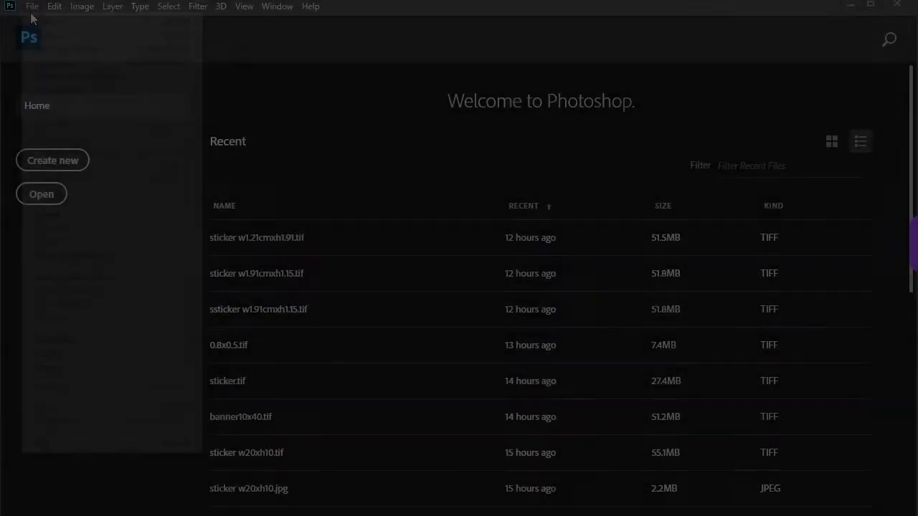
Create a new document in millimetres: width 210, height 290, 300 ppi, RGB Color
{"action": "left_click", "coordinate": [31, 6]}
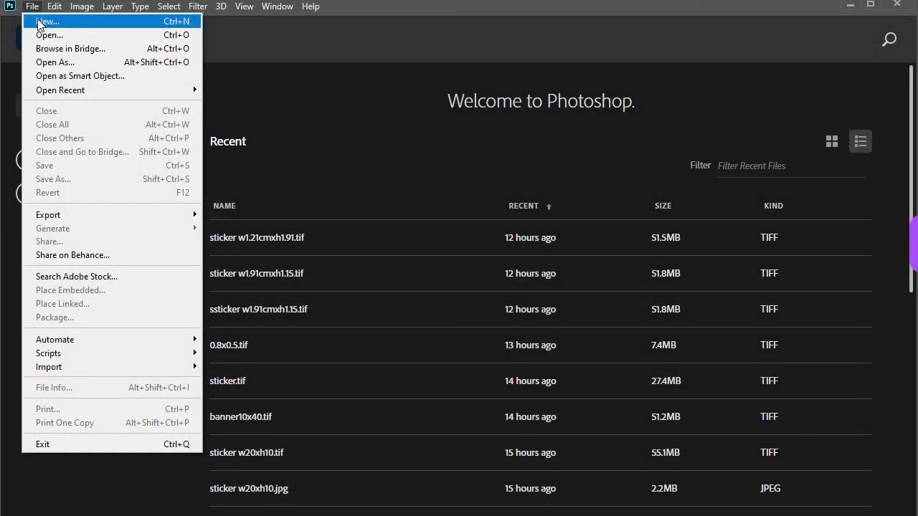
{"action": "left_click", "coordinate": [43, 21]}
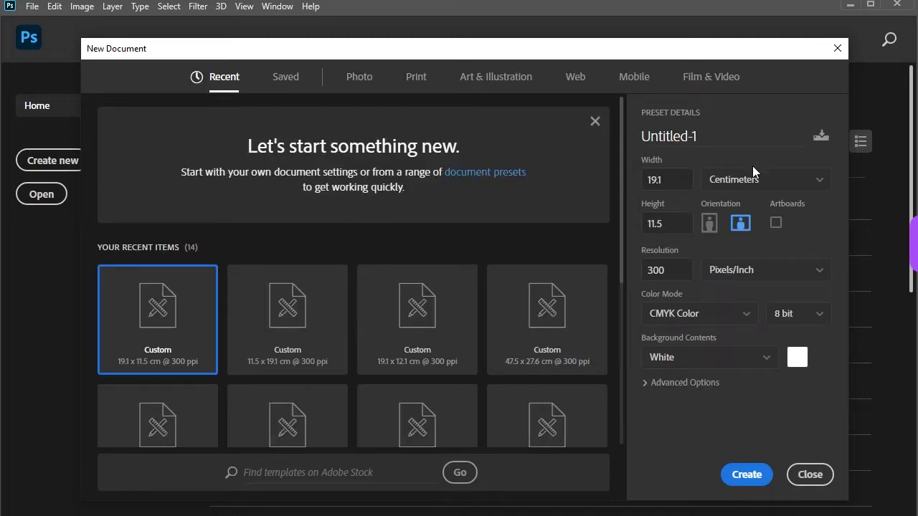
{"action": "left_click", "coordinate": [760, 188]}
{"action": "left_click", "coordinate": [753, 279]}
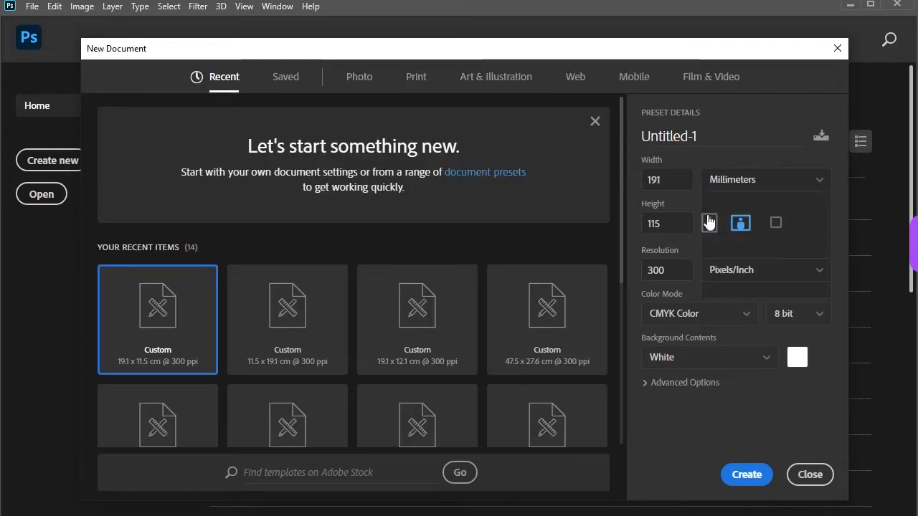
{"action": "double_click", "coordinate": [680, 179]}
{"action": "type", "text": "210"}
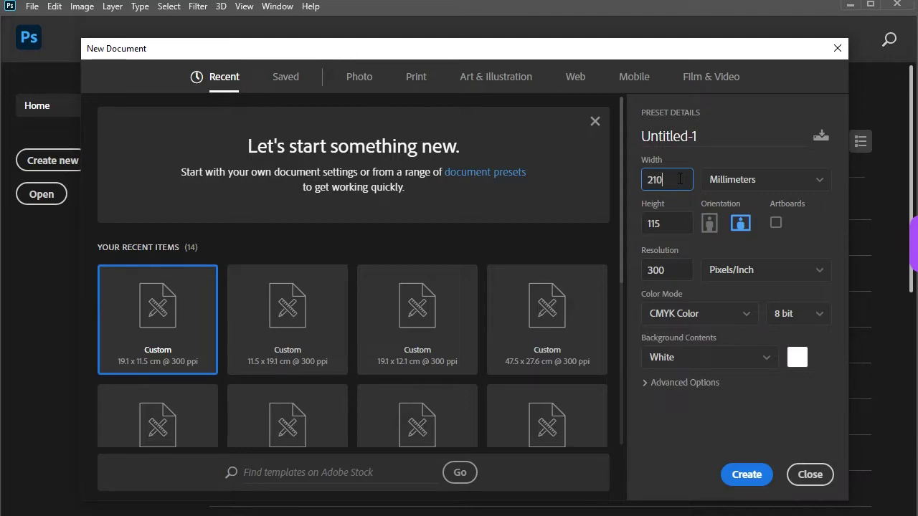
{"action": "double_click", "coordinate": [682, 225]}
{"action": "type", "text": "29"}
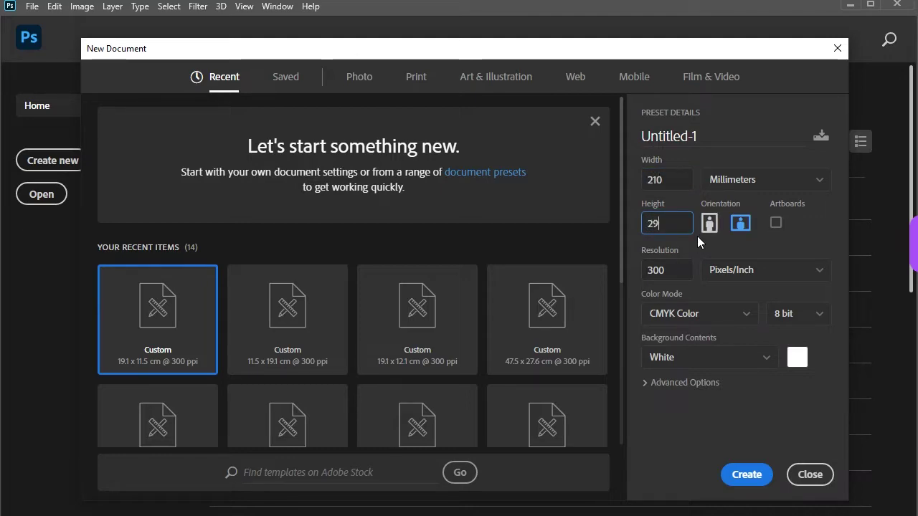
{"action": "type", "text": "0"}
{"action": "double_click", "coordinate": [680, 271]}
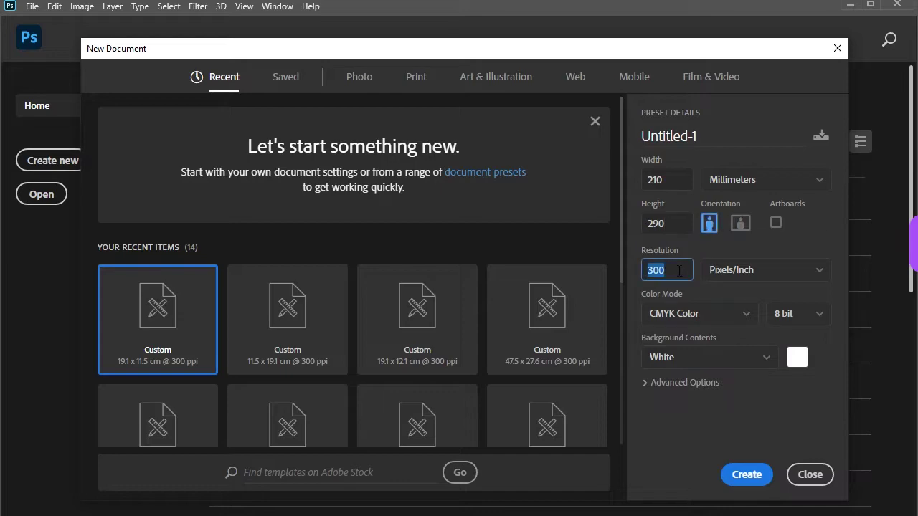
{"action": "left_click", "coordinate": [691, 313]}
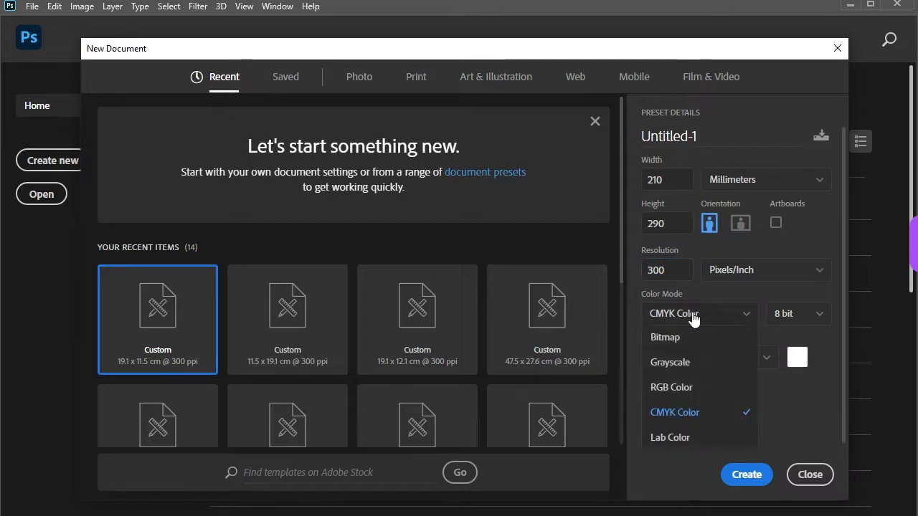
{"action": "left_click", "coordinate": [695, 387]}
{"action": "left_click", "coordinate": [695, 388]}
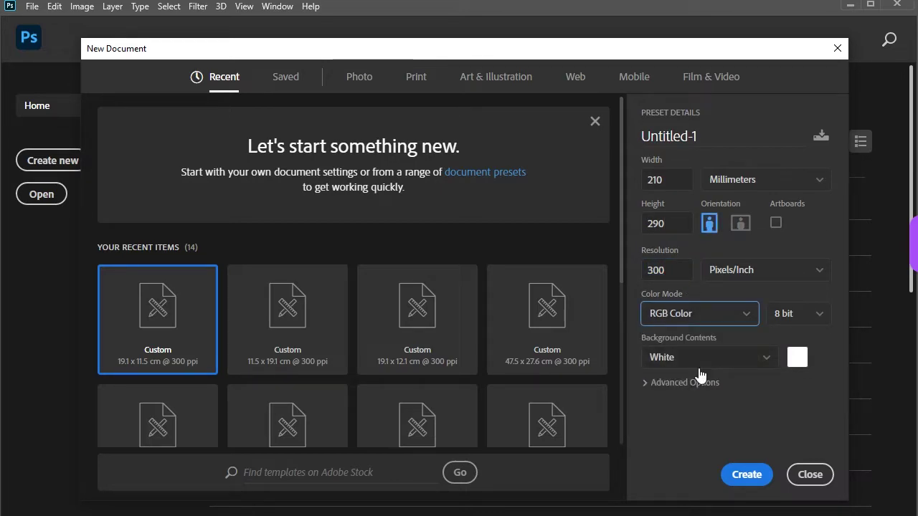
{"action": "left_click", "coordinate": [747, 476]}
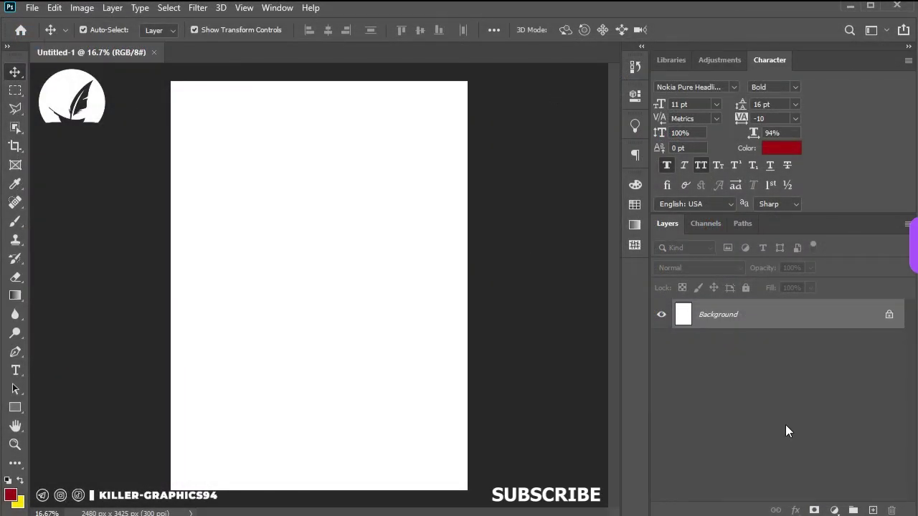
Add a Solid Color fill layer in dark teal #034462 over the canvas
{"action": "left_click", "coordinate": [834, 510]}
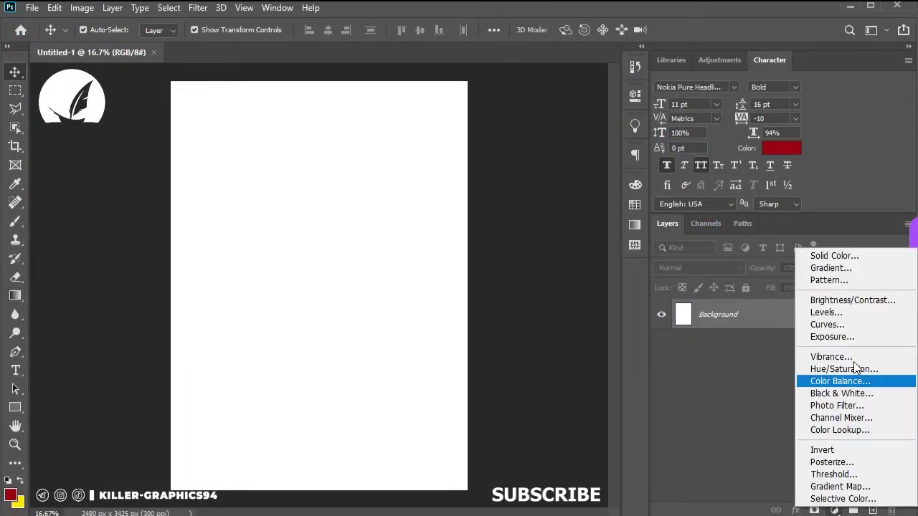
{"action": "left_click", "coordinate": [825, 254]}
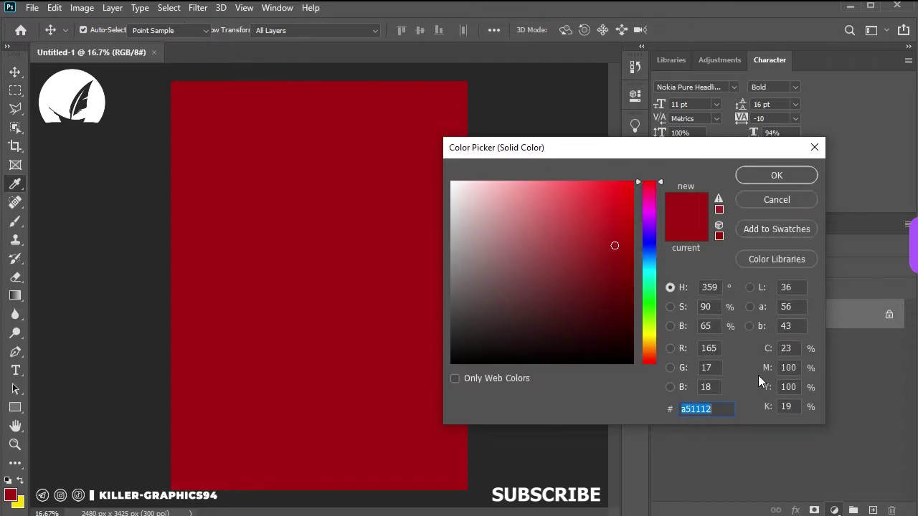
{"action": "type", "text": "0"}
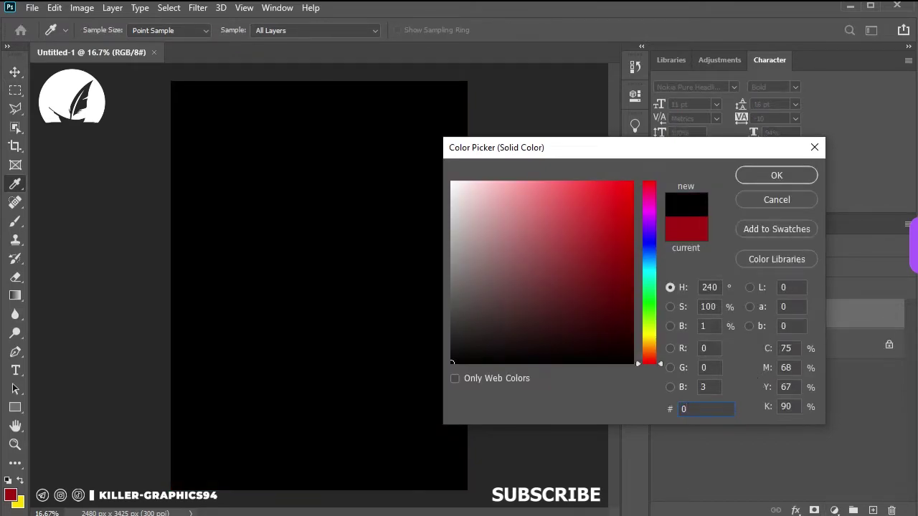
{"action": "type", "text": "34"}
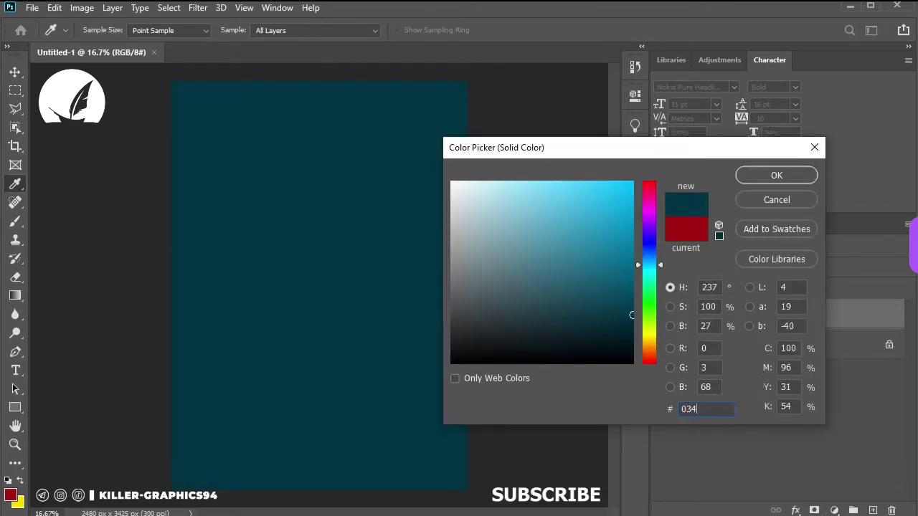
{"action": "type", "text": "462"}
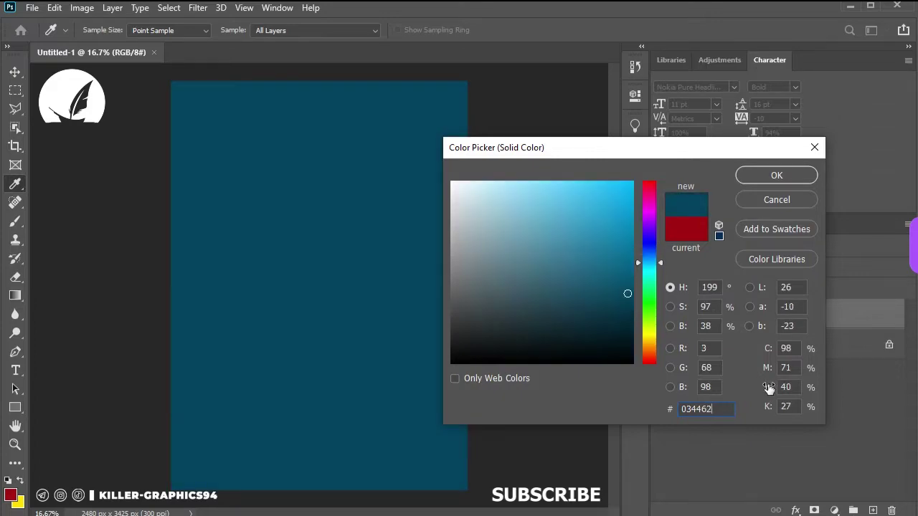
{"action": "left_click", "coordinate": [788, 176]}
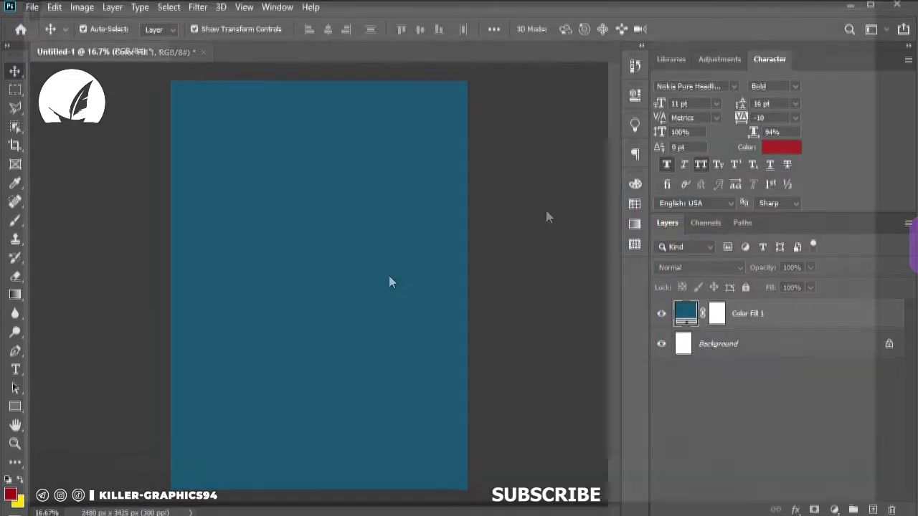
Place clouds image 5, enlarge it slightly and move it to the canvas bottom
{"action": "left_click", "coordinate": [237, 136]}
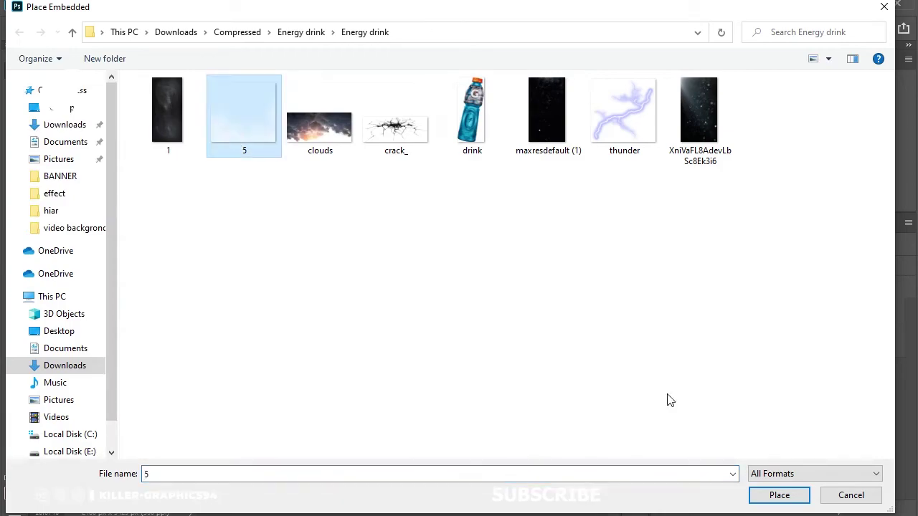
{"action": "left_click", "coordinate": [779, 500]}
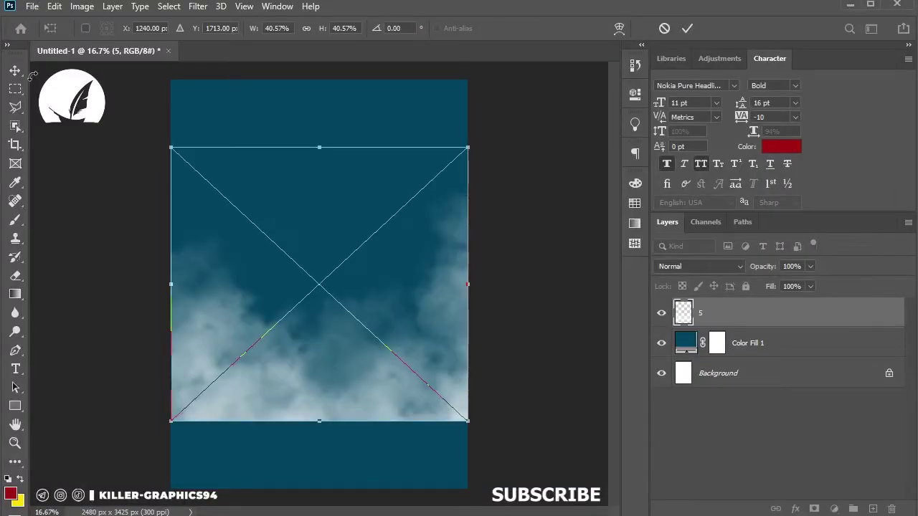
{"action": "left_click_drag", "start_coordinate": [329, 426], "coordinate": [322, 429]}
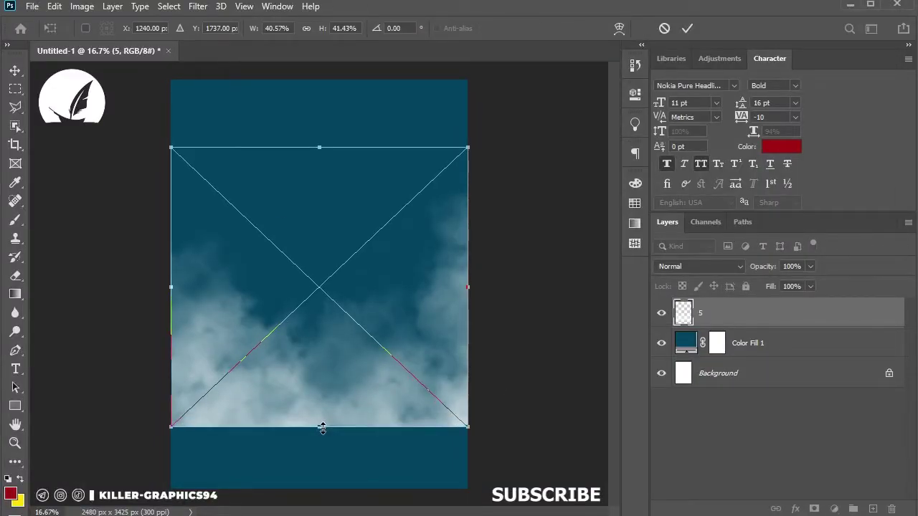
{"action": "left_click_drag", "start_coordinate": [323, 428], "coordinate": [323, 434]}
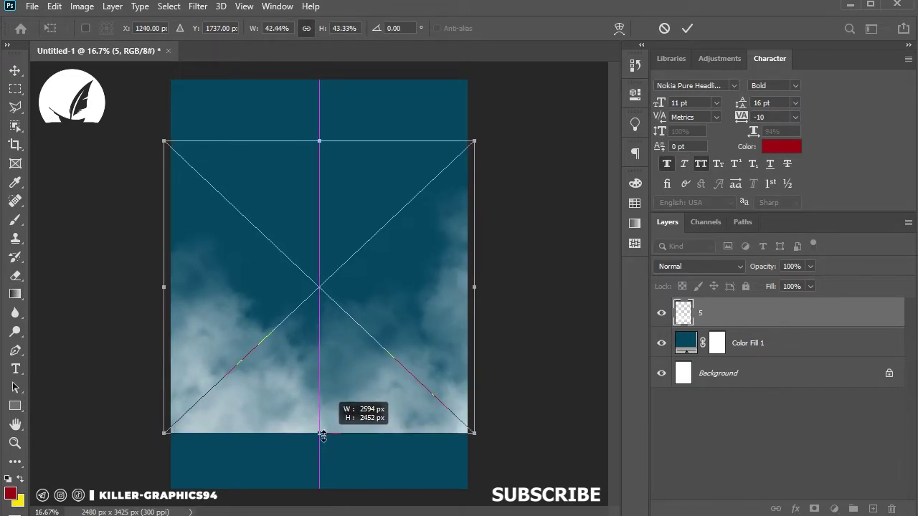
{"action": "left_click_drag", "start_coordinate": [328, 394], "coordinate": [327, 450]}
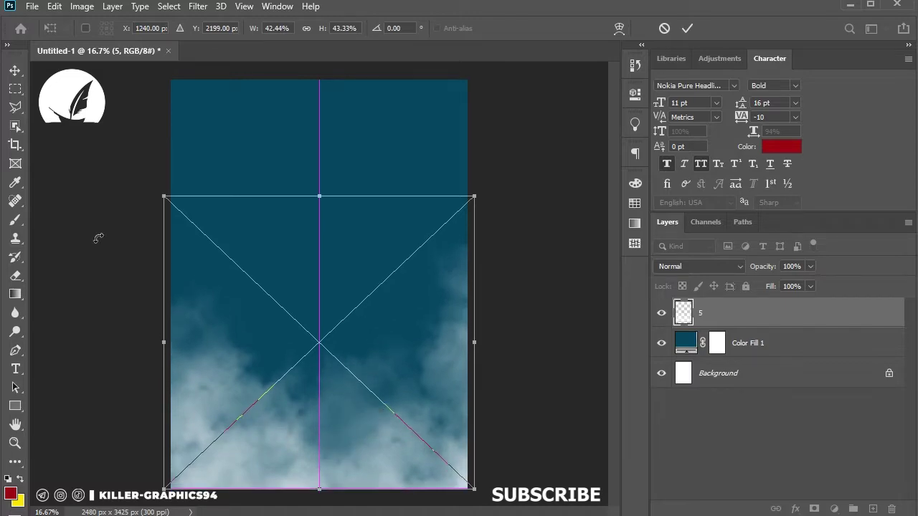
{"action": "left_click", "coordinate": [14, 70]}
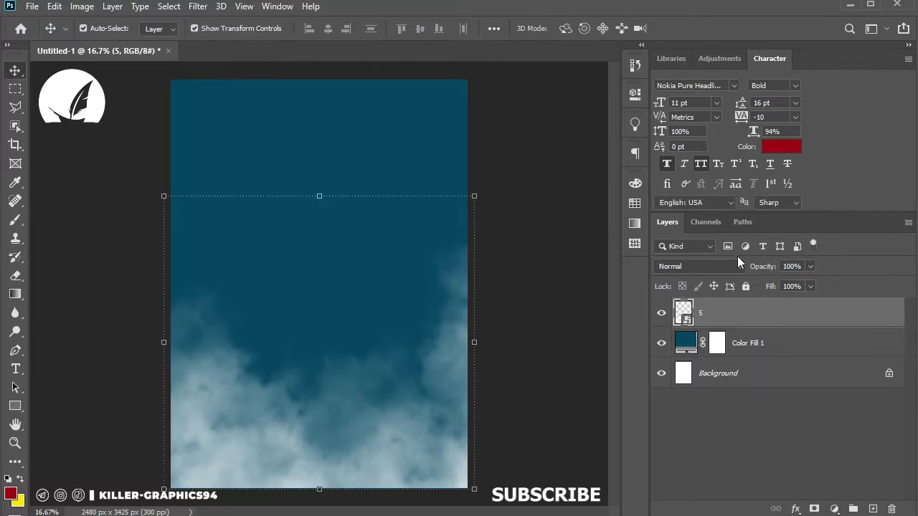
Add a clipped Hue/Saturation adjustment with Colorize on: hue 197, saturation 90, lightness −49
{"action": "left_click", "coordinate": [721, 58]}
{"action": "left_click", "coordinate": [681, 111]}
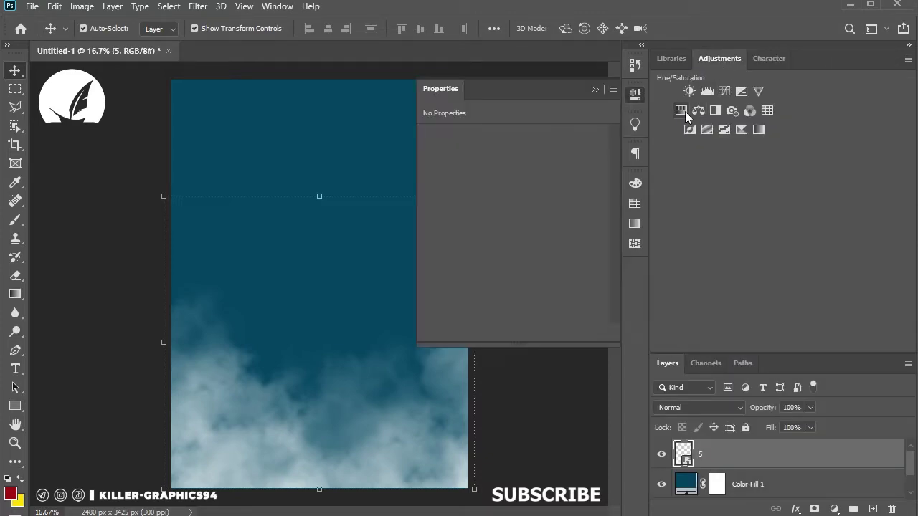
{"action": "left_click", "coordinate": [499, 266]}
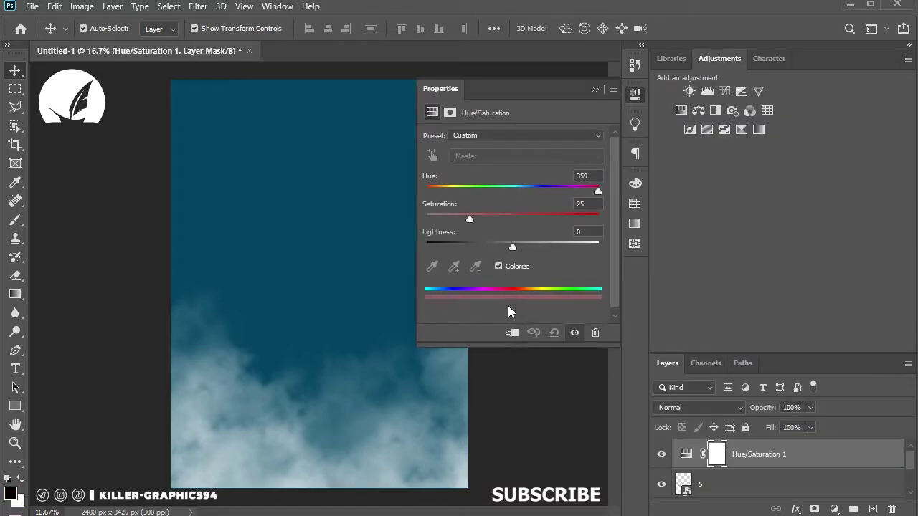
{"action": "left_click", "coordinate": [512, 332]}
{"action": "type", "text": "1"}
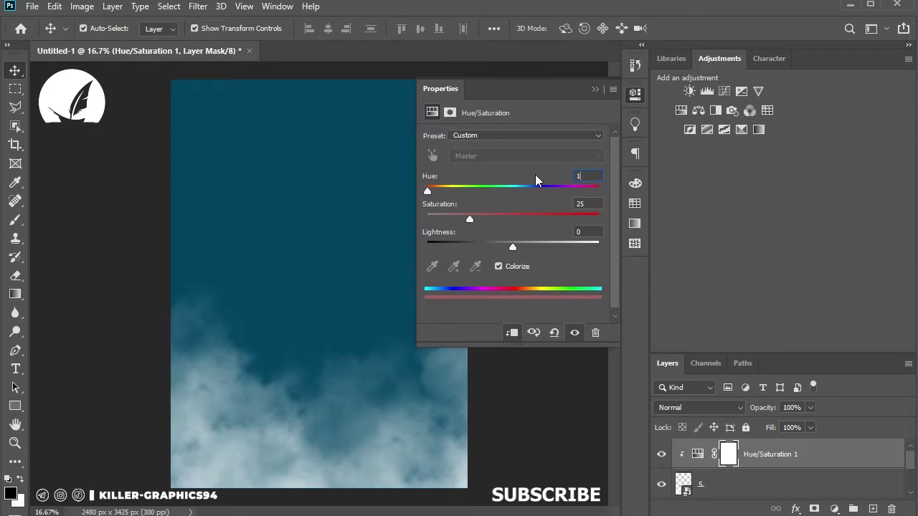
{"action": "type", "text": "97"}
{"action": "key", "text": "Tab"}
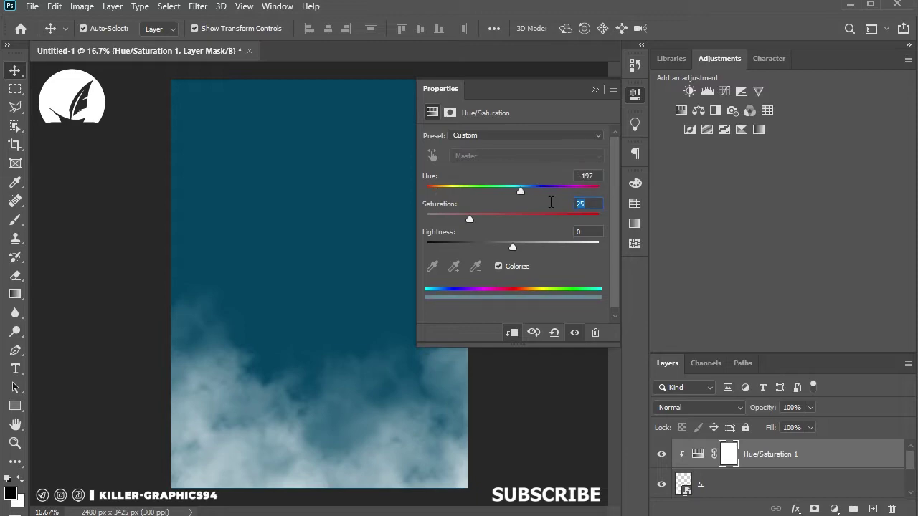
{"action": "type", "text": "90"}
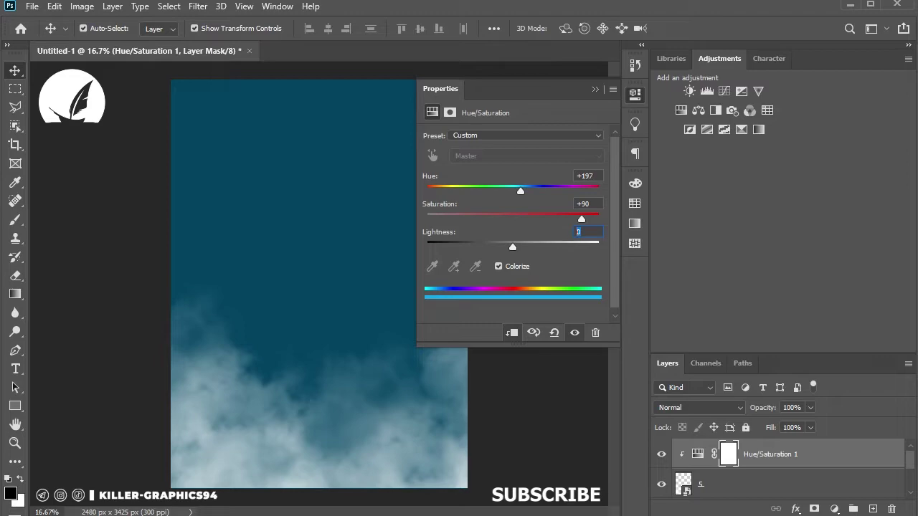
{"action": "type", "text": "9"}
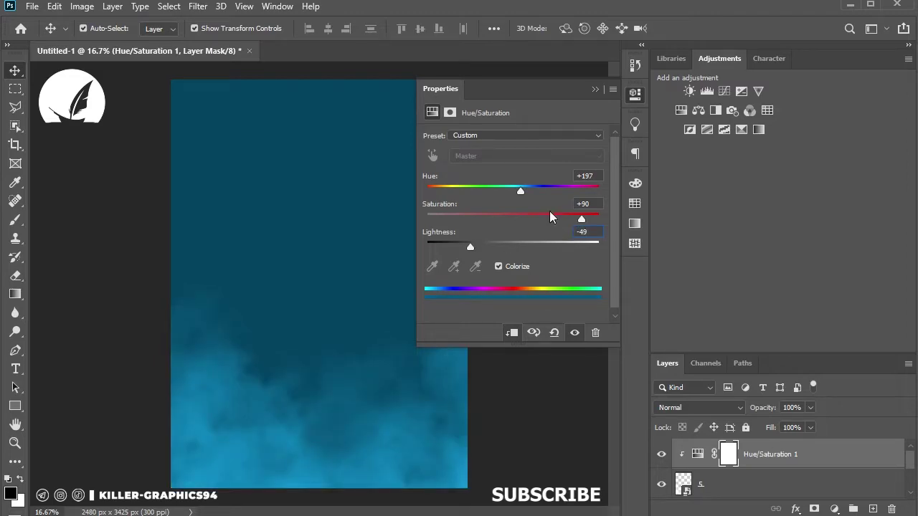
{"action": "left_click", "coordinate": [594, 90]}
Shrink clouds layer 5 to fit the canvas width
{"action": "left_click", "coordinate": [470, 391]}
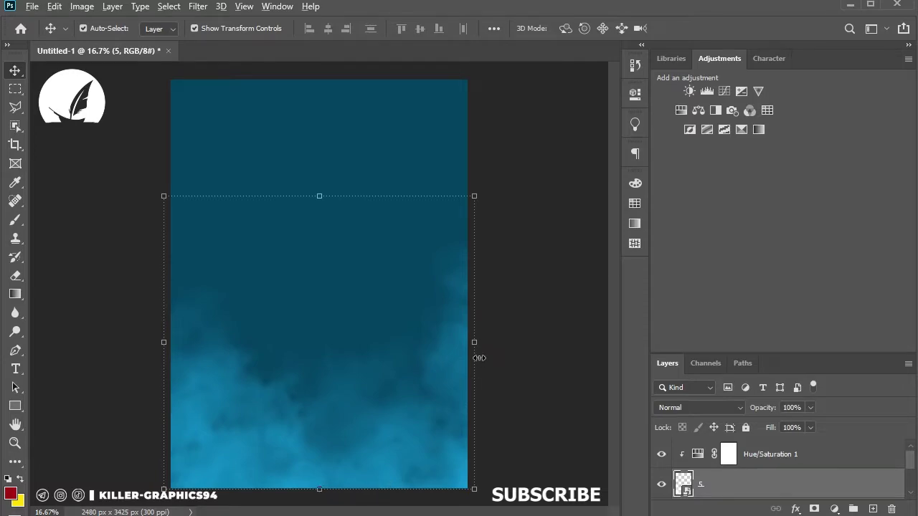
{"action": "left_click_drag", "start_coordinate": [321, 481], "coordinate": [362, 389]}
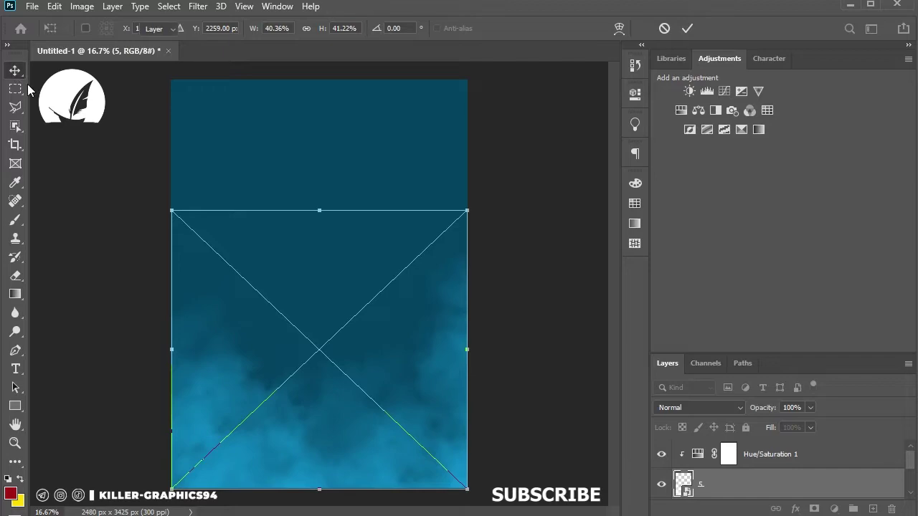
{"action": "key", "text": "Return"}
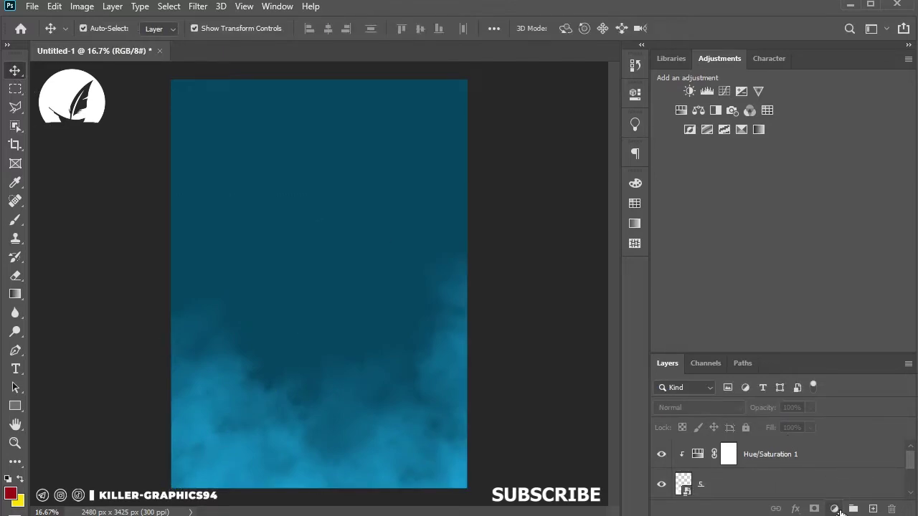
Add a second Solid Color fill layer in deep navy #02293b
{"action": "left_click", "coordinate": [834, 509]}
{"action": "left_click", "coordinate": [855, 260]}
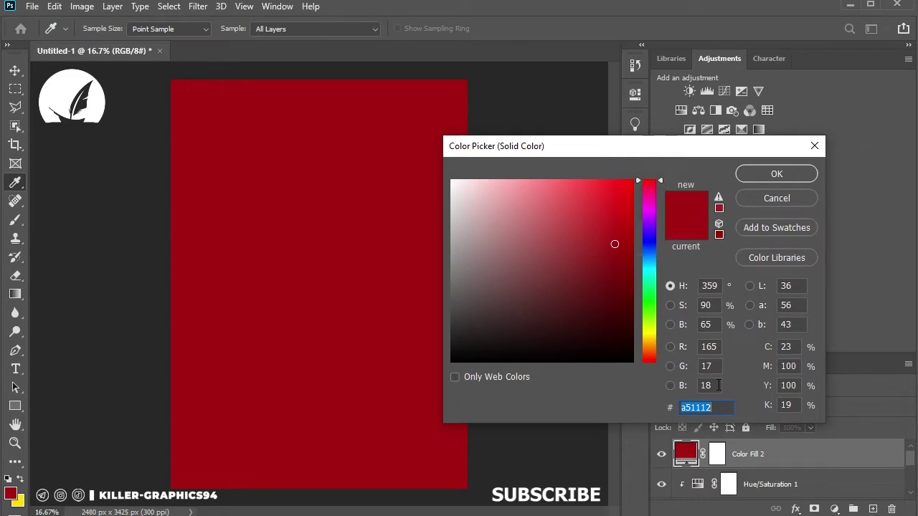
{"action": "type", "text": "02293"}
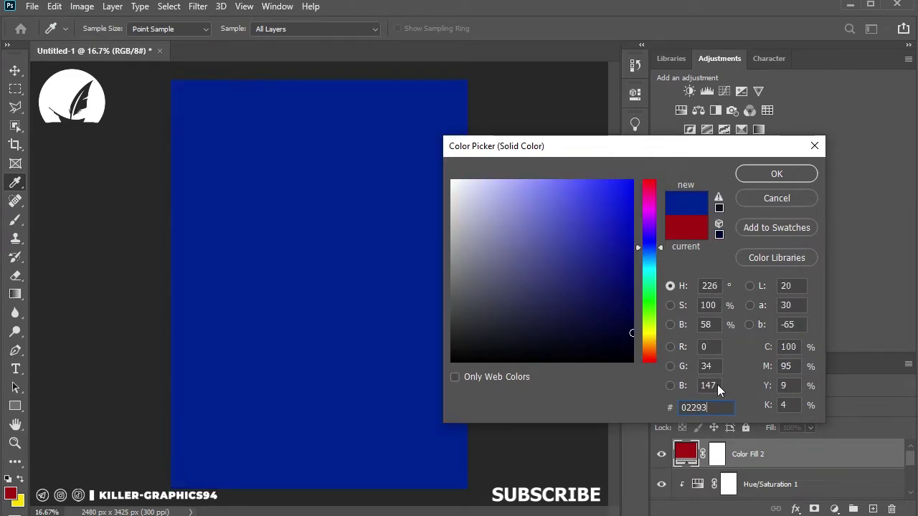
{"action": "type", "text": "b"}
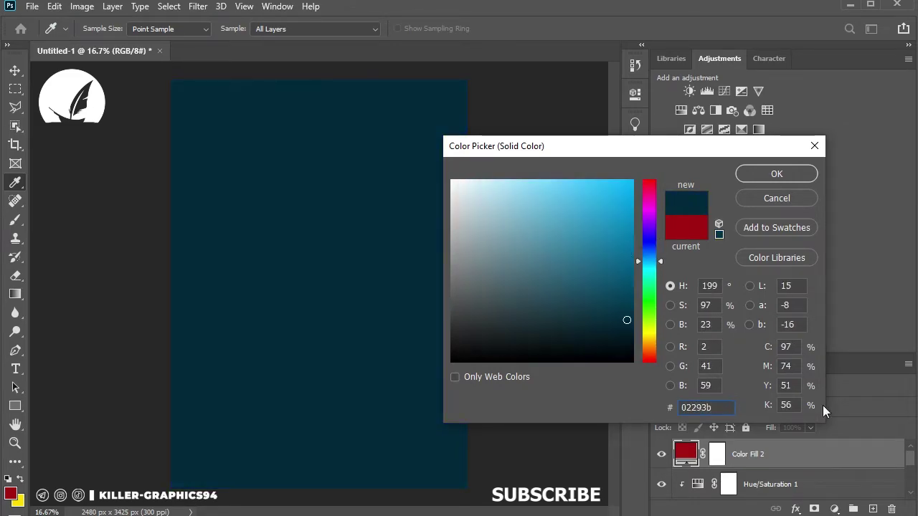
{"action": "left_click", "coordinate": [803, 177]}
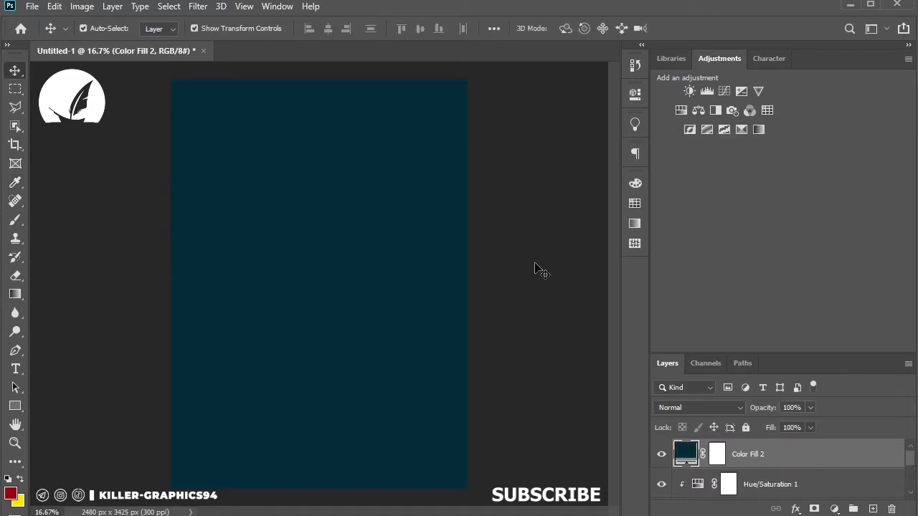
{"action": "left_click", "coordinate": [15, 220]}
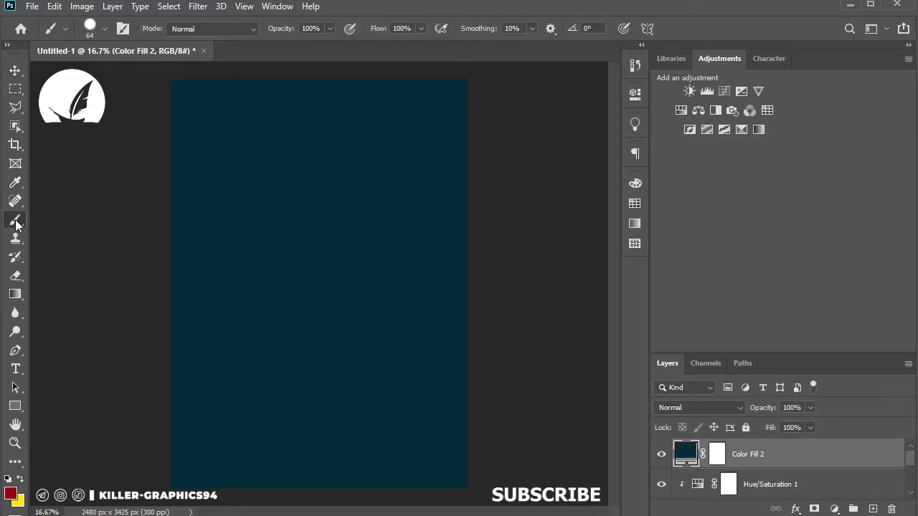
Target Color Fill 2's mask with a fully soft round brush of about 1600 px
{"action": "left_click", "coordinate": [717, 454]}
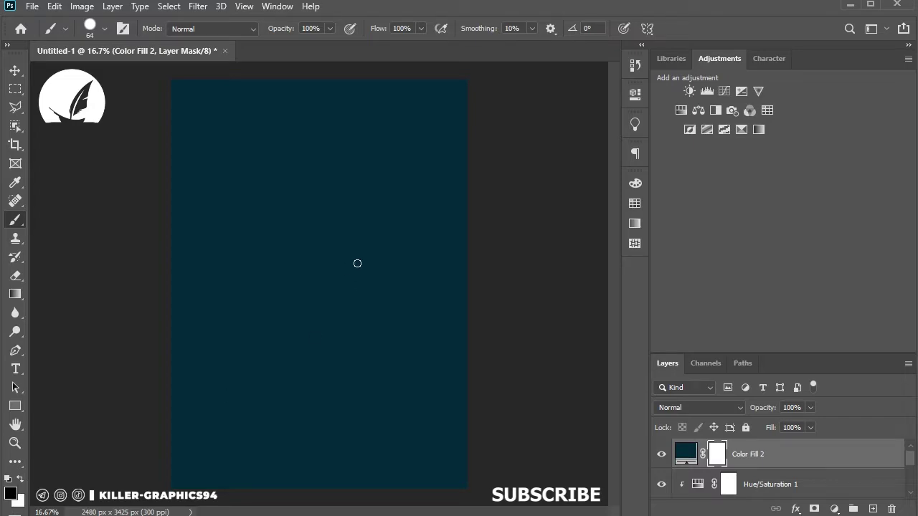
{"action": "key", "text": "bracketright"}
{"action": "key", "text": "bracketright"}
{"action": "key", "text": "bracketright"}
{"action": "key", "text": "bracketright"}
{"action": "key", "text": "bracketright"}
{"action": "key", "text": "bracketright"}
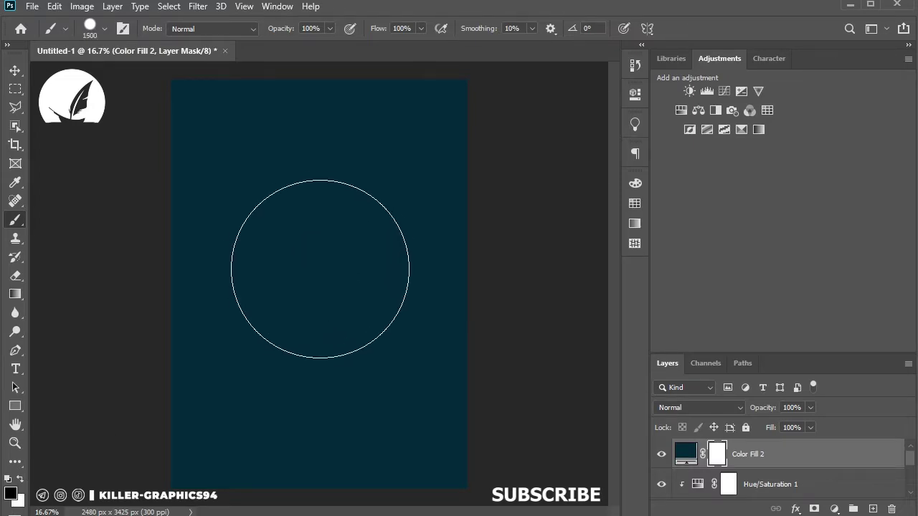
{"action": "key", "text": "bracketright"}
{"action": "right_click", "coordinate": [326, 267]}
{"action": "left_click_drag", "start_coordinate": [488, 338], "coordinate": [359, 336]}
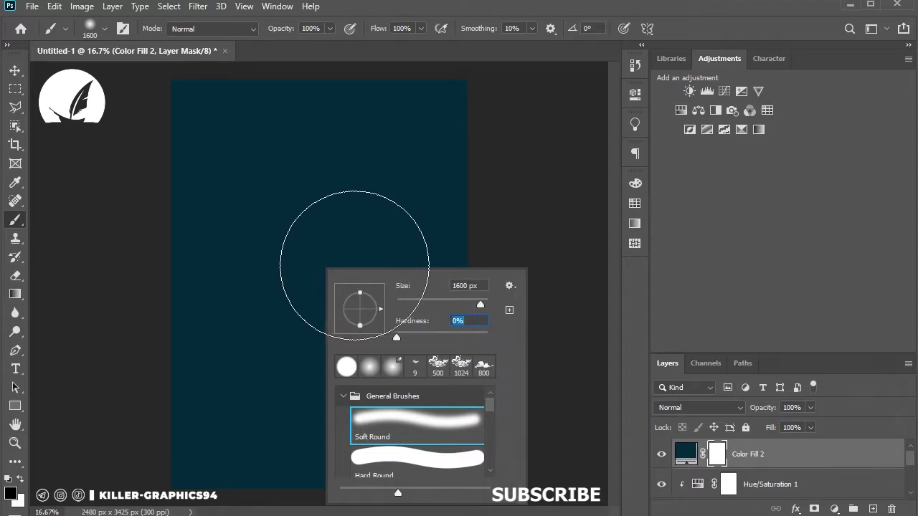
{"action": "key", "text": "Return"}
Paint soft black dabs of about 2700–3000 px in the mask centre to reveal the clouds
{"action": "key", "text": "bracketright"}
{"action": "key", "text": "bracketright"}
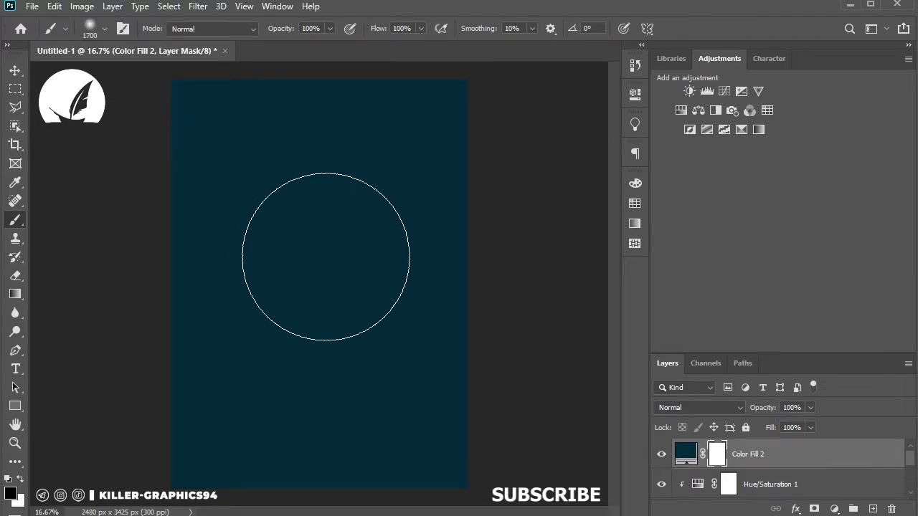
{"action": "key", "text": "bracketright"}
{"action": "key", "text": "bracketright"}
{"action": "key", "text": "bracketright"}
{"action": "key", "text": "bracketright"}
{"action": "key", "text": "bracketright"}
{"action": "key", "text": "bracketright"}
{"action": "key", "text": "bracketright"}
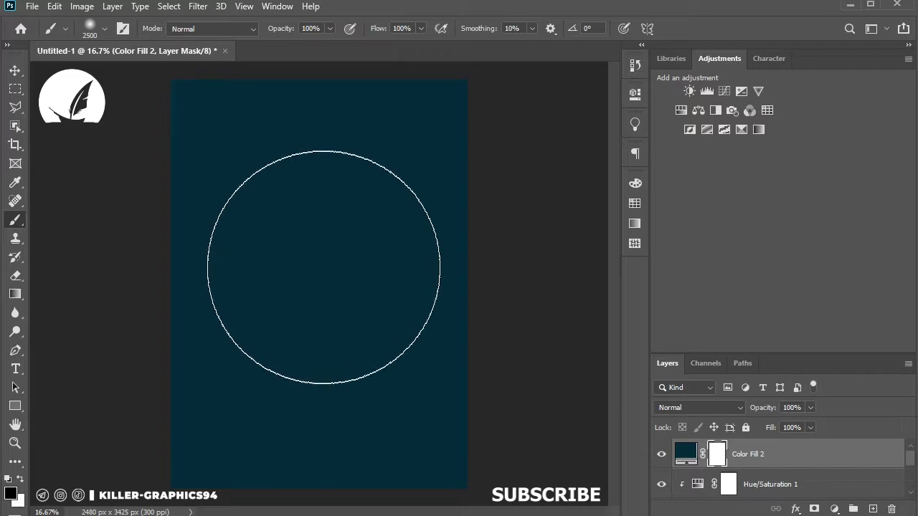
{"action": "key", "text": "bracketright"}
{"action": "key", "text": "bracketright"}
{"action": "key", "text": "bracketright"}
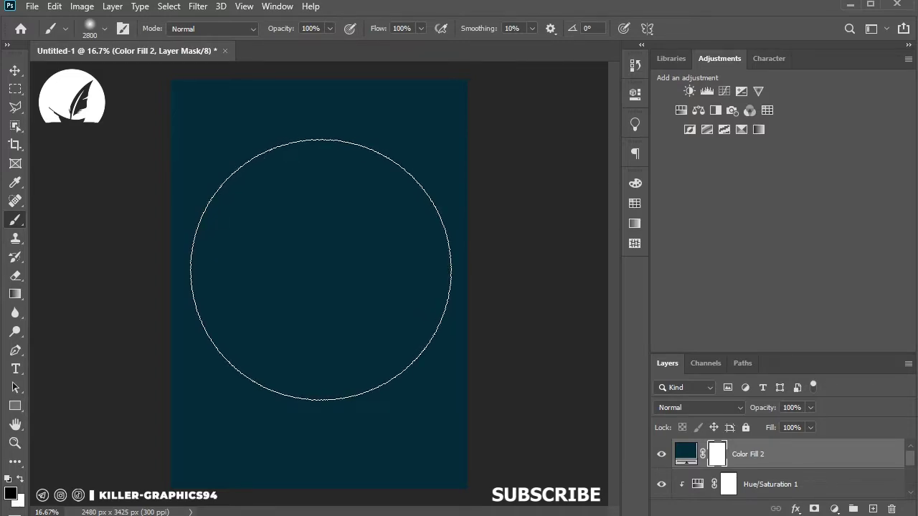
{"action": "key", "text": "bracketleft"}
{"action": "left_click", "coordinate": [321, 270]}
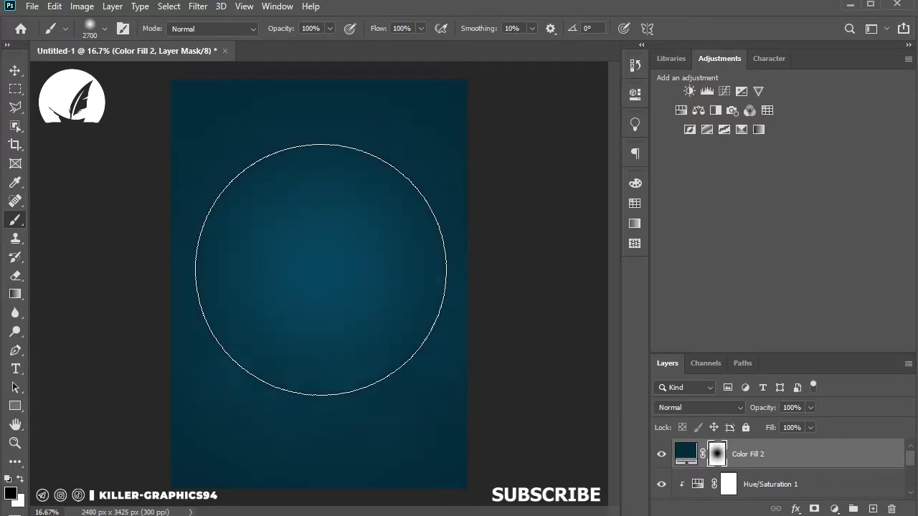
{"action": "key", "text": "bracketright"}
{"action": "key", "text": "bracketright"}
{"action": "key", "text": "bracketright"}
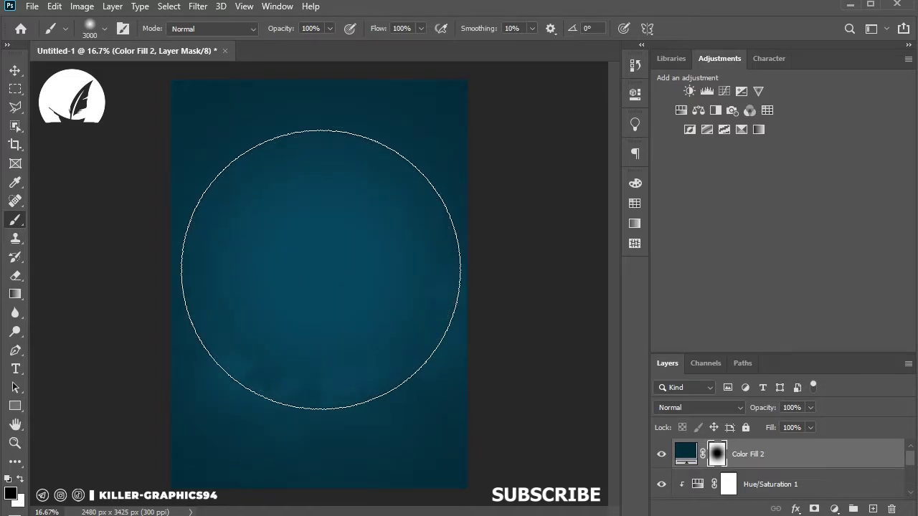
{"action": "left_click", "coordinate": [321, 270]}
{"action": "key", "text": "bracketright"}
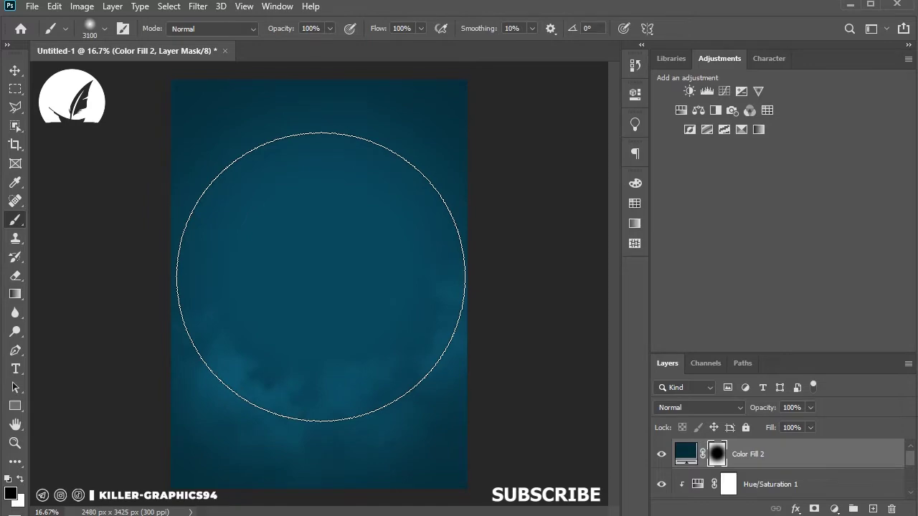
{"action": "left_click", "coordinate": [321, 277]}
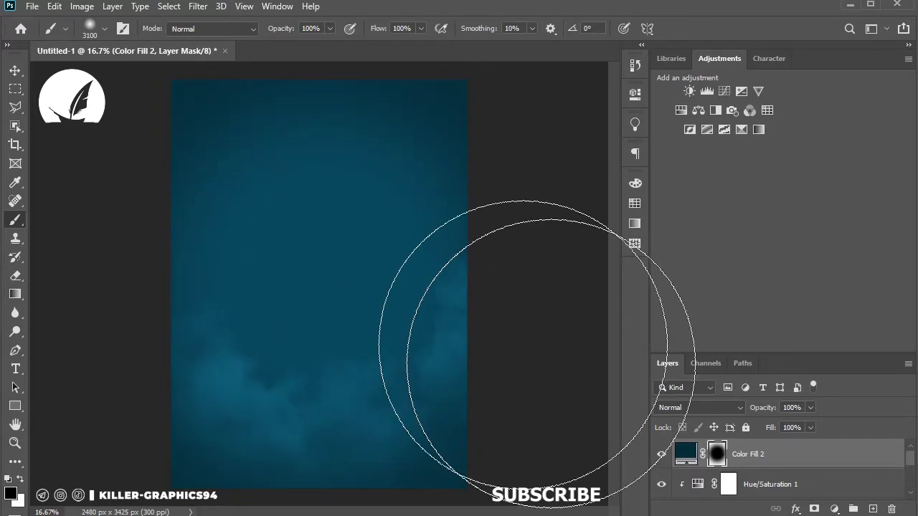
{"action": "left_click", "coordinate": [16, 70]}
{"action": "left_click", "coordinate": [89, 140]}
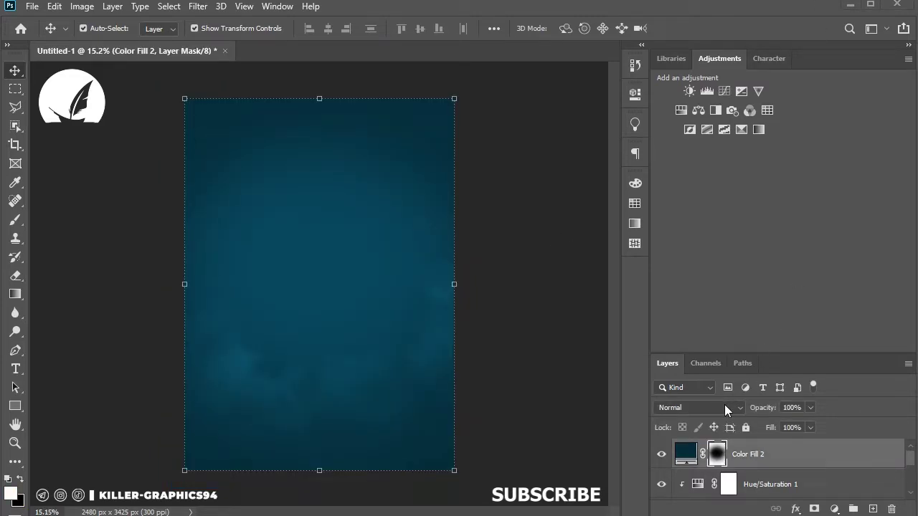
Set Color Fill 2 to Multiply blending and add an empty Layer 1 above it
{"action": "left_click", "coordinate": [712, 407]}
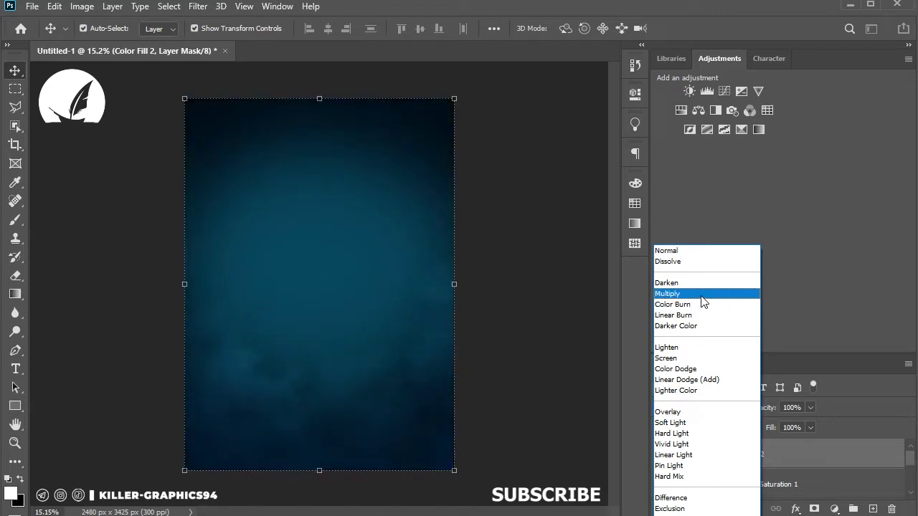
{"action": "left_click", "coordinate": [701, 295]}
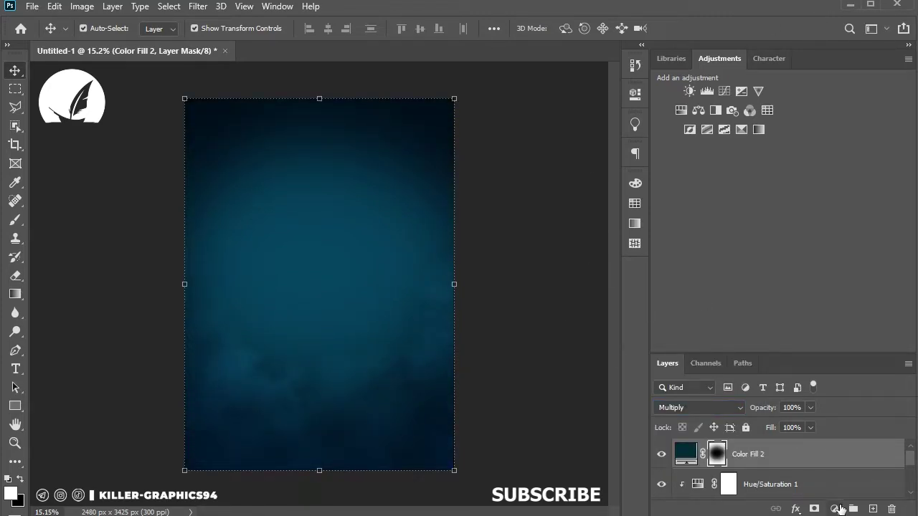
{"action": "left_click", "coordinate": [872, 509]}
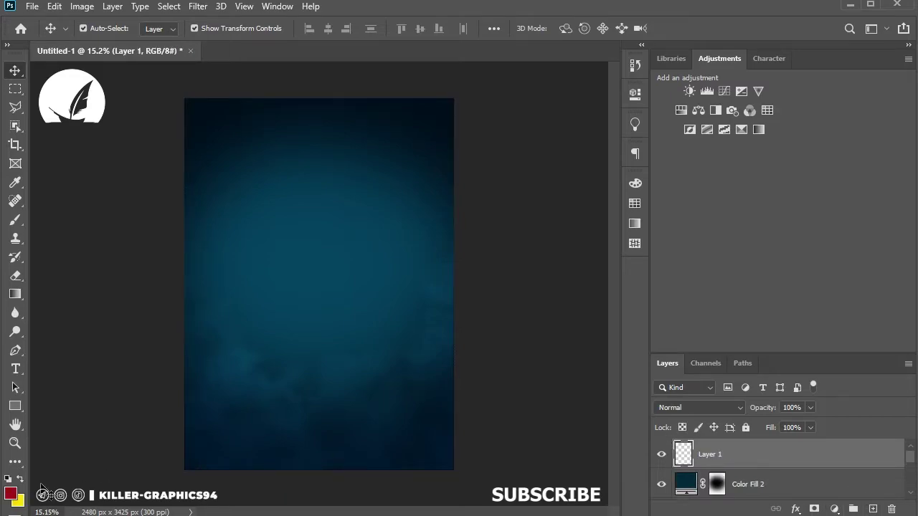
Paint a large soft white dab, about 2600 px at 100% opacity, in the poster centre
{"action": "left_click", "coordinate": [10, 493]}
{"action": "type", "text": "ffffff"}
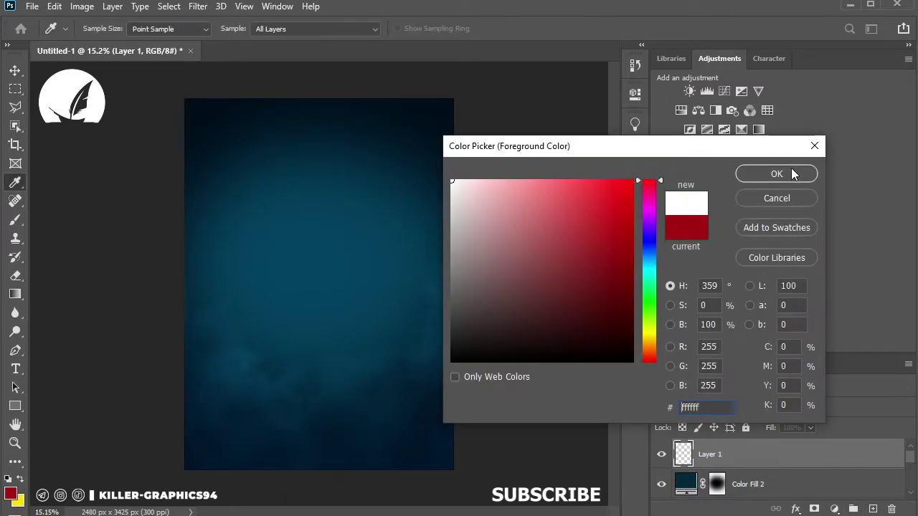
{"action": "left_click", "coordinate": [777, 174]}
{"action": "left_click", "coordinate": [15, 219]}
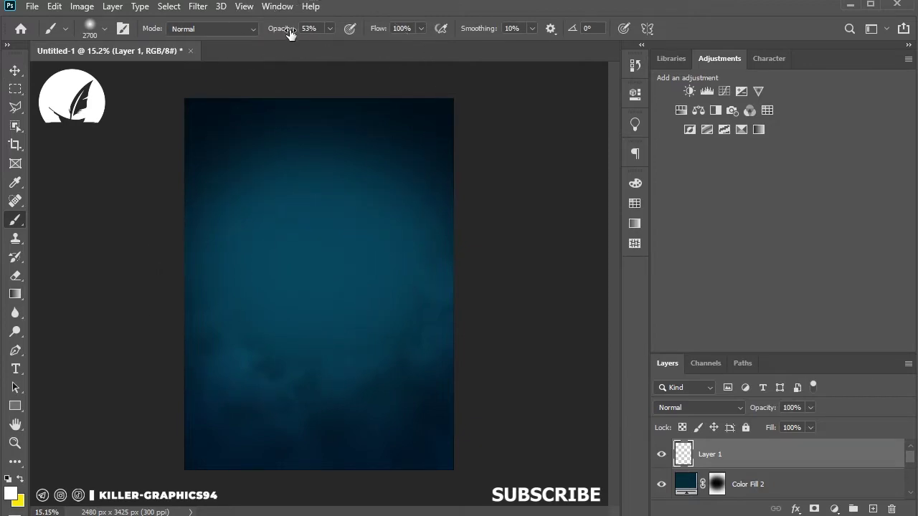
{"action": "left_click_drag", "start_coordinate": [290, 33], "coordinate": [446, 40]}
{"action": "key", "text": "bracketleft"}
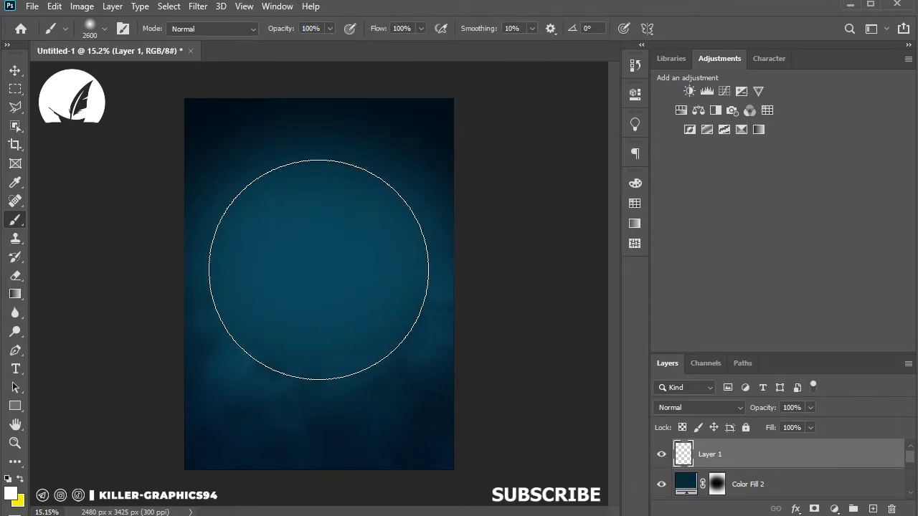
{"action": "left_click", "coordinate": [319, 269]}
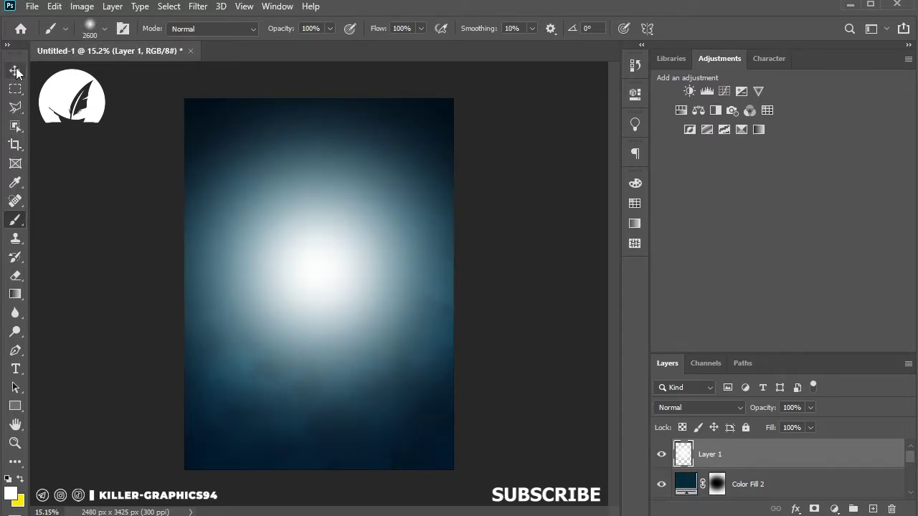
Set Layer 1's blend mode to Overlay
{"action": "left_click", "coordinate": [15, 71]}
{"action": "left_click", "coordinate": [709, 408]}
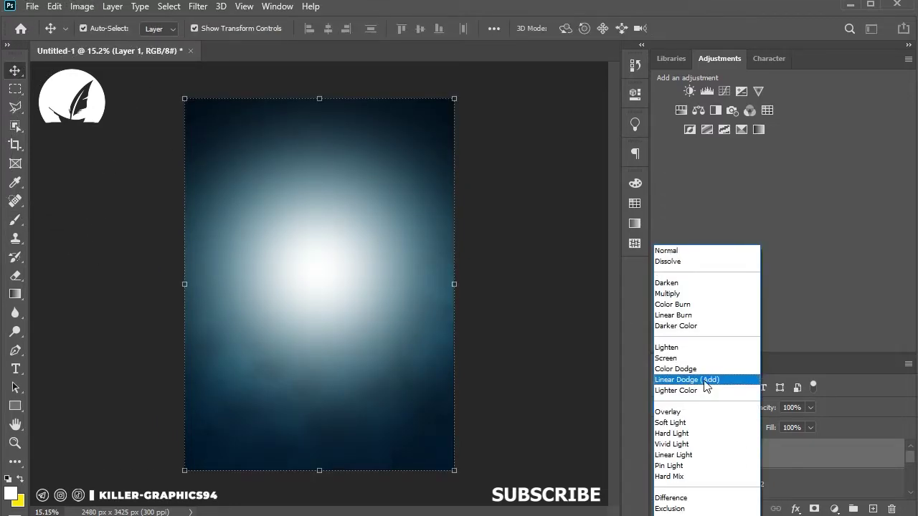
{"action": "left_click", "coordinate": [701, 412]}
{"action": "left_click", "coordinate": [528, 293]}
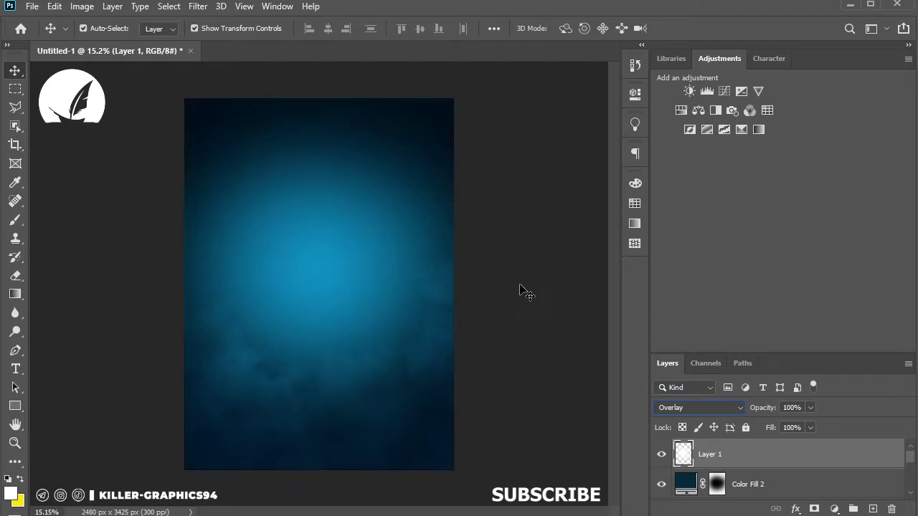
Place texture image 1 with Place Embedded, stretched across the poster width
{"action": "left_click", "coordinate": [32, 6]}
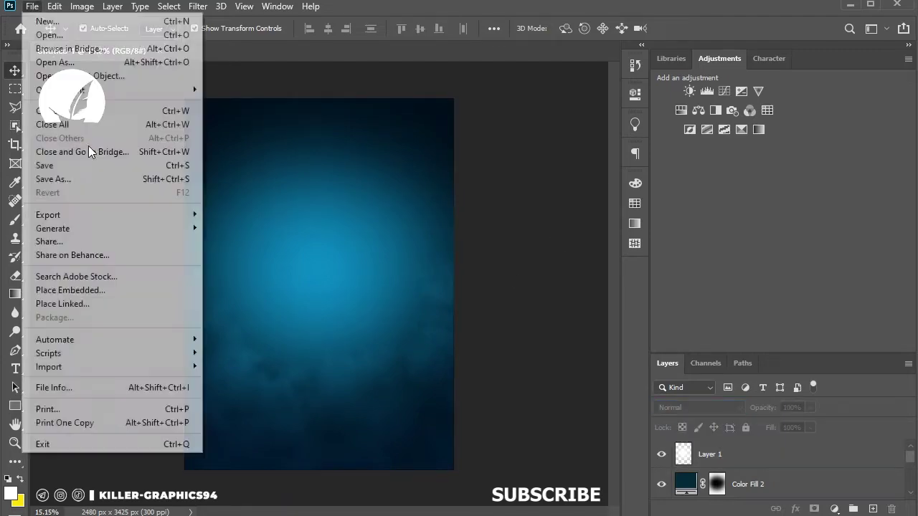
{"action": "left_click", "coordinate": [86, 285]}
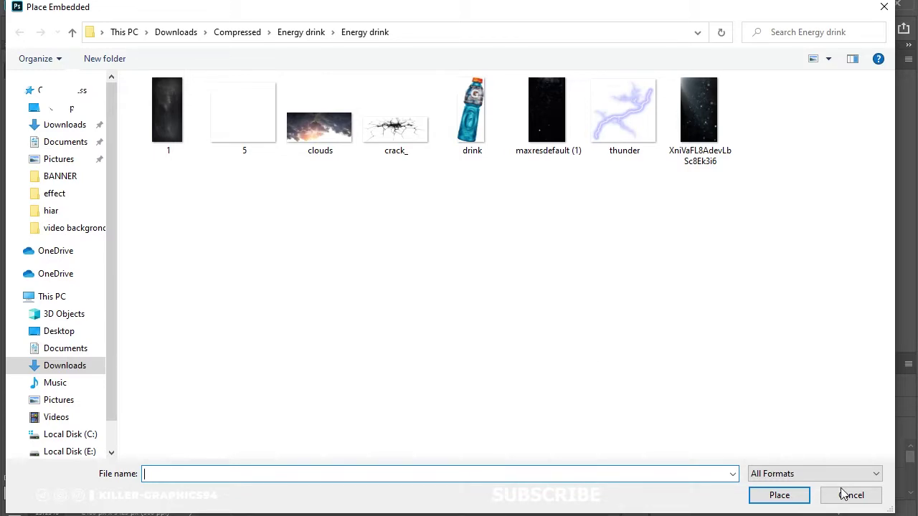
{"action": "left_click", "coordinate": [742, 224]}
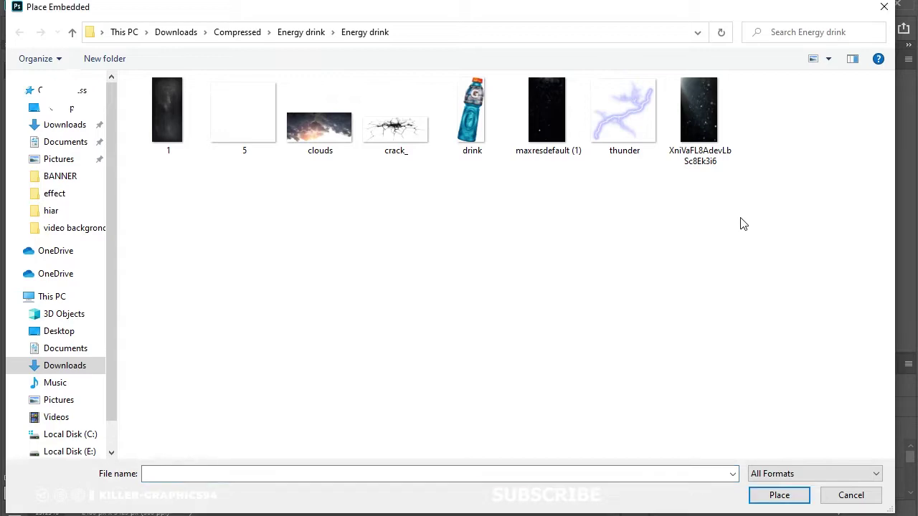
{"action": "left_click", "coordinate": [167, 118]}
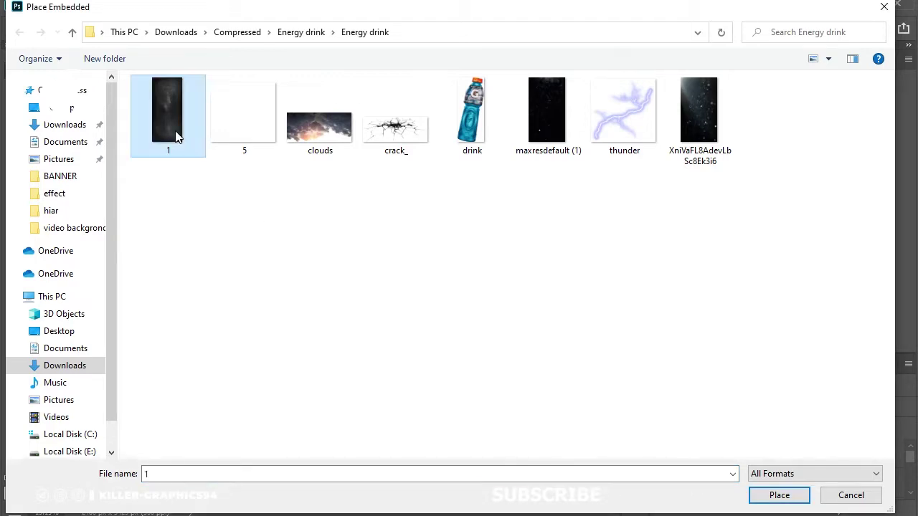
{"action": "left_click", "coordinate": [763, 495]}
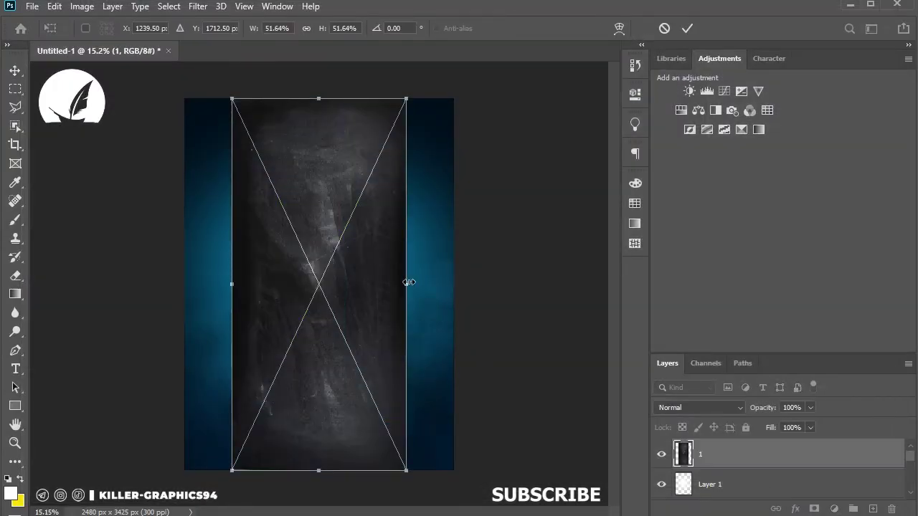
{"action": "left_click_drag", "start_coordinate": [409, 281], "coordinate": [453, 285]}
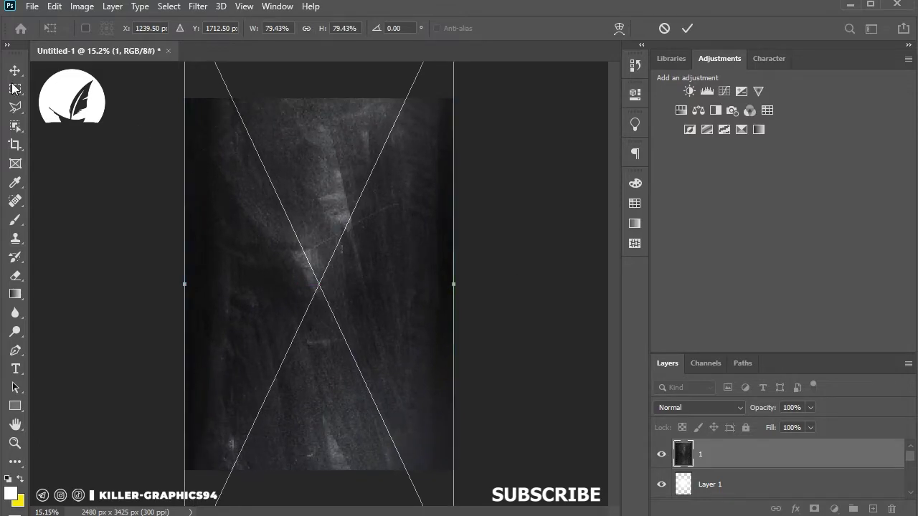
{"action": "left_click", "coordinate": [700, 408]}
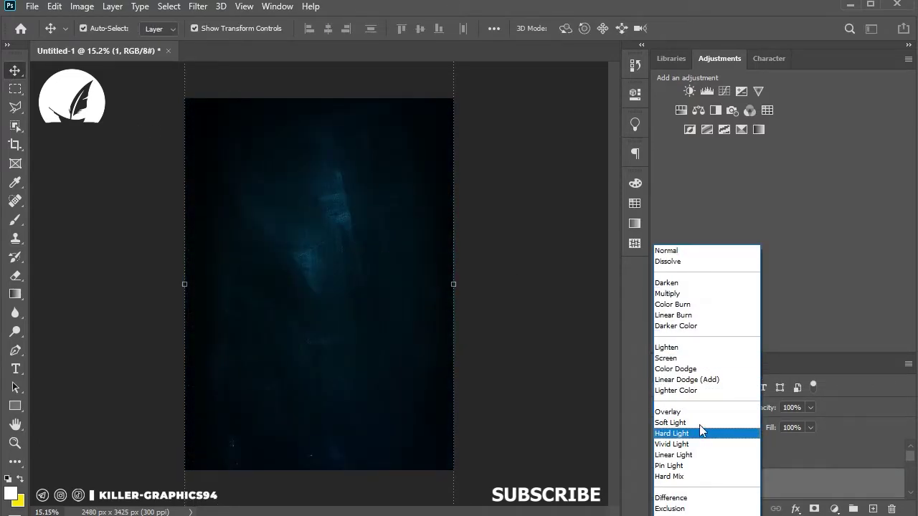
Blend texture layer 1 in Soft Light at about 26% opacity and show Layer 1 again
{"action": "left_click", "coordinate": [699, 422]}
{"action": "left_click", "coordinate": [811, 408]}
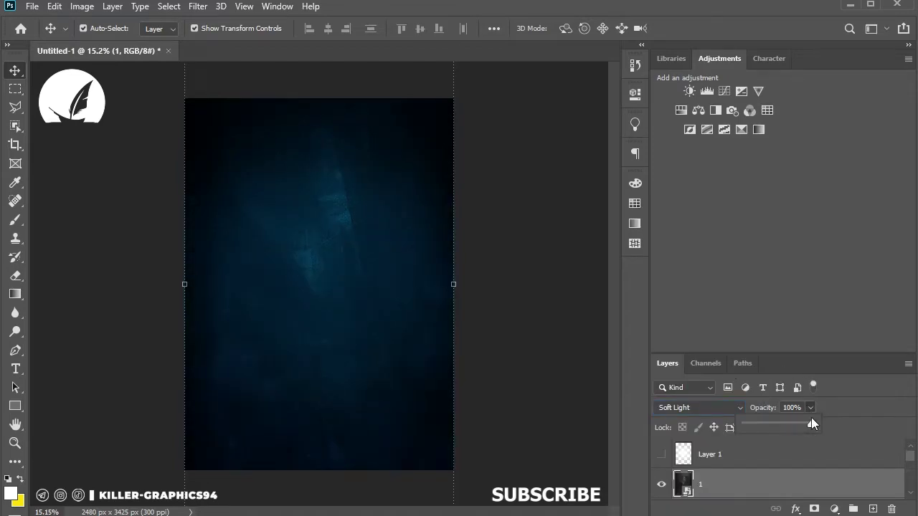
{"action": "left_click_drag", "start_coordinate": [811, 423], "coordinate": [769, 422]}
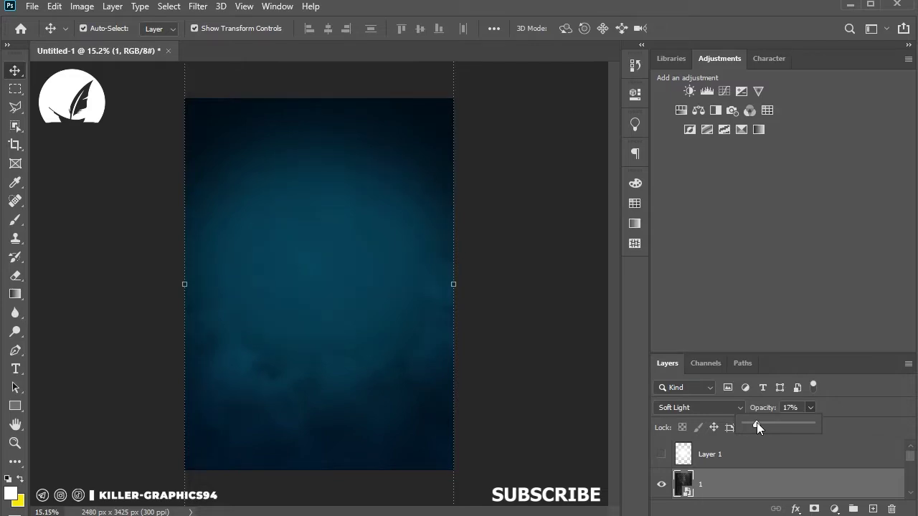
{"action": "left_click_drag", "start_coordinate": [757, 422], "coordinate": [759, 424]}
{"action": "left_click", "coordinate": [567, 365]}
{"action": "left_click", "coordinate": [661, 456]}
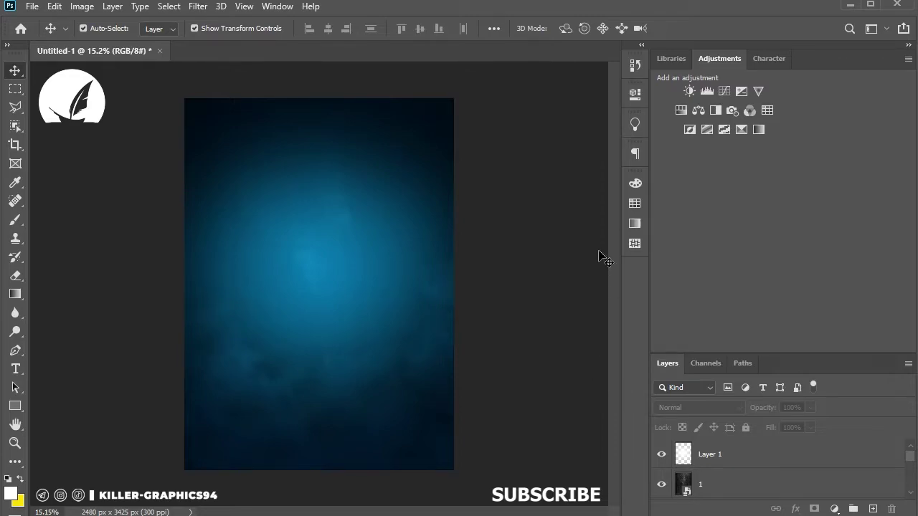
Embed the clouds image at the poster's top edge and open its fx Blending Options
{"action": "left_click", "coordinate": [33, 6]}
{"action": "left_click", "coordinate": [79, 287]}
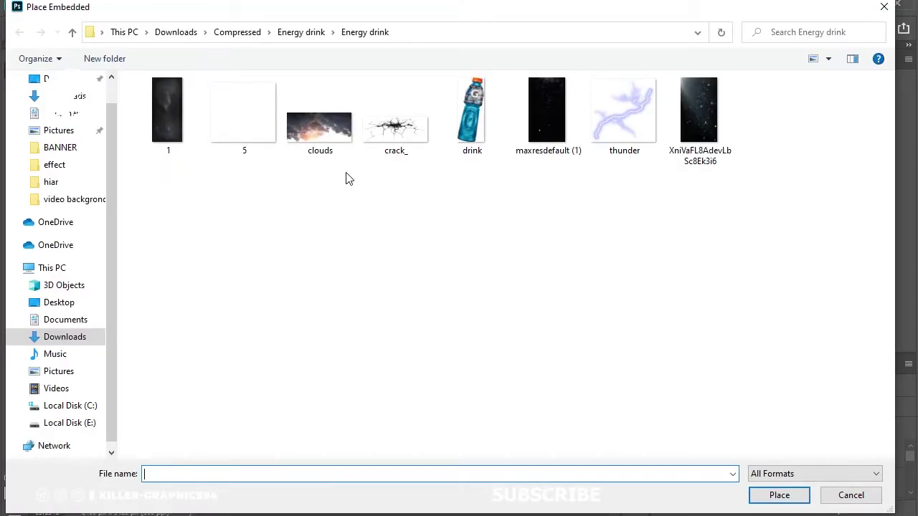
{"action": "left_click", "coordinate": [320, 127]}
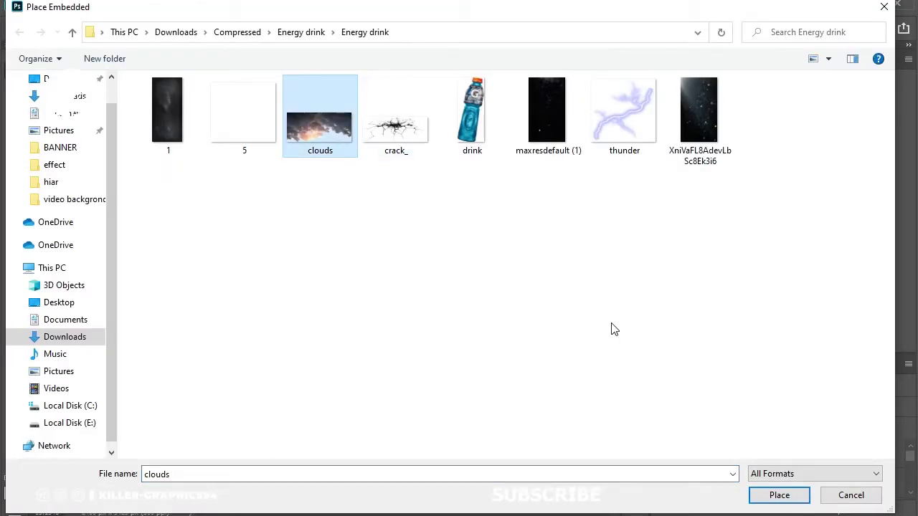
{"action": "left_click", "coordinate": [779, 495]}
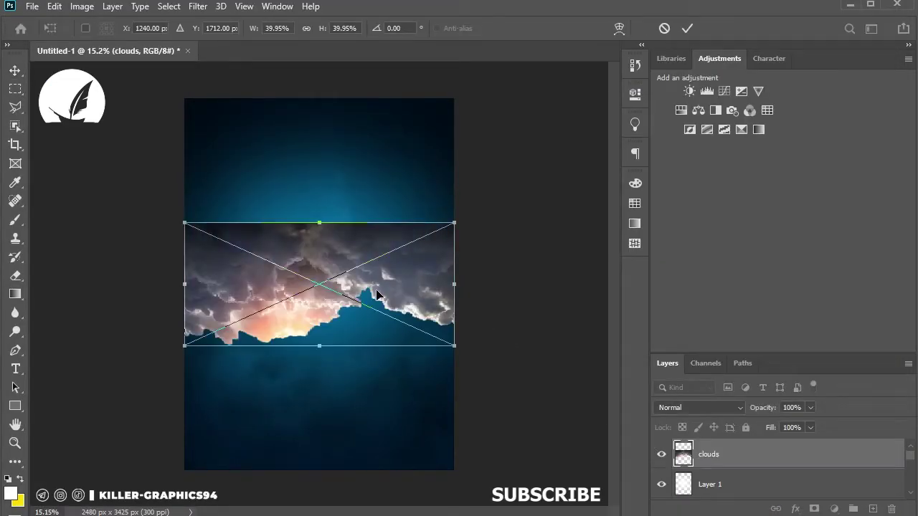
{"action": "left_click_drag", "start_coordinate": [380, 294], "coordinate": [377, 161]}
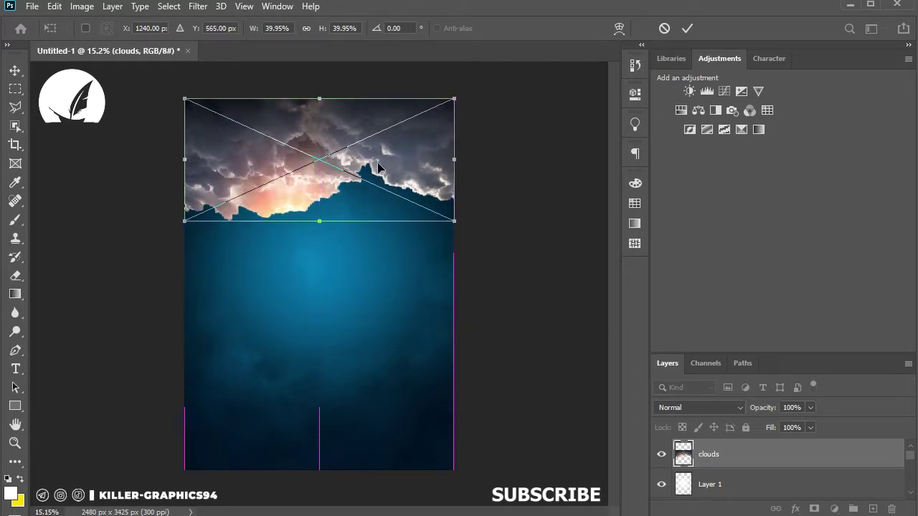
{"action": "left_click", "coordinate": [14, 70]}
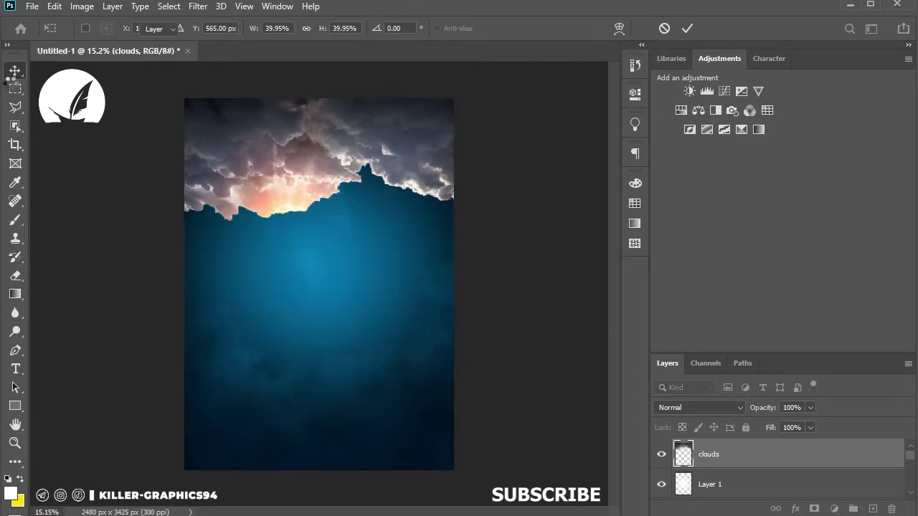
{"action": "left_click", "coordinate": [794, 510]}
{"action": "left_click", "coordinate": [832, 368]}
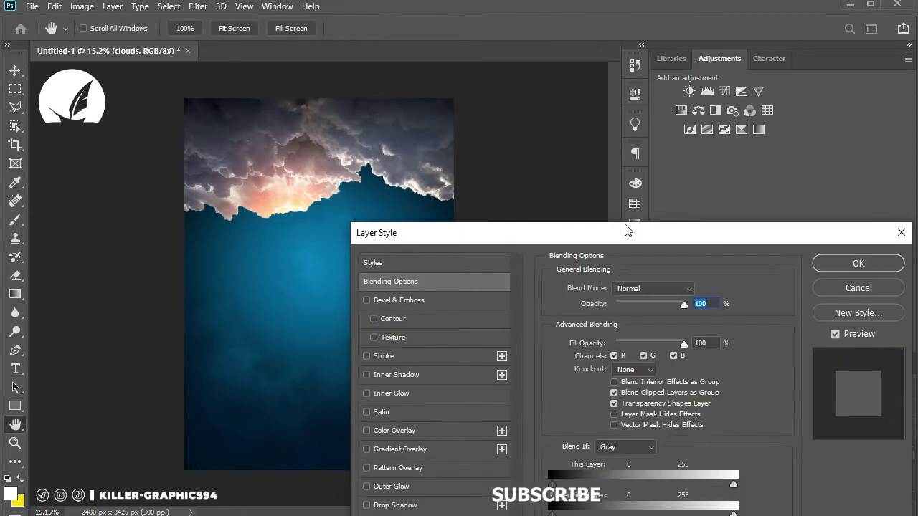
Alt-split the Underlying Layer Blend If black slider to about 144 so only faint dark clouds remain
{"action": "left_click_drag", "start_coordinate": [625, 227], "coordinate": [631, 155]}
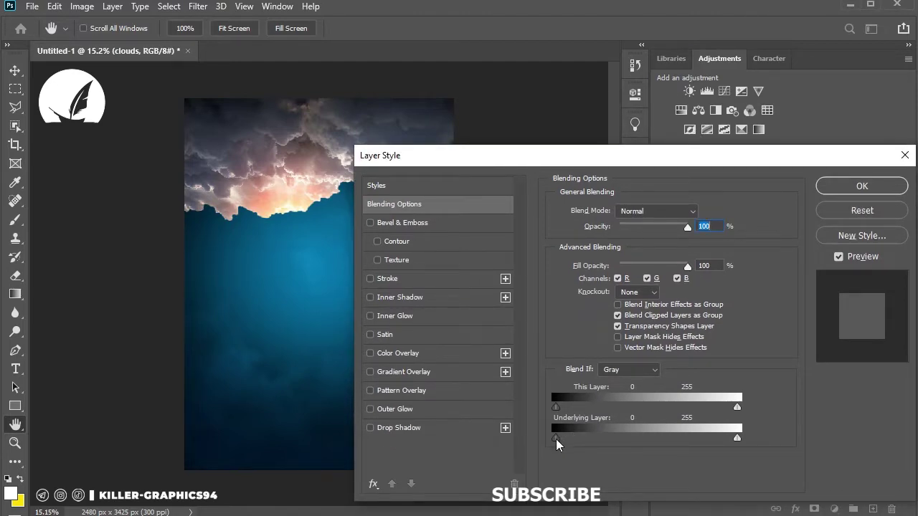
{"action": "left_click_drag", "start_coordinate": [557, 438], "coordinate": [654, 443]}
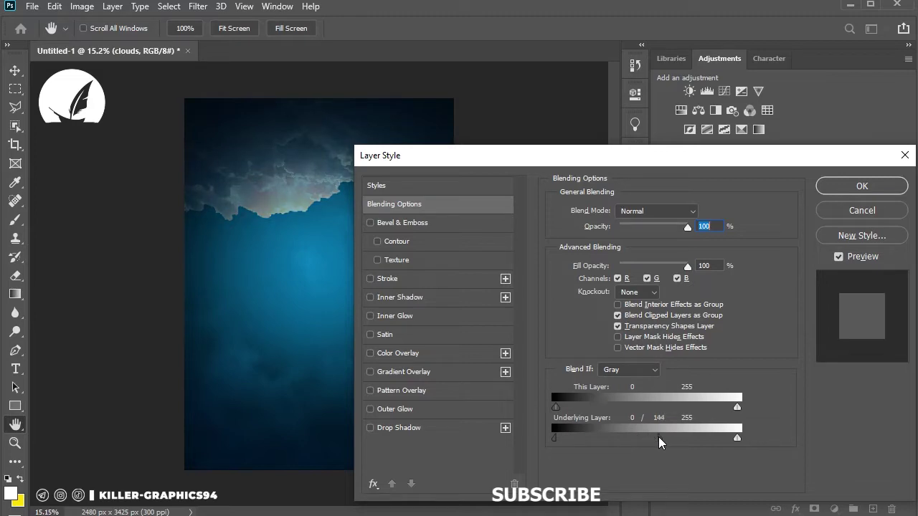
{"action": "left_click", "coordinate": [862, 186]}
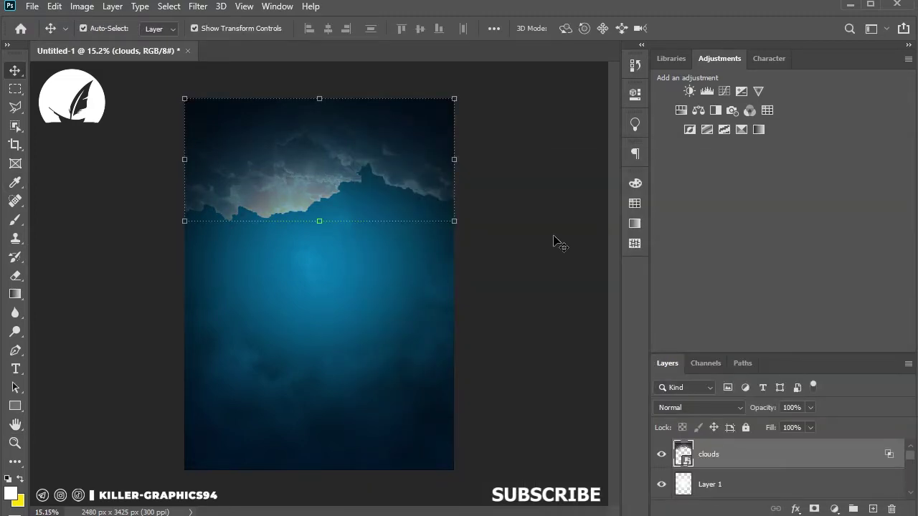
Add a clouds layer mask and paint out the lower cloud edge with a soft black brush
{"action": "left_click", "coordinate": [814, 509]}
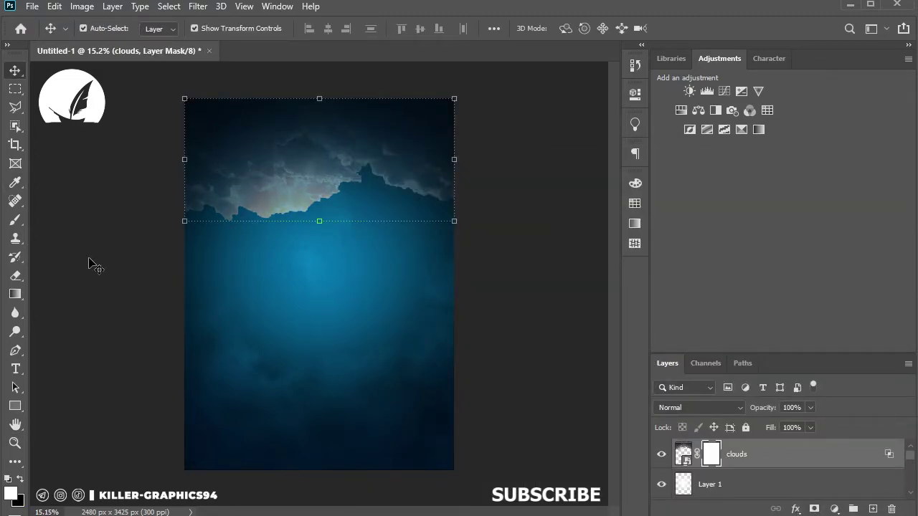
{"action": "left_click", "coordinate": [15, 219]}
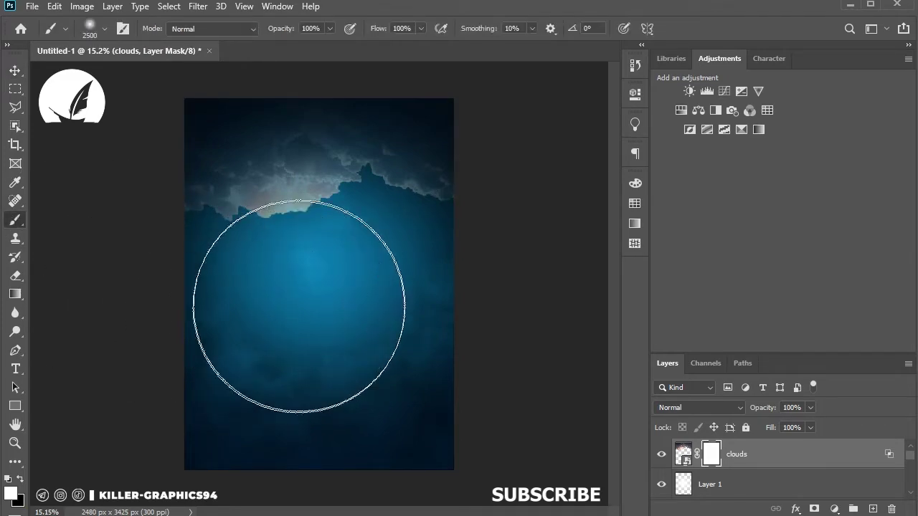
{"action": "key", "text": "bracketleft"}
{"action": "key", "text": "bracketleft"}
{"action": "key", "text": "bracketleft"}
{"action": "left_click", "coordinate": [21, 479]}
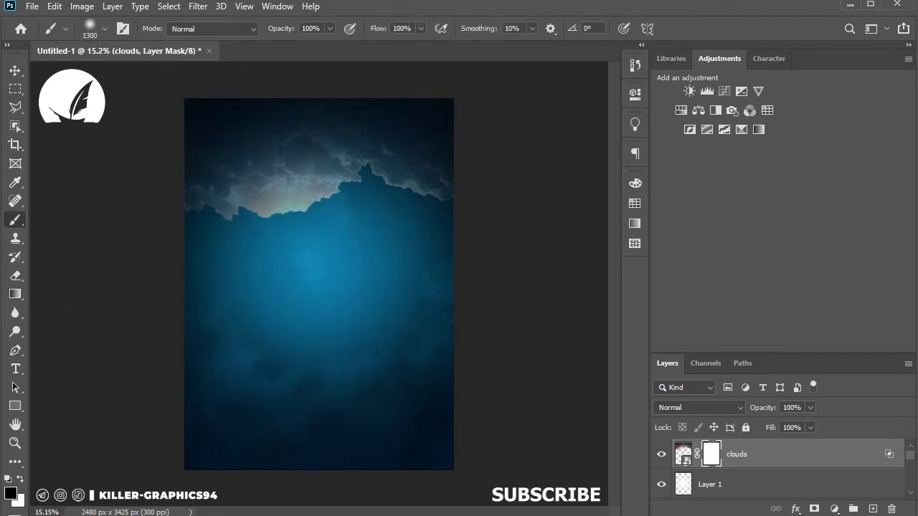
{"action": "mouse_move", "coordinate": [237, 238]}
{"action": "left_mouse_down"}
{"action": "mouse_move", "coordinate": [410, 230]}
{"action": "mouse_move", "coordinate": [423, 242]}
{"action": "mouse_move", "coordinate": [326, 230]}
{"action": "mouse_move", "coordinate": [339, 219]}
{"action": "mouse_move", "coordinate": [416, 228]}
{"action": "mouse_move", "coordinate": [416, 235]}
{"action": "left_mouse_up"}
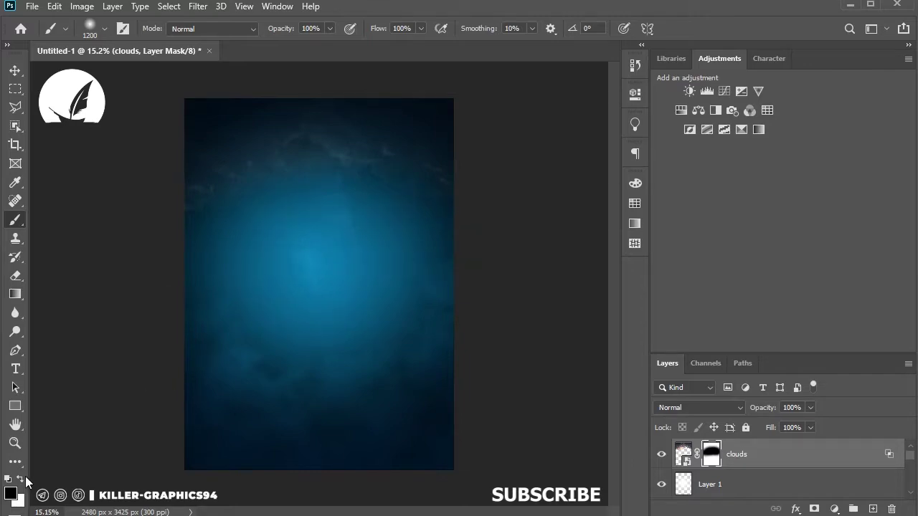
{"action": "left_click", "coordinate": [21, 478]}
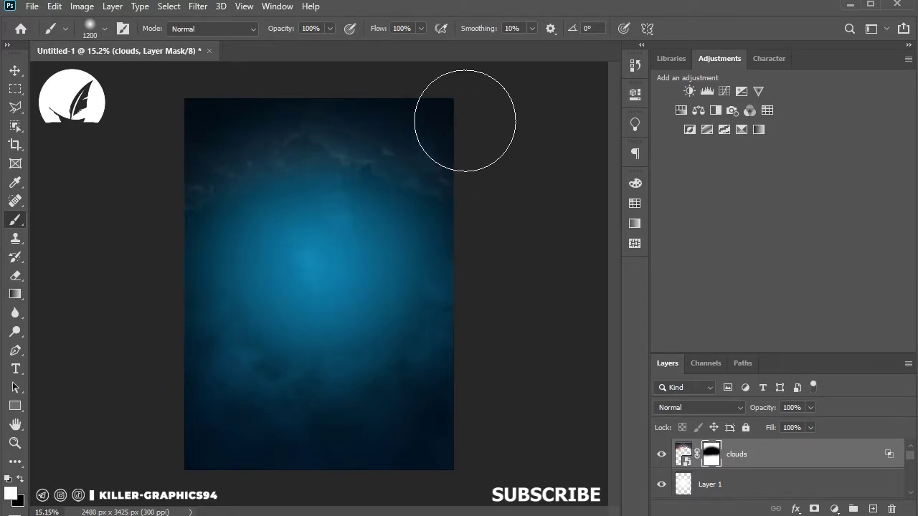
{"action": "key", "text": "v"}
{"action": "left_click", "coordinate": [85, 177]}
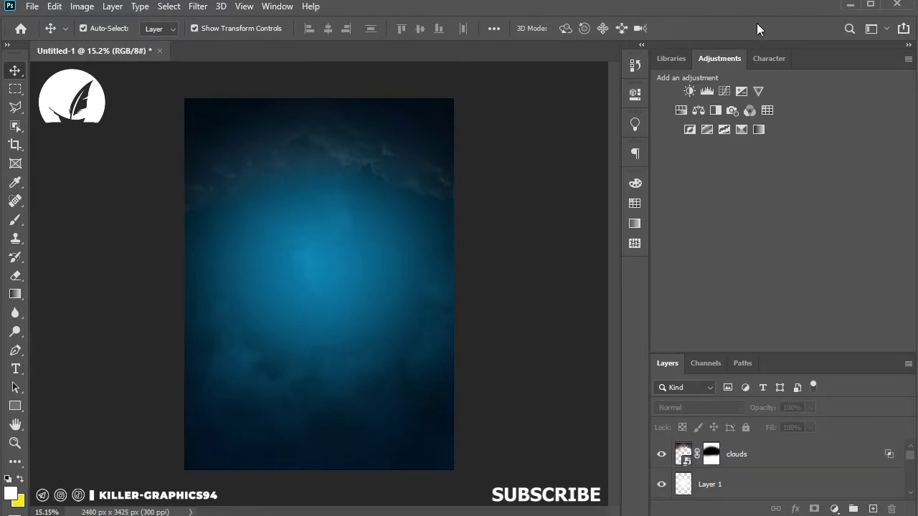
Duplicate the clouds layer and set the original clouds to Soft Light
{"action": "left_click", "coordinate": [402, 169]}
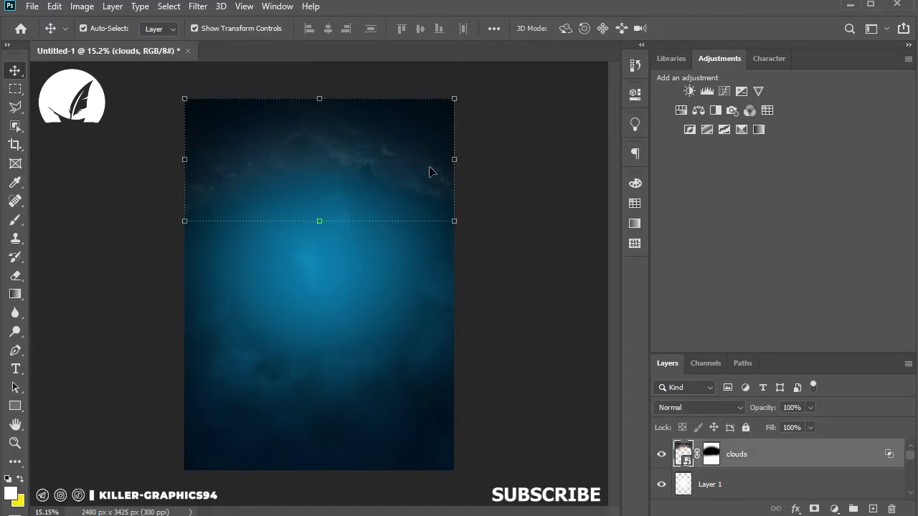
{"action": "left_click_drag", "start_coordinate": [816, 465], "coordinate": [873, 508]}
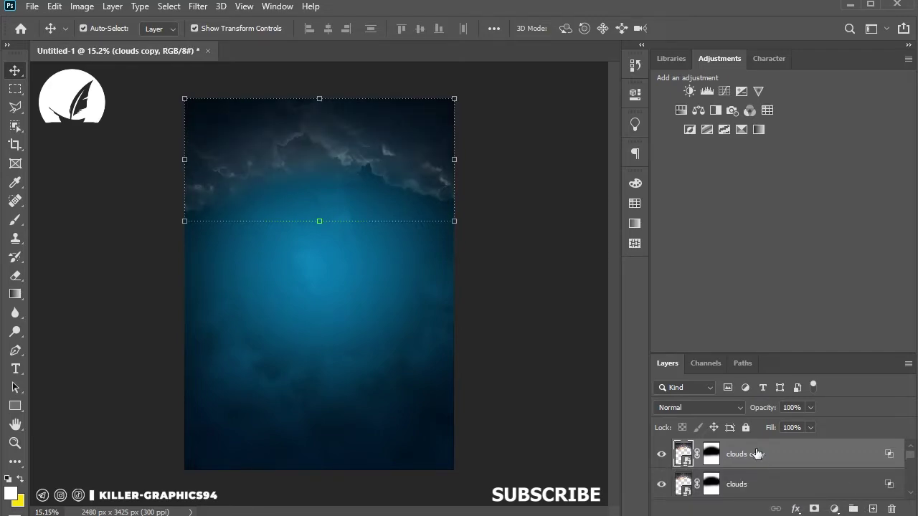
{"action": "left_click", "coordinate": [725, 485]}
{"action": "left_click", "coordinate": [721, 407]}
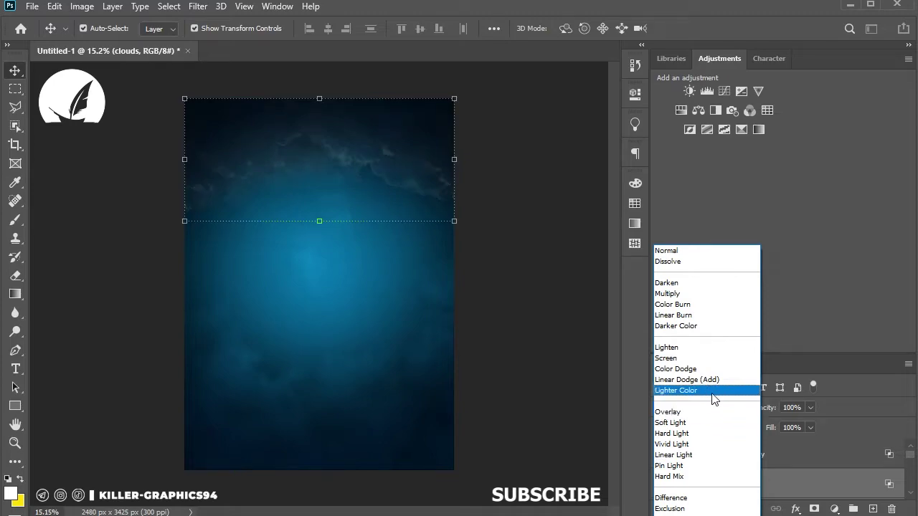
{"action": "left_click", "coordinate": [707, 423]}
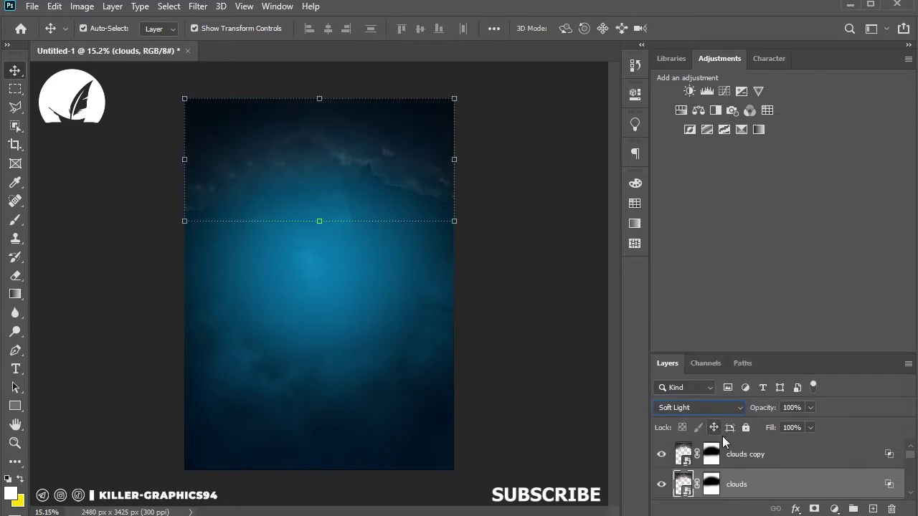
Set clouds copy opacity to 52% and group both clouds layers into Group 1
{"action": "left_click", "coordinate": [796, 450]}
{"action": "left_click", "coordinate": [811, 408]}
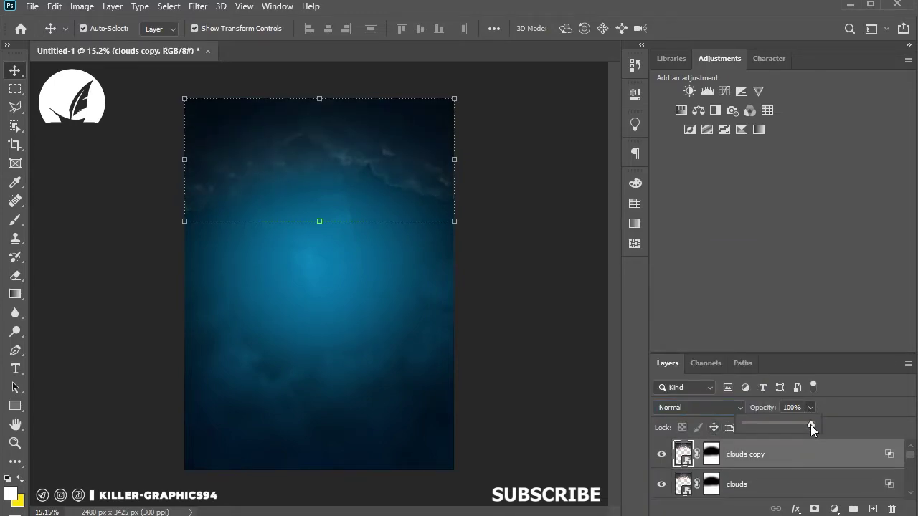
{"action": "left_click_drag", "start_coordinate": [777, 423], "coordinate": [780, 422]}
{"action": "left_click", "coordinate": [793, 481], "text": "shift"}
{"action": "left_click", "coordinate": [853, 508]}
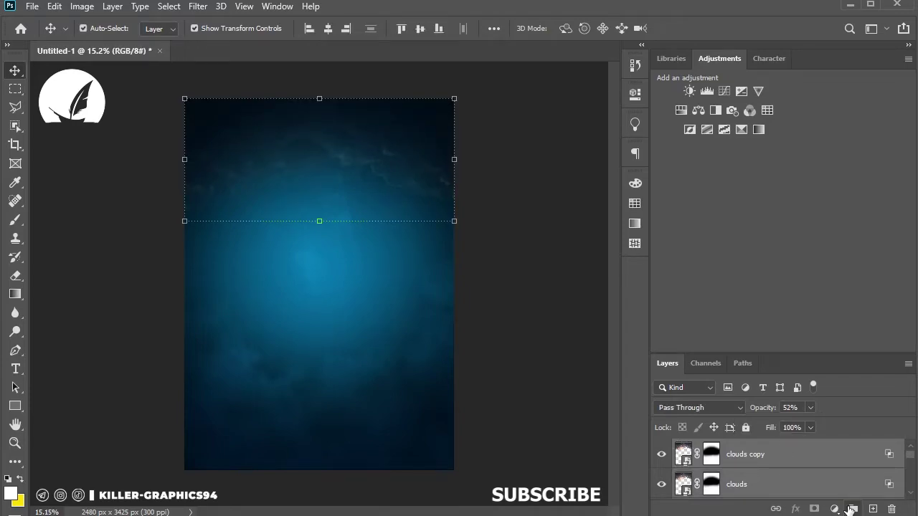
{"action": "left_click", "coordinate": [567, 248]}
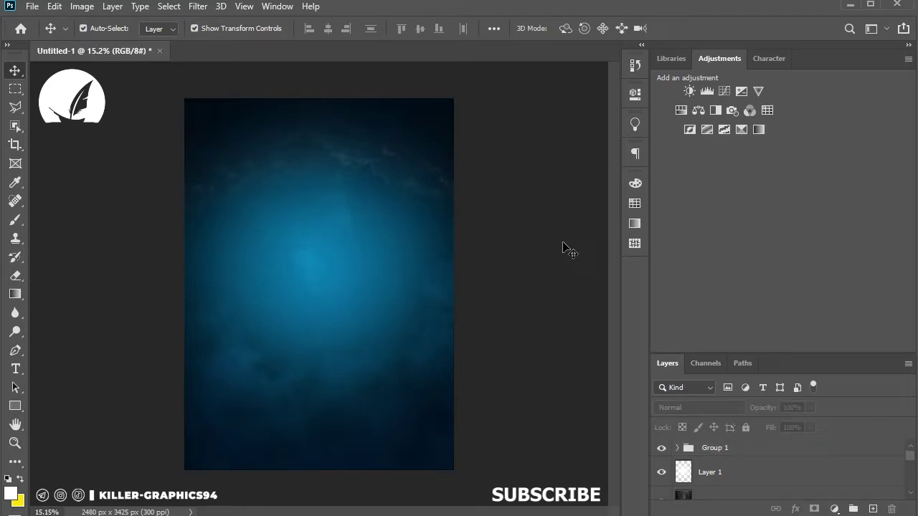
Place crack_ as an embedded image and move it into the poster's lower area
{"action": "left_click", "coordinate": [31, 7]}
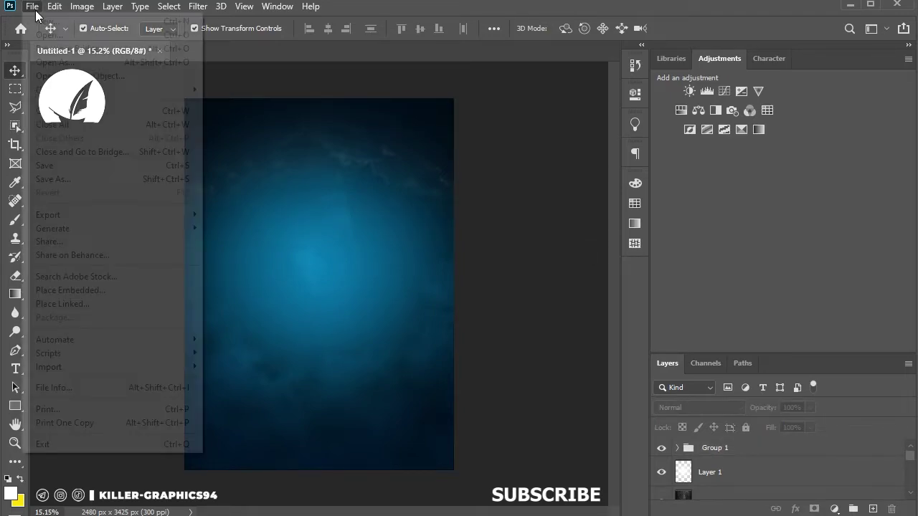
{"action": "left_click", "coordinate": [81, 290]}
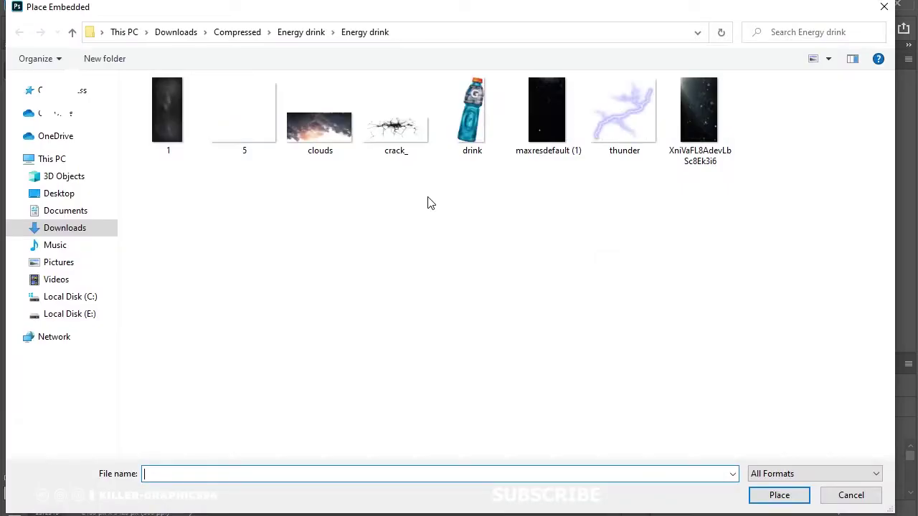
{"action": "left_click", "coordinate": [427, 132]}
{"action": "left_click", "coordinate": [796, 495]}
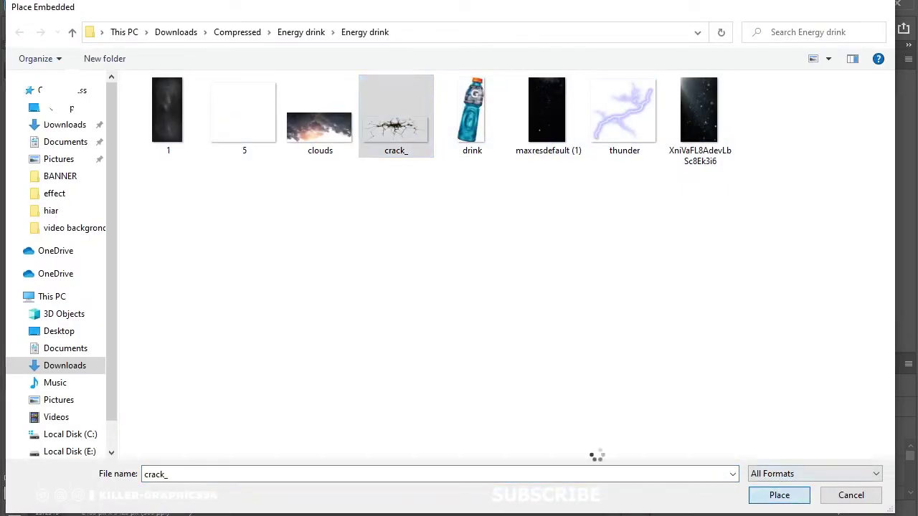
{"action": "left_click_drag", "start_coordinate": [342, 270], "coordinate": [342, 354]}
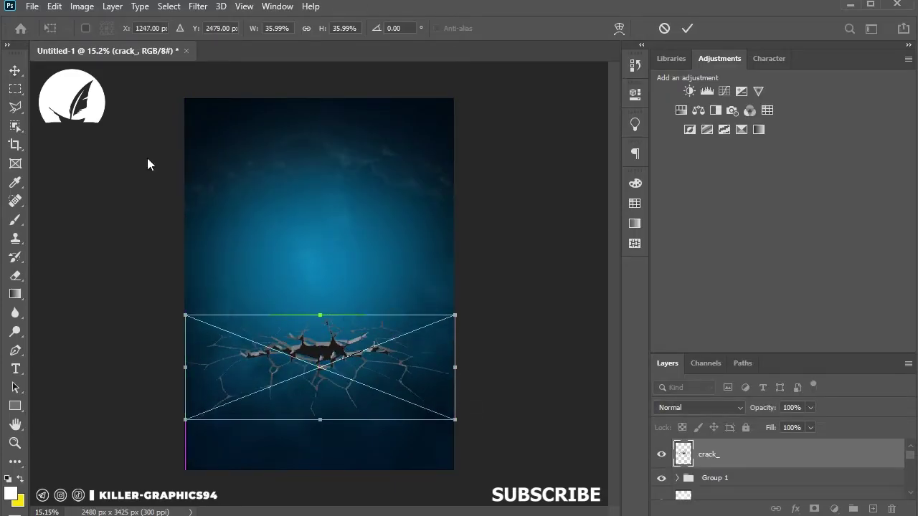
{"action": "left_click", "coordinate": [527, 297]}
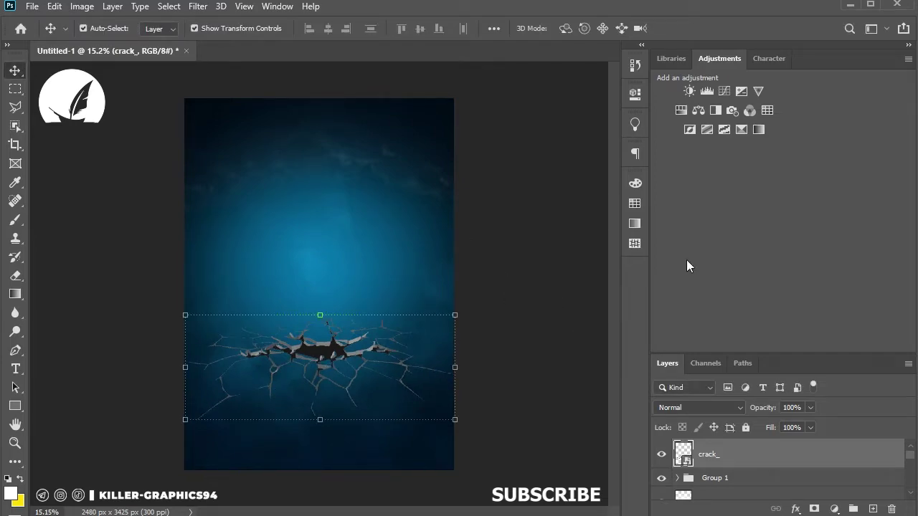
Clip a Hue/Saturation adjustment to crack_ with hue +121 and saturation +68
{"action": "left_click", "coordinate": [680, 110]}
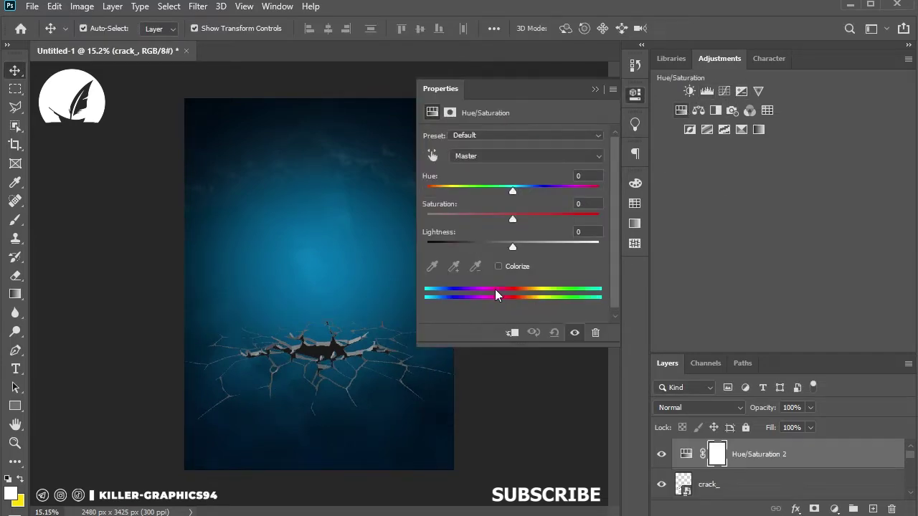
{"action": "left_click", "coordinate": [512, 332]}
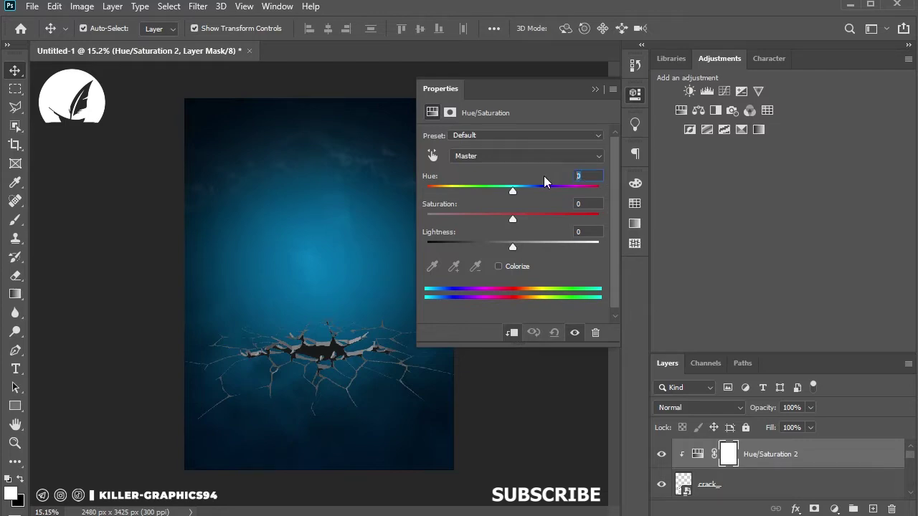
{"action": "type", "text": "121"}
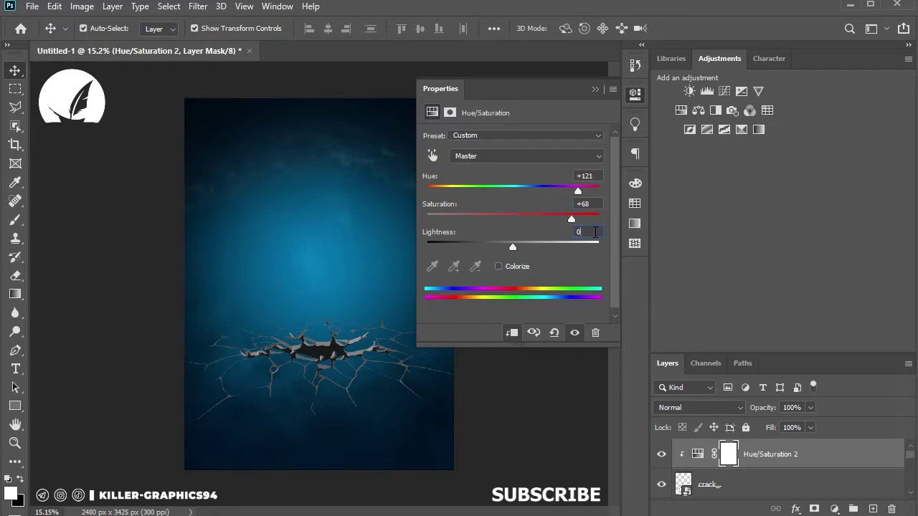
{"action": "key", "text": "Tab"}
{"action": "type", "text": "-25"}
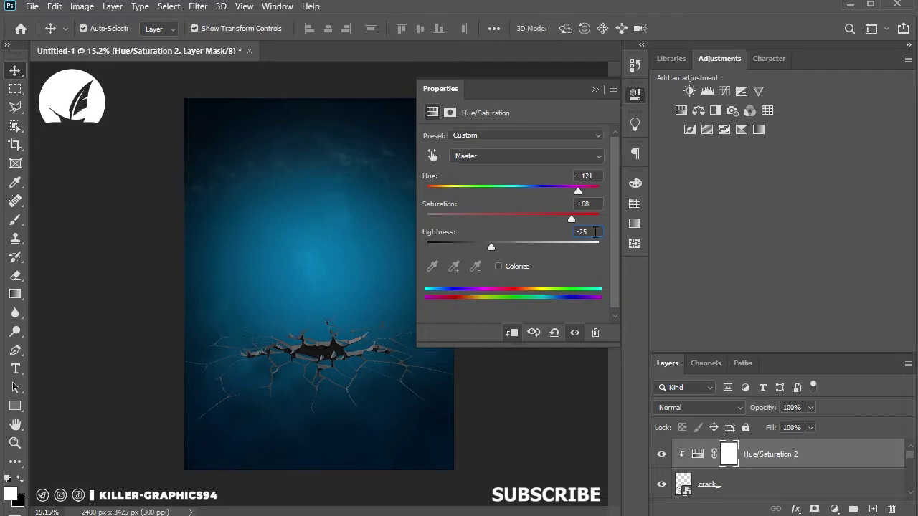
{"action": "left_click", "coordinate": [595, 90]}
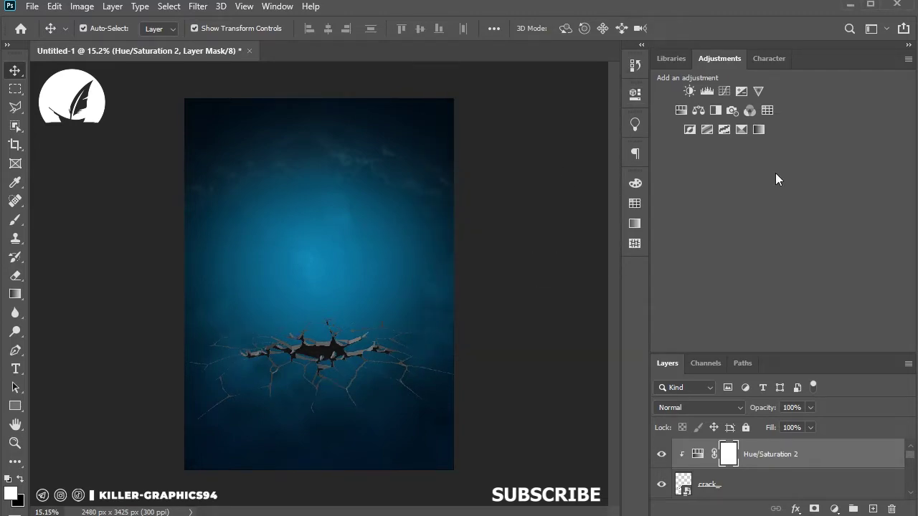
Clip an Exposure adjustment to the crack with gamma lowered to about 0.7
{"action": "left_click", "coordinate": [724, 130]}
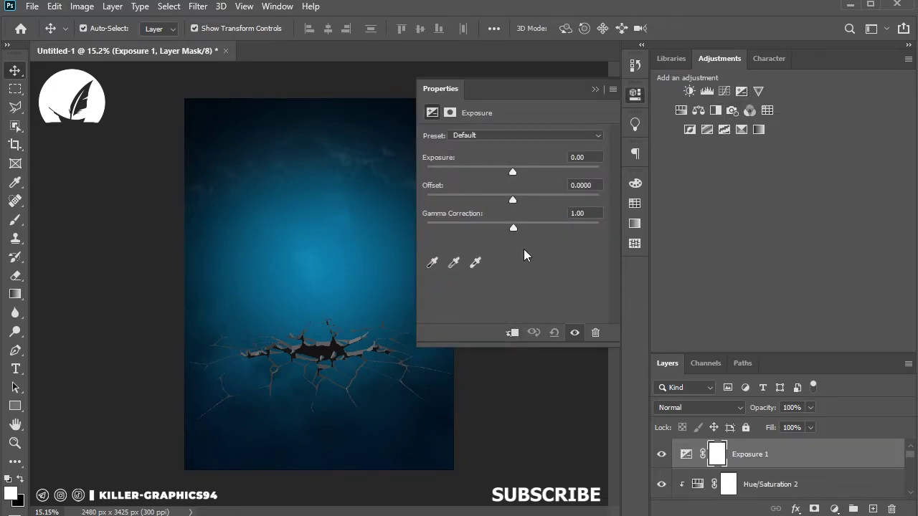
{"action": "left_click_drag", "start_coordinate": [520, 228], "coordinate": [537, 227]}
{"action": "left_click", "coordinate": [512, 332]}
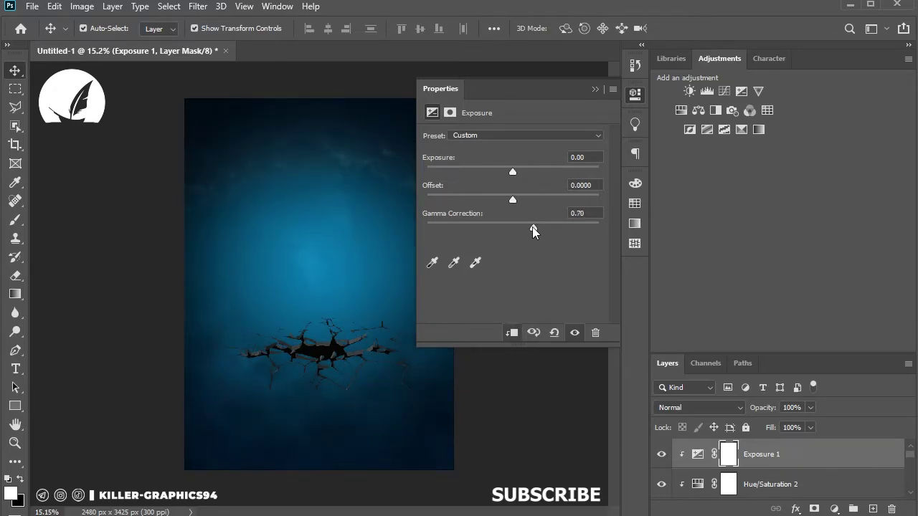
{"action": "left_click_drag", "start_coordinate": [535, 227], "coordinate": [541, 227]}
{"action": "left_click", "coordinate": [595, 89]}
Lower the Hue/Saturation 2 lightness to about -37 to darken the crack
{"action": "left_click", "coordinate": [698, 484]}
{"action": "double_click", "coordinate": [698, 485]}
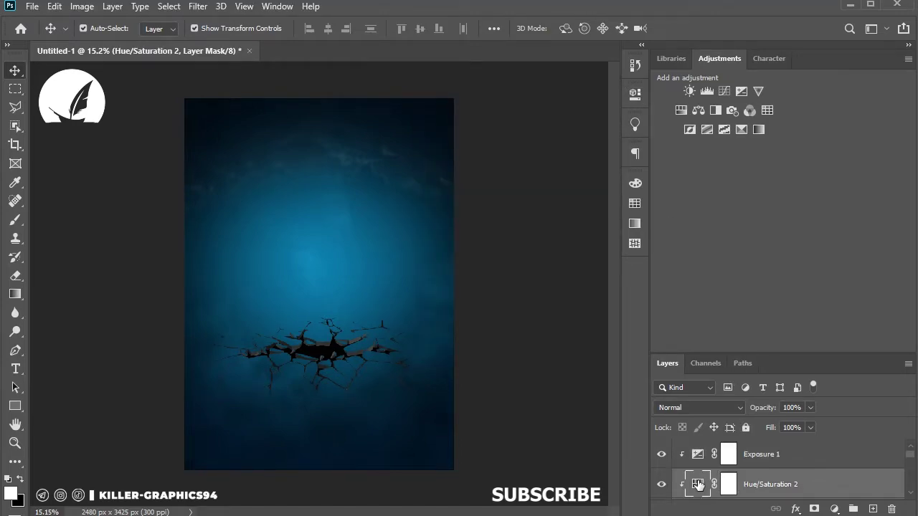
{"action": "left_click_drag", "start_coordinate": [492, 248], "coordinate": [472, 249]}
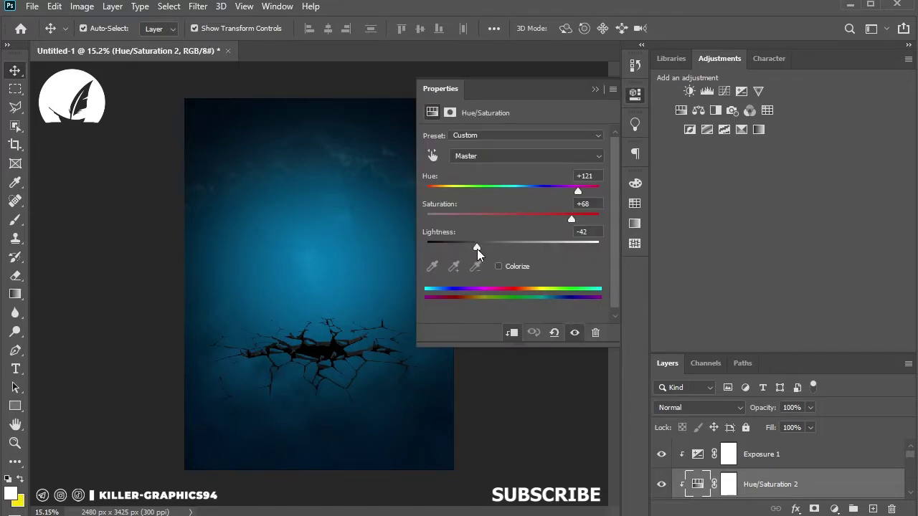
{"action": "left_click_drag", "start_coordinate": [477, 249], "coordinate": [481, 250]}
{"action": "left_click", "coordinate": [594, 89]}
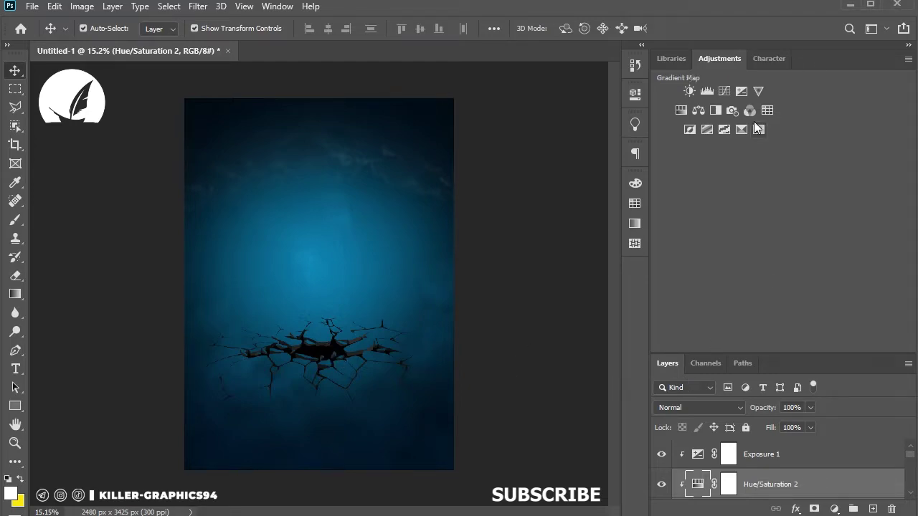
Clip a Levels adjustment above Exposure 1 with output white lowered to 187
{"action": "left_click", "coordinate": [809, 453]}
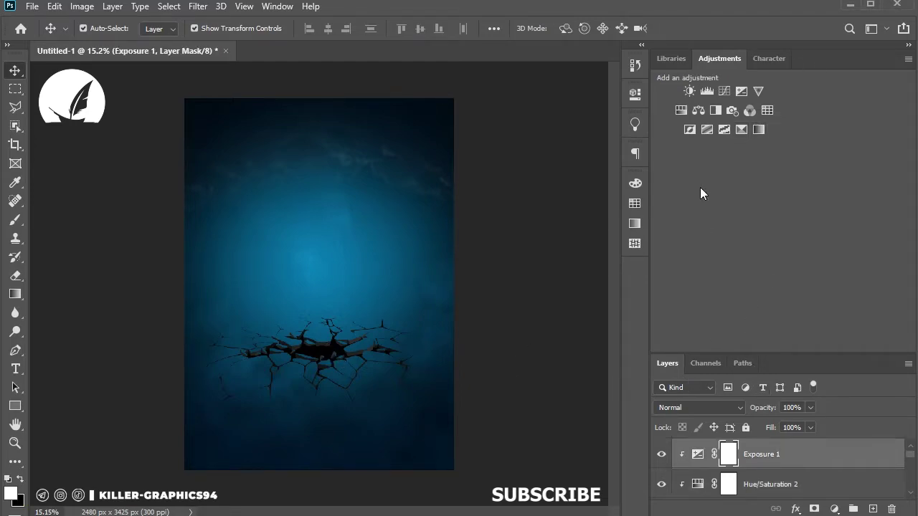
{"action": "left_click", "coordinate": [708, 91]}
{"action": "key", "text": "ctrl+alt+g"}
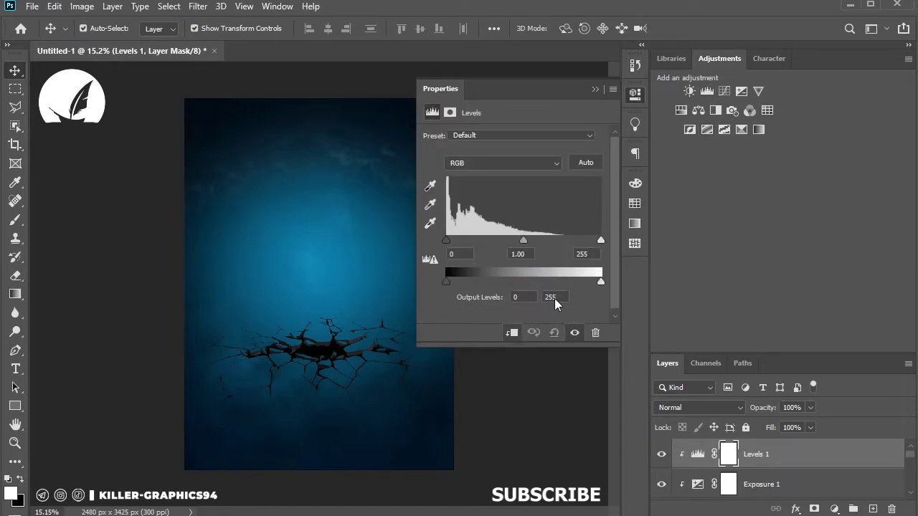
{"action": "left_click_drag", "start_coordinate": [602, 281], "coordinate": [575, 281]}
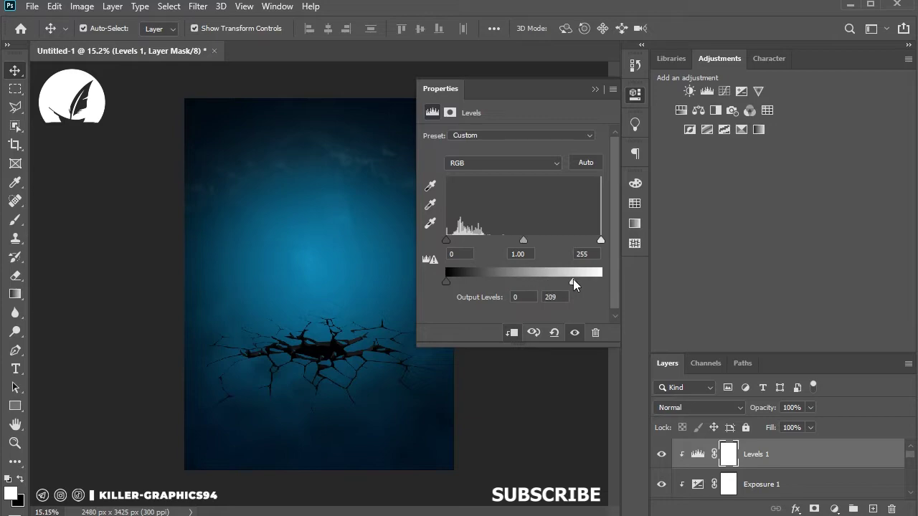
{"action": "mouse_move", "coordinate": [447, 279]}
{"action": "left_mouse_down"}
{"action": "mouse_move", "coordinate": [600, 280]}
{"action": "mouse_move", "coordinate": [551, 280]}
{"action": "left_mouse_up"}
{"action": "left_click", "coordinate": [595, 89]}
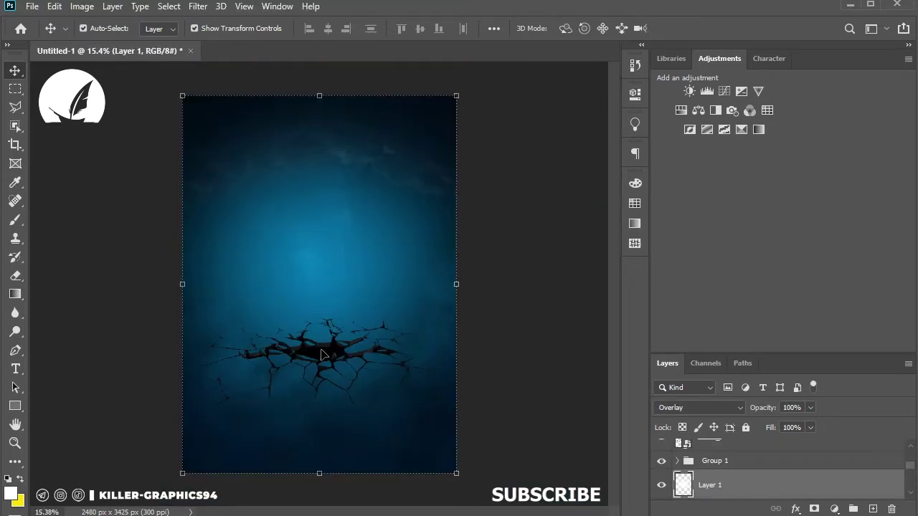
Move the crack slightly lower on the poster
{"action": "left_click_drag", "start_coordinate": [321, 354], "coordinate": [324, 364]}
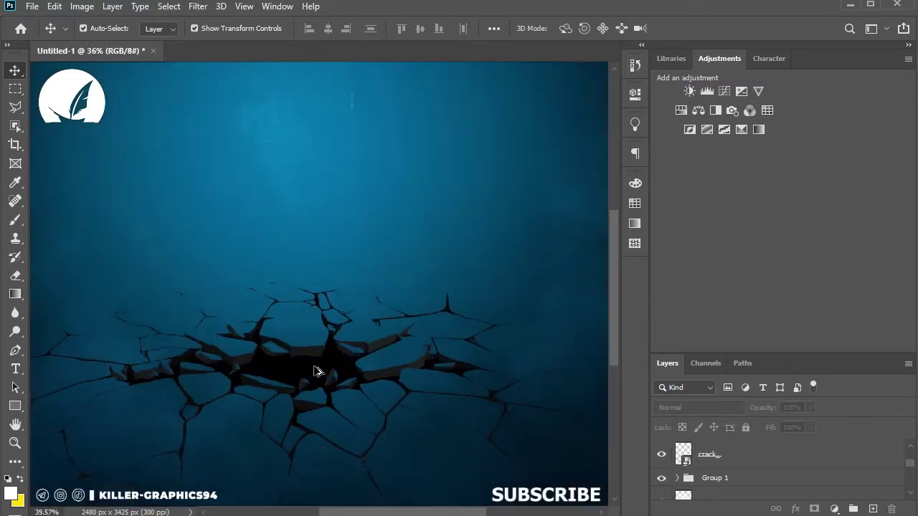
{"action": "scroll", "coordinate": [323, 371], "scroll_direction": "down", "scroll_amount": 5}
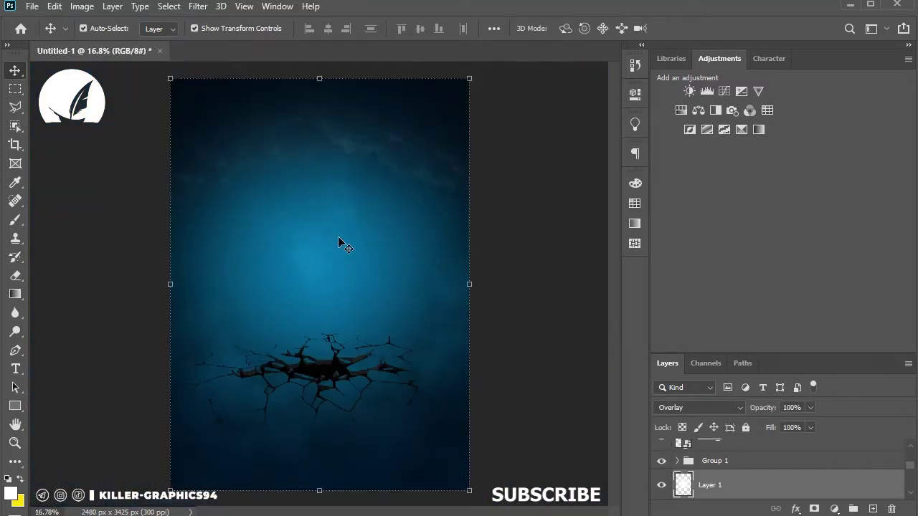
{"action": "left_click_drag", "start_coordinate": [337, 276], "coordinate": [337, 268]}
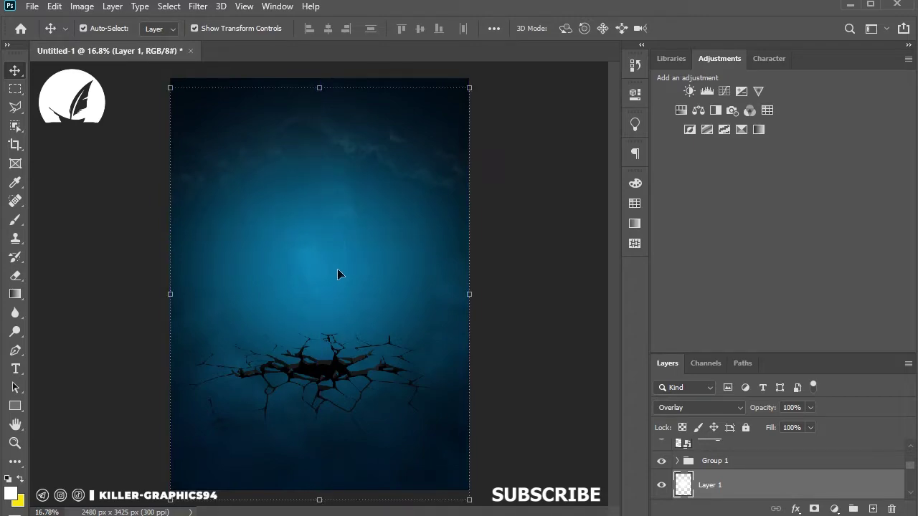
{"action": "left_click", "coordinate": [560, 308]}
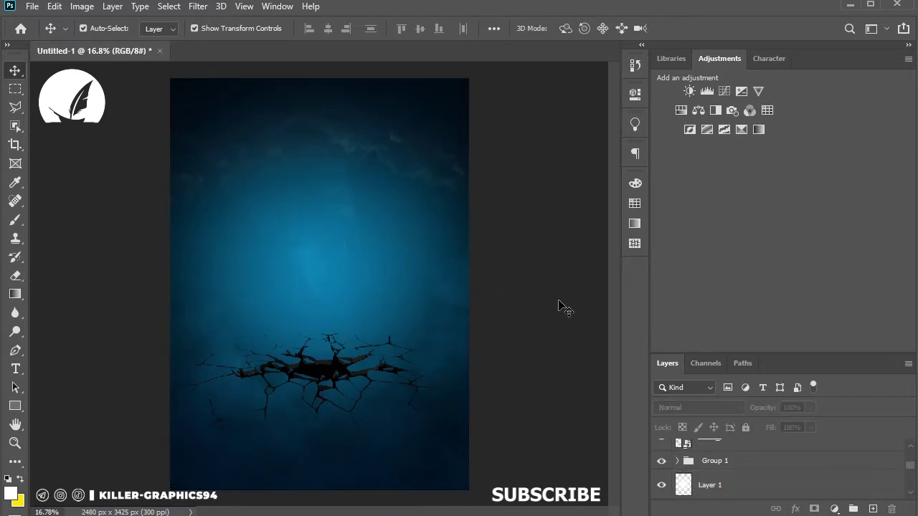
Place the Gatorade drink image as an embedded layer and move it toward the crack
{"action": "left_click", "coordinate": [31, 5]}
{"action": "left_click", "coordinate": [80, 290]}
{"action": "double_click", "coordinate": [469, 107]}
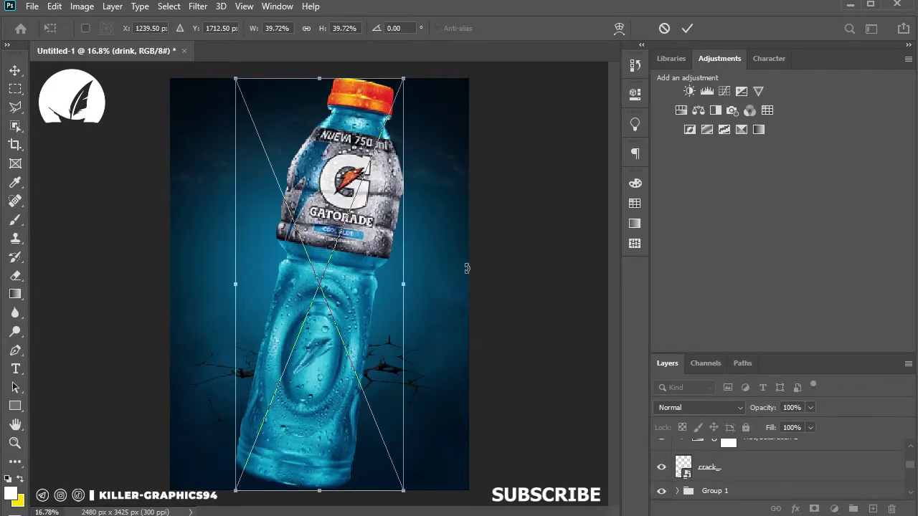
{"action": "left_click_drag", "start_coordinate": [326, 76], "coordinate": [319, 213]}
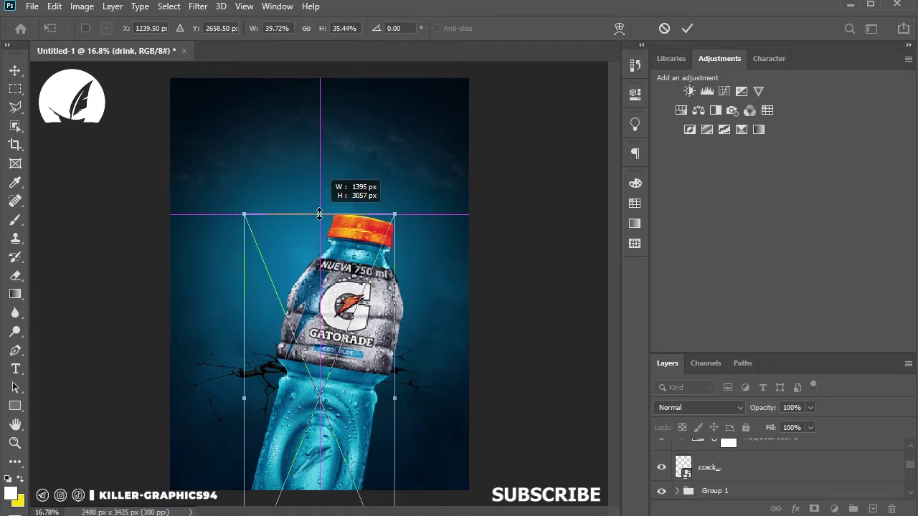
Scale the bottle to 29.49% and position it over the crack
{"action": "left_click_drag", "start_coordinate": [337, 346], "coordinate": [325, 332]}
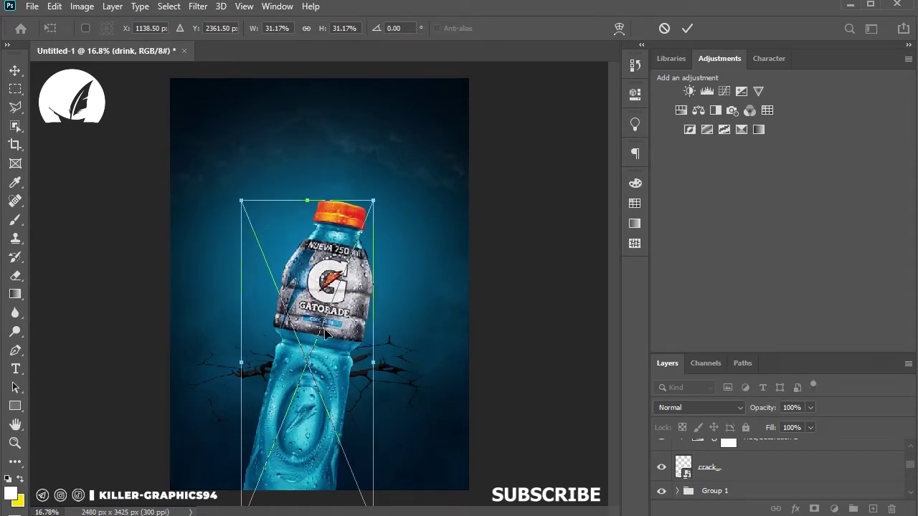
{"action": "left_click_drag", "start_coordinate": [311, 201], "coordinate": [311, 178]}
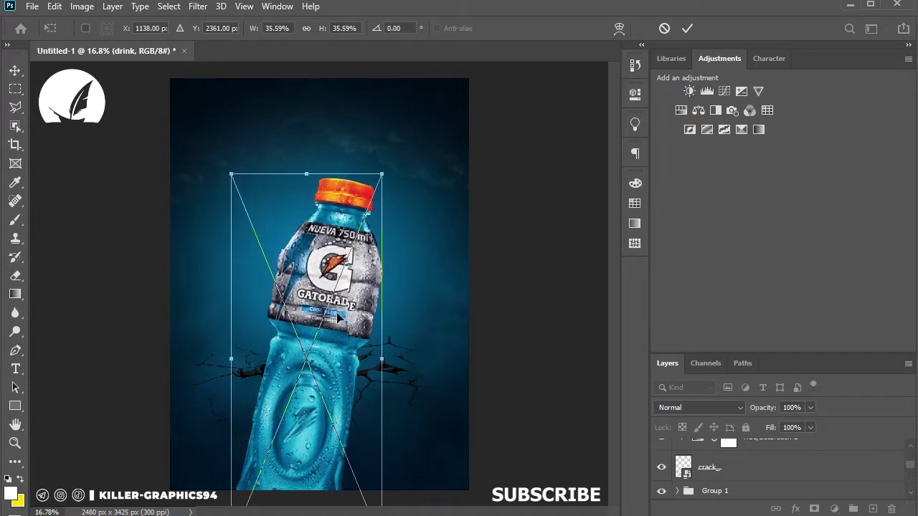
{"action": "mouse_move", "coordinate": [337, 330]}
{"action": "left_mouse_down"}
{"action": "mouse_move", "coordinate": [341, 318]}
{"action": "mouse_move", "coordinate": [348, 322]}
{"action": "mouse_move", "coordinate": [343, 261]}
{"action": "left_mouse_up"}
{"action": "left_click_drag", "start_coordinate": [314, 159], "coordinate": [311, 187]}
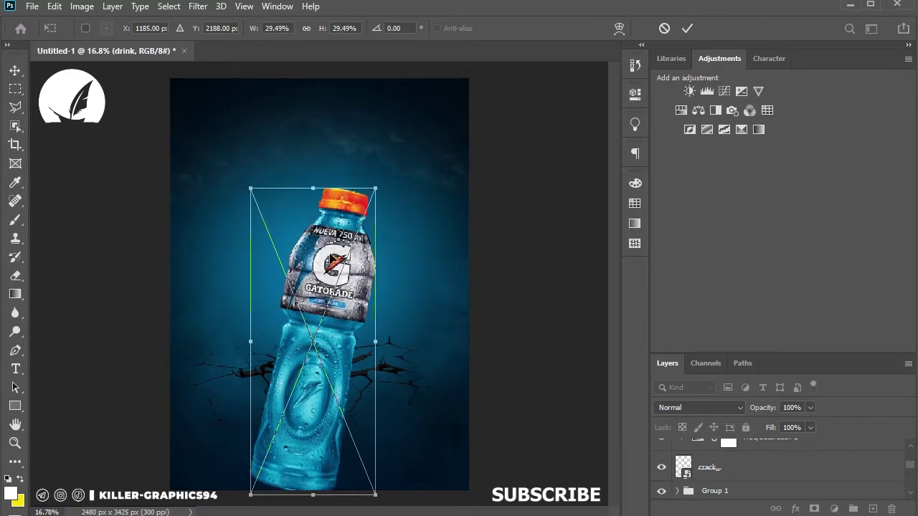
{"action": "left_click_drag", "start_coordinate": [330, 258], "coordinate": [328, 266]}
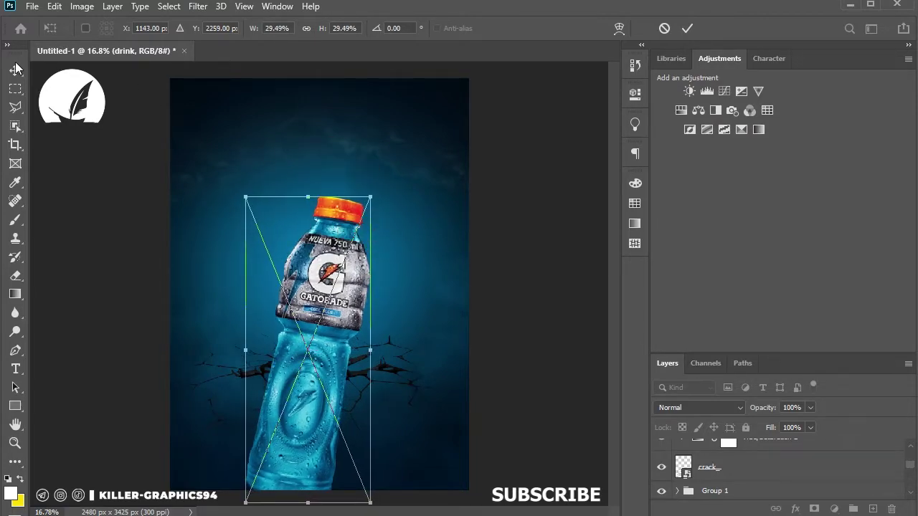
{"action": "left_click", "coordinate": [15, 68]}
{"action": "left_click", "coordinate": [811, 408]}
Set the bottle layer opacity to 25% and nudge the bottle up slightly
{"action": "left_click_drag", "start_coordinate": [756, 422], "coordinate": [750, 422]}
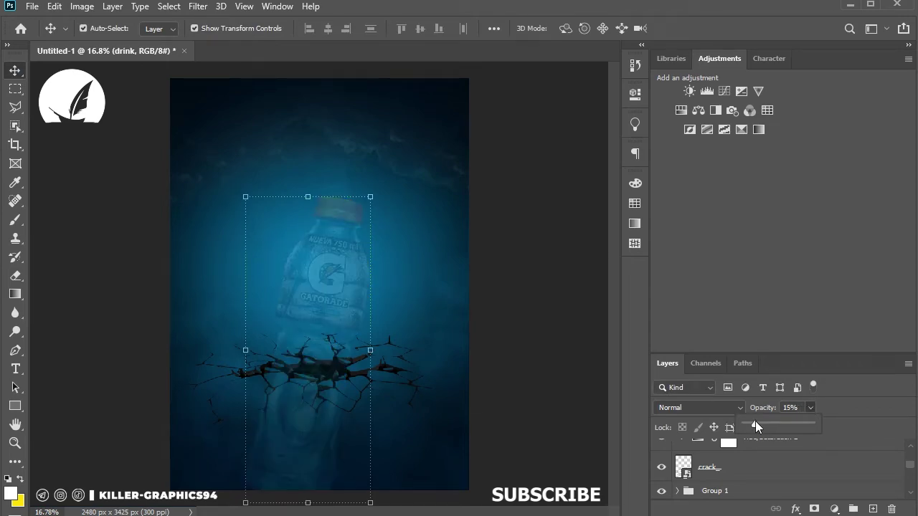
{"action": "scroll", "coordinate": [301, 413], "scroll_direction": "up", "scroll_amount": 5}
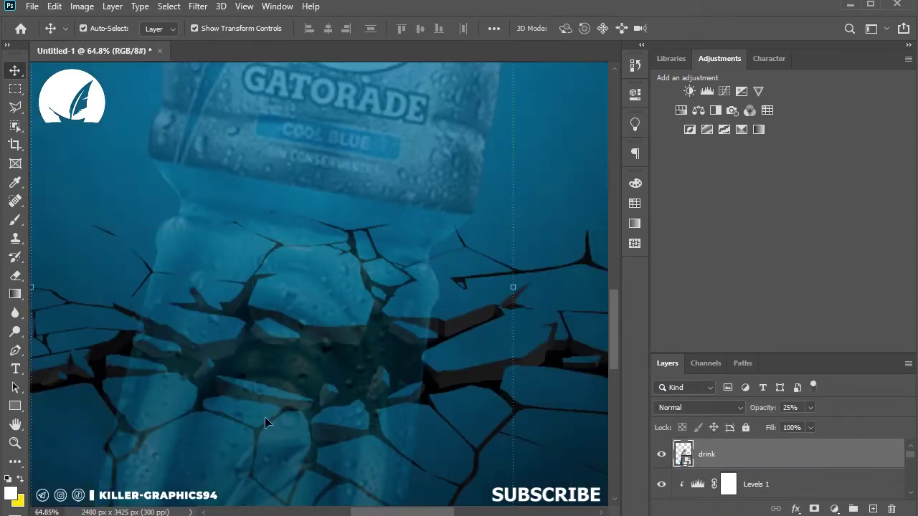
{"action": "left_click_drag", "start_coordinate": [253, 421], "coordinate": [256, 409]}
{"action": "scroll", "coordinate": [309, 390], "scroll_direction": "down", "scroll_amount": 2}
{"action": "scroll", "coordinate": [319, 287], "scroll_direction": "down", "scroll_amount": 5}
Enlarge the bottle to 34.64% and shift it right to centre it over the crack
{"action": "key", "text": "ctrl+t"}
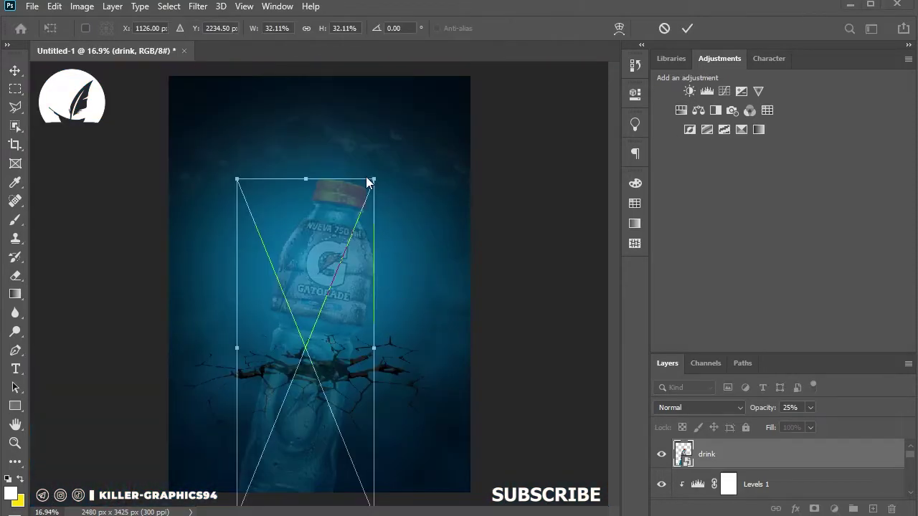
{"action": "left_click_drag", "start_coordinate": [372, 177], "coordinate": [383, 168]}
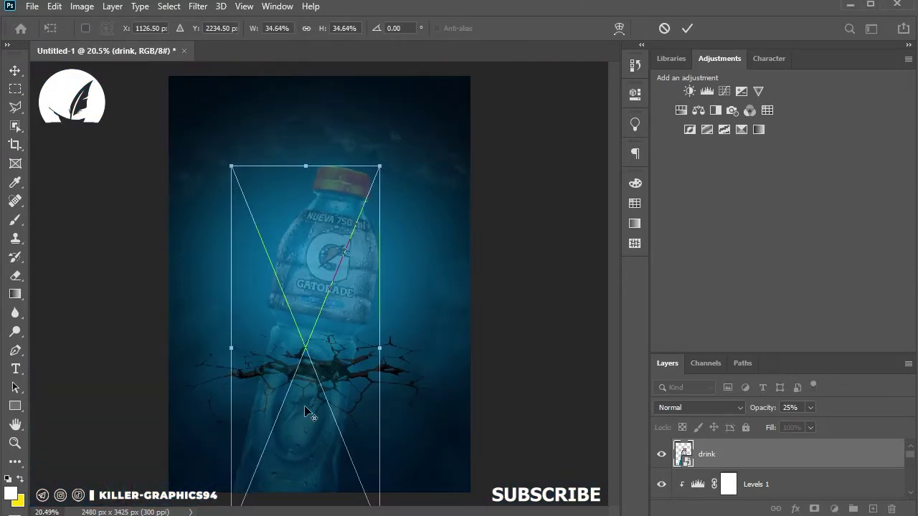
{"action": "scroll", "coordinate": [304, 405], "scroll_direction": "up", "scroll_amount": 2}
{"action": "scroll", "coordinate": [309, 399], "scroll_direction": "up", "scroll_amount": 2}
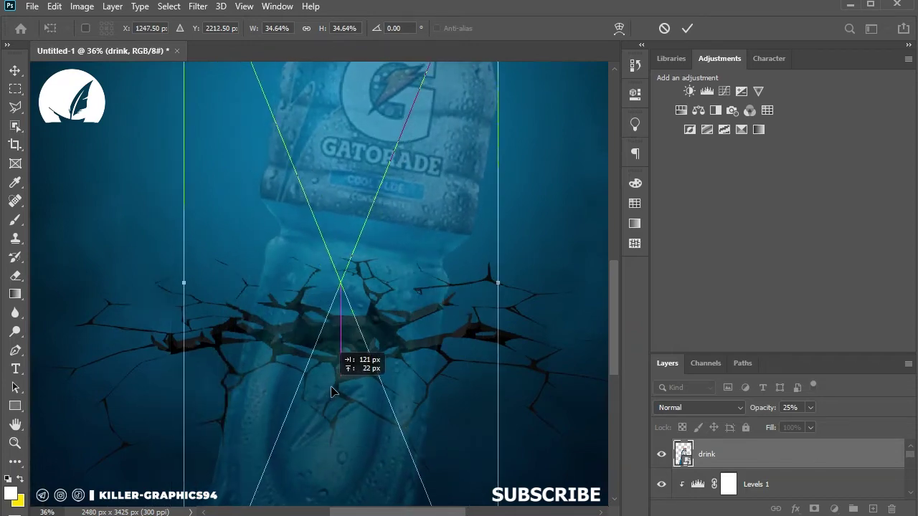
{"action": "left_click_drag", "start_coordinate": [318, 391], "coordinate": [332, 393]}
{"action": "scroll", "coordinate": [313, 329], "scroll_direction": "down", "scroll_amount": 2}
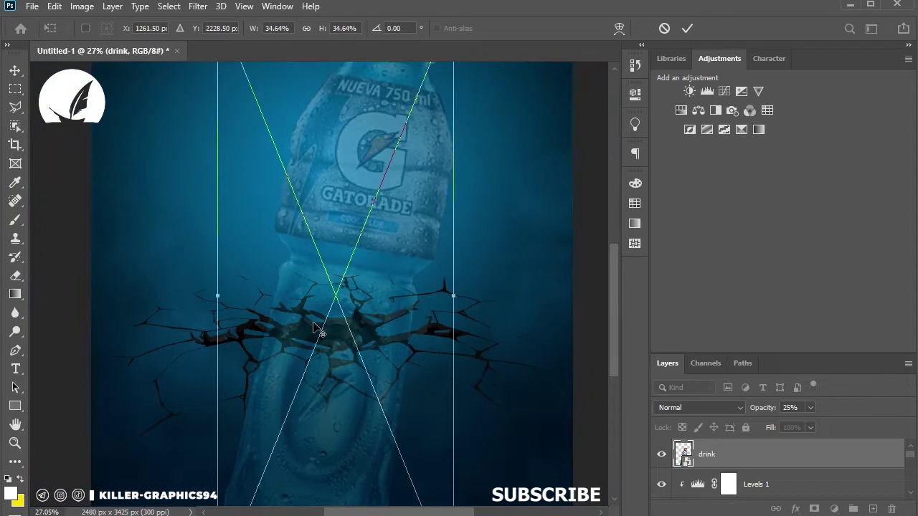
{"action": "scroll", "coordinate": [315, 330], "scroll_direction": "down", "scroll_amount": 1}
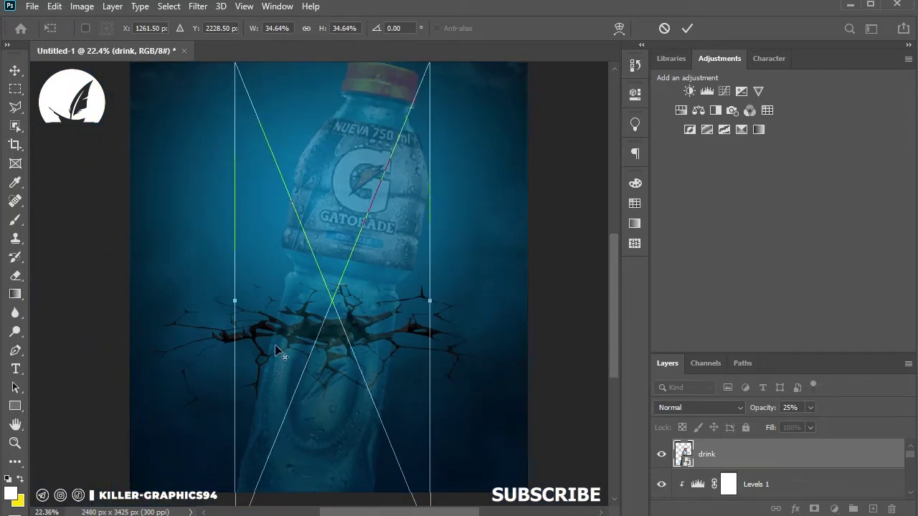
{"action": "scroll", "coordinate": [276, 349], "scroll_direction": "up", "scroll_amount": 2}
{"action": "scroll", "coordinate": [276, 349], "scroll_direction": "down", "scroll_amount": 1}
{"action": "scroll", "coordinate": [276, 350], "scroll_direction": "down", "scroll_amount": 1}
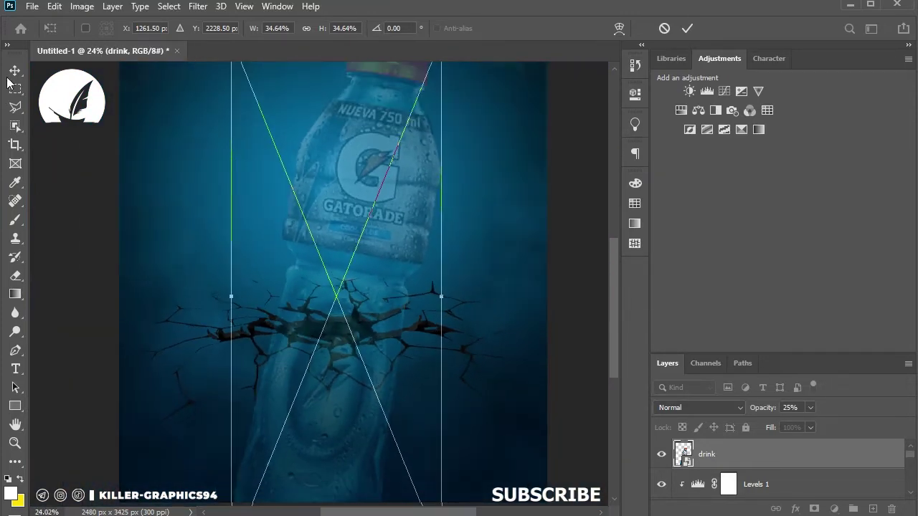
{"action": "key", "text": "Return"}
{"action": "scroll", "coordinate": [262, 287], "scroll_direction": "up", "scroll_amount": 3}
Zoom in with the Pen tool and place the first anchor points along the crack edge
{"action": "scroll", "coordinate": [262, 287], "scroll_direction": "up", "scroll_amount": 2}
{"action": "key", "text": "p"}
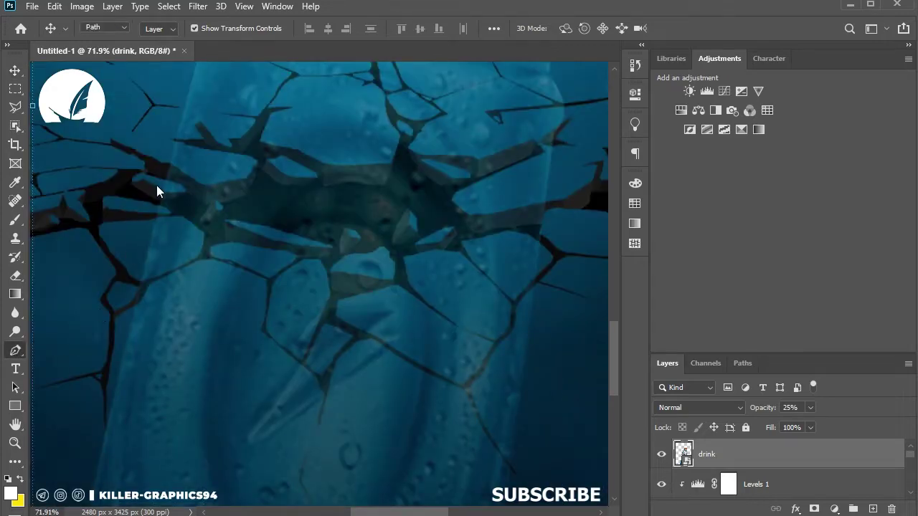
{"action": "scroll", "coordinate": [158, 188], "scroll_direction": "up", "scroll_amount": 3}
{"action": "scroll", "coordinate": [186, 227], "scroll_direction": "up", "scroll_amount": 1}
{"action": "left_click_drag", "start_coordinate": [187, 234], "coordinate": [209, 242]}
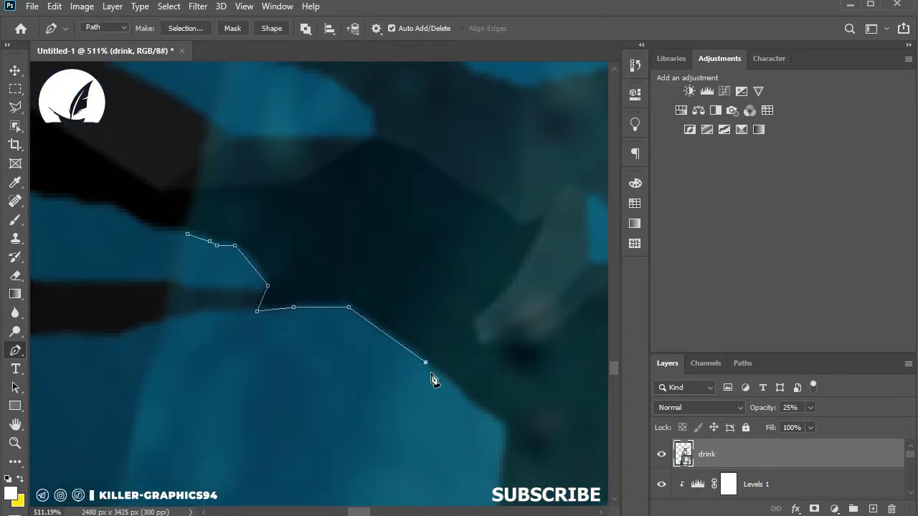
{"action": "left_click", "coordinate": [507, 425]}
{"action": "scroll", "coordinate": [510, 409], "scroll_direction": "down", "scroll_amount": 3}
{"action": "scroll", "coordinate": [506, 380], "scroll_direction": "down", "scroll_amount": 2}
{"action": "left_click", "coordinate": [503, 353]}
{"action": "scroll", "coordinate": [503, 358], "scroll_direction": "down", "scroll_amount": 1}
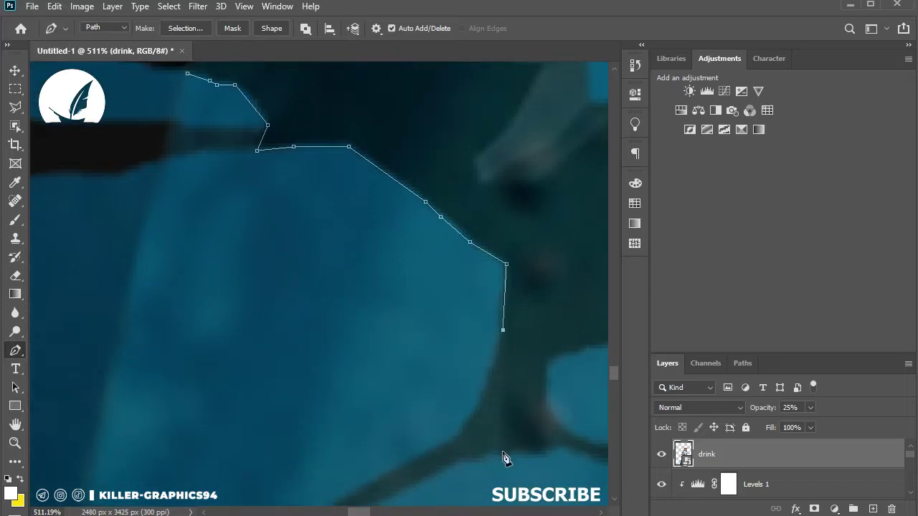
{"action": "left_click", "coordinate": [551, 367]}
Extend the path along the slab's top edge and its broken edge
{"action": "scroll", "coordinate": [551, 369], "scroll_direction": "right", "scroll_amount": 3}
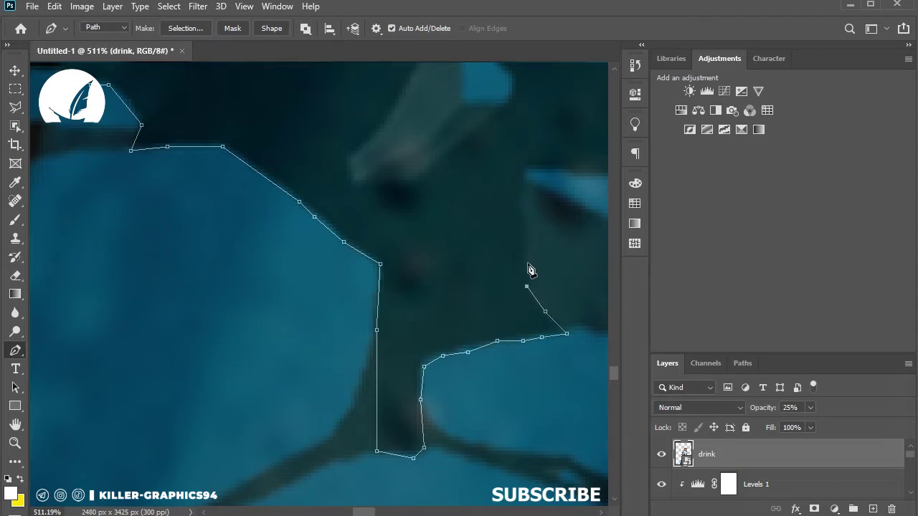
{"action": "scroll", "coordinate": [502, 186], "scroll_direction": "right", "scroll_amount": 4}
{"action": "left_click", "coordinate": [455, 179]}
{"action": "left_click", "coordinate": [477, 183]}
{"action": "left_click", "coordinate": [506, 191]}
{"action": "scroll", "coordinate": [509, 193], "scroll_direction": "right", "scroll_amount": 1}
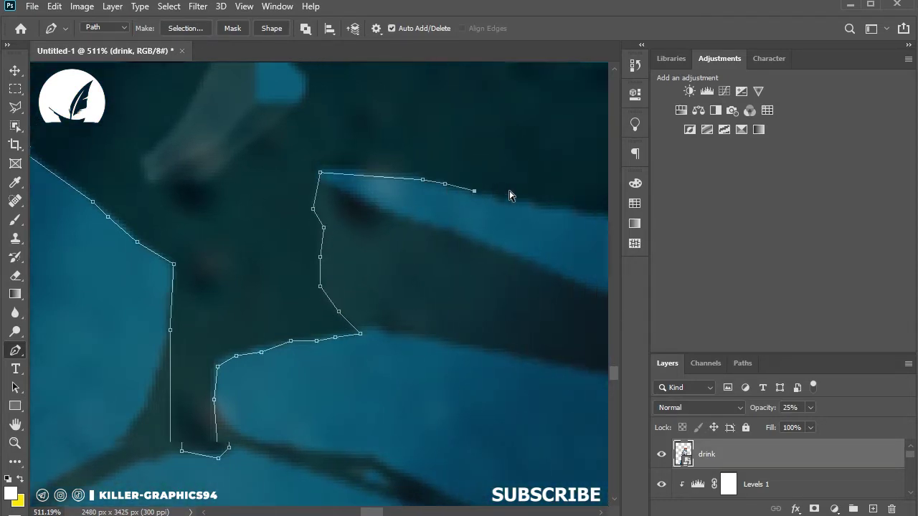
{"action": "scroll", "coordinate": [301, 203], "scroll_direction": "right", "scroll_amount": 5}
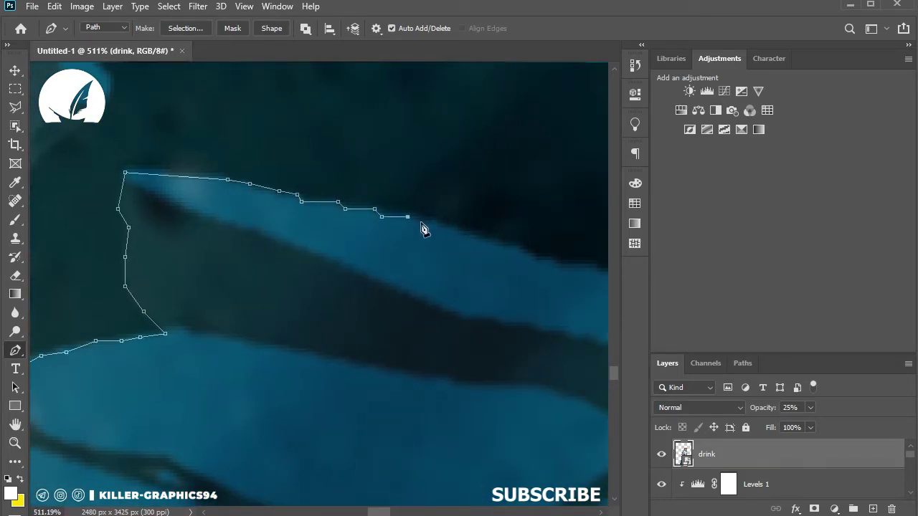
{"action": "left_click", "coordinate": [535, 257]}
{"action": "left_click", "coordinate": [469, 264]}
{"action": "left_click", "coordinate": [510, 267]}
{"action": "left_click", "coordinate": [505, 290]}
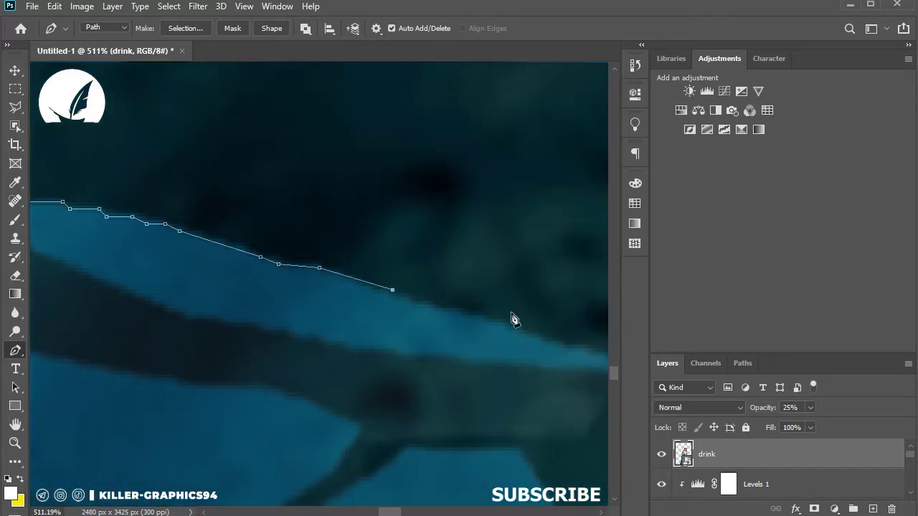
{"action": "left_click", "coordinate": [496, 323]}
Continue the path down the slab's side
{"action": "scroll", "coordinate": [509, 344], "scroll_direction": "right", "scroll_amount": 2}
{"action": "left_click", "coordinate": [495, 439]}
{"action": "scroll", "coordinate": [494, 387], "scroll_direction": "down", "scroll_amount": 2}
{"action": "scroll", "coordinate": [459, 316], "scroll_direction": "down", "scroll_amount": 3}
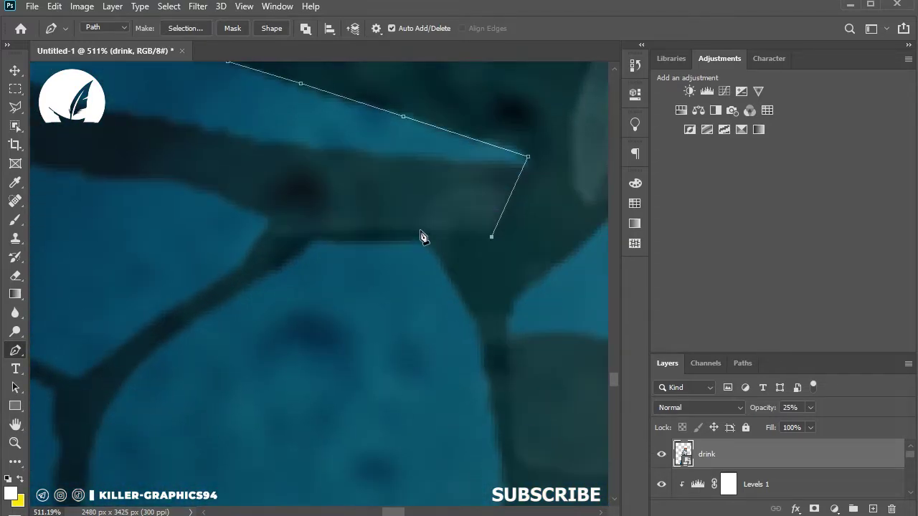
{"action": "left_click", "coordinate": [422, 238]}
{"action": "scroll", "coordinate": [427, 247], "scroll_direction": "down", "scroll_amount": 2}
{"action": "scroll", "coordinate": [430, 247], "scroll_direction": "down", "scroll_amount": 5}
{"action": "scroll", "coordinate": [435, 248], "scroll_direction": "up", "scroll_amount": 2}
{"action": "scroll", "coordinate": [430, 244], "scroll_direction": "up", "scroll_amount": 2}
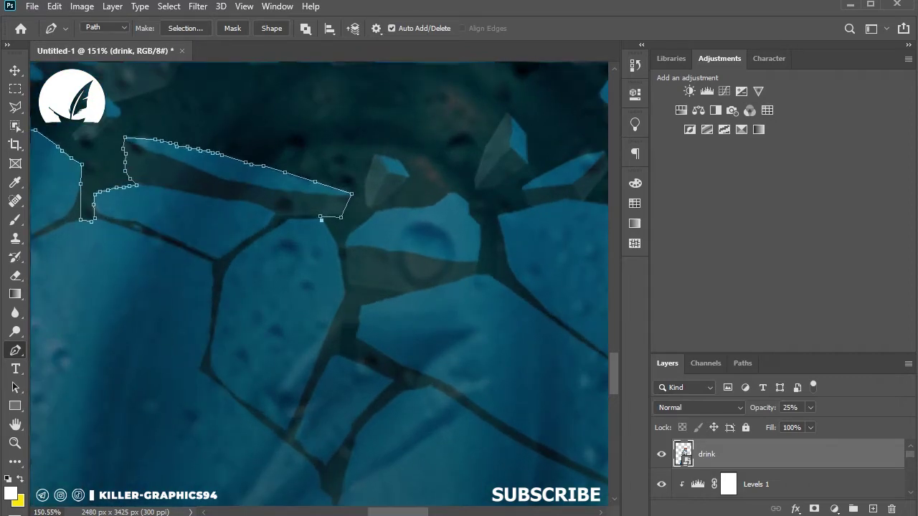
{"action": "scroll", "coordinate": [328, 271], "scroll_direction": "up", "scroll_amount": 1}
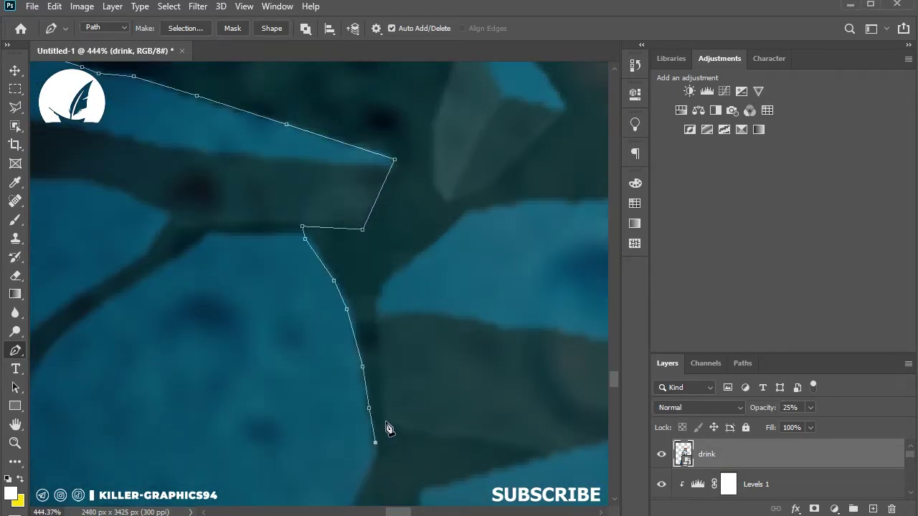
{"action": "scroll", "coordinate": [470, 218], "scroll_direction": "up", "scroll_amount": 1}
{"action": "scroll", "coordinate": [358, 215], "scroll_direction": "right", "scroll_amount": 3}
Carry the path along the next crack edge and down to the bottom of the crack gap
{"action": "left_click", "coordinate": [252, 214]}
{"action": "left_click", "coordinate": [264, 203]}
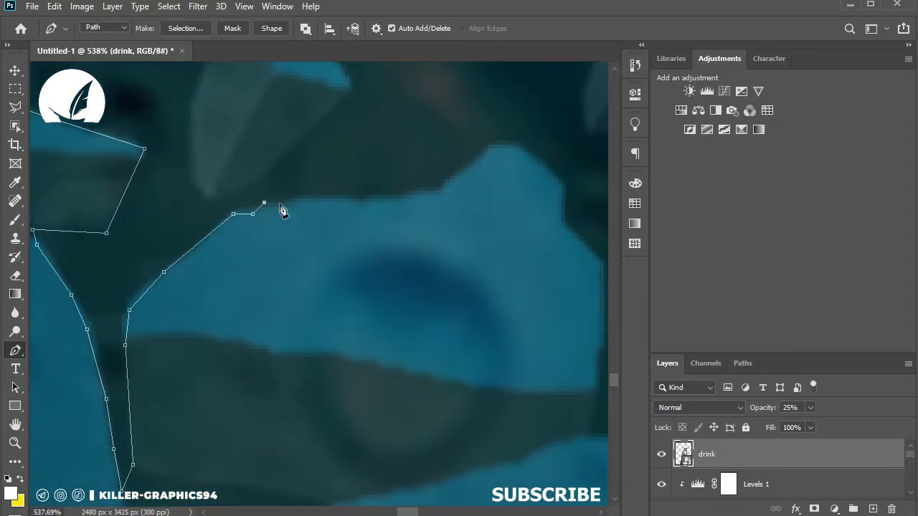
{"action": "left_click", "coordinate": [561, 182]}
{"action": "scroll", "coordinate": [563, 179], "scroll_direction": "down", "scroll_amount": 1}
{"action": "scroll", "coordinate": [488, 179], "scroll_direction": "right", "scroll_amount": 3}
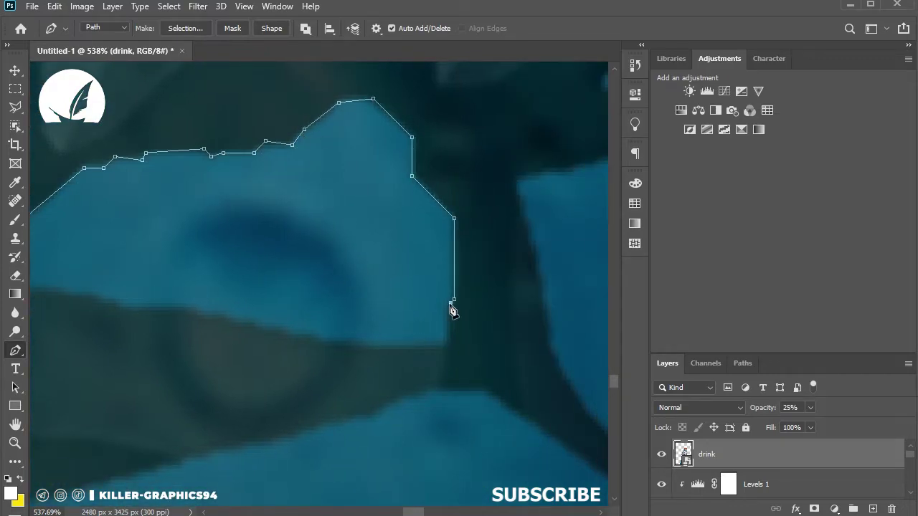
{"action": "left_click", "coordinate": [444, 380]}
{"action": "scroll", "coordinate": [449, 378], "scroll_direction": "right", "scroll_amount": 1}
{"action": "scroll", "coordinate": [431, 387], "scroll_direction": "right", "scroll_amount": 3}
{"action": "left_click", "coordinate": [369, 385]}
{"action": "scroll", "coordinate": [412, 421], "scroll_direction": "down", "scroll_amount": 3}
{"action": "scroll", "coordinate": [416, 380], "scroll_direction": "down", "scroll_amount": 3}
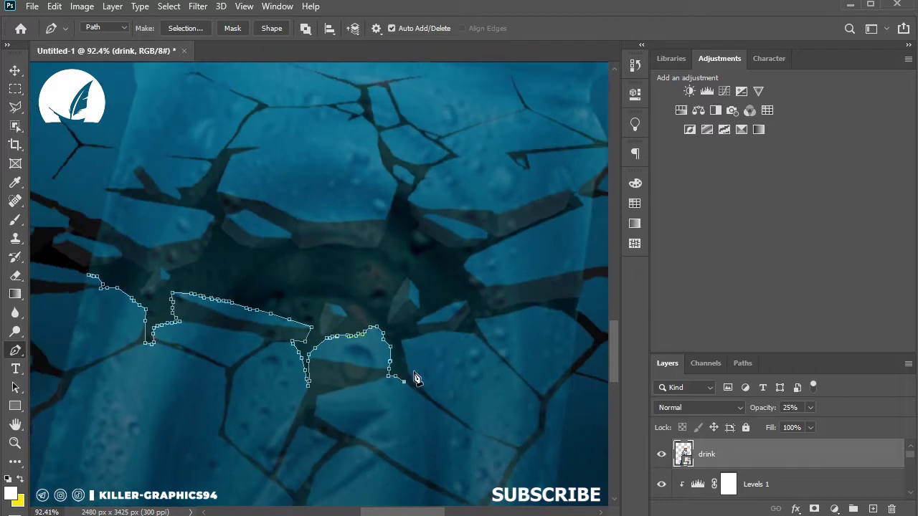
{"action": "scroll", "coordinate": [416, 379], "scroll_direction": "up", "scroll_amount": 5}
{"action": "left_click", "coordinate": [351, 394]}
Run the path up the next slab's edge and along its top
{"action": "scroll", "coordinate": [383, 213], "scroll_direction": "right", "scroll_amount": 2}
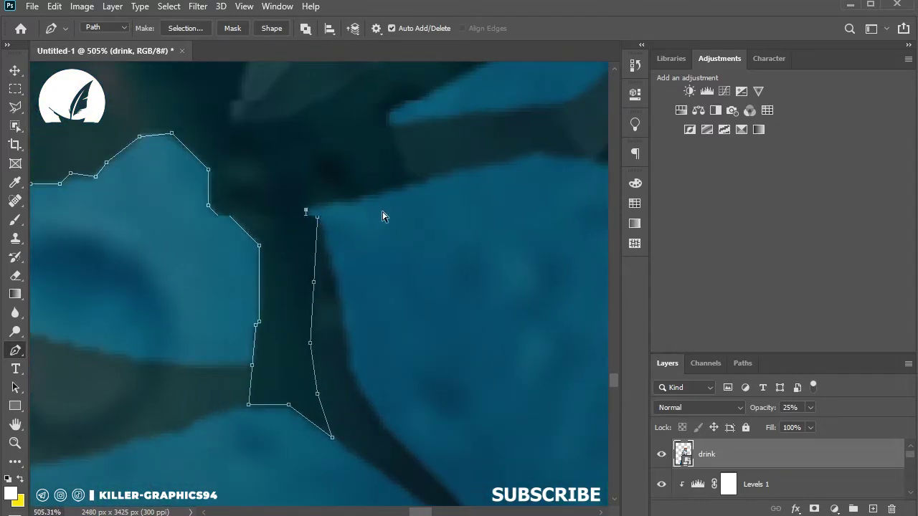
{"action": "scroll", "coordinate": [323, 209], "scroll_direction": "right", "scroll_amount": 3}
{"action": "left_click", "coordinate": [273, 202]}
{"action": "scroll", "coordinate": [463, 222], "scroll_direction": "down", "scroll_amount": 3}
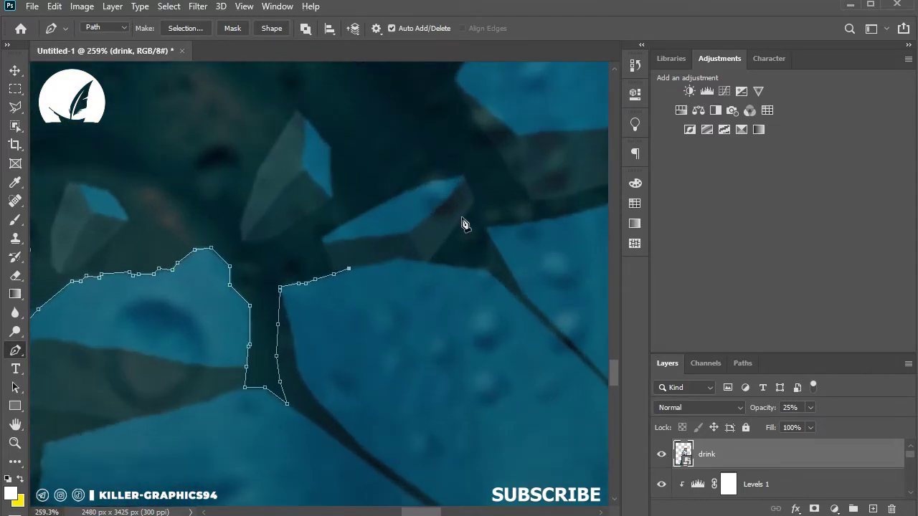
{"action": "scroll", "coordinate": [408, 266], "scroll_direction": "up", "scroll_amount": 3}
{"action": "left_click", "coordinate": [366, 281]}
{"action": "left_click", "coordinate": [398, 271]}
{"action": "left_click", "coordinate": [425, 275]}
Follow the remaining jagged edge of that slab with more anchor points
{"action": "scroll", "coordinate": [438, 279], "scroll_direction": "right", "scroll_amount": 2}
{"action": "left_click", "coordinate": [409, 283]}
{"action": "left_click", "coordinate": [465, 290]}
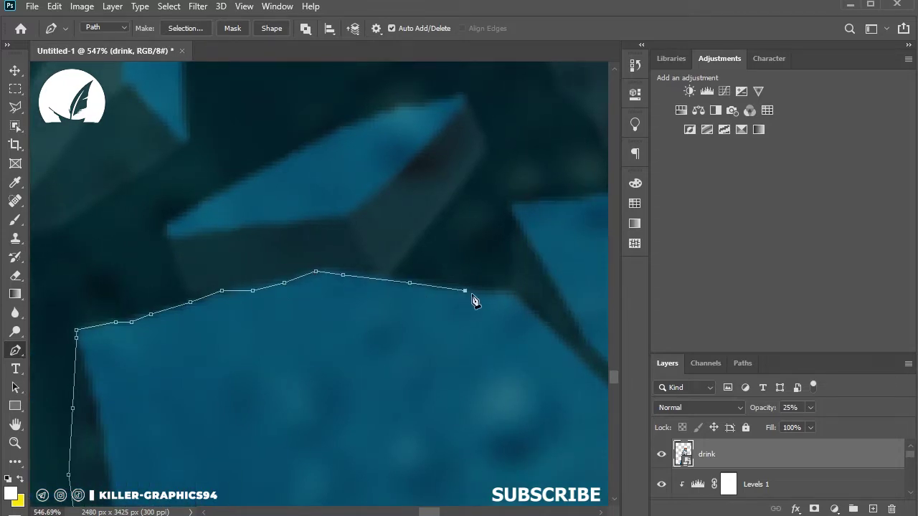
{"action": "scroll", "coordinate": [467, 272], "scroll_direction": "right", "scroll_amount": 2}
{"action": "left_click", "coordinate": [449, 290]}
{"action": "left_click", "coordinate": [404, 205]}
{"action": "left_click", "coordinate": [357, 201]}
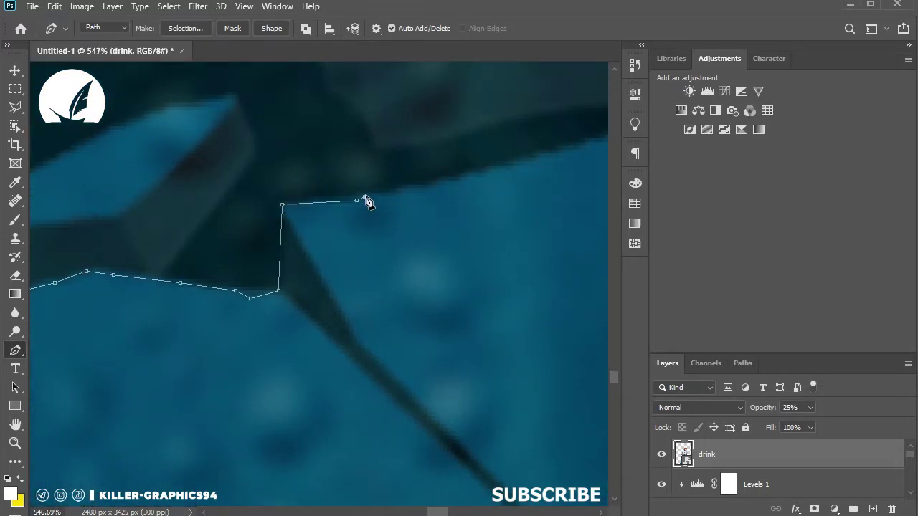
Extend the path rightward along the slab toward the right crack
{"action": "left_click", "coordinate": [427, 189]}
{"action": "scroll", "coordinate": [427, 189], "scroll_direction": "right", "scroll_amount": 2}
{"action": "left_click", "coordinate": [402, 171]}
{"action": "scroll", "coordinate": [401, 172], "scroll_direction": "down", "scroll_amount": 3}
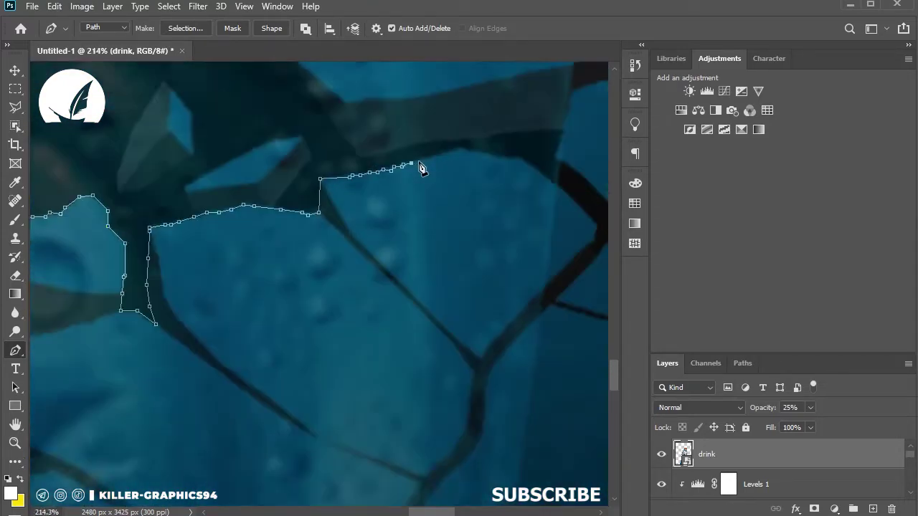
{"action": "scroll", "coordinate": [373, 186], "scroll_direction": "up", "scroll_amount": 3}
{"action": "left_click", "coordinate": [373, 186]}
{"action": "scroll", "coordinate": [460, 164], "scroll_direction": "right", "scroll_amount": 2}
{"action": "left_click", "coordinate": [379, 175]}
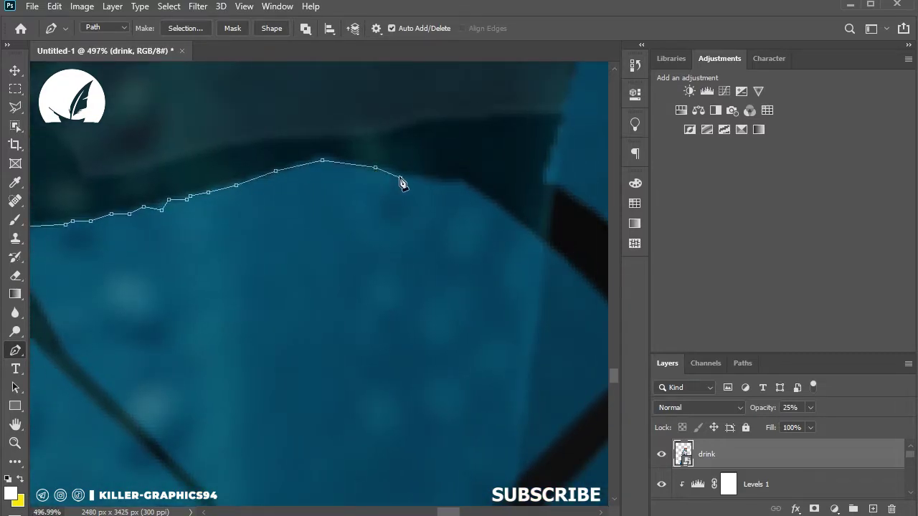
Run the path down the bottle's right side, beneath it, and close it at the start
{"action": "scroll", "coordinate": [561, 267], "scroll_direction": "down", "scroll_amount": 8}
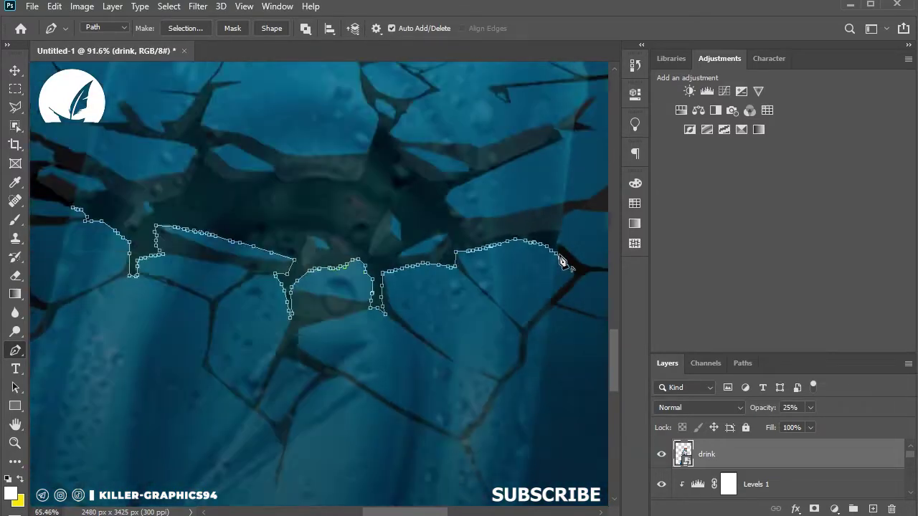
{"action": "left_click", "coordinate": [557, 390]}
{"action": "scroll", "coordinate": [430, 358], "scroll_direction": "down", "scroll_amount": 3}
{"action": "left_click", "coordinate": [291, 451]}
{"action": "scroll", "coordinate": [287, 359], "scroll_direction": "up", "scroll_amount": 2}
{"action": "left_click", "coordinate": [119, 325]}
{"action": "scroll", "coordinate": [261, 142], "scroll_direction": "up", "scroll_amount": 9}
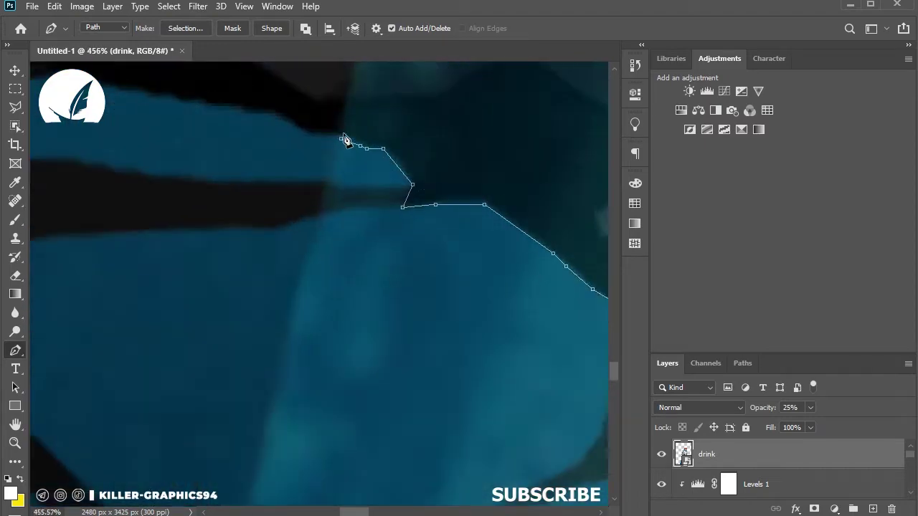
{"action": "scroll", "coordinate": [165, 180], "scroll_direction": "down", "scroll_amount": 10}
Convert the path to a selection, add it as a layer mask on the drink layer, and invert it
{"action": "right_click", "coordinate": [381, 314]}
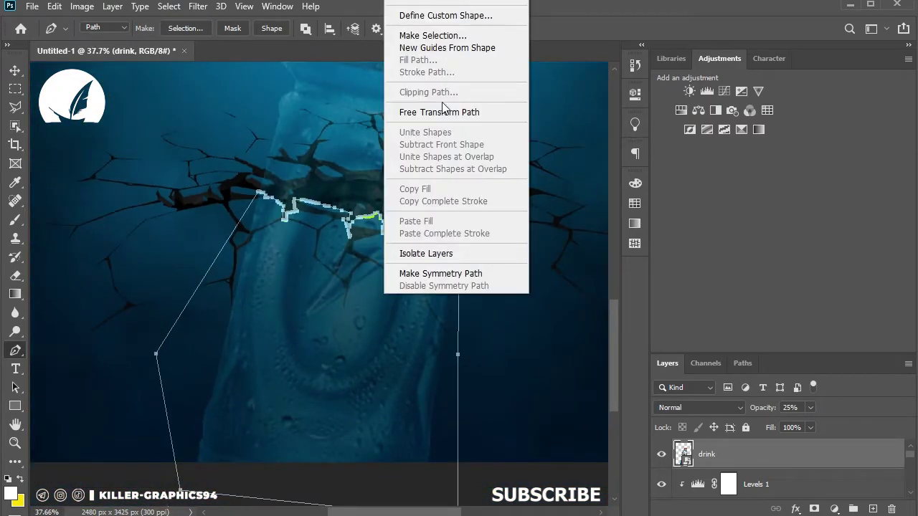
{"action": "left_click", "coordinate": [431, 33]}
{"action": "left_click", "coordinate": [531, 82]}
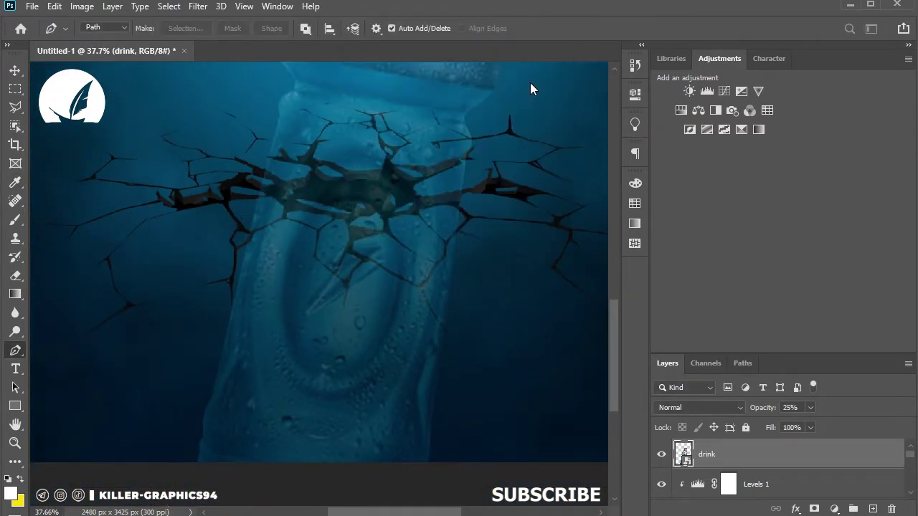
{"action": "left_click", "coordinate": [814, 510]}
{"action": "scroll", "coordinate": [543, 242], "scroll_direction": "up", "scroll_amount": 2}
{"action": "scroll", "coordinate": [525, 218], "scroll_direction": "up", "scroll_amount": 3}
{"action": "key", "text": "ctrl+i"}
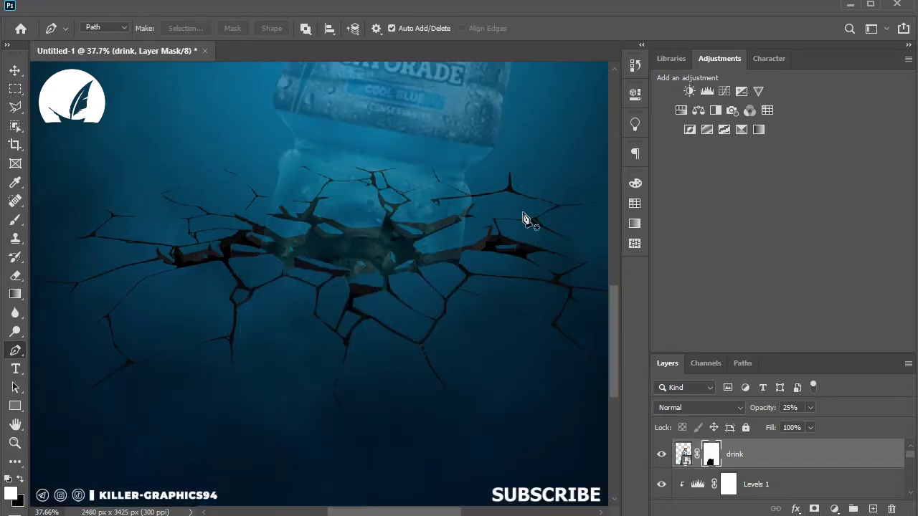
{"action": "scroll", "coordinate": [454, 217], "scroll_direction": "down", "scroll_amount": 2}
{"action": "scroll", "coordinate": [449, 211], "scroll_direction": "up", "scroll_amount": 2}
{"action": "scroll", "coordinate": [449, 211], "scroll_direction": "up", "scroll_amount": 1}
Raise the drink layer's opacity to 100%
{"action": "key", "text": "v"}
{"action": "scroll", "coordinate": [430, 215], "scroll_direction": "up", "scroll_amount": 1}
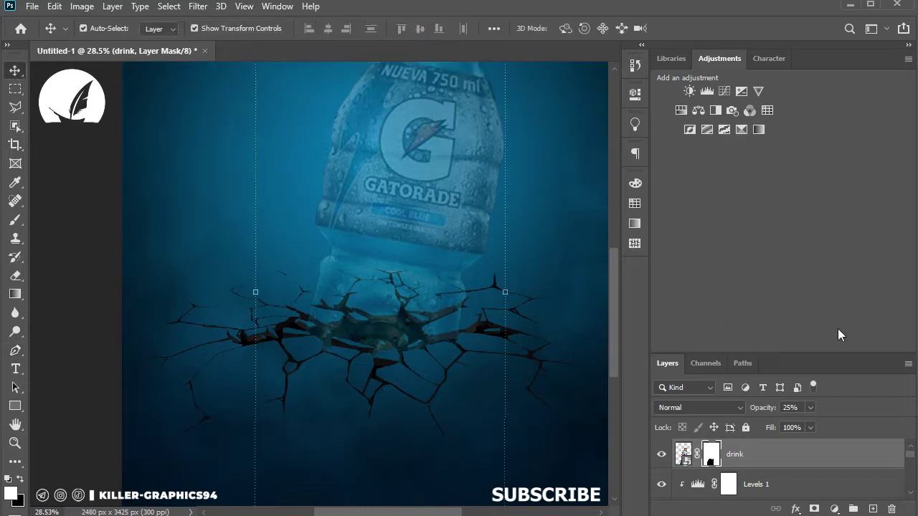
{"action": "left_click", "coordinate": [811, 408]}
{"action": "left_click_drag", "start_coordinate": [843, 429], "coordinate": [866, 424]}
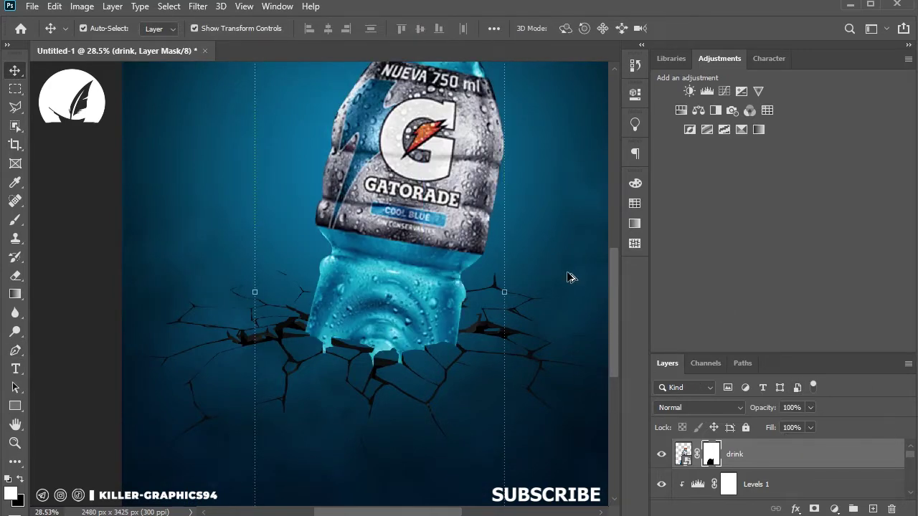
{"action": "scroll", "coordinate": [526, 306], "scroll_direction": "up", "scroll_amount": 1}
{"action": "scroll", "coordinate": [526, 306], "scroll_direction": "up", "scroll_amount": 5}
{"action": "scroll", "coordinate": [502, 294], "scroll_direction": "up", "scroll_amount": 4}
{"action": "scroll", "coordinate": [467, 290], "scroll_direction": "up", "scroll_amount": 4}
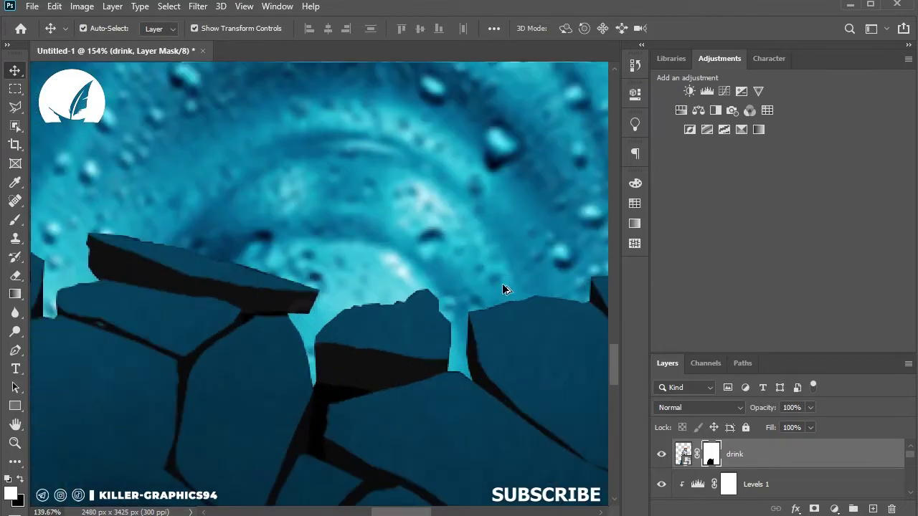
{"action": "scroll", "coordinate": [502, 287], "scroll_direction": "up", "scroll_amount": 4}
{"action": "scroll", "coordinate": [242, 291], "scroll_direction": "up", "scroll_amount": 2}
{"action": "scroll", "coordinate": [205, 287], "scroll_direction": "left", "scroll_amount": 3}
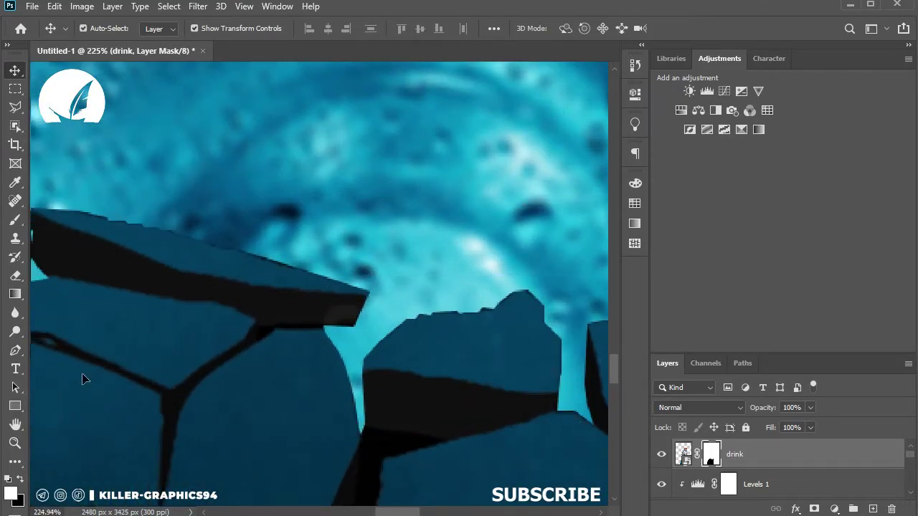
Pick the Brush and shrink it to a 7 px hard tip for fine mask edges
{"action": "left_click", "coordinate": [15, 221]}
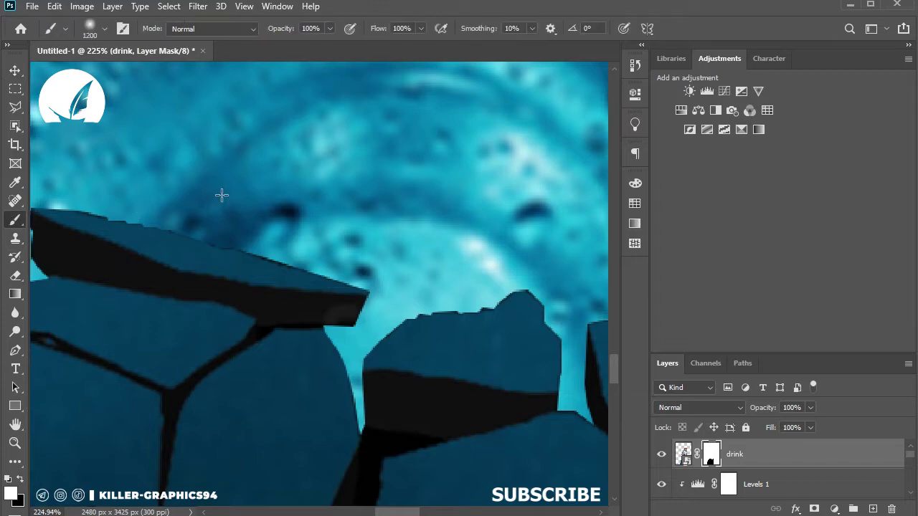
{"action": "right_click", "coordinate": [228, 195]}
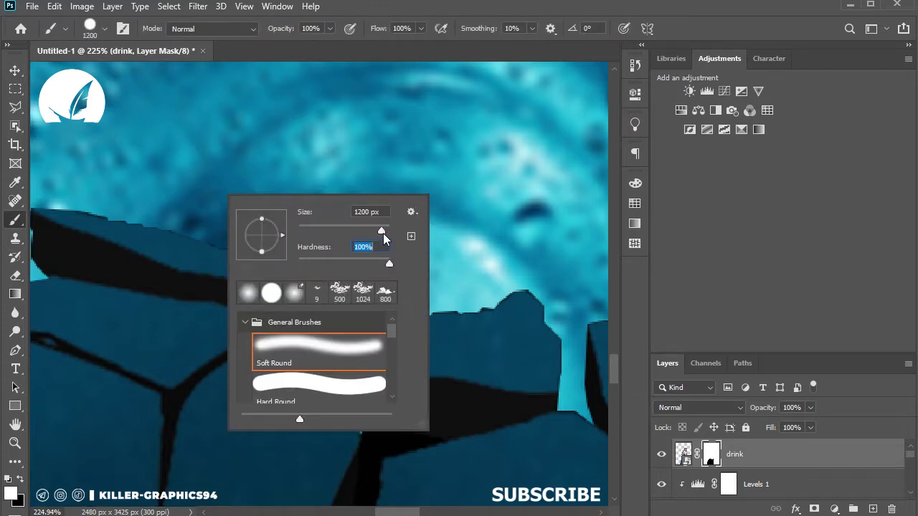
{"action": "left_click_drag", "start_coordinate": [384, 234], "coordinate": [301, 230]}
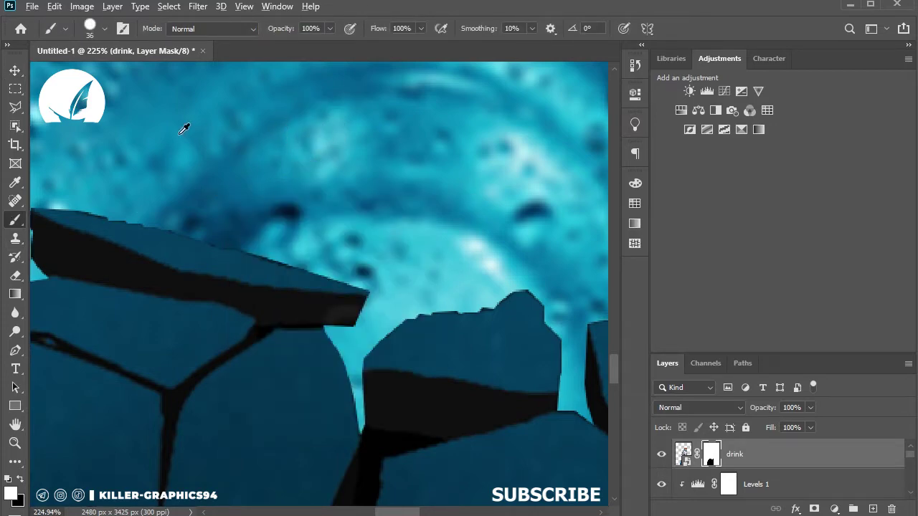
{"action": "scroll", "coordinate": [307, 199], "scroll_direction": "up", "scroll_amount": 2}
{"action": "scroll", "coordinate": [363, 225], "scroll_direction": "up", "scroll_amount": 2}
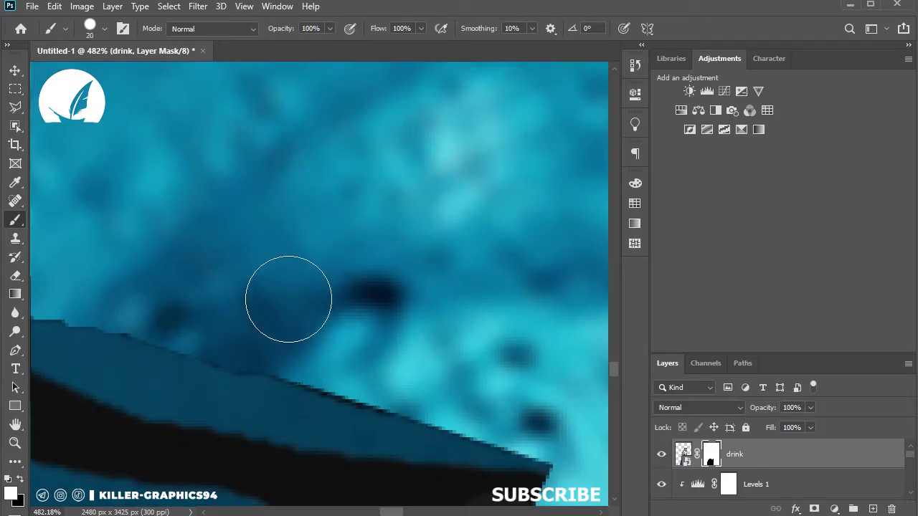
{"action": "key", "text": "bracketleft"}
{"action": "key", "text": "bracketleft"}
{"action": "key", "text": "bracketleft"}
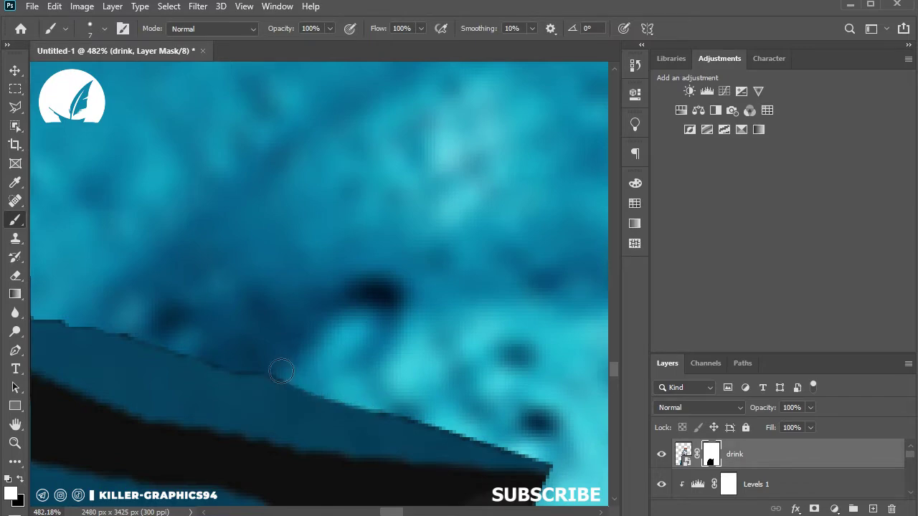
{"action": "right_click", "coordinate": [399, 269]}
{"action": "left_click", "coordinate": [261, 361]}
Paint the drink mask along the shard's peaked edge, the next shard and its top edge
{"action": "mouse_move", "coordinate": [124, 327]}
{"action": "left_mouse_down"}
{"action": "mouse_move", "coordinate": [199, 327]}
{"action": "mouse_move", "coordinate": [140, 297]}
{"action": "left_mouse_up"}
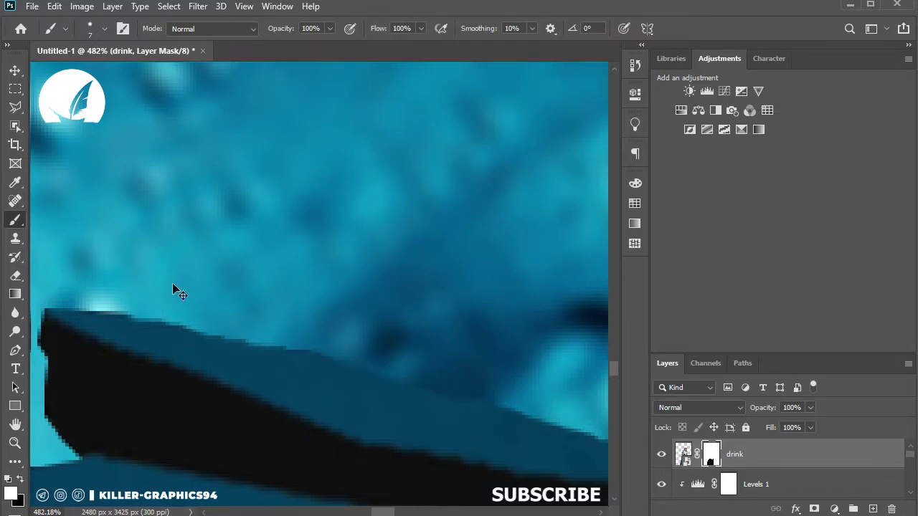
{"action": "scroll", "coordinate": [172, 283], "scroll_direction": "left", "scroll_amount": 5}
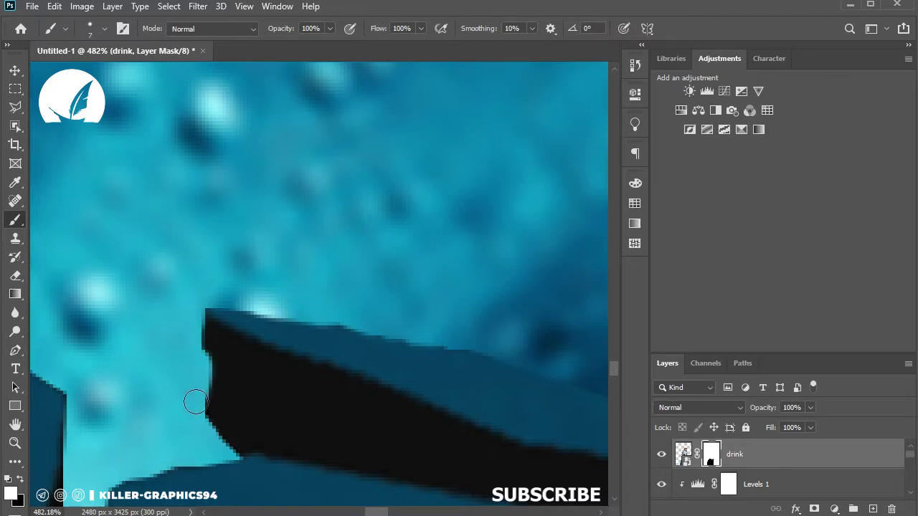
{"action": "scroll", "coordinate": [191, 338], "scroll_direction": "down", "scroll_amount": 3}
{"action": "scroll", "coordinate": [191, 338], "scroll_direction": "down", "scroll_amount": 1}
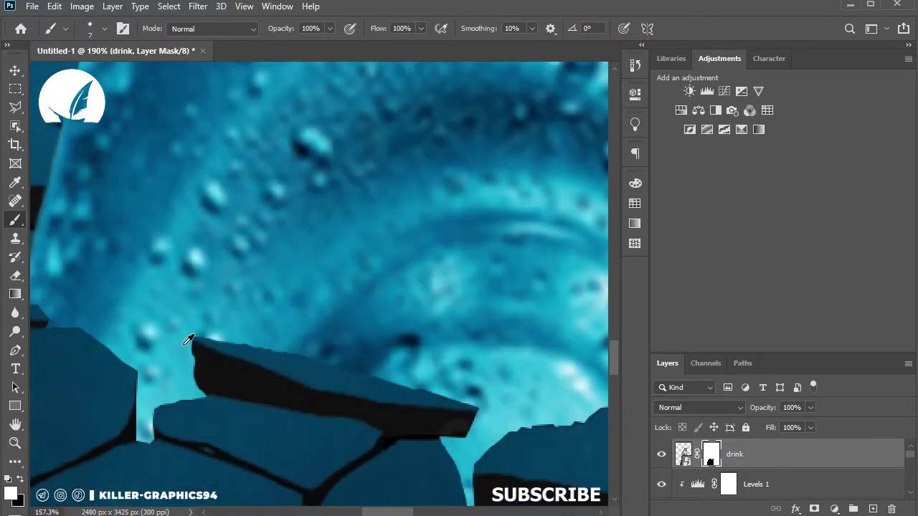
{"action": "scroll", "coordinate": [516, 437], "scroll_direction": "down", "scroll_amount": 1}
{"action": "scroll", "coordinate": [566, 409], "scroll_direction": "up", "scroll_amount": 2}
{"action": "scroll", "coordinate": [566, 409], "scroll_direction": "up", "scroll_amount": 5}
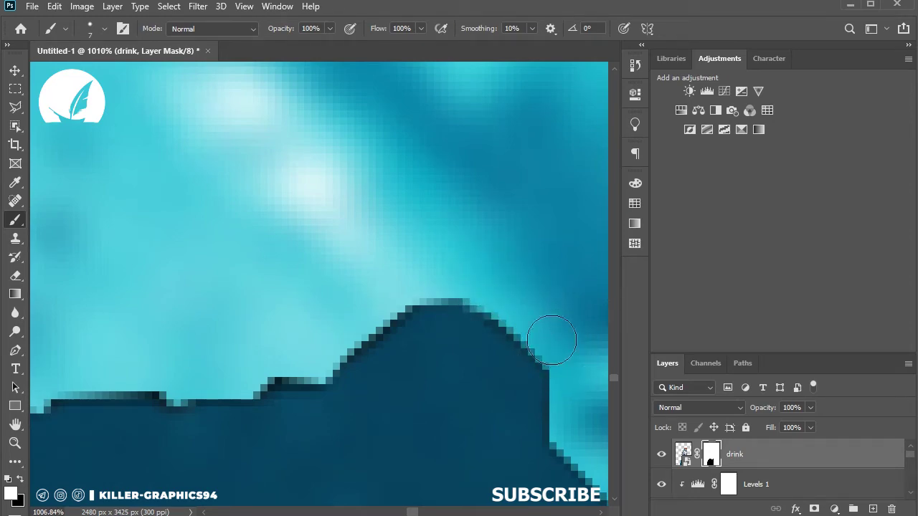
{"action": "mouse_move", "coordinate": [551, 340]}
{"action": "left_mouse_down"}
{"action": "mouse_move", "coordinate": [498, 289]}
{"action": "mouse_move", "coordinate": [449, 273]}
{"action": "mouse_move", "coordinate": [390, 293]}
{"action": "mouse_move", "coordinate": [305, 361]}
{"action": "mouse_move", "coordinate": [170, 380]}
{"action": "mouse_move", "coordinate": [59, 373]}
{"action": "left_mouse_up"}
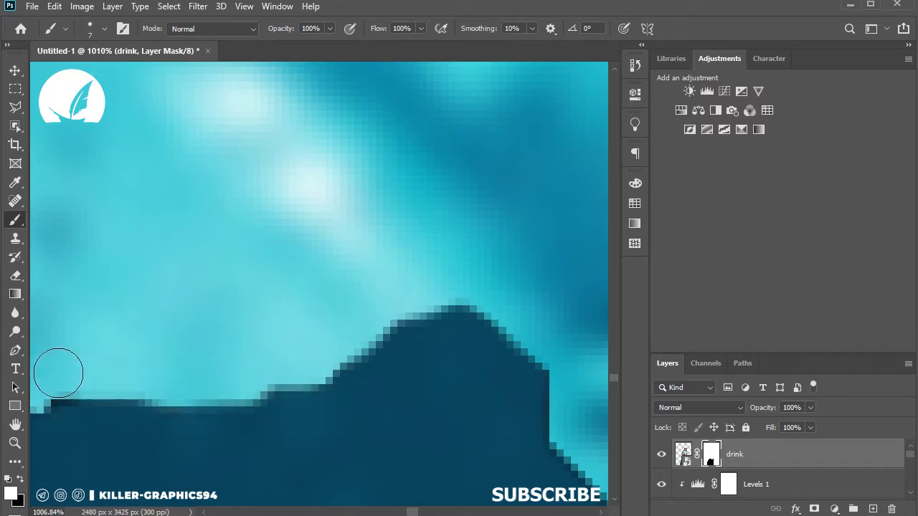
{"action": "scroll", "coordinate": [297, 254], "scroll_direction": "down", "scroll_amount": 2}
{"action": "scroll", "coordinate": [297, 254], "scroll_direction": "down", "scroll_amount": 2}
{"action": "scroll", "coordinate": [402, 265], "scroll_direction": "down", "scroll_amount": 2}
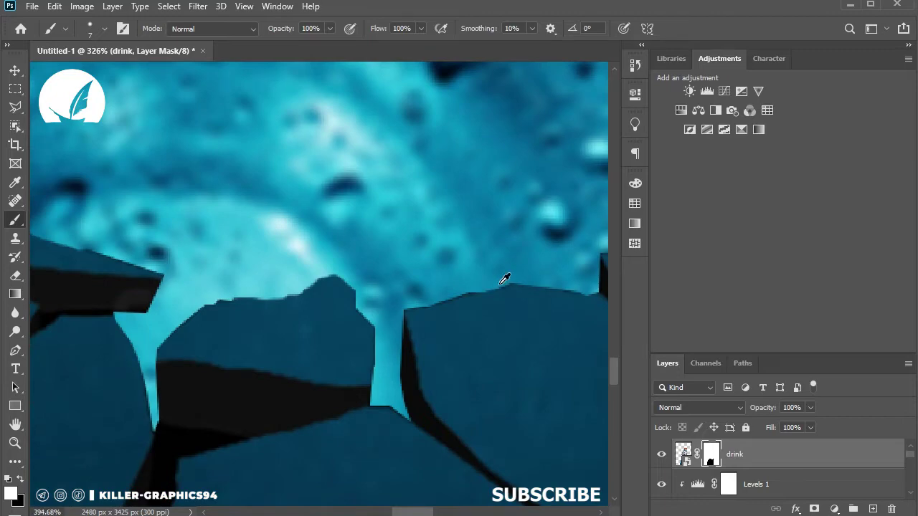
{"action": "scroll", "coordinate": [504, 280], "scroll_direction": "up", "scroll_amount": 2}
{"action": "scroll", "coordinate": [504, 280], "scroll_direction": "up", "scroll_amount": 2}
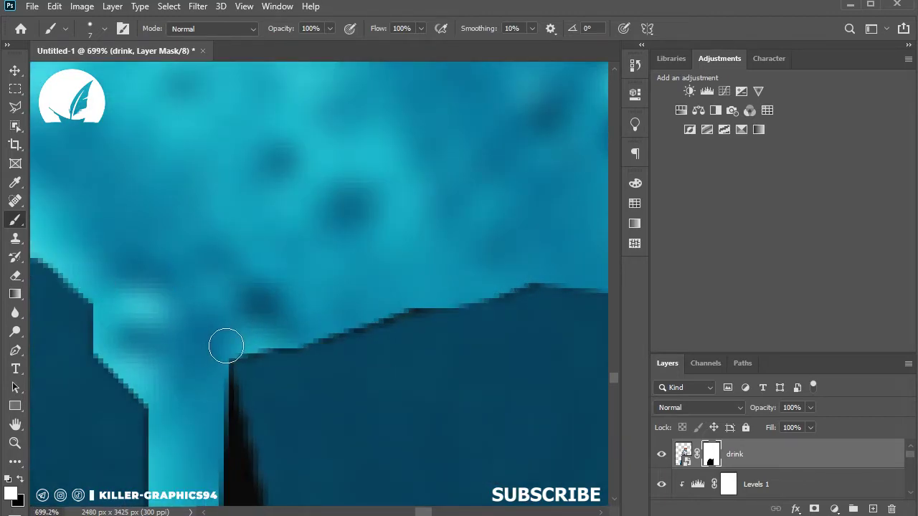
{"action": "left_click_drag", "start_coordinate": [226, 346], "coordinate": [480, 283]}
{"action": "scroll", "coordinate": [502, 260], "scroll_direction": "right", "scroll_amount": 3}
{"action": "left_click_drag", "start_coordinate": [379, 281], "coordinate": [425, 276]}
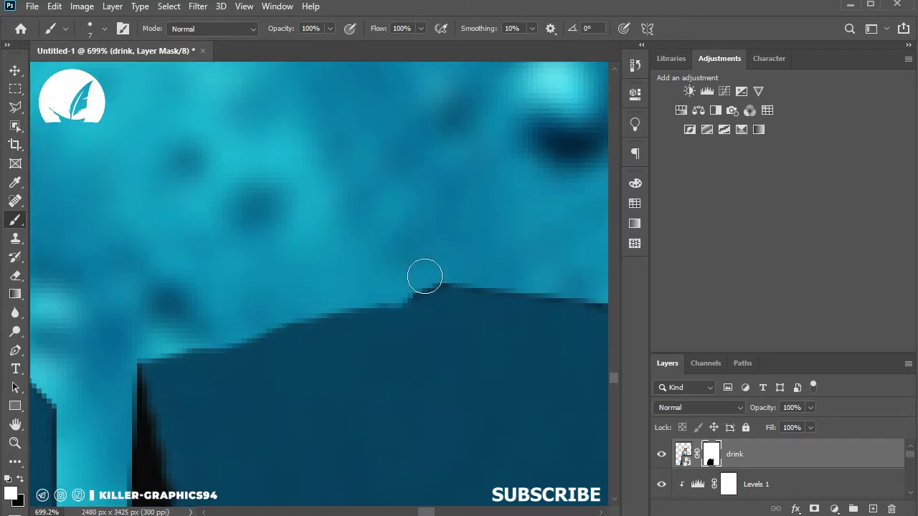
{"action": "scroll", "coordinate": [475, 252], "scroll_direction": "right", "scroll_amount": 1}
{"action": "scroll", "coordinate": [476, 250], "scroll_direction": "right", "scroll_amount": 2}
{"action": "scroll", "coordinate": [475, 250], "scroll_direction": "right", "scroll_amount": 2}
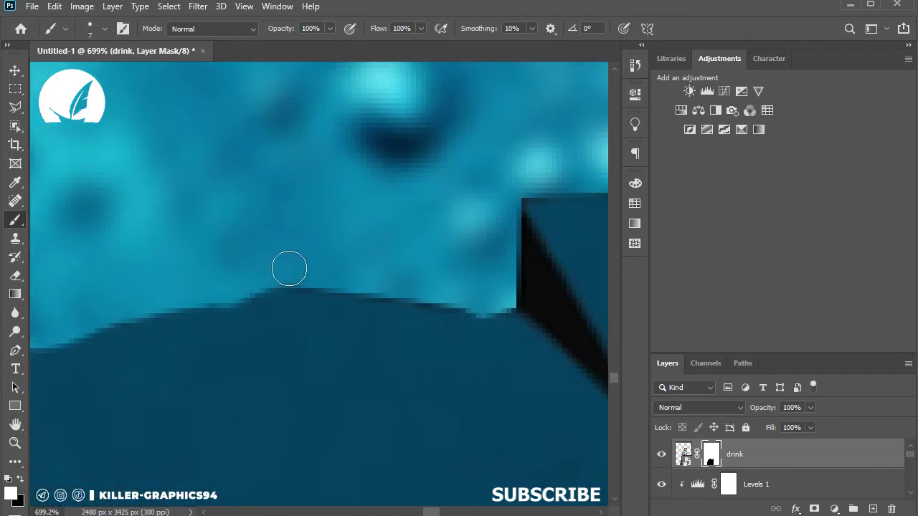
{"action": "left_click_drag", "start_coordinate": [290, 269], "coordinate": [484, 302]}
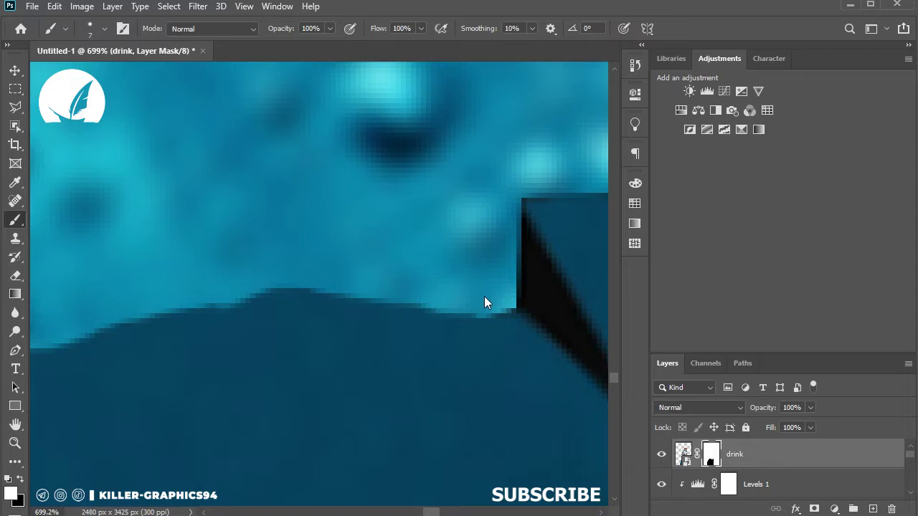
Undo a stray stroke and clean the dark line along the far shard edge
{"action": "scroll", "coordinate": [555, 174], "scroll_direction": "right", "scroll_amount": 2}
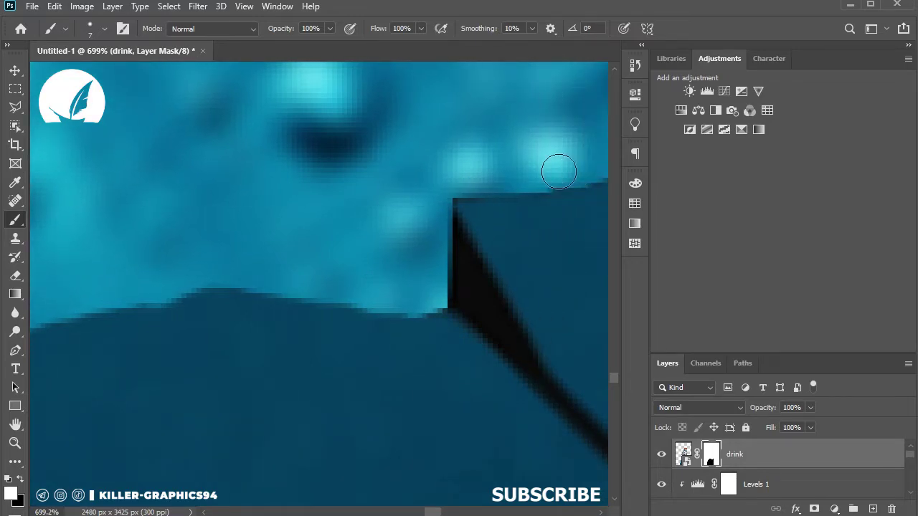
{"action": "scroll", "coordinate": [399, 179], "scroll_direction": "right", "scroll_amount": 2}
{"action": "scroll", "coordinate": [399, 181], "scroll_direction": "right", "scroll_amount": 2}
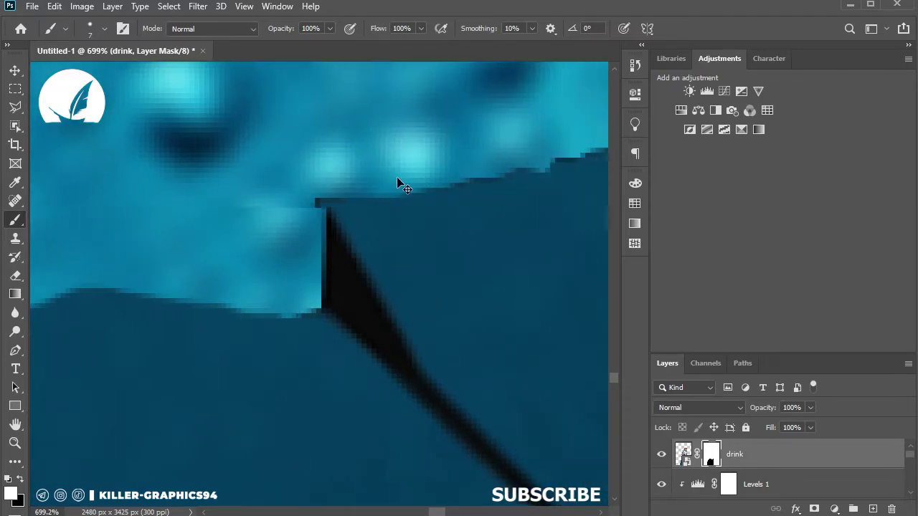
{"action": "scroll", "coordinate": [445, 172], "scroll_direction": "right", "scroll_amount": 2}
{"action": "scroll", "coordinate": [530, 136], "scroll_direction": "right", "scroll_amount": 2}
{"action": "key", "text": "ctrl+z"}
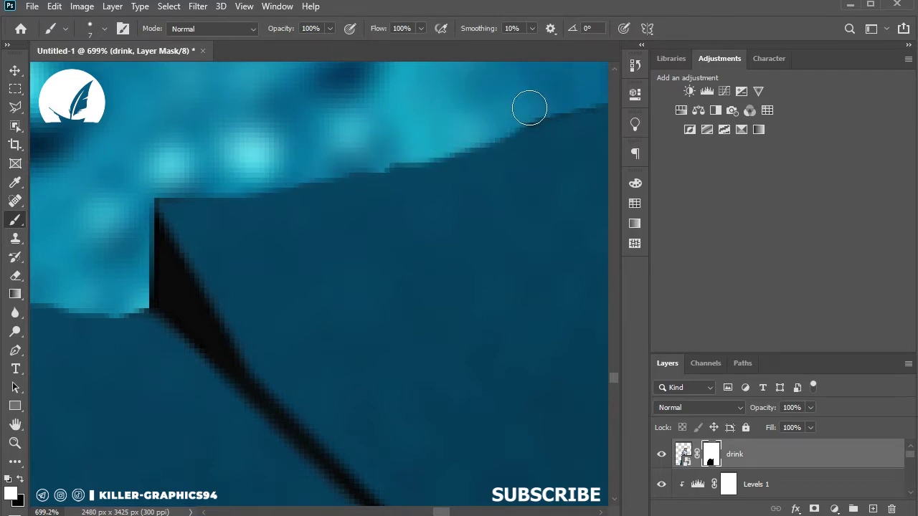
{"action": "scroll", "coordinate": [578, 118], "scroll_direction": "right", "scroll_amount": 2}
{"action": "scroll", "coordinate": [578, 119], "scroll_direction": "right", "scroll_amount": 1}
{"action": "scroll", "coordinate": [577, 119], "scroll_direction": "right", "scroll_amount": 2}
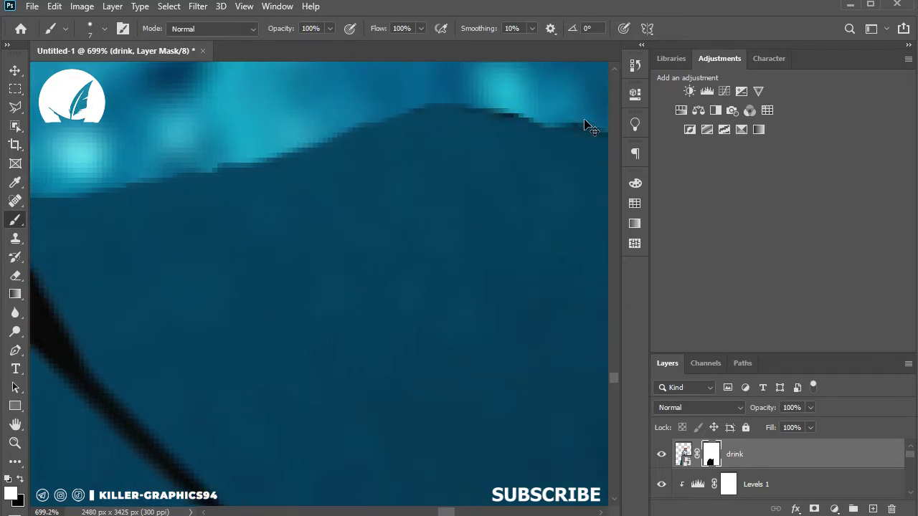
{"action": "left_click_drag", "start_coordinate": [429, 90], "coordinate": [528, 105]}
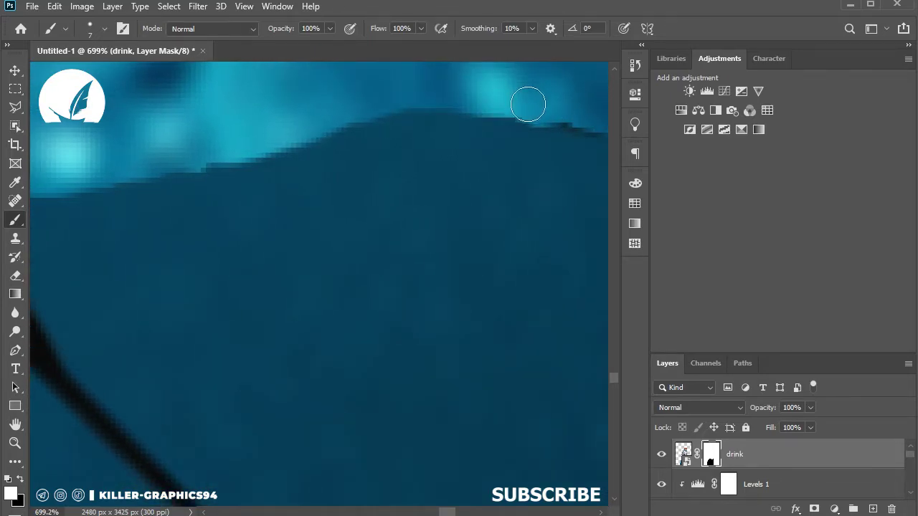
Pan across the crack edges to review them and zoom back out
{"action": "scroll", "coordinate": [495, 94], "scroll_direction": "right", "scroll_amount": 2}
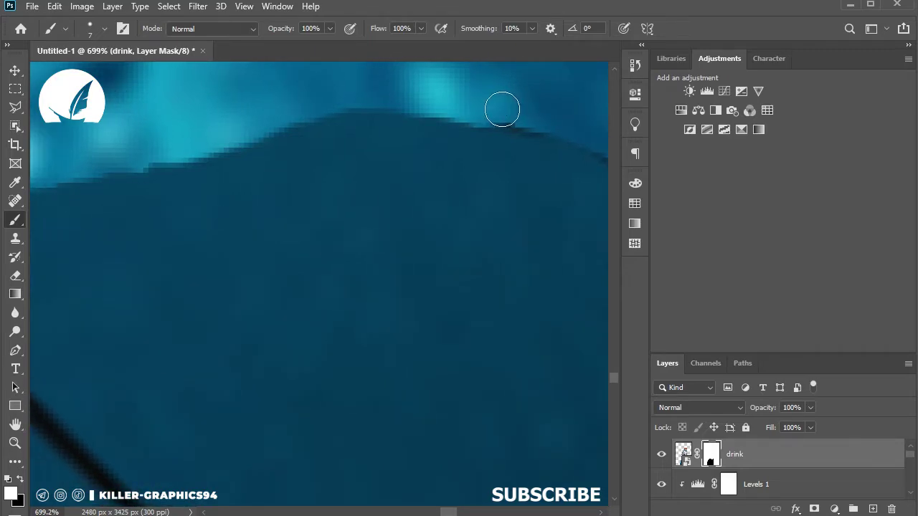
{"action": "scroll", "coordinate": [469, 107], "scroll_direction": "right", "scroll_amount": 1}
{"action": "scroll", "coordinate": [481, 107], "scroll_direction": "right", "scroll_amount": 2}
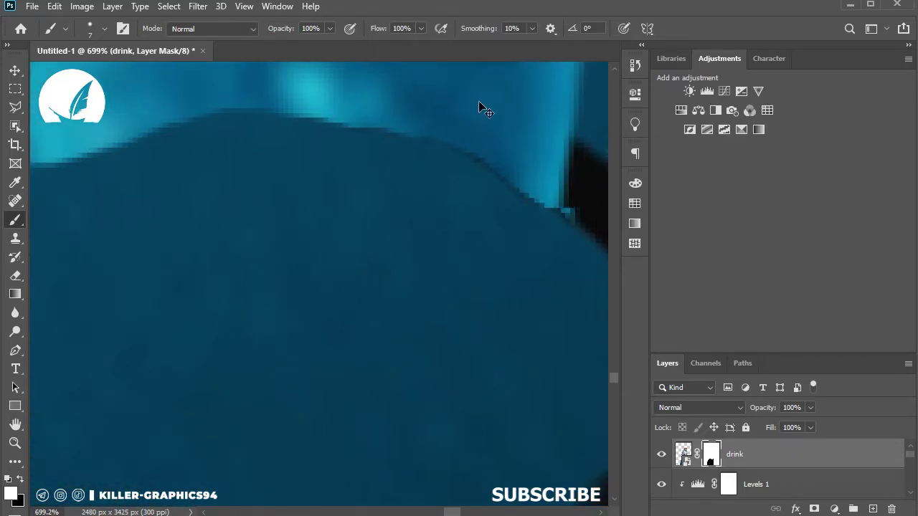
{"action": "scroll", "coordinate": [413, 124], "scroll_direction": "right", "scroll_amount": 2}
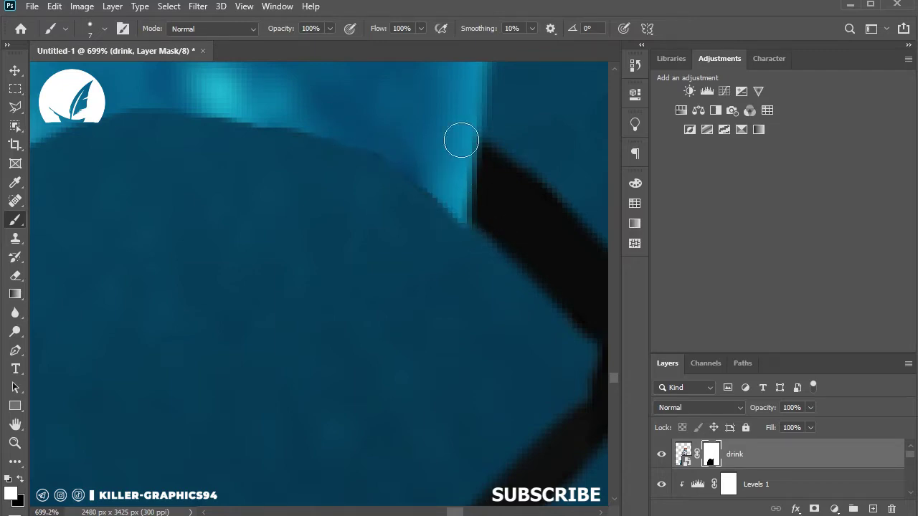
{"action": "scroll", "coordinate": [461, 140], "scroll_direction": "down", "scroll_amount": 3}
{"action": "scroll", "coordinate": [535, 137], "scroll_direction": "down", "scroll_amount": 3}
{"action": "scroll", "coordinate": [512, 150], "scroll_direction": "down", "scroll_amount": 3}
{"action": "scroll", "coordinate": [514, 148], "scroll_direction": "down", "scroll_amount": 3}
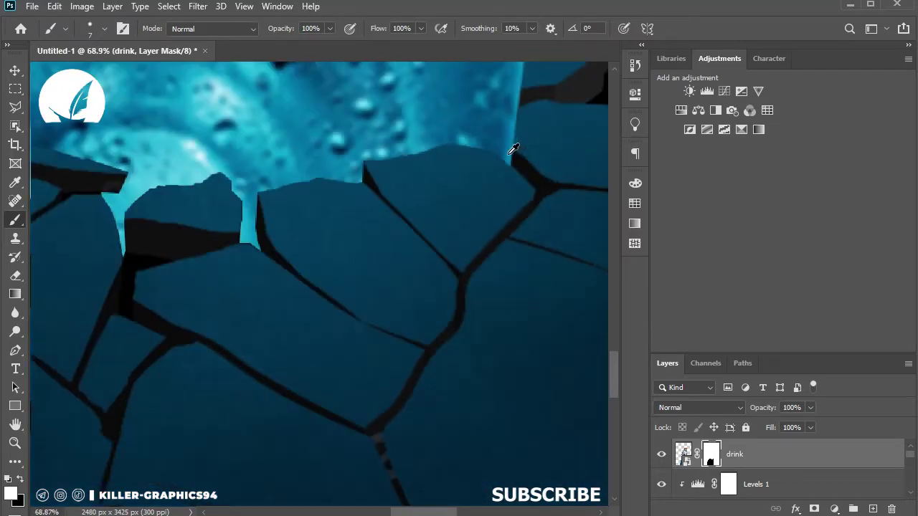
{"action": "scroll", "coordinate": [513, 148], "scroll_direction": "down", "scroll_amount": 1}
{"action": "scroll", "coordinate": [213, 123], "scroll_direction": "up", "scroll_amount": 3}
{"action": "scroll", "coordinate": [582, 194], "scroll_direction": "up", "scroll_amount": 3}
{"action": "scroll", "coordinate": [575, 203], "scroll_direction": "up", "scroll_amount": 3}
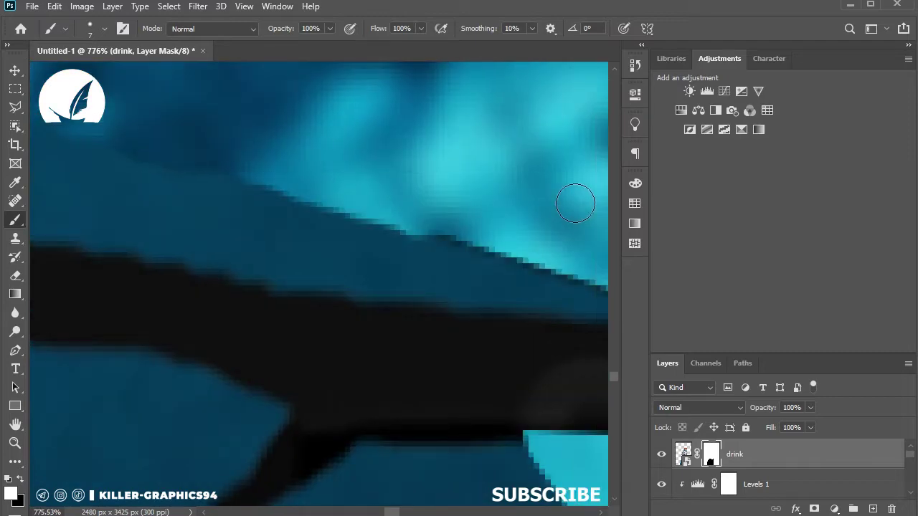
{"action": "scroll", "coordinate": [545, 203], "scroll_direction": "right", "scroll_amount": 2}
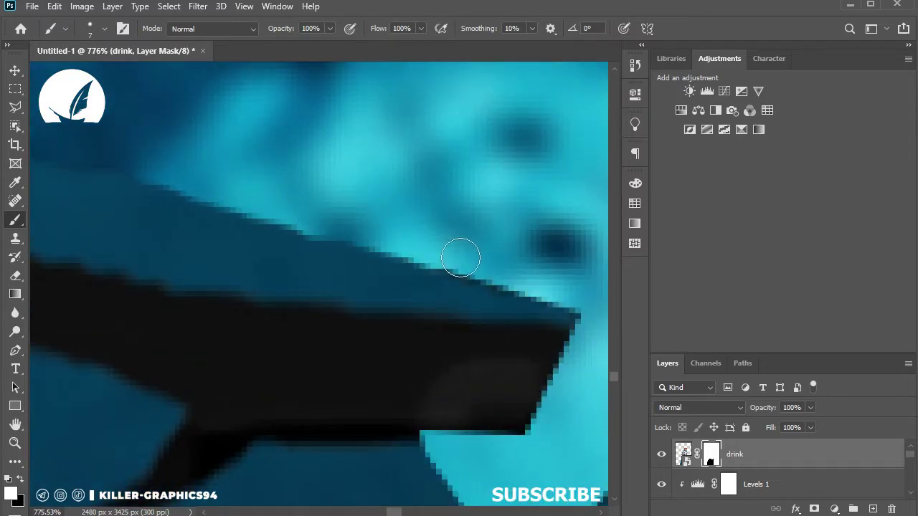
{"action": "scroll", "coordinate": [322, 220], "scroll_direction": "down", "scroll_amount": 5}
{"action": "scroll", "coordinate": [186, 163], "scroll_direction": "up", "scroll_amount": 2}
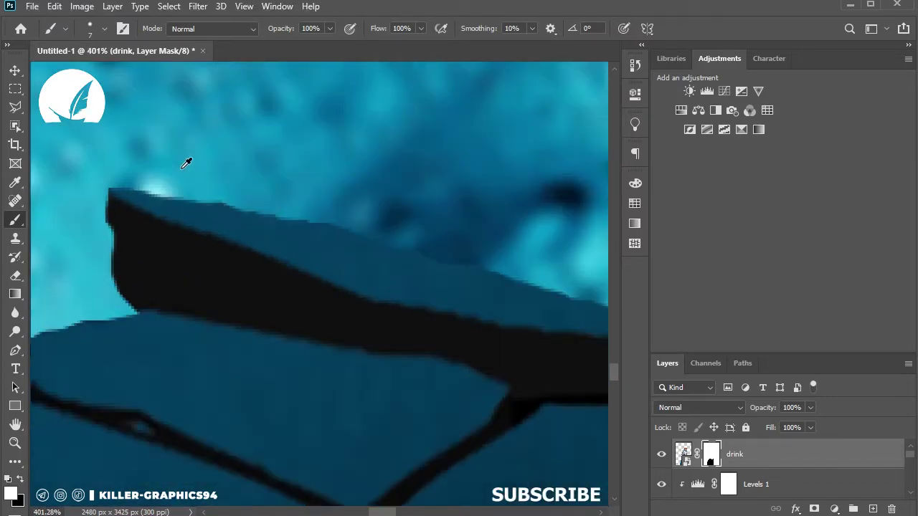
{"action": "scroll", "coordinate": [185, 163], "scroll_direction": "up", "scroll_amount": 2}
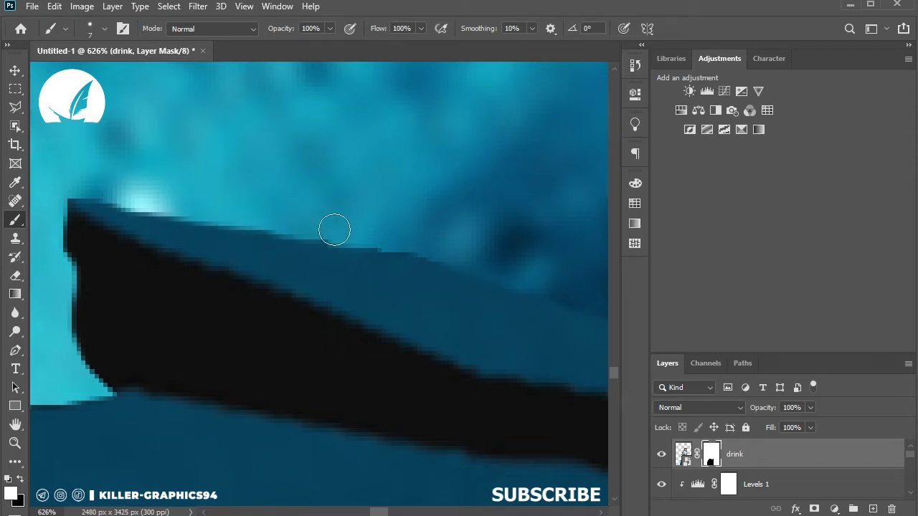
{"action": "scroll", "coordinate": [502, 215], "scroll_direction": "down", "scroll_amount": 3}
{"action": "scroll", "coordinate": [160, 260], "scroll_direction": "left", "scroll_amount": 3}
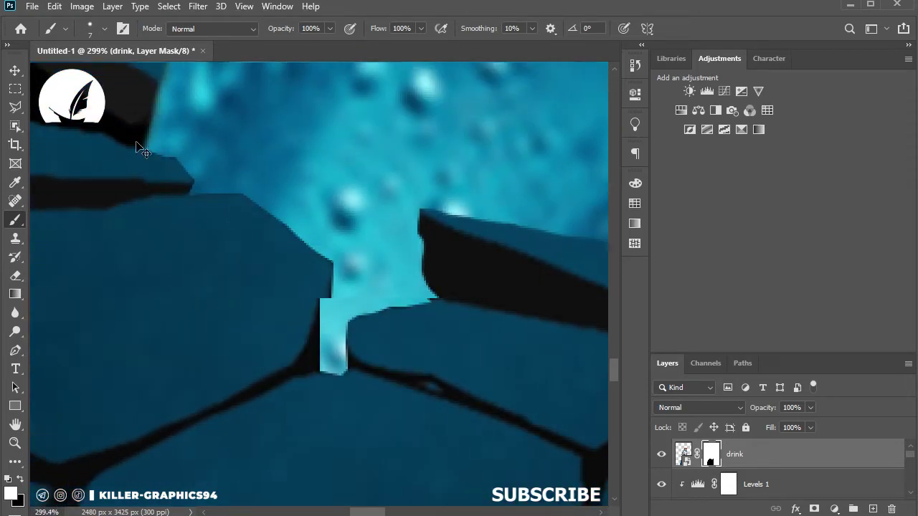
{"action": "scroll", "coordinate": [143, 152], "scroll_direction": "up", "scroll_amount": 3}
{"action": "scroll", "coordinate": [199, 159], "scroll_direction": "up", "scroll_amount": 3}
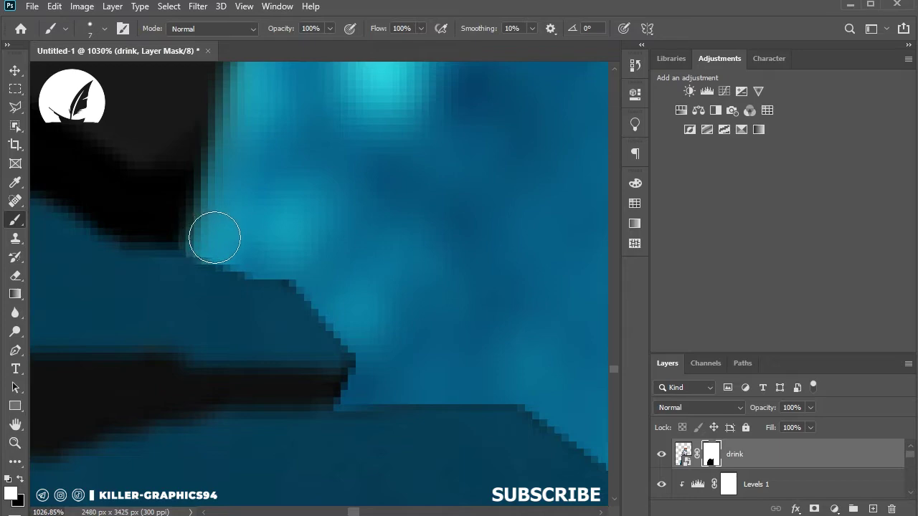
{"action": "scroll", "coordinate": [380, 271], "scroll_direction": "down", "scroll_amount": 2}
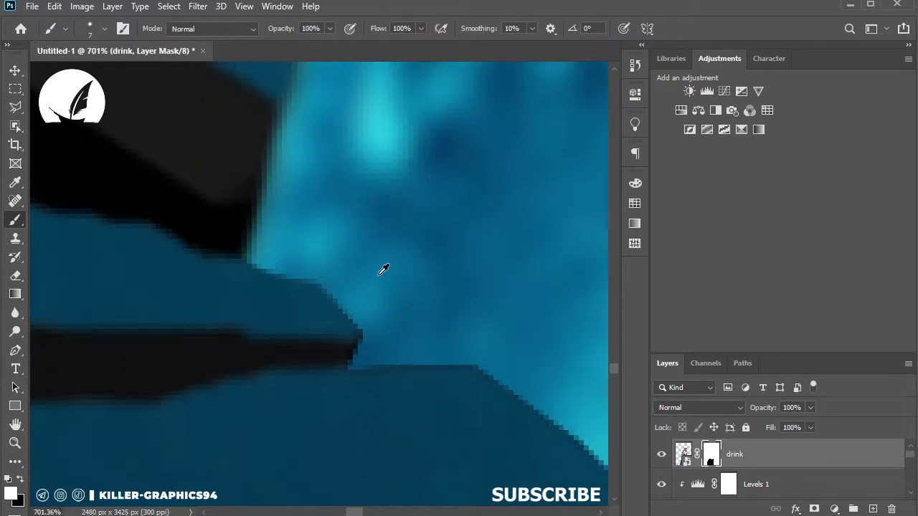
{"action": "scroll", "coordinate": [383, 270], "scroll_direction": "down", "scroll_amount": 2}
{"action": "scroll", "coordinate": [401, 272], "scroll_direction": "down", "scroll_amount": 2}
{"action": "scroll", "coordinate": [401, 273], "scroll_direction": "down", "scroll_amount": 2}
{"action": "scroll", "coordinate": [402, 275], "scroll_direction": "down", "scroll_amount": 2}
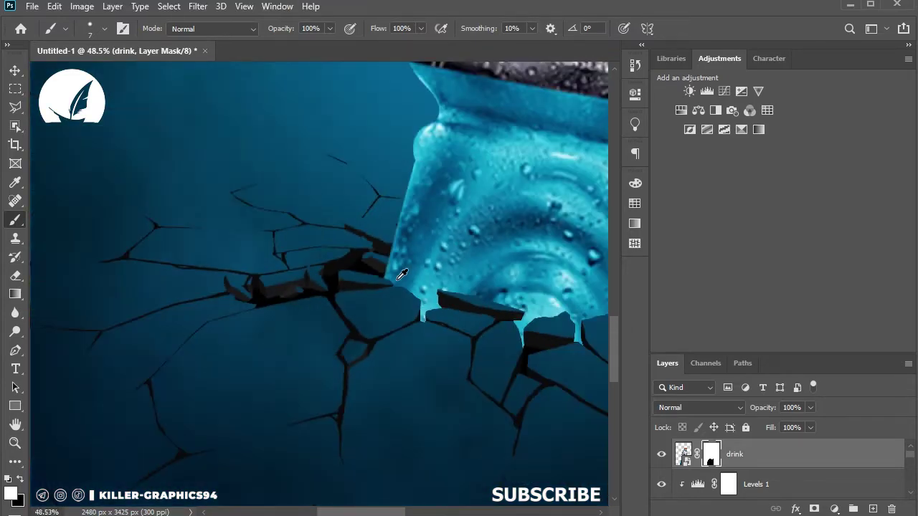
{"action": "scroll", "coordinate": [402, 275], "scroll_direction": "down", "scroll_amount": 2}
{"action": "scroll", "coordinate": [399, 271], "scroll_direction": "down", "scroll_amount": 1}
{"action": "scroll", "coordinate": [387, 257], "scroll_direction": "down", "scroll_amount": 1}
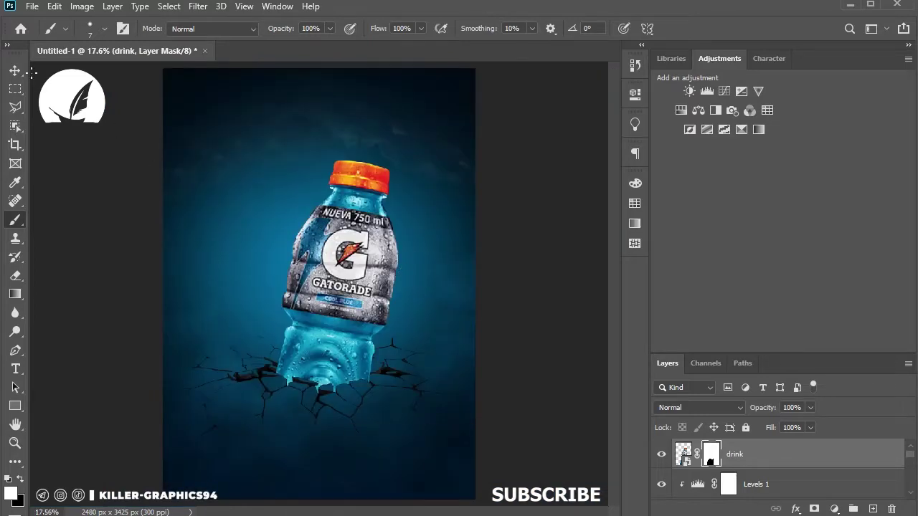
Fit the poster on screen and select the crack_ and drink layers together
{"action": "left_click", "coordinate": [15, 70]}
{"action": "scroll", "coordinate": [348, 316], "scroll_direction": "up", "scroll_amount": 2}
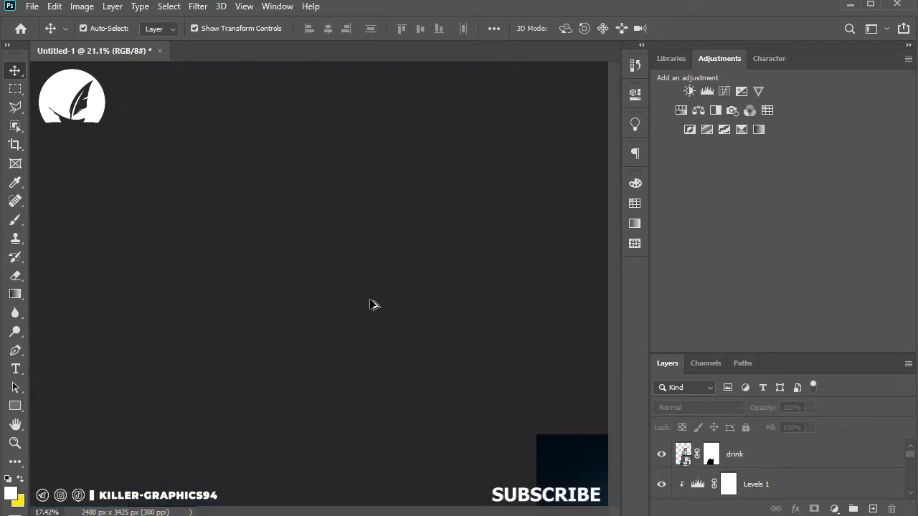
{"action": "key", "text": "ctrl+0"}
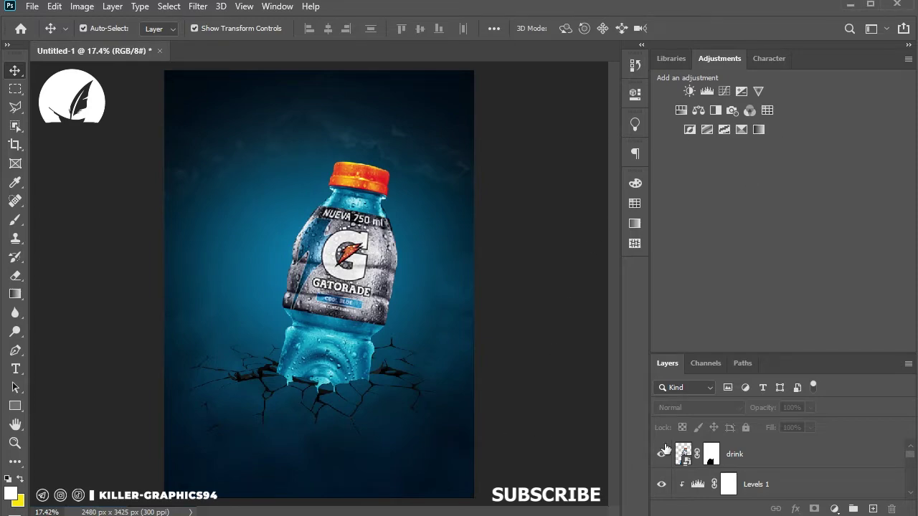
{"action": "left_click_drag", "start_coordinate": [474, 197], "coordinate": [432, 113]}
{"action": "left_click_drag", "start_coordinate": [770, 355], "coordinate": [773, 175]}
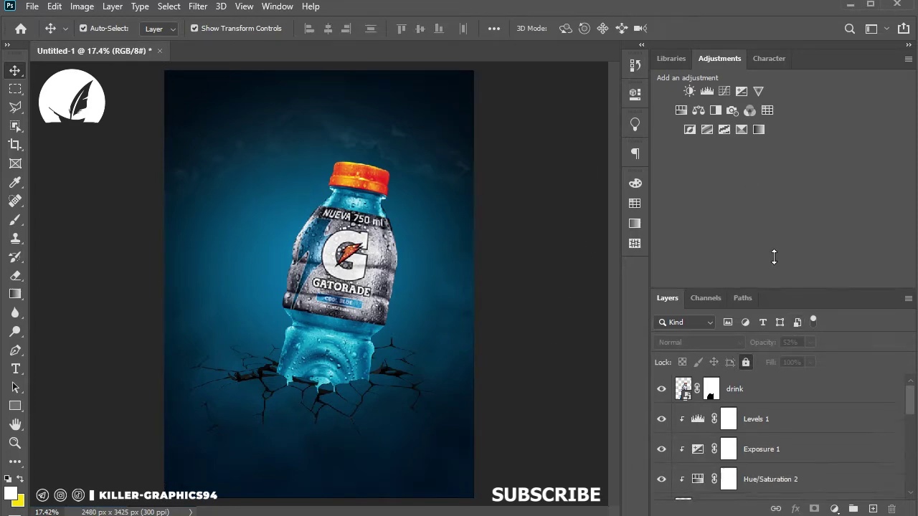
{"action": "scroll", "coordinate": [769, 299], "scroll_direction": "down", "scroll_amount": 2}
{"action": "left_click_drag", "start_coordinate": [524, 453], "coordinate": [369, 420]}
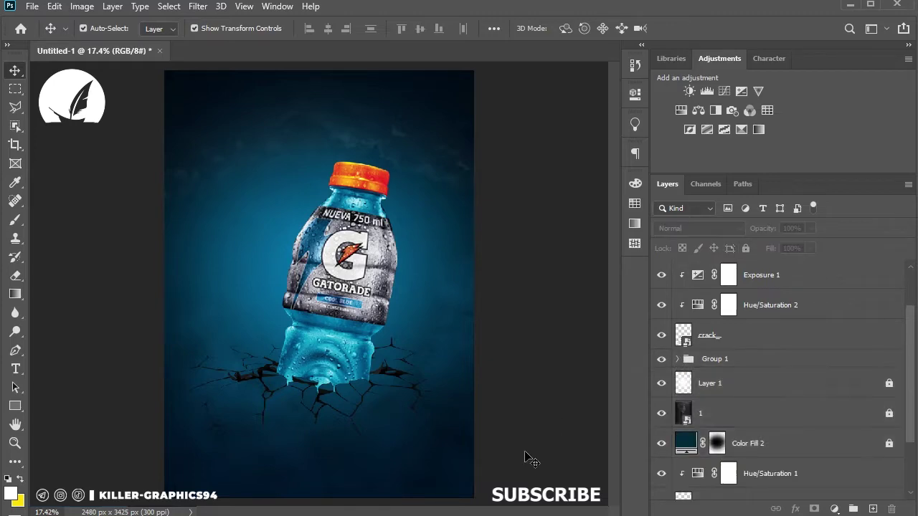
{"action": "left_click", "coordinate": [760, 316]}
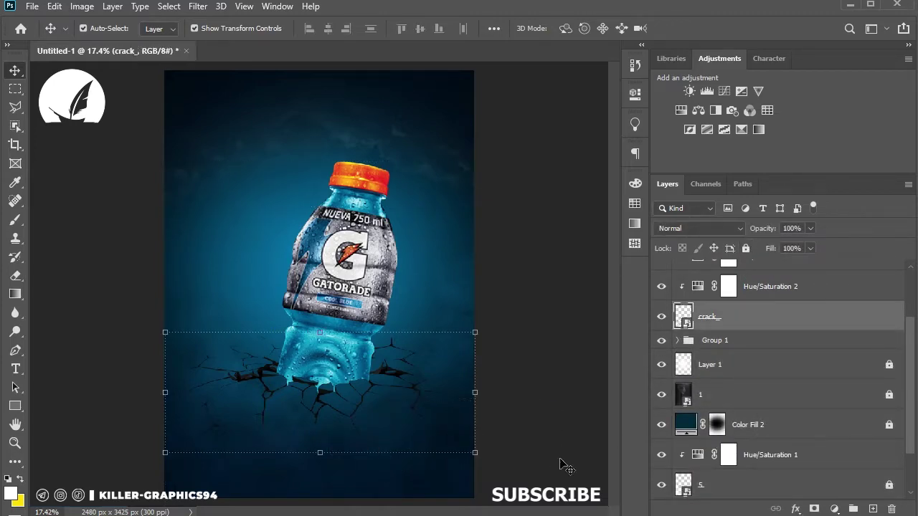
{"action": "scroll", "coordinate": [773, 386], "scroll_direction": "up", "scroll_amount": 2}
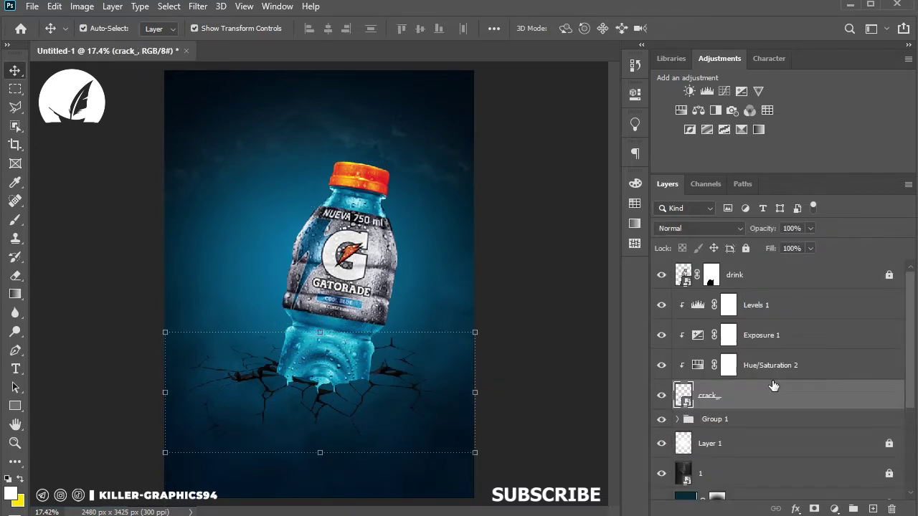
{"action": "left_click", "coordinate": [831, 284], "text": "ctrl"}
Nudge the bottle and cracks lower, then select only the drink layer
{"action": "key", "text": "shift+Down"}
{"action": "key", "text": "shift+Down"}
{"action": "key", "text": "shift+Down"}
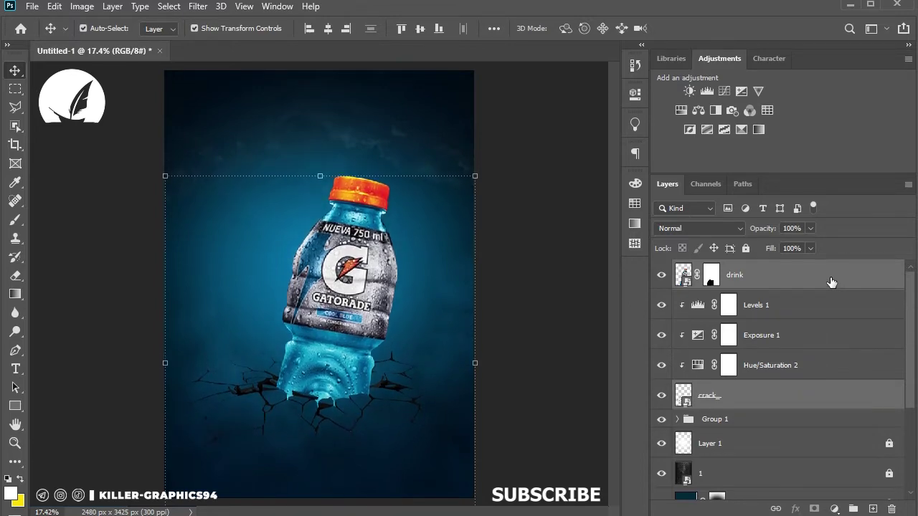
{"action": "key", "text": "shift+Down"}
{"action": "key", "text": "shift+Down"}
{"action": "key", "text": "shift+Down"}
{"action": "left_click", "coordinate": [577, 313]}
{"action": "scroll", "coordinate": [397, 310], "scroll_direction": "up", "scroll_amount": 1, "text": "alt"}
{"action": "left_click", "coordinate": [236, 330]}
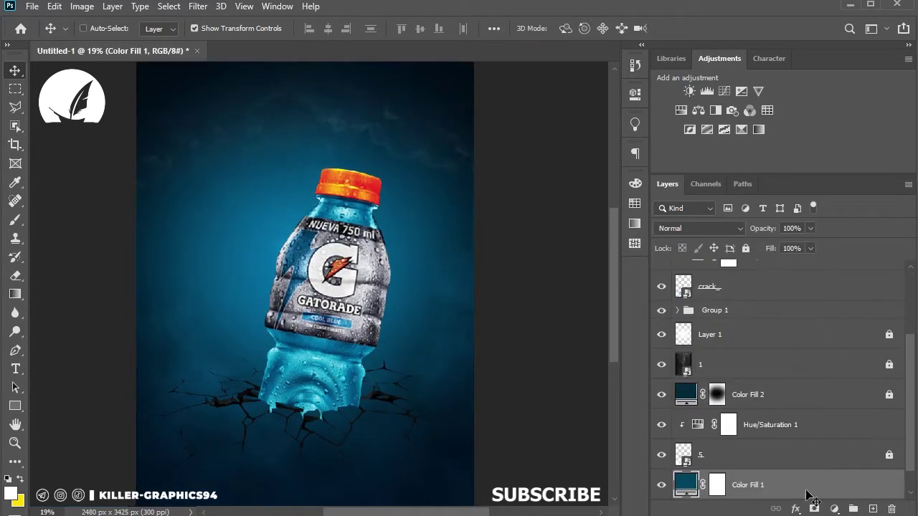
{"action": "left_click", "coordinate": [387, 385], "text": "ctrl"}
{"action": "left_click_drag", "start_coordinate": [387, 386], "coordinate": [353, 407]}
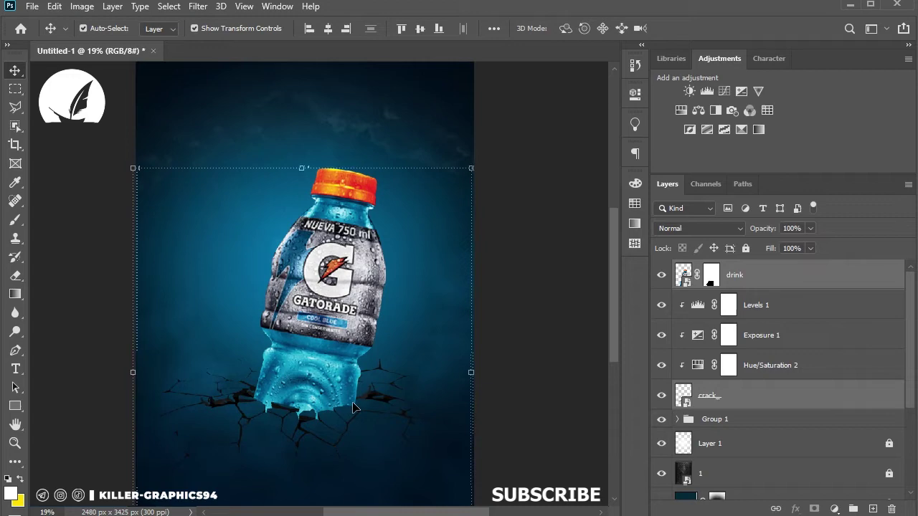
{"action": "left_click", "coordinate": [486, 431]}
{"action": "left_click", "coordinate": [330, 301]}
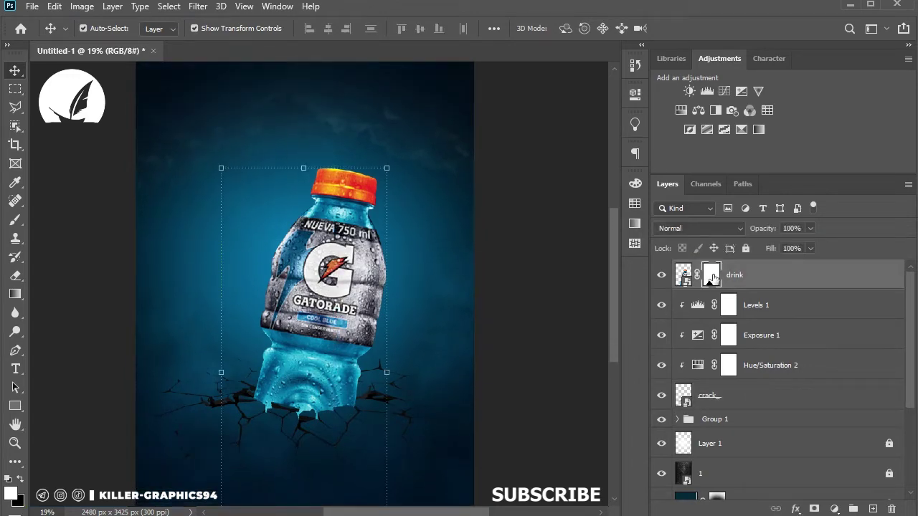
{"action": "left_click", "coordinate": [707, 91]}
Clip the Levels layer to drink, set output white to 66, and invert its mask
{"action": "left_click", "coordinate": [512, 333]}
{"action": "left_click_drag", "start_coordinate": [601, 281], "coordinate": [477, 282]}
{"action": "key", "text": "ctrl+i"}
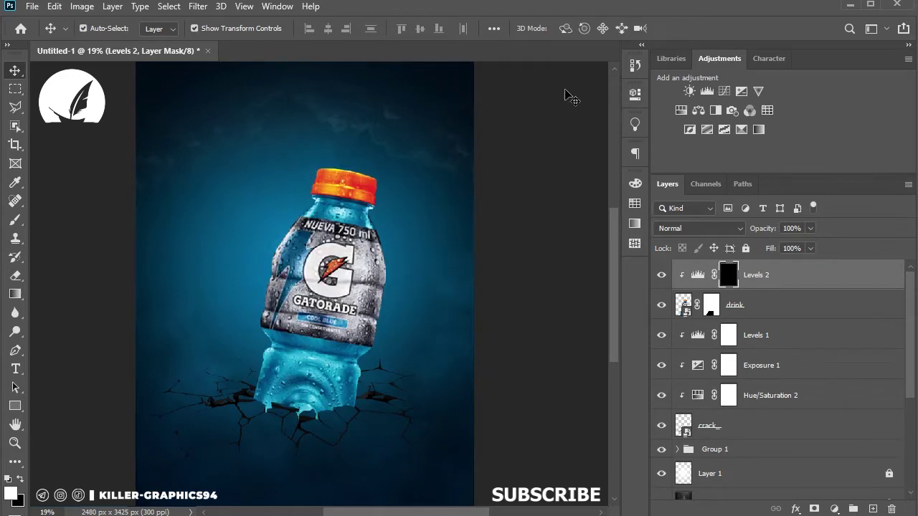
Choose a soft Brush sized about 600 px
{"action": "left_click", "coordinate": [15, 222]}
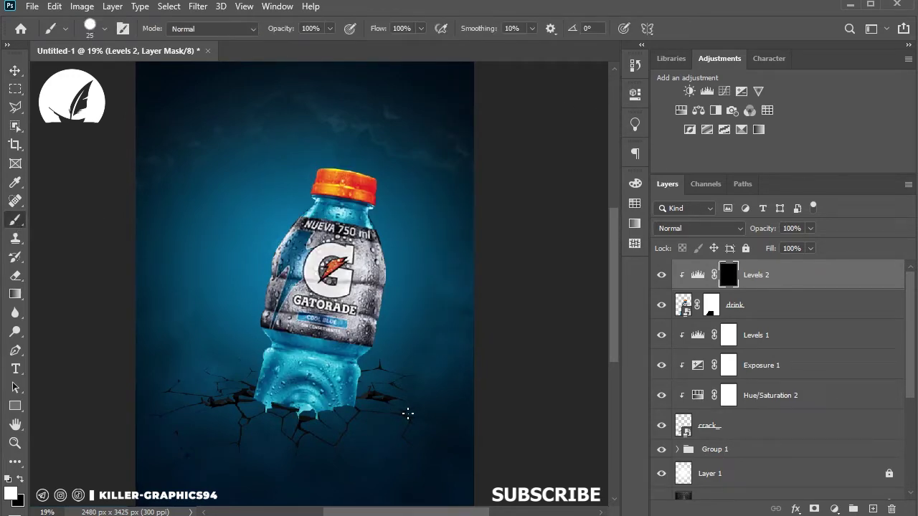
{"action": "key", "text": "bracketright"}
{"action": "key", "text": "bracketright"}
{"action": "key", "text": "bracketright"}
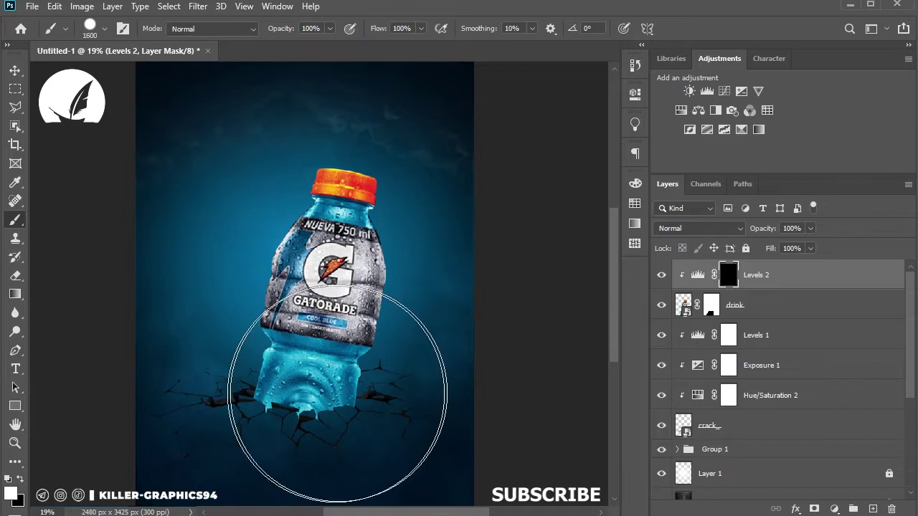
{"action": "key", "text": "bracketleft"}
{"action": "key", "text": "bracketleft"}
{"action": "key", "text": "bracketleft"}
{"action": "right_click", "coordinate": [313, 321]}
{"action": "key", "text": "bracketleft"}
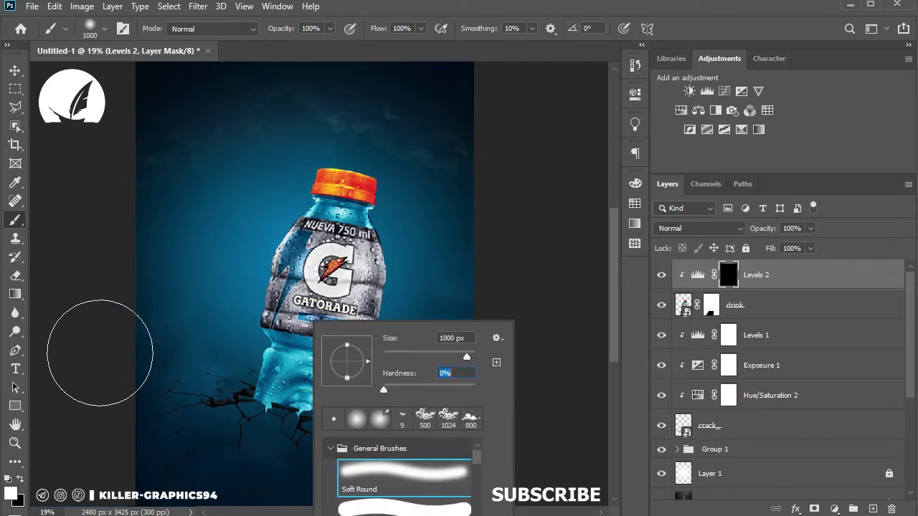
{"action": "key", "text": "Escape"}
{"action": "key", "text": "bracketleft"}
{"action": "key", "text": "bracketleft"}
{"action": "key", "text": "bracketleft"}
{"action": "scroll", "coordinate": [295, 426], "scroll_direction": "up", "scroll_amount": 3}
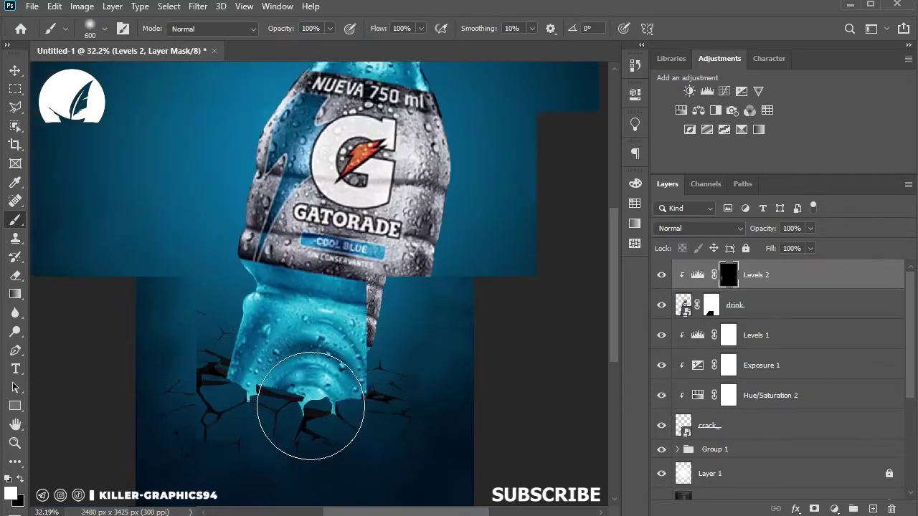
{"action": "scroll", "coordinate": [344, 416], "scroll_direction": "up", "scroll_amount": 2}
{"action": "key", "text": "bracketleft"}
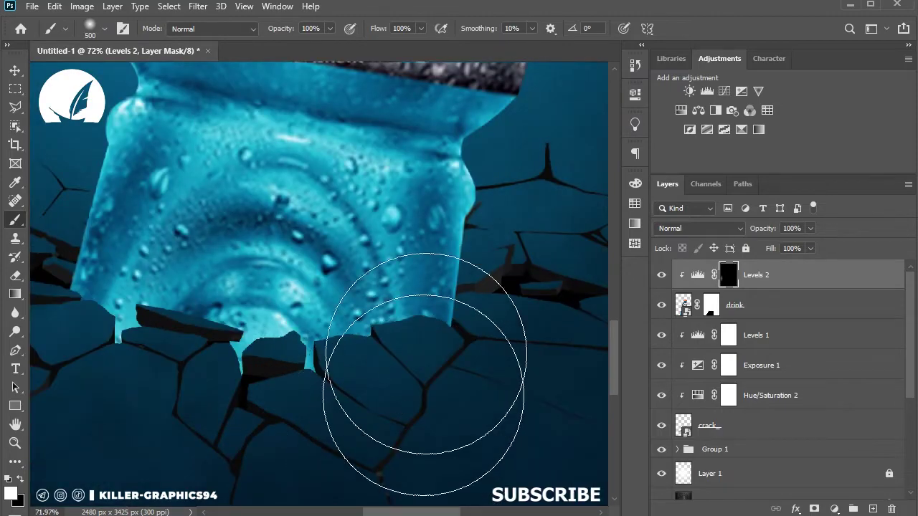
{"action": "scroll", "coordinate": [429, 374], "scroll_direction": "down", "scroll_amount": 1}
{"action": "scroll", "coordinate": [431, 369], "scroll_direction": "down", "scroll_amount": 1}
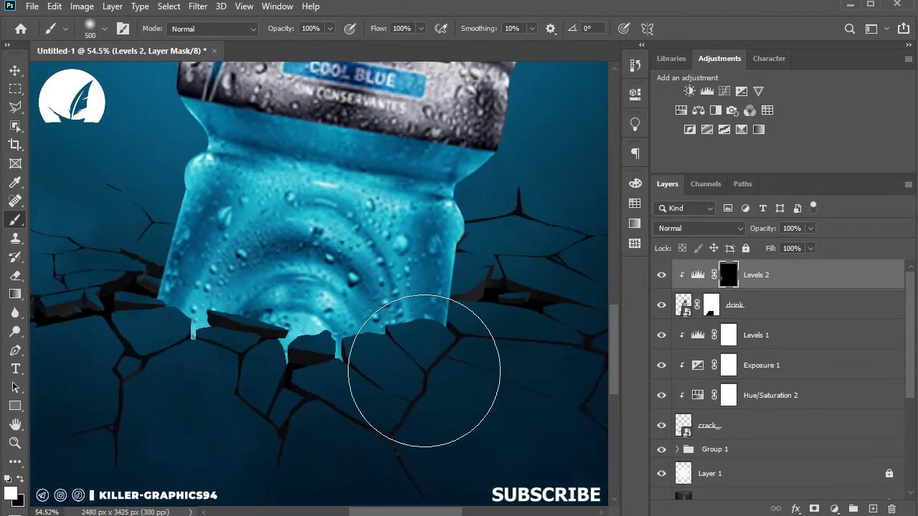
{"action": "key", "text": "bracketright"}
Paint white on the mask around the bottle base and cracks, up to 1400 px brush
{"action": "mouse_move", "coordinate": [422, 374]}
{"action": "left_mouse_down"}
{"action": "mouse_move", "coordinate": [123, 337]}
{"action": "mouse_move", "coordinate": [308, 379]}
{"action": "mouse_move", "coordinate": [502, 359]}
{"action": "mouse_move", "coordinate": [187, 362]}
{"action": "mouse_move", "coordinate": [104, 337]}
{"action": "left_mouse_up"}
{"action": "scroll", "coordinate": [434, 352], "scroll_direction": "down", "scroll_amount": 3}
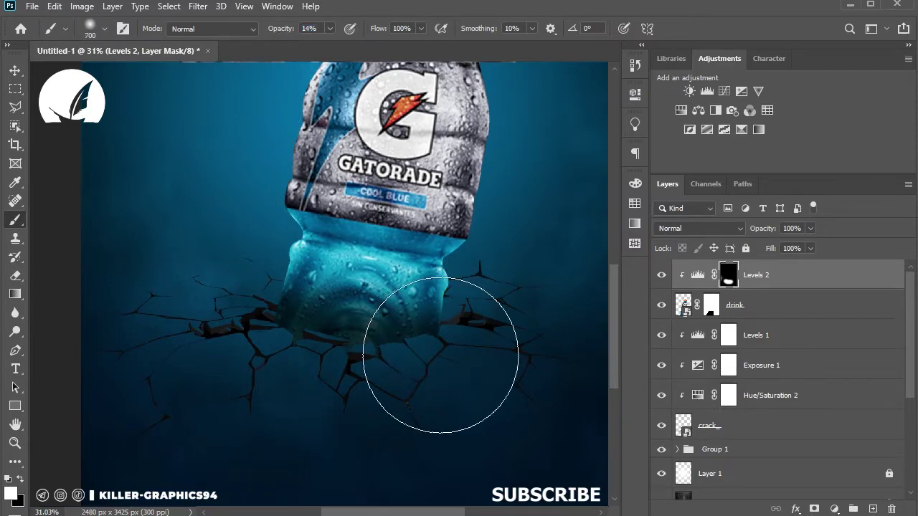
{"action": "key", "text": "bracketright"}
{"action": "key", "text": "bracketright"}
{"action": "key", "text": "bracketright"}
{"action": "mouse_move", "coordinate": [191, 326]}
{"action": "left_mouse_down"}
{"action": "mouse_move", "coordinate": [421, 328]}
{"action": "mouse_move", "coordinate": [266, 387]}
{"action": "left_mouse_up"}
{"action": "key", "text": "bracketleft"}
{"action": "key", "text": "bracketleft"}
{"action": "key", "text": "bracketleft"}
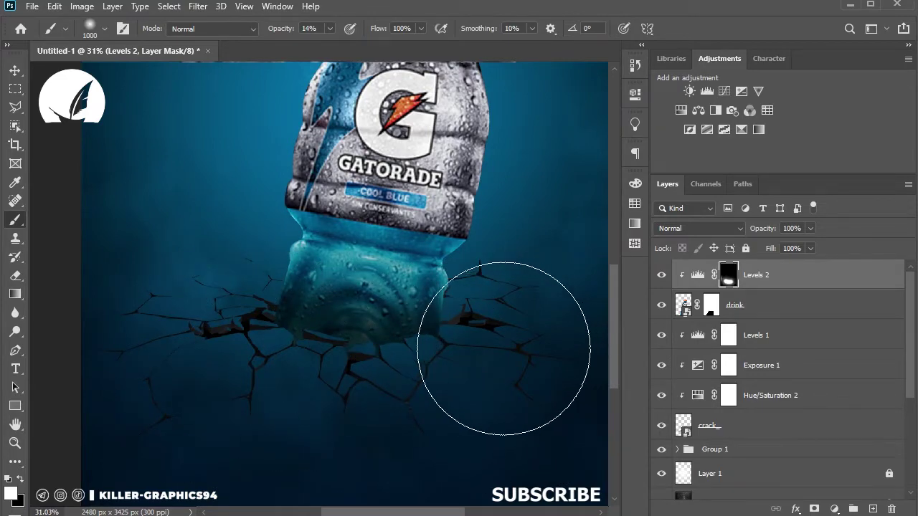
{"action": "key", "text": "v"}
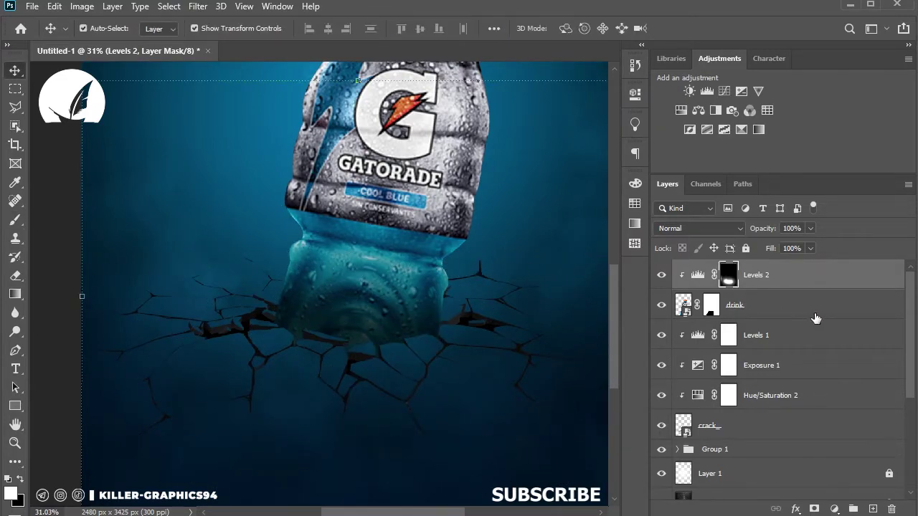
Duplicate Levels 2 and set the copy to Multiply at 29% opacity
{"action": "key", "text": "ctrl+j"}
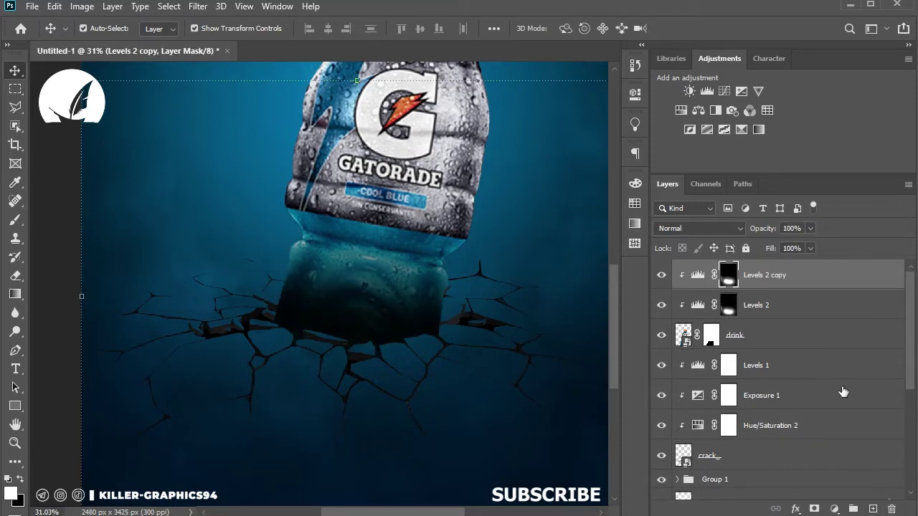
{"action": "left_click", "coordinate": [811, 228]}
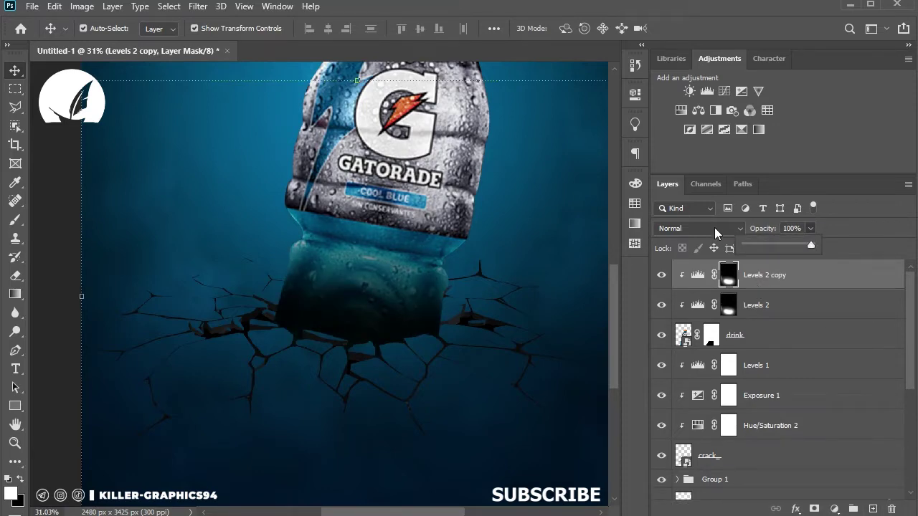
{"action": "left_click", "coordinate": [716, 228]}
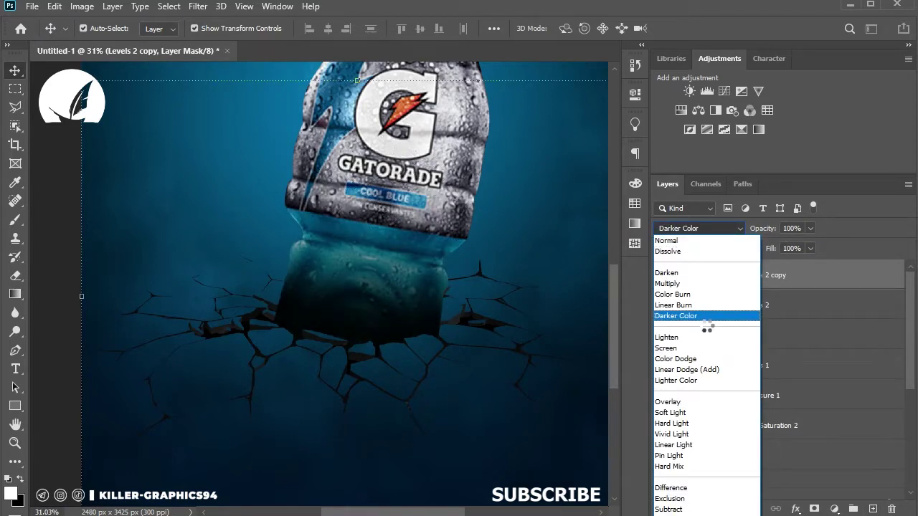
{"action": "left_click", "coordinate": [710, 284]}
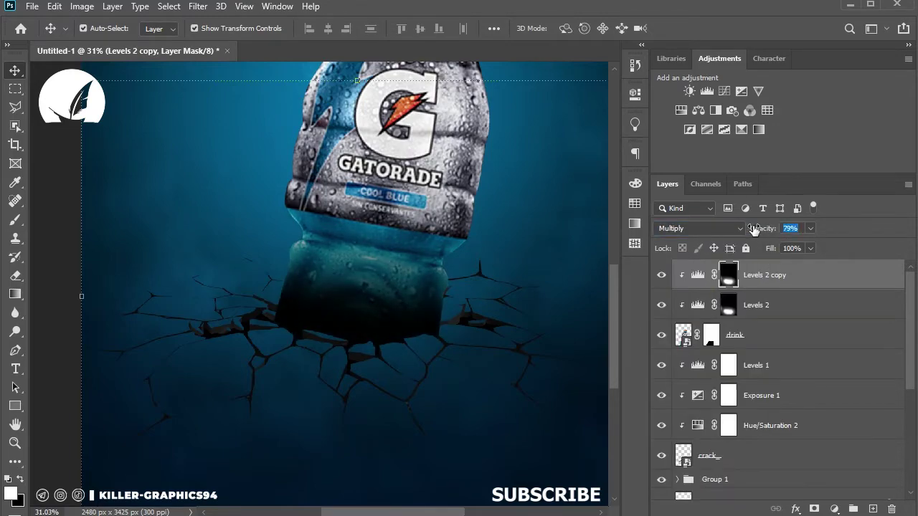
{"action": "left_click_drag", "start_coordinate": [754, 228], "coordinate": [741, 233]}
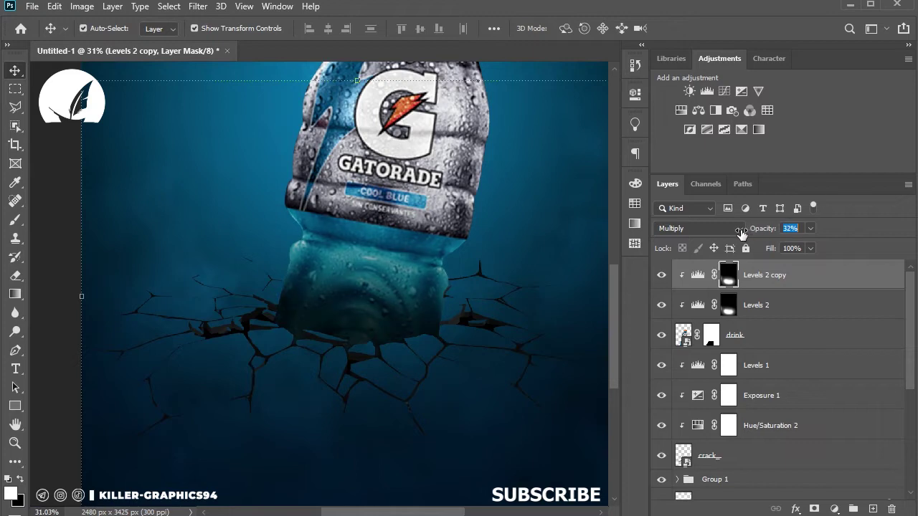
{"action": "left_click", "coordinate": [796, 305]}
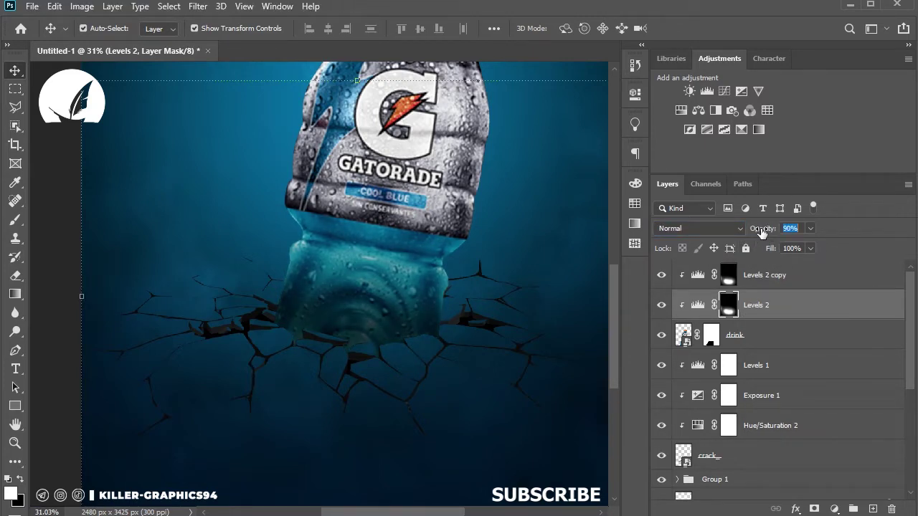
{"action": "left_click", "coordinate": [806, 276]}
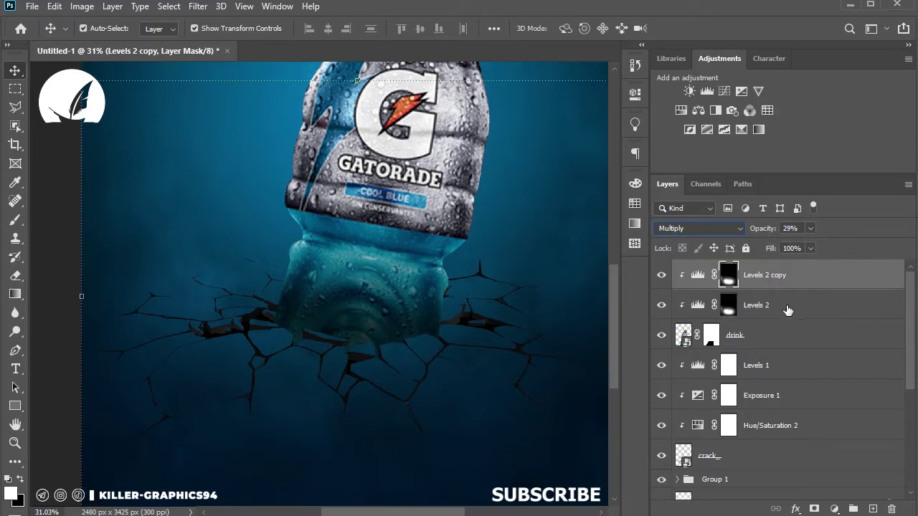
{"action": "key", "text": "ctrl+0"}
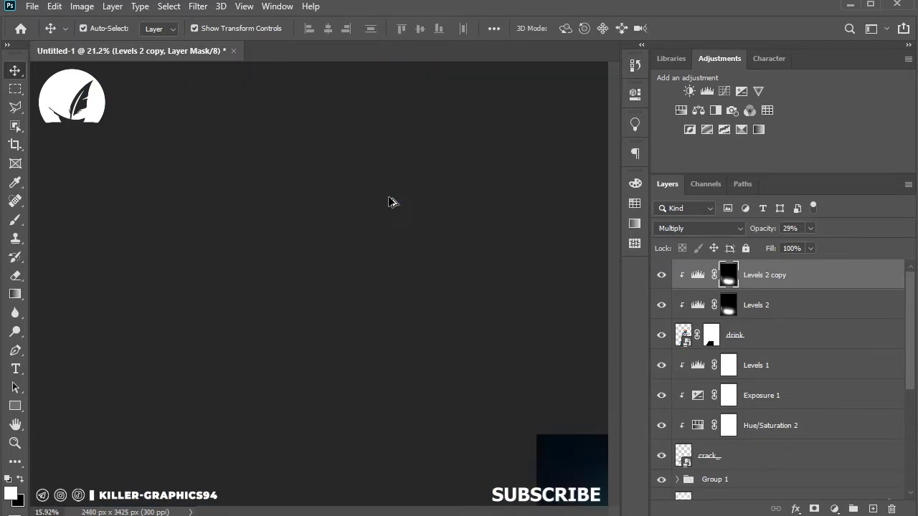
{"action": "left_click", "coordinate": [556, 360]}
{"action": "scroll", "coordinate": [444, 351], "scroll_direction": "up", "scroll_amount": 1}
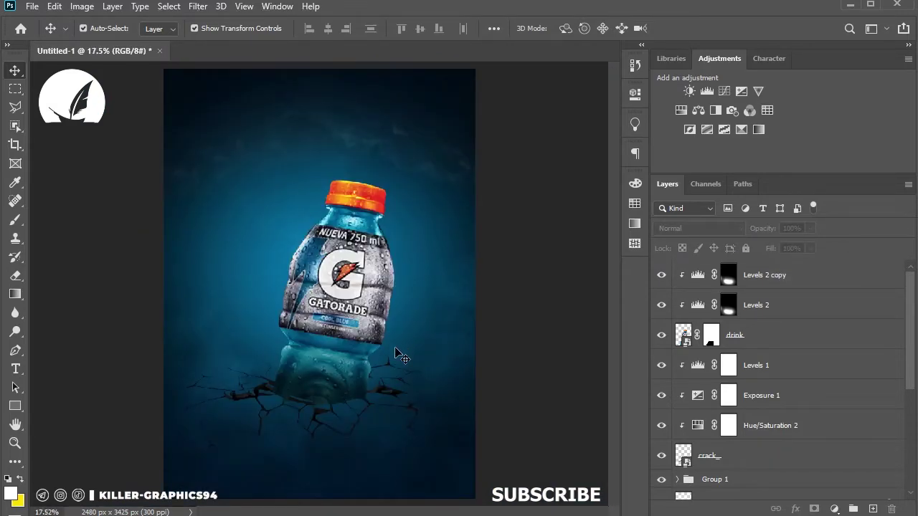
Set the foreground to teal 0099cc and paint a soft glow on a new layer at right
{"action": "left_click", "coordinate": [12, 494]}
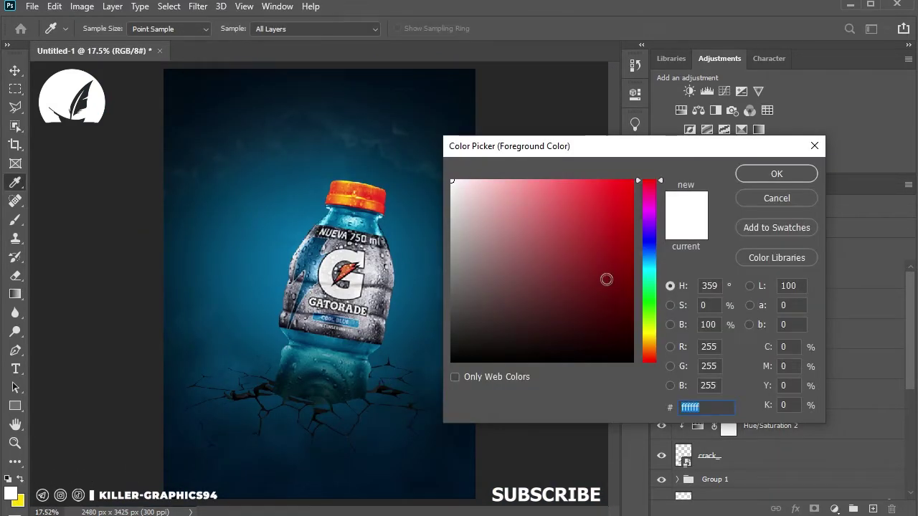
{"action": "type", "text": "0099"}
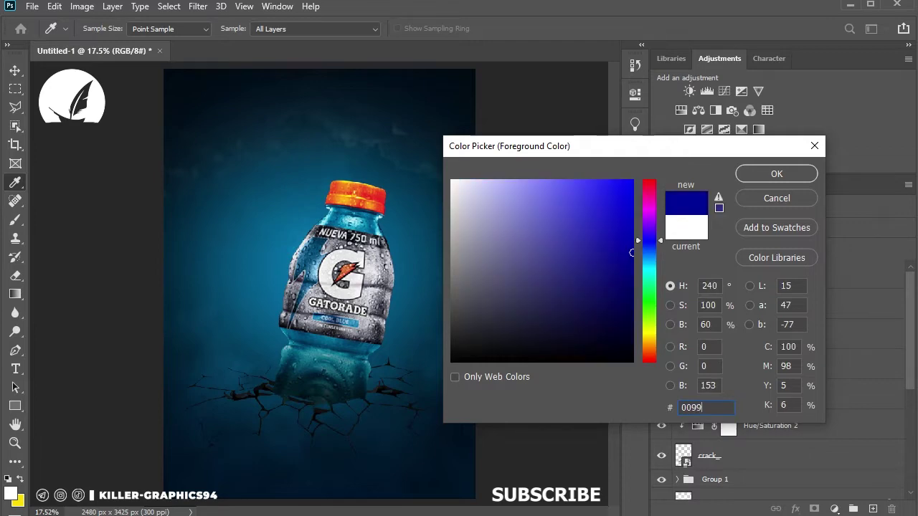
{"action": "type", "text": "cc"}
{"action": "key", "text": "Return"}
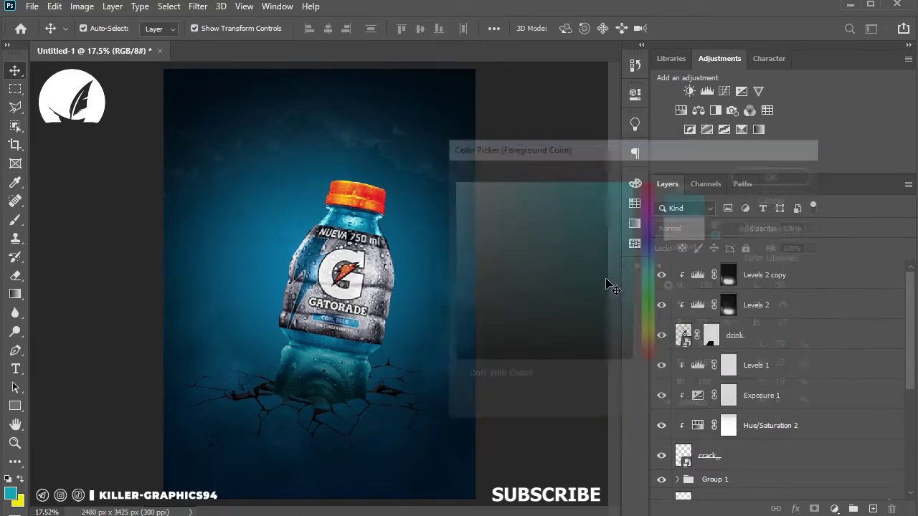
{"action": "left_click", "coordinate": [15, 228]}
{"action": "left_click", "coordinate": [872, 508]}
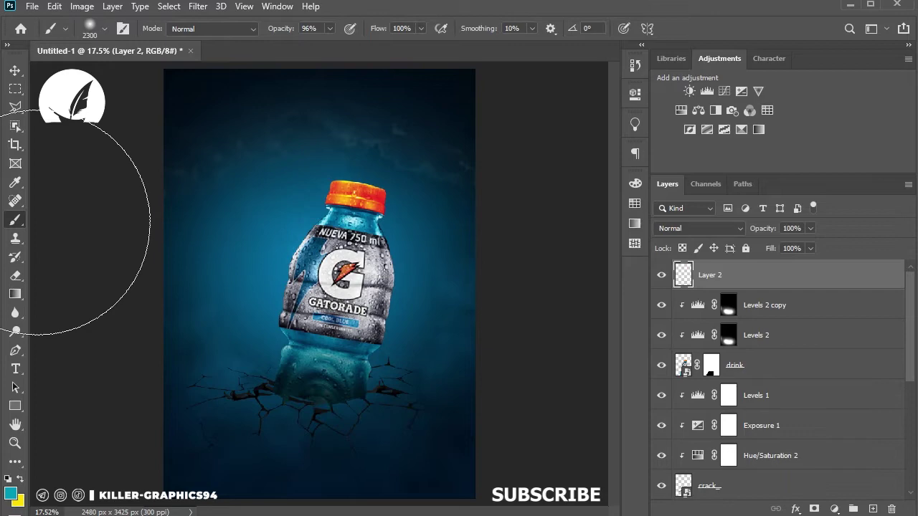
{"action": "left_click", "coordinate": [492, 305]}
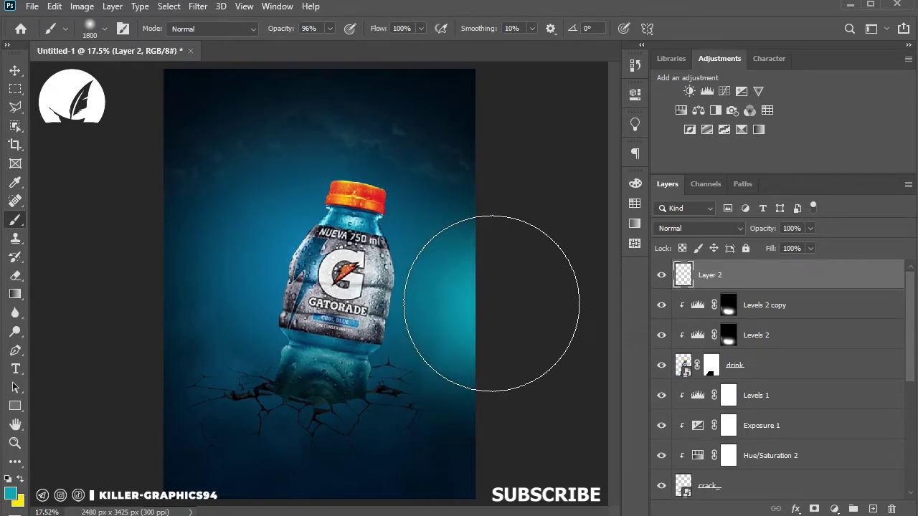
Blend the glow layer with Lighten and stretch it wider to the left
{"action": "key", "text": "v"}
{"action": "left_click", "coordinate": [696, 229]}
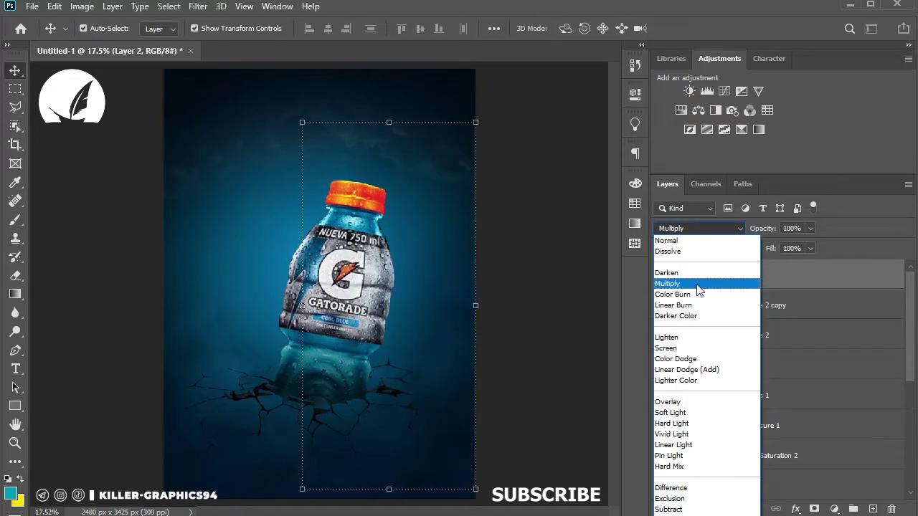
{"action": "left_click", "coordinate": [695, 339]}
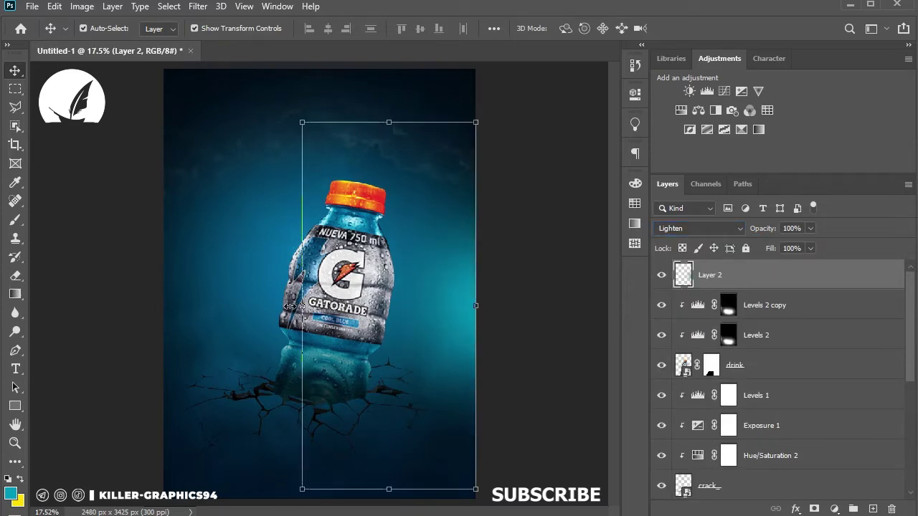
{"action": "left_click_drag", "start_coordinate": [297, 324], "coordinate": [281, 306]}
{"action": "key", "text": "Return"}
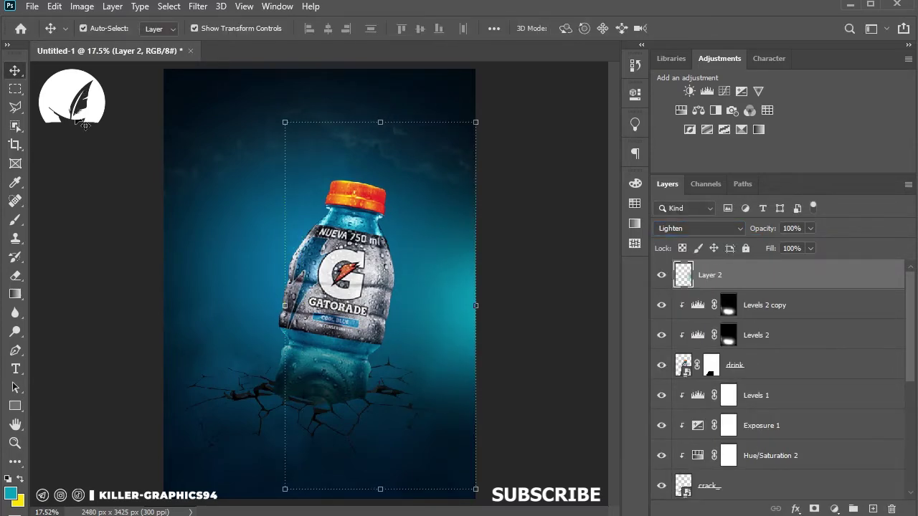
{"action": "key", "text": "ctrl+t"}
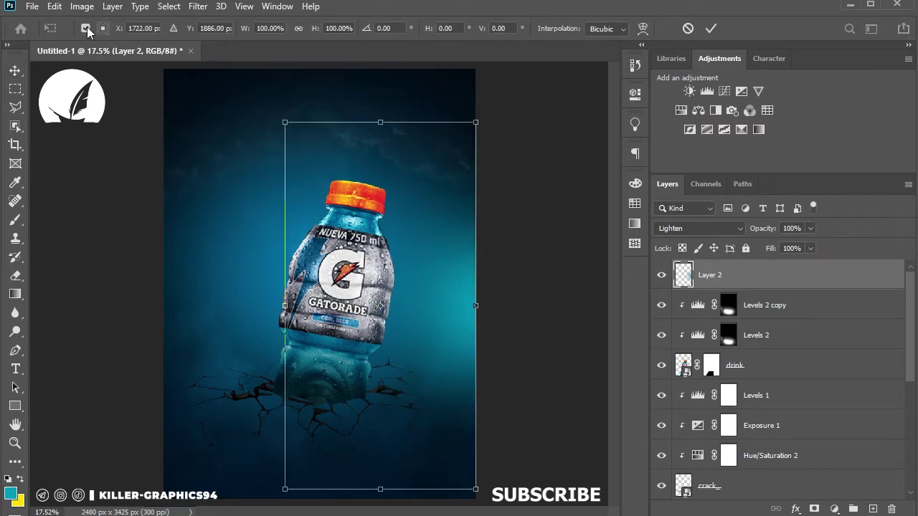
{"action": "left_click_drag", "start_coordinate": [286, 306], "coordinate": [276, 306]}
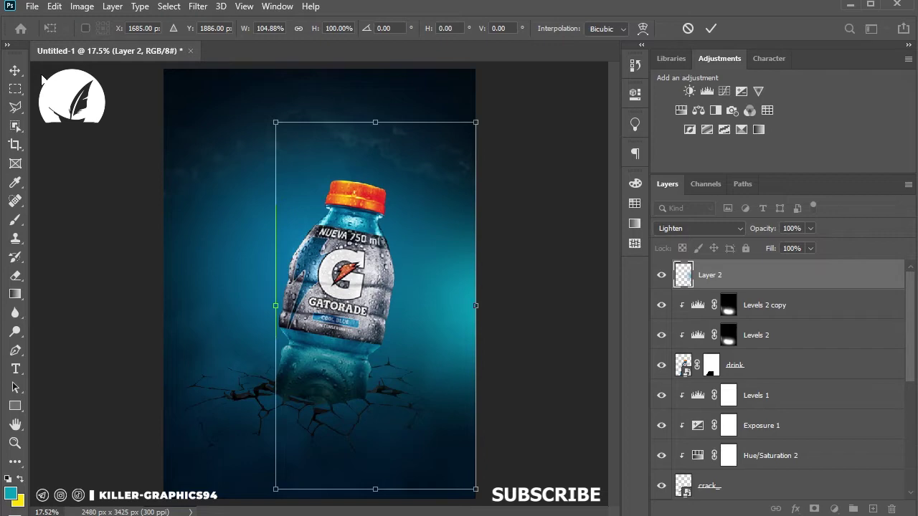
{"action": "key", "text": "Return"}
{"action": "left_click", "coordinate": [86, 151]}
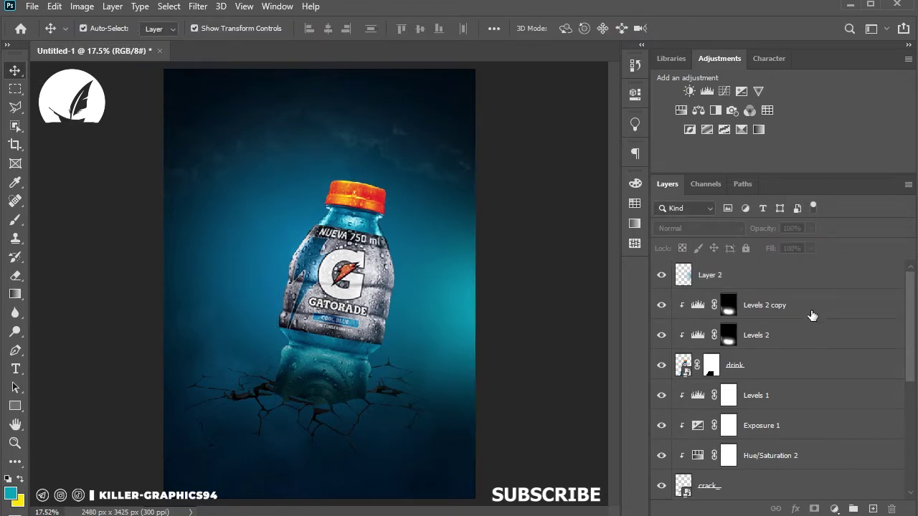
Add a teal Solid Color fill layer above the Levels 2 copy layer
{"action": "left_click", "coordinate": [803, 364]}
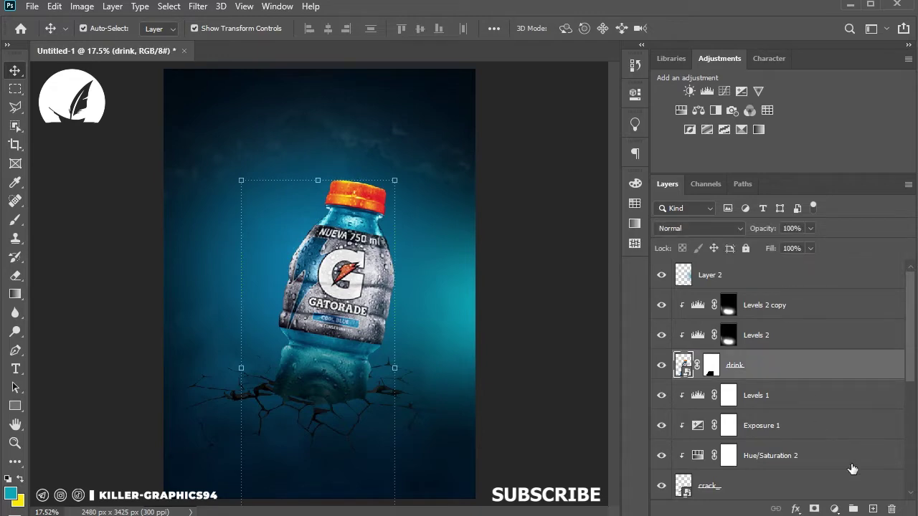
{"action": "left_click", "coordinate": [834, 509]}
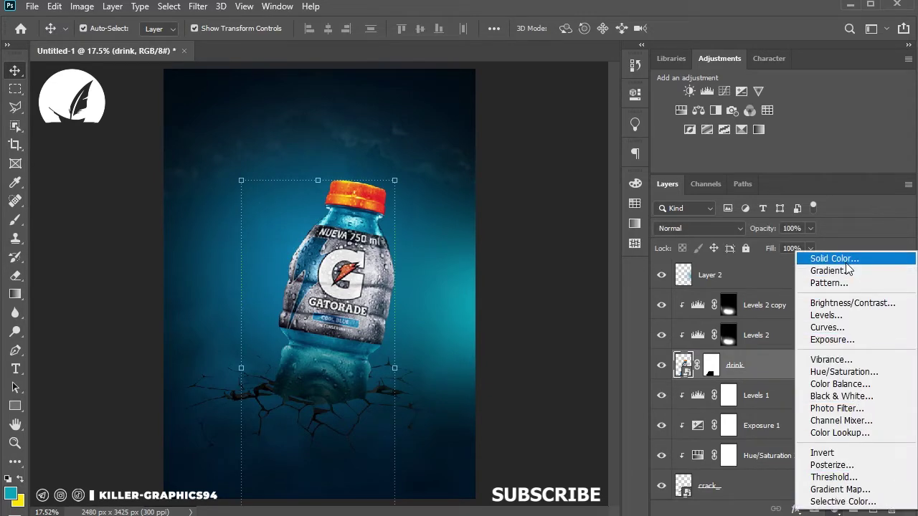
{"action": "left_click", "coordinate": [771, 289]}
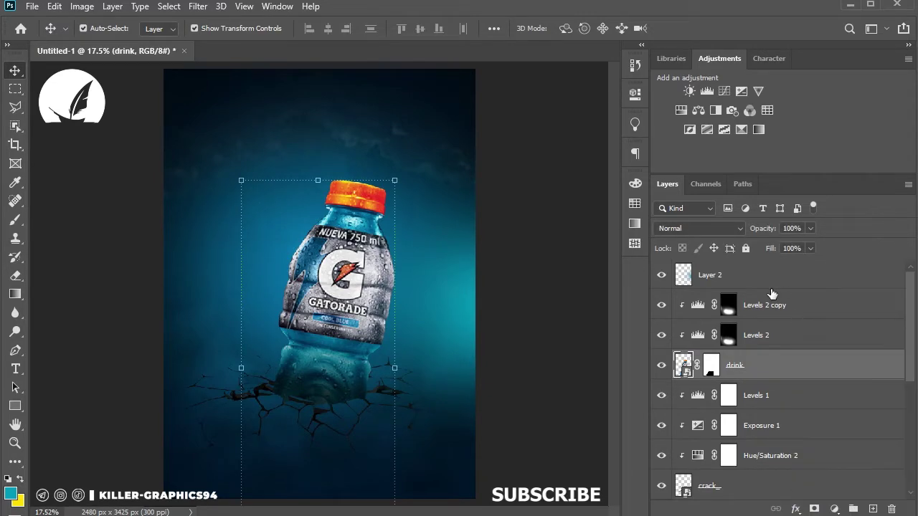
{"action": "left_click", "coordinate": [824, 310]}
{"action": "left_click", "coordinate": [834, 508]}
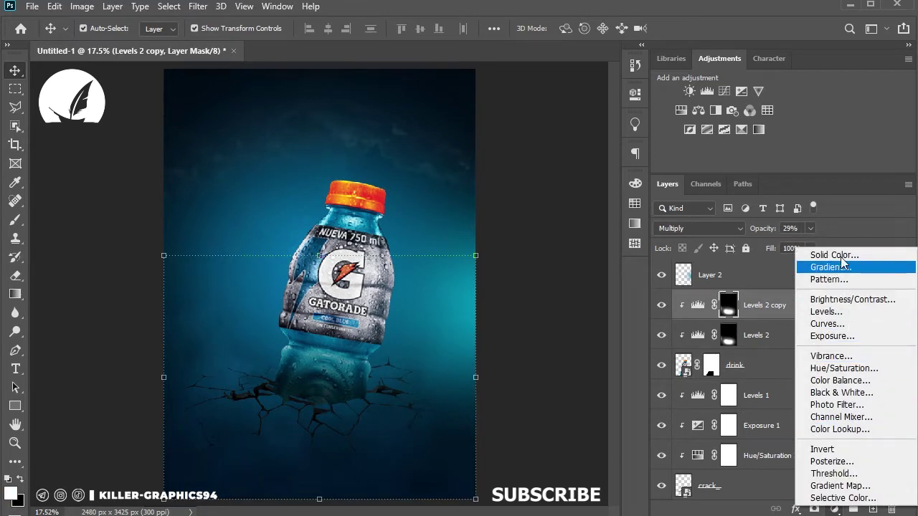
{"action": "left_click", "coordinate": [825, 253]}
{"action": "left_click", "coordinate": [769, 178]}
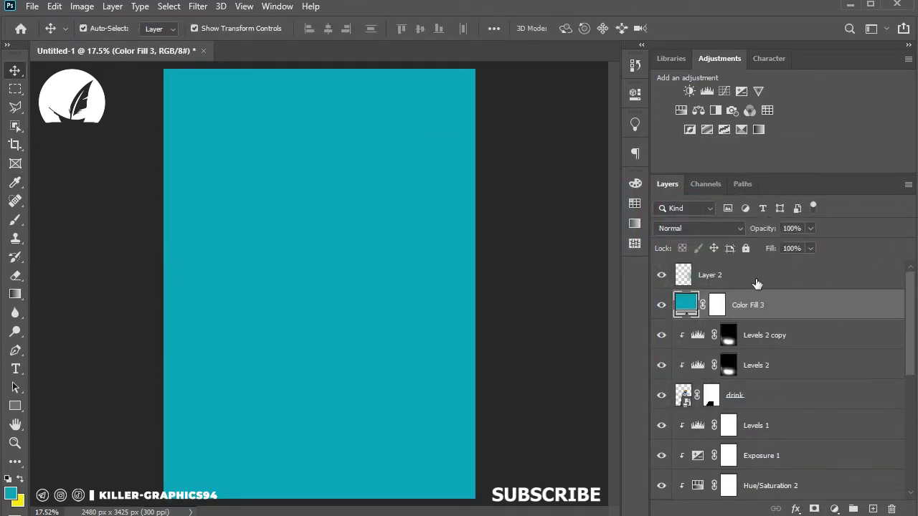
Clip the teal fill to the bottle, blend it Linear Dodge (Add), and select its mask
{"action": "left_click", "coordinate": [806, 318], "text": "alt"}
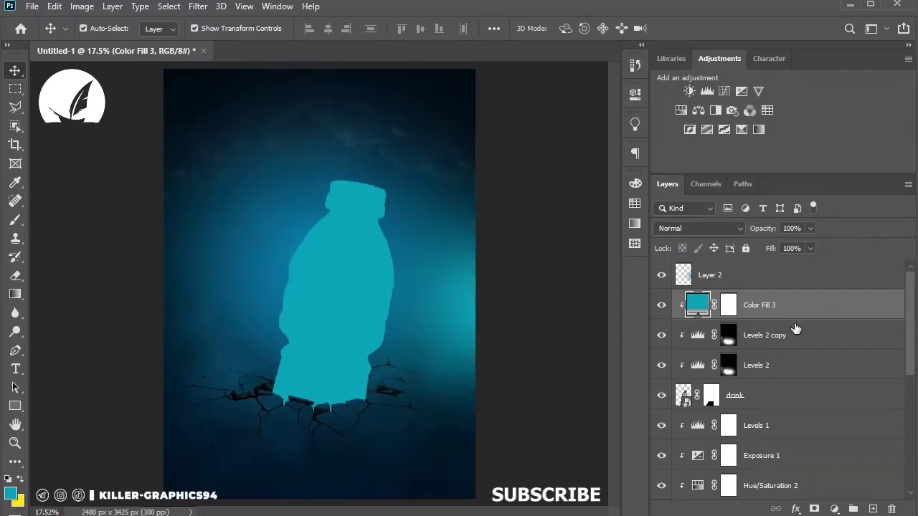
{"action": "left_click", "coordinate": [739, 229]}
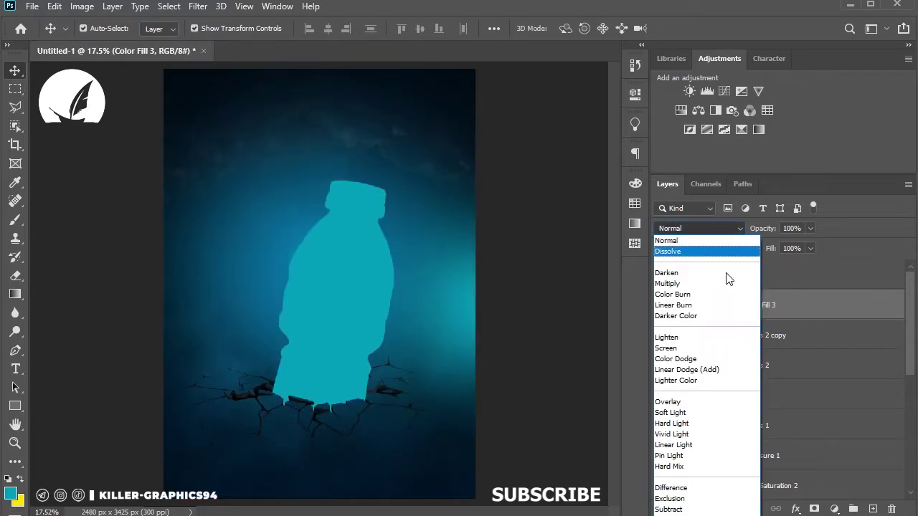
{"action": "left_click", "coordinate": [708, 367]}
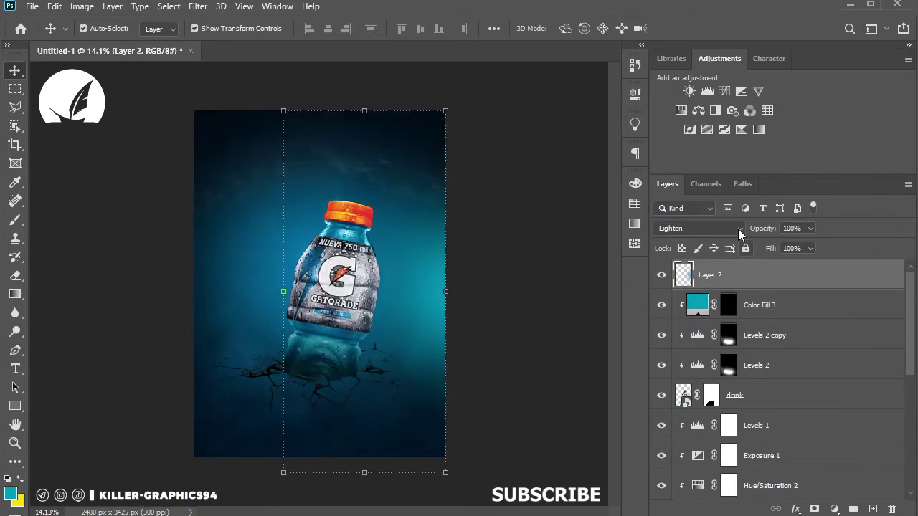
{"action": "left_click", "coordinate": [738, 228]}
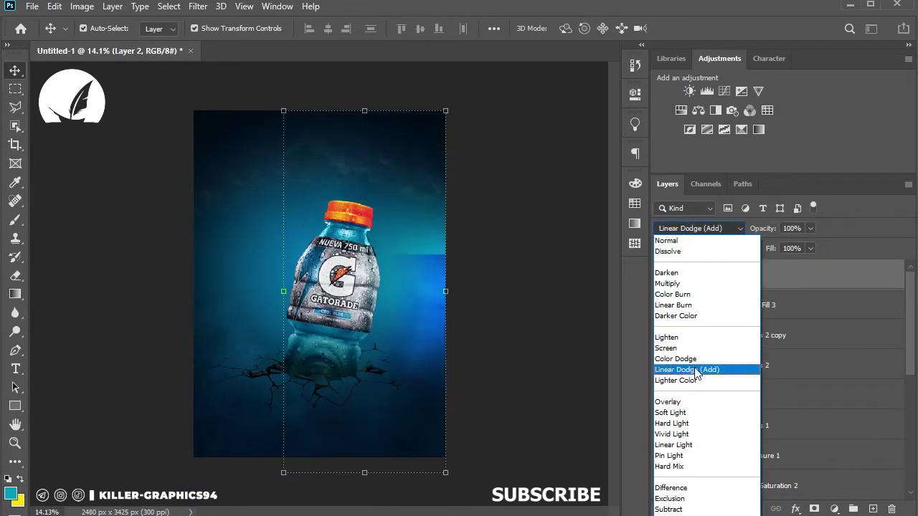
{"action": "left_click", "coordinate": [676, 242]}
{"action": "left_click", "coordinate": [569, 342]}
{"action": "scroll", "coordinate": [514, 260], "scroll_direction": "up", "scroll_amount": 5}
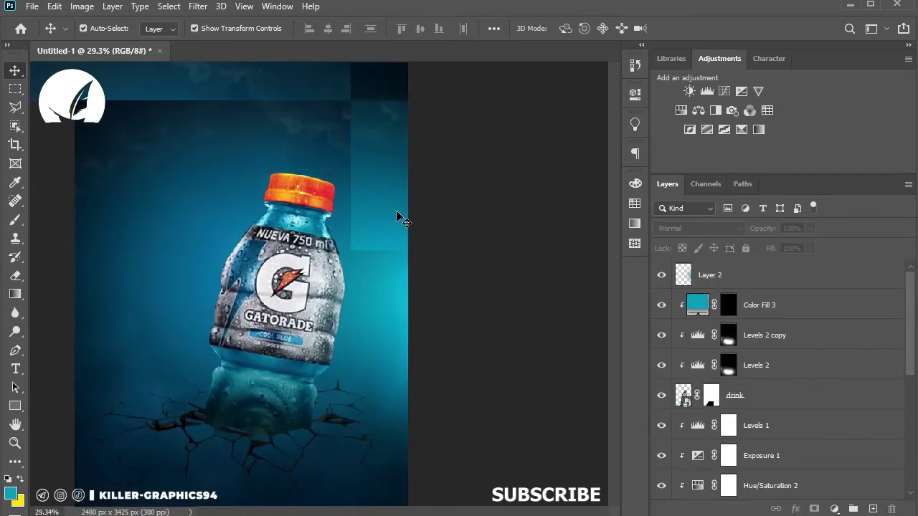
{"action": "scroll", "coordinate": [436, 230], "scroll_direction": "down", "scroll_amount": 1}
{"action": "left_click", "coordinate": [728, 305]}
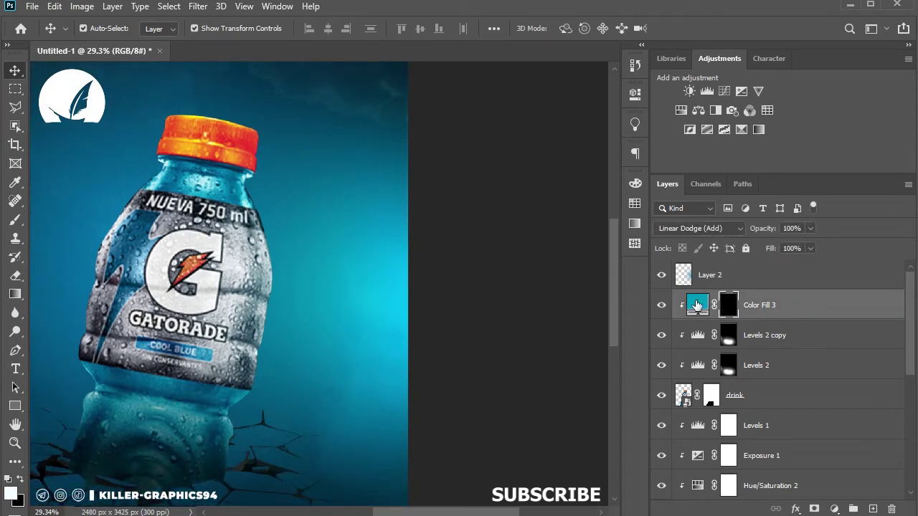
Paint white on the teal fill mask with a soft 60% brush along the bottle's right edge
{"action": "left_click", "coordinate": [15, 219]}
{"action": "scroll", "coordinate": [309, 222], "scroll_direction": "down", "scroll_amount": 1}
{"action": "key", "text": "bracketleft"}
{"action": "key", "text": "bracketleft"}
{"action": "key", "text": "bracketleft"}
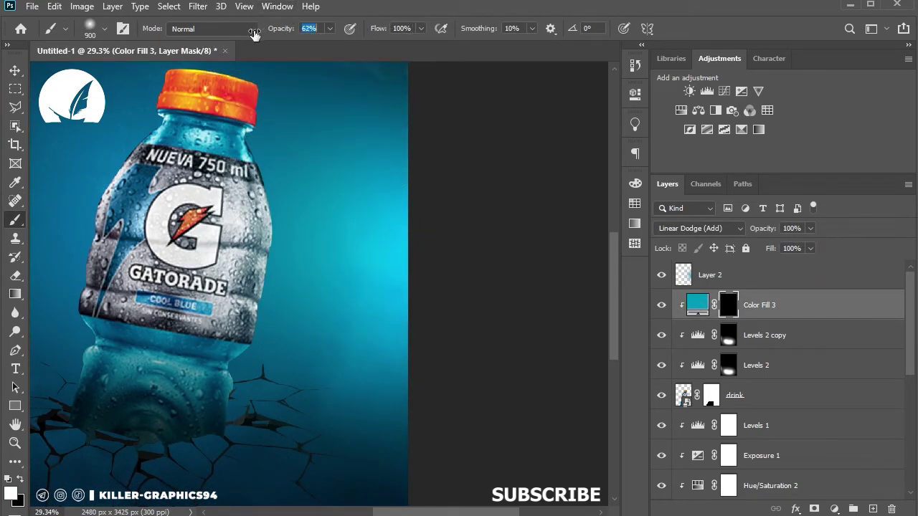
{"action": "type", "text": "60"}
{"action": "key", "text": "Return"}
{"action": "key", "text": "bracketleft"}
{"action": "key", "text": "bracketleft"}
{"action": "key", "text": "bracketleft"}
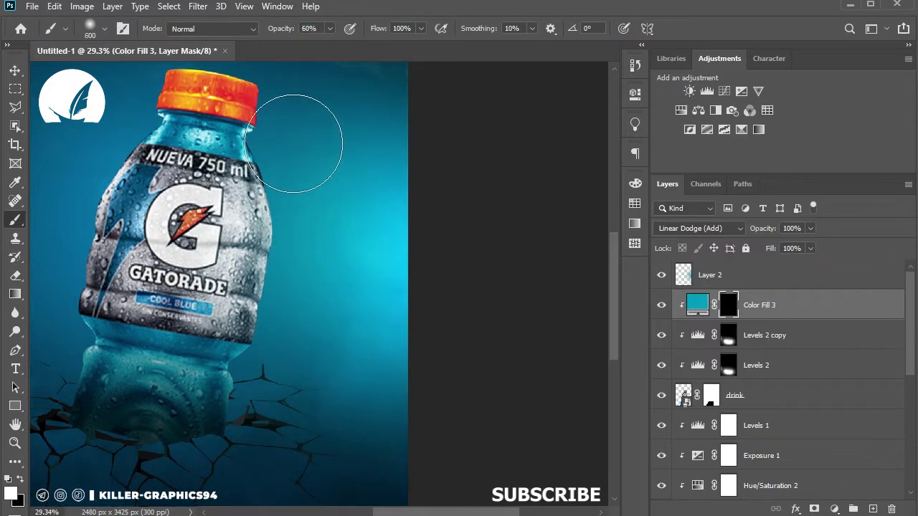
{"action": "left_click_drag", "start_coordinate": [294, 143], "coordinate": [351, 447]}
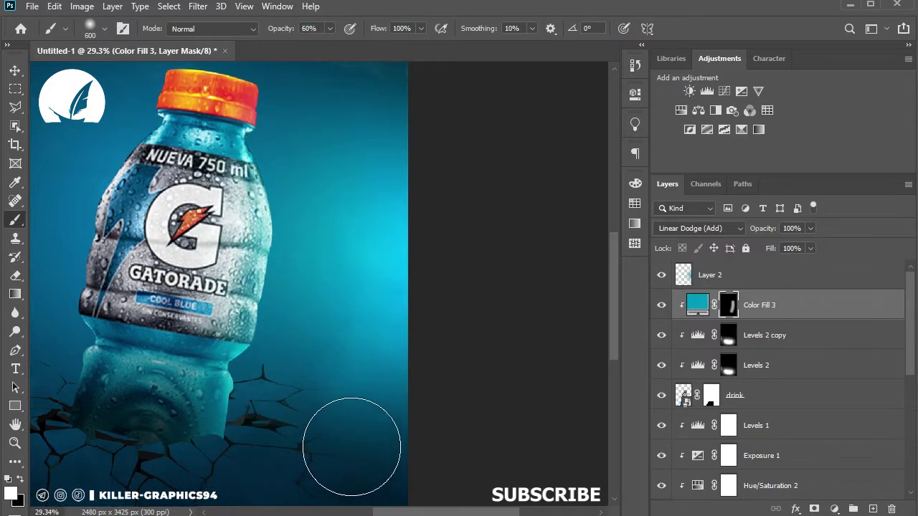
Extend the glow down the bottle's right side, then paint black to keep it off the cap
{"action": "key", "text": "bracketright"}
{"action": "mouse_move", "coordinate": [307, 144]}
{"action": "left_mouse_down"}
{"action": "mouse_move", "coordinate": [269, 383]}
{"action": "mouse_move", "coordinate": [337, 119]}
{"action": "left_mouse_up"}
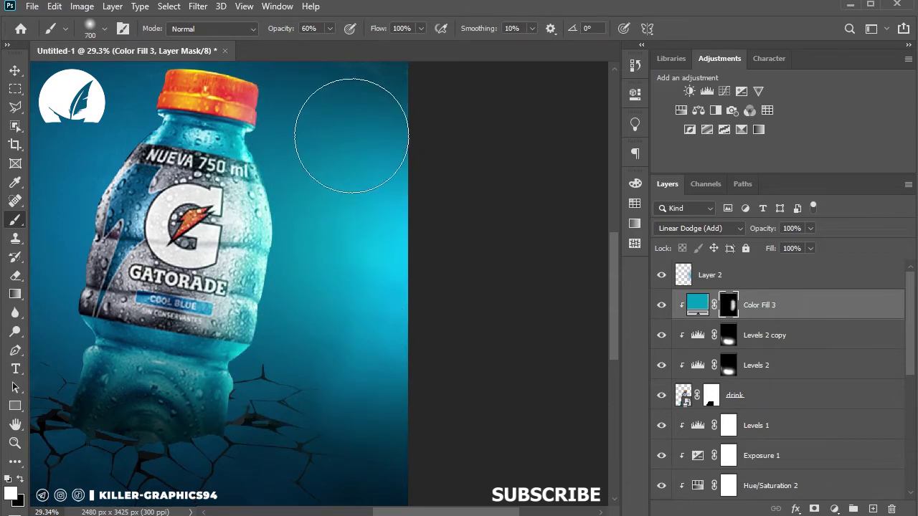
{"action": "key", "text": "x"}
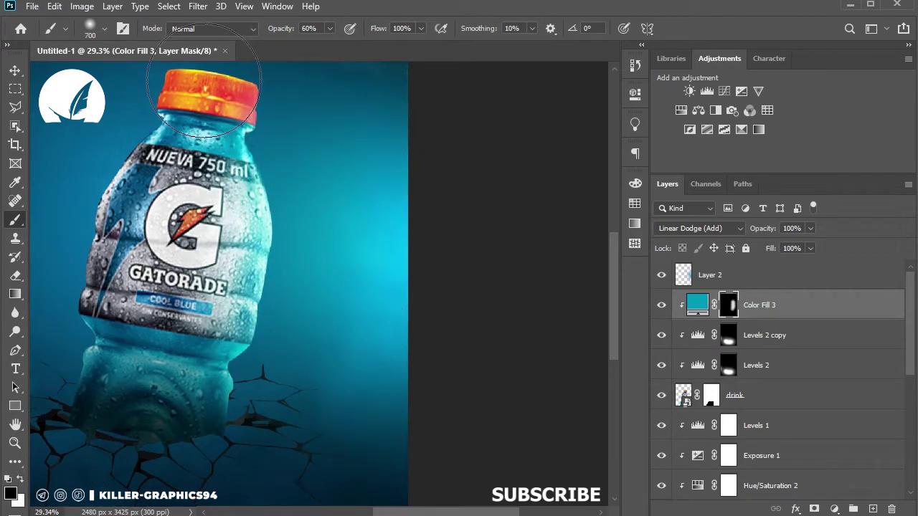
{"action": "left_click_drag", "start_coordinate": [244, 115], "coordinate": [179, 100]}
Inspect the Levels 2 copy and Levels 2 masks with the brush and Move tools
{"action": "left_click", "coordinate": [15, 71]}
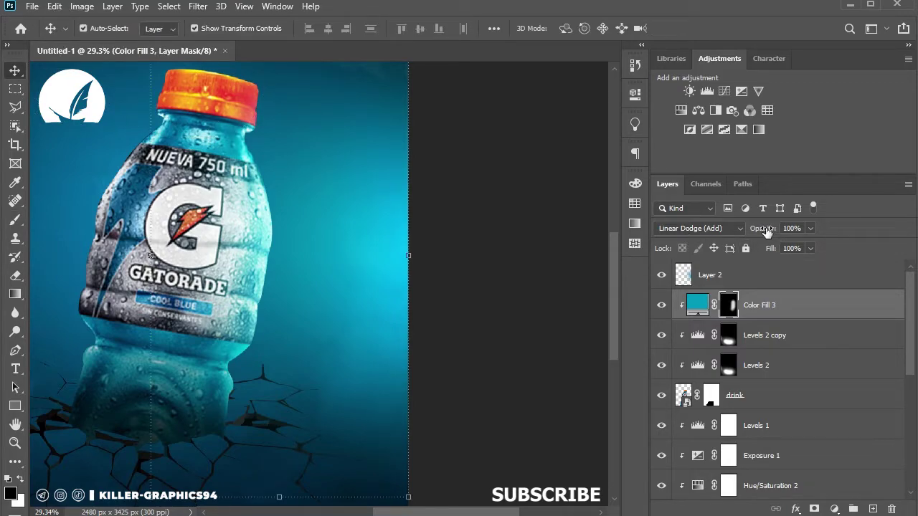
{"action": "left_click", "coordinate": [439, 402]}
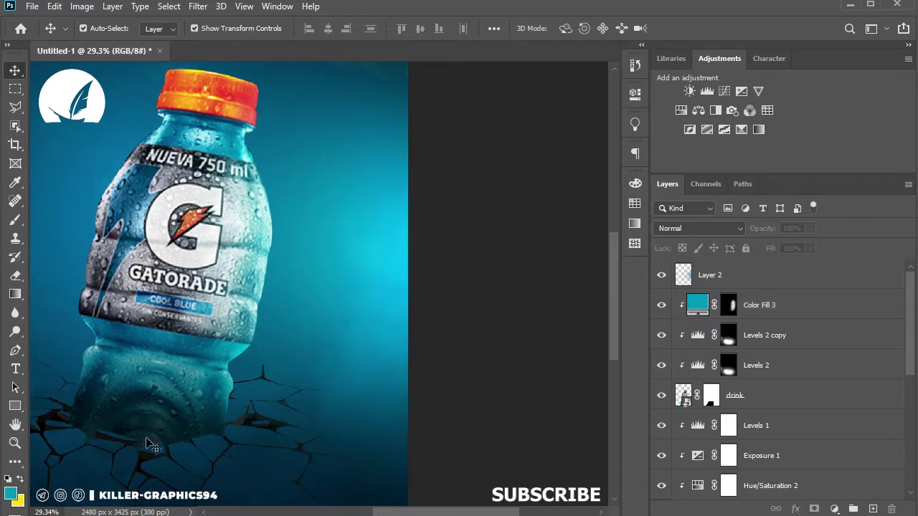
{"action": "left_click", "coordinate": [727, 337]}
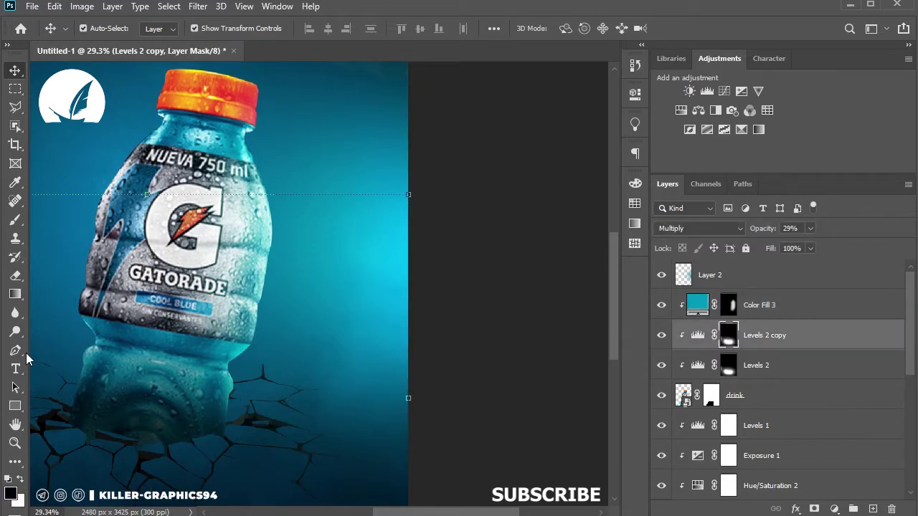
{"action": "left_click", "coordinate": [15, 220]}
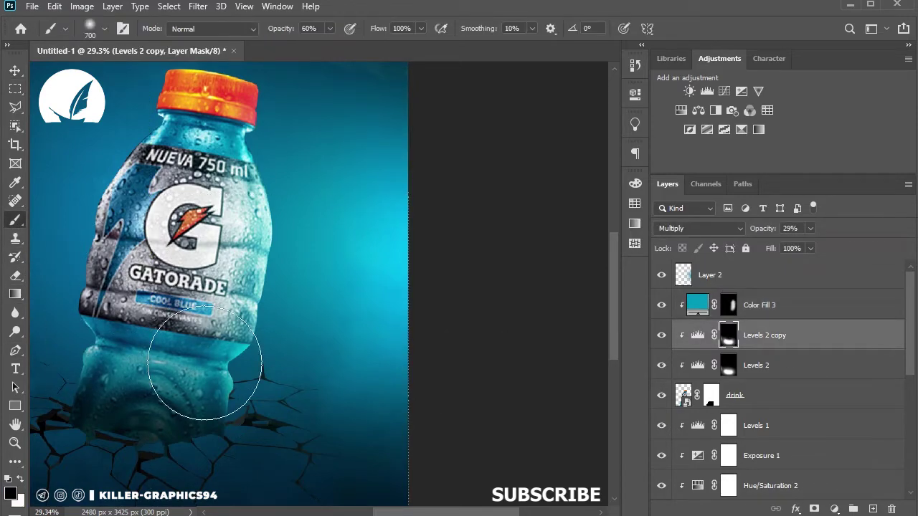
{"action": "left_click", "coordinate": [728, 367]}
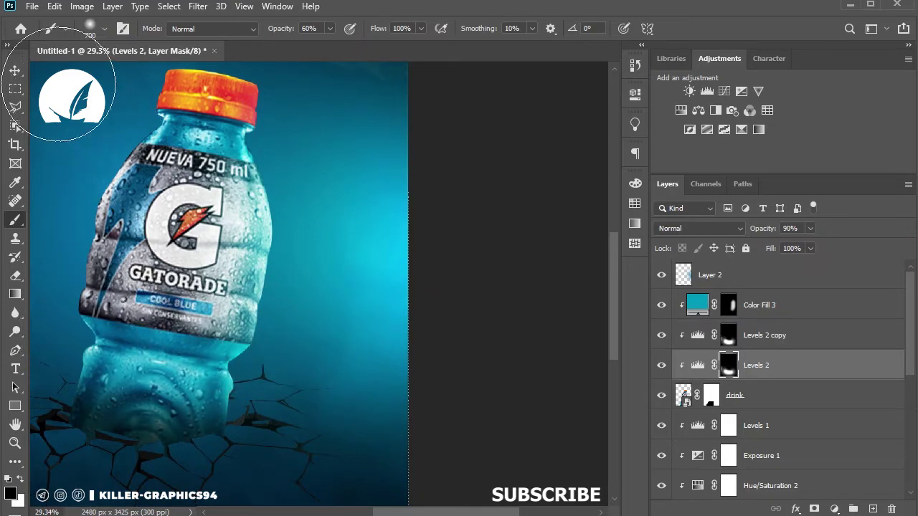
{"action": "left_click", "coordinate": [15, 70]}
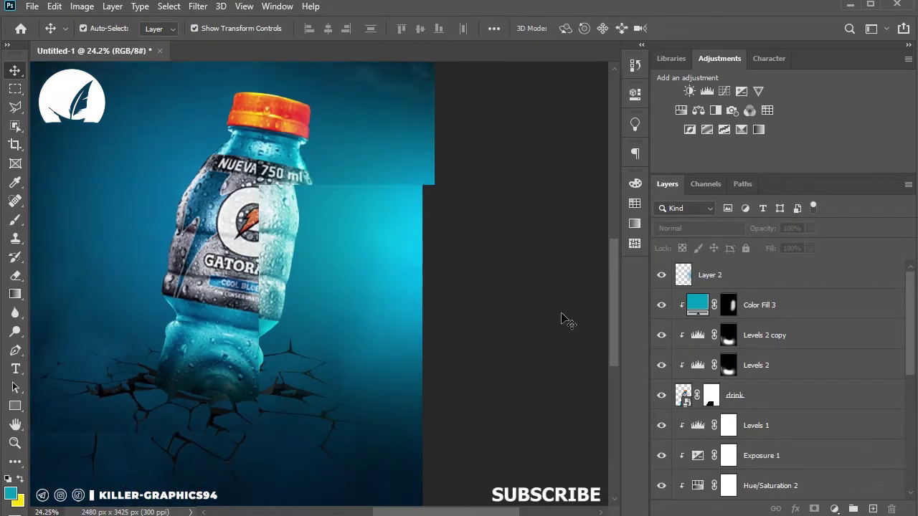
{"action": "scroll", "coordinate": [374, 316], "scroll_direction": "up", "scroll_amount": 2}
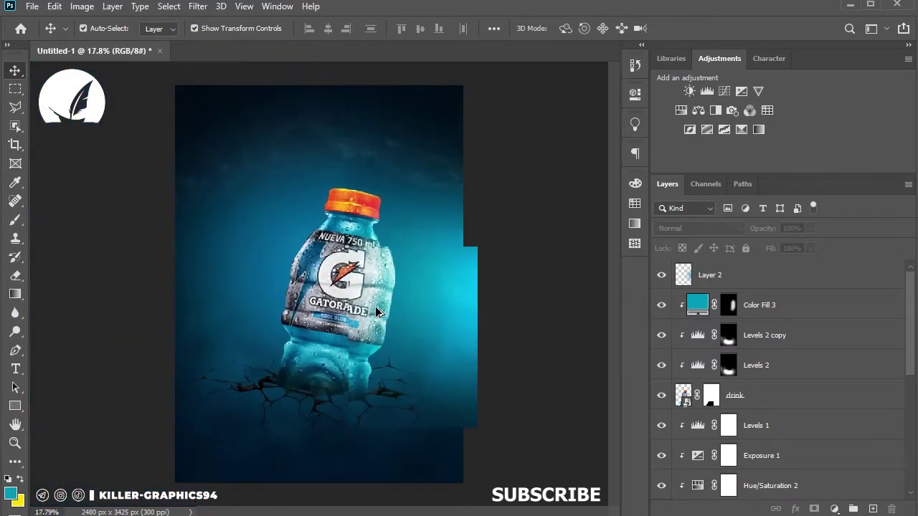
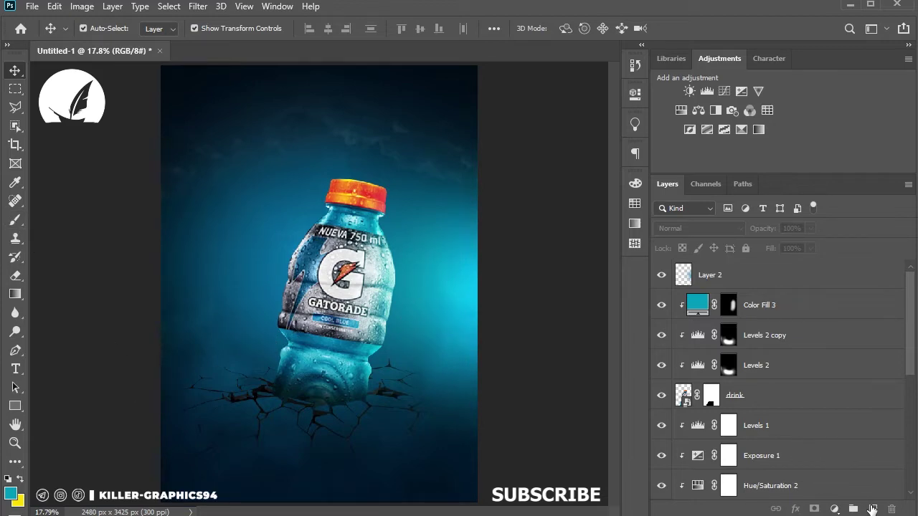
Create a new layer and load the Cloud 8 brush with a white (ffffff) foreground
{"action": "left_click", "coordinate": [872, 509]}
{"action": "left_click", "coordinate": [16, 221]}
{"action": "right_click", "coordinate": [349, 234]}
{"action": "left_click", "coordinate": [439, 421]}
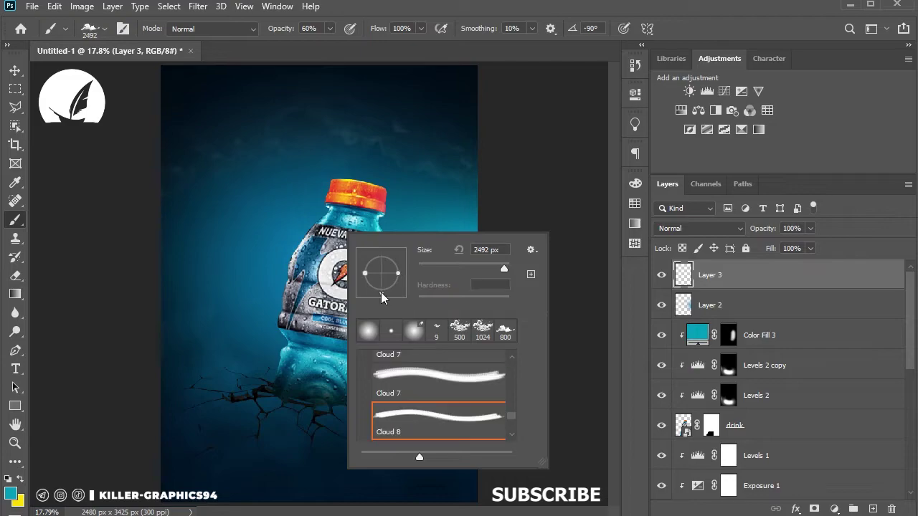
{"action": "key", "text": "Return"}
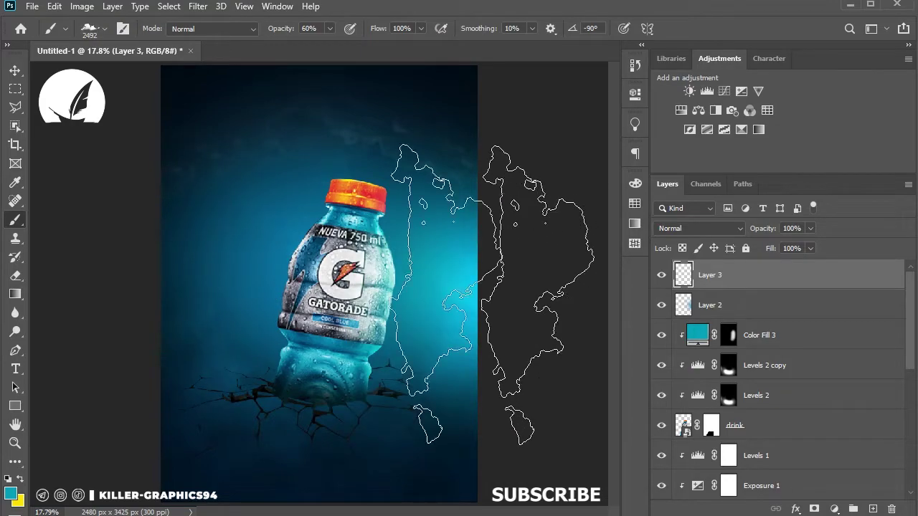
{"action": "scroll", "coordinate": [449, 293], "scroll_direction": "down", "scroll_amount": 2, "text": "alt"}
{"action": "scroll", "coordinate": [449, 294], "scroll_direction": "down", "scroll_amount": 1, "text": "alt"}
{"action": "left_click", "coordinate": [11, 498]}
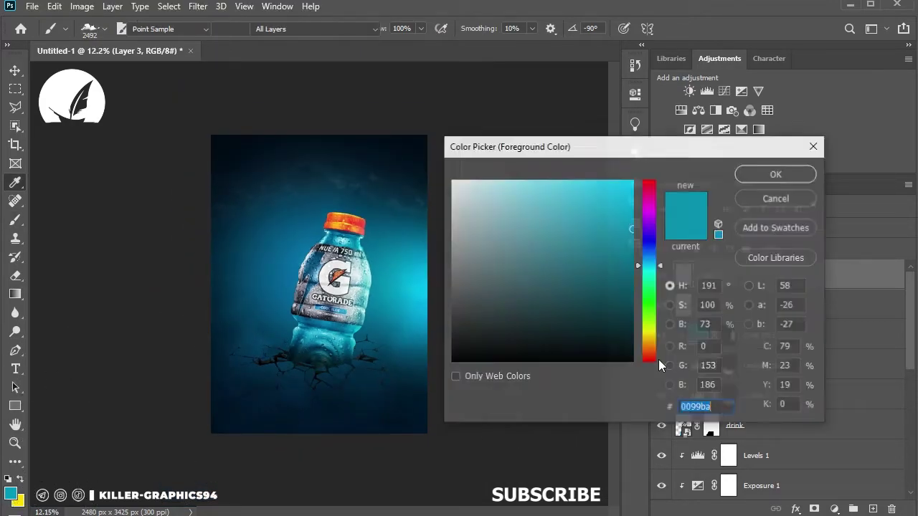
{"action": "type", "text": "ffffff"}
{"action": "left_click", "coordinate": [757, 172]}
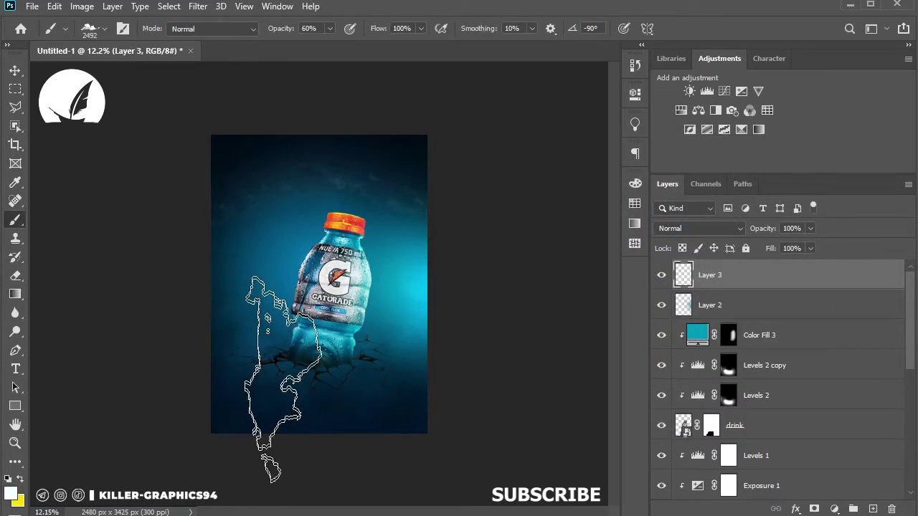
Stamp white clouds left of, under and right of the bottle, then add a layer mask
{"action": "left_click", "coordinate": [280, 384]}
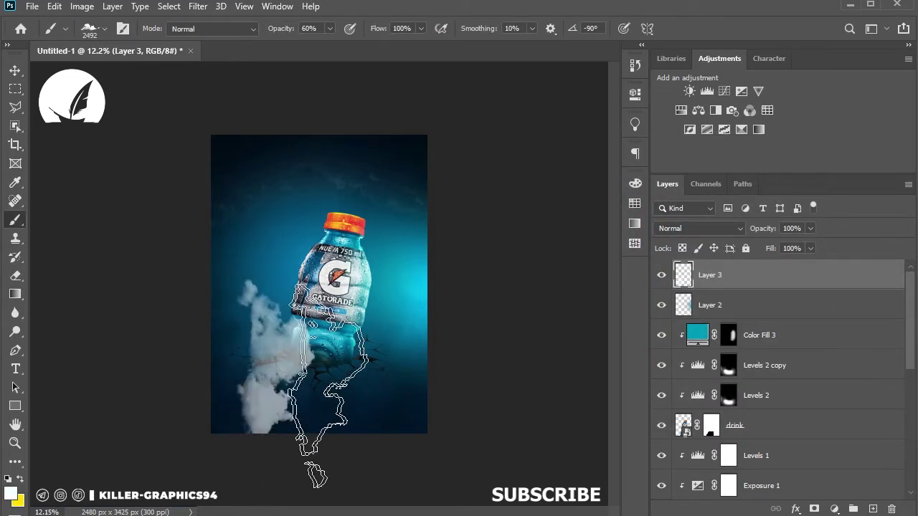
{"action": "left_click", "coordinate": [330, 386]}
{"action": "right_click", "coordinate": [368, 380]}
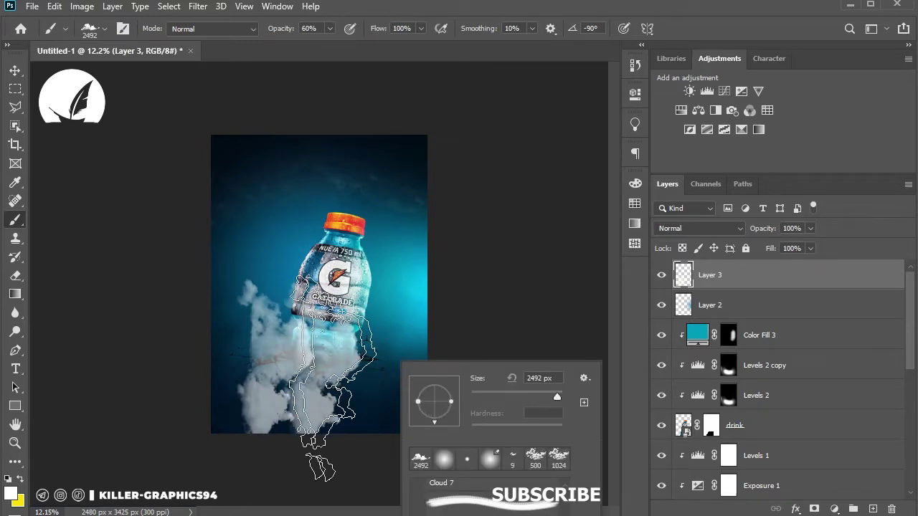
{"action": "key", "text": "Escape"}
{"action": "left_click", "coordinate": [394, 380]}
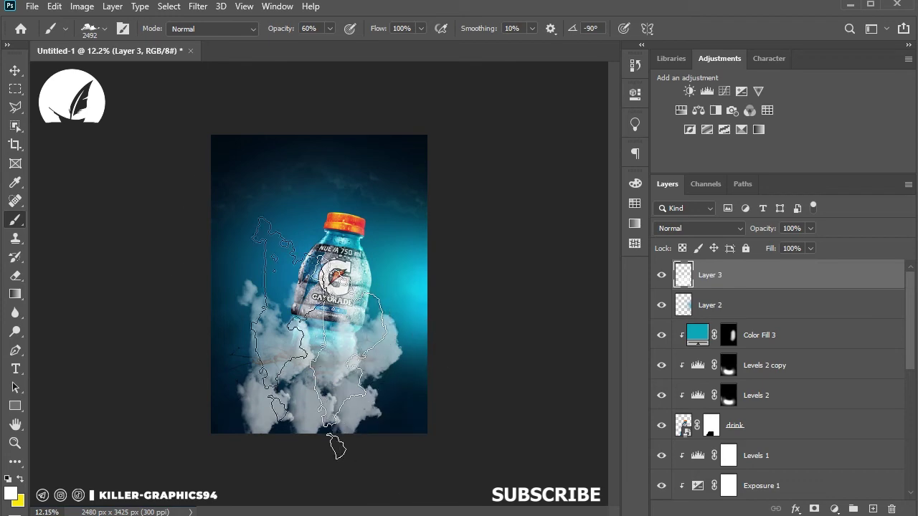
{"action": "key", "text": "v"}
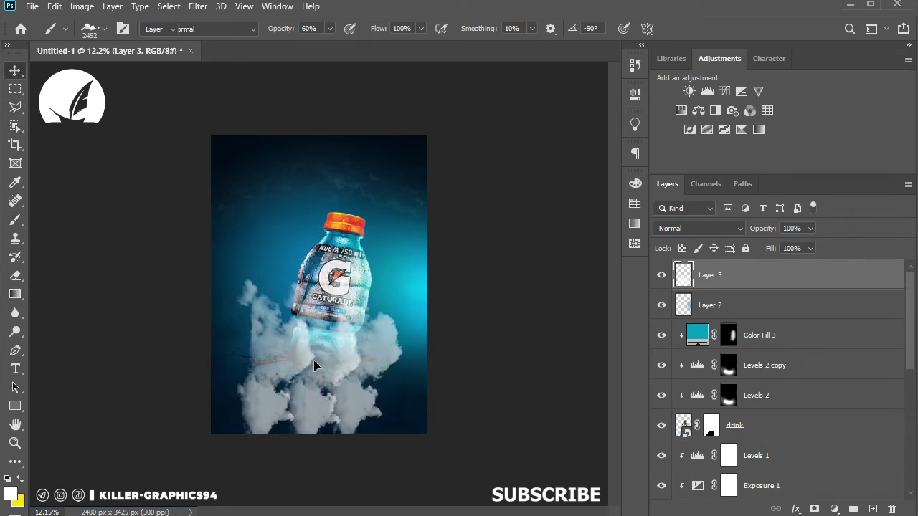
{"action": "left_click", "coordinate": [814, 509]}
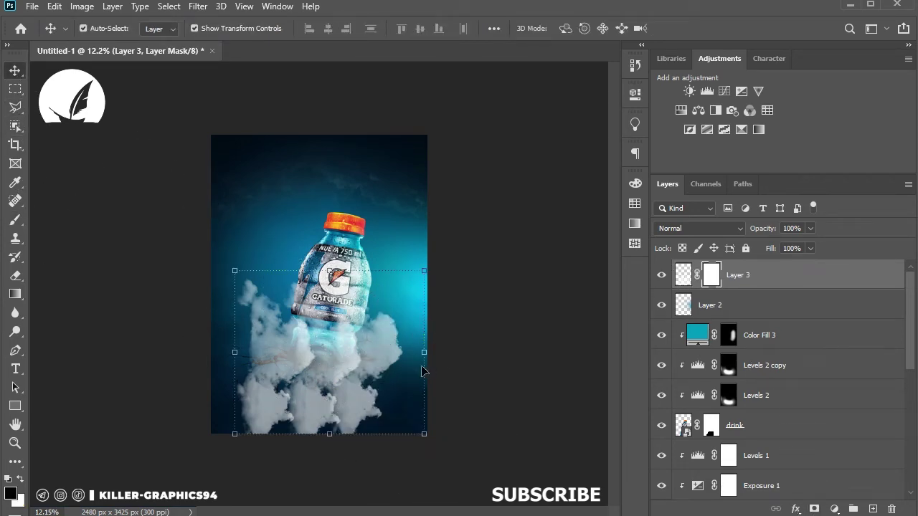
Paint black cloud strokes at 25% opacity on Layer 3's mask to fade smoke over the bottle
{"action": "left_click", "coordinate": [15, 220]}
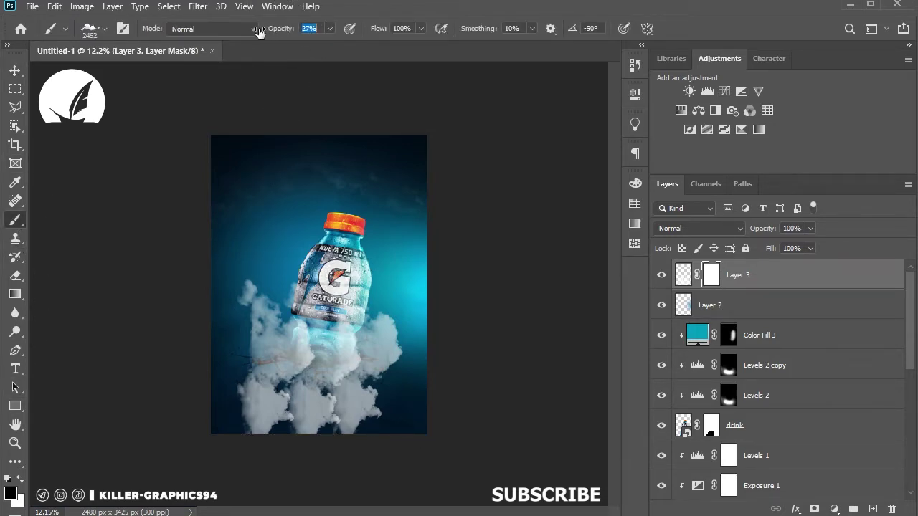
{"action": "left_click_drag", "start_coordinate": [297, 390], "coordinate": [277, 430]}
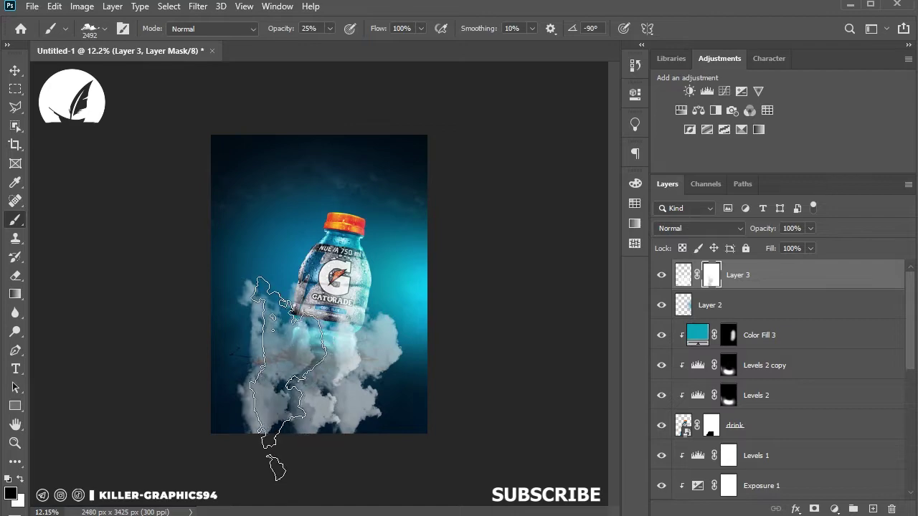
{"action": "right_click", "coordinate": [379, 278]}
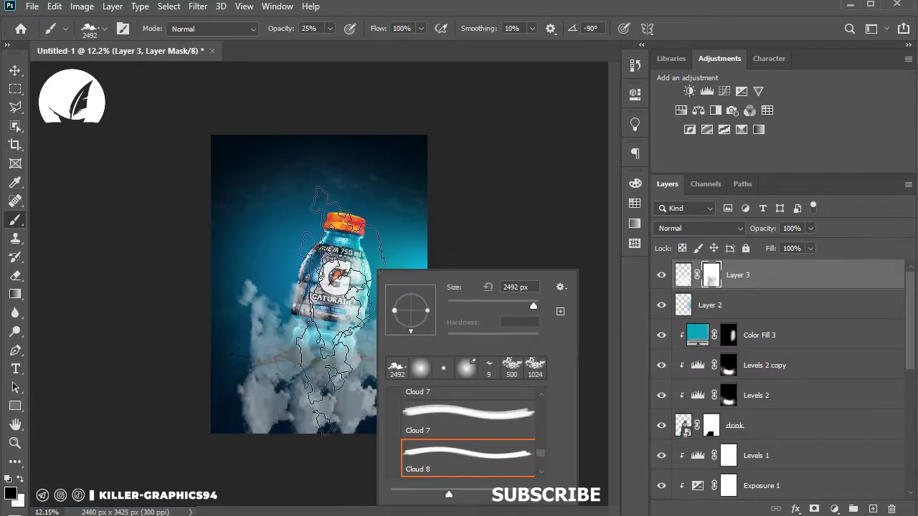
{"action": "key", "text": "Return"}
{"action": "left_click", "coordinate": [326, 373]}
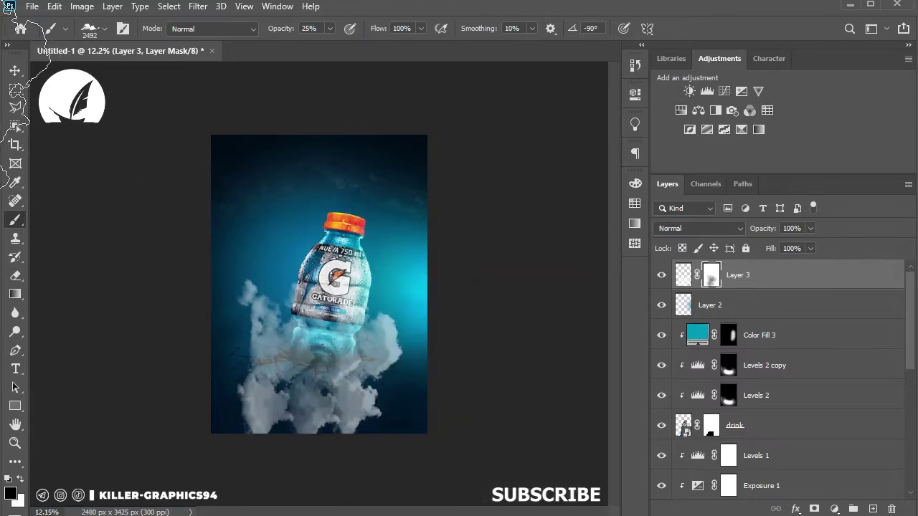
Scale and widen the Layer 3 smoke across the lower poster and lower its opacity to 52%
{"action": "key", "text": "v"}
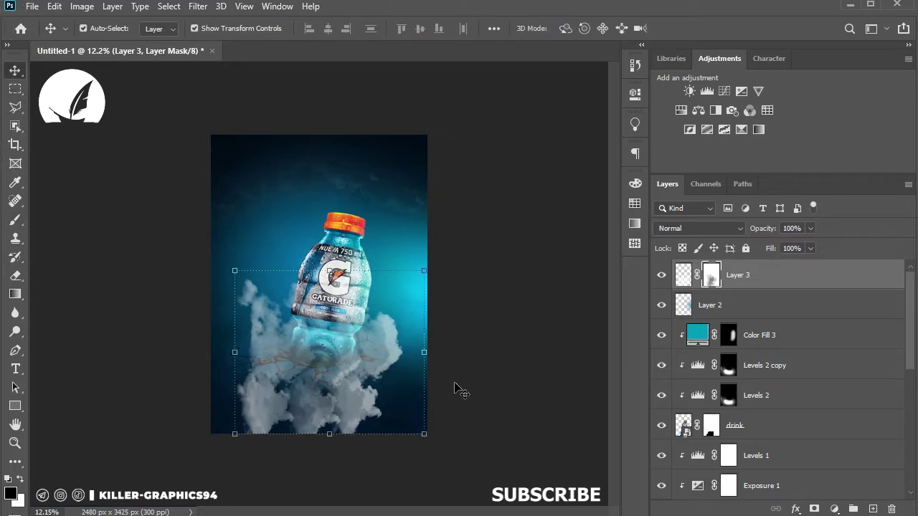
{"action": "left_click_drag", "start_coordinate": [334, 271], "coordinate": [336, 244]}
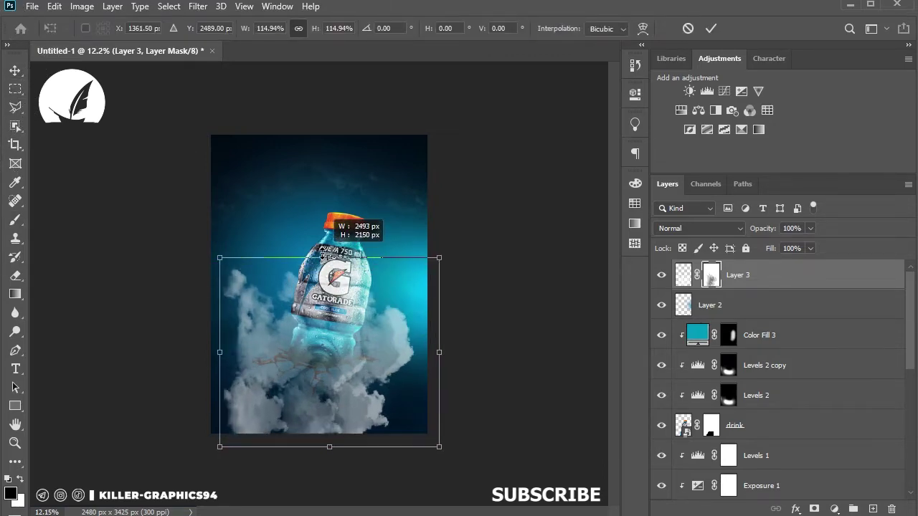
{"action": "left_click_drag", "start_coordinate": [345, 352], "coordinate": [361, 367]}
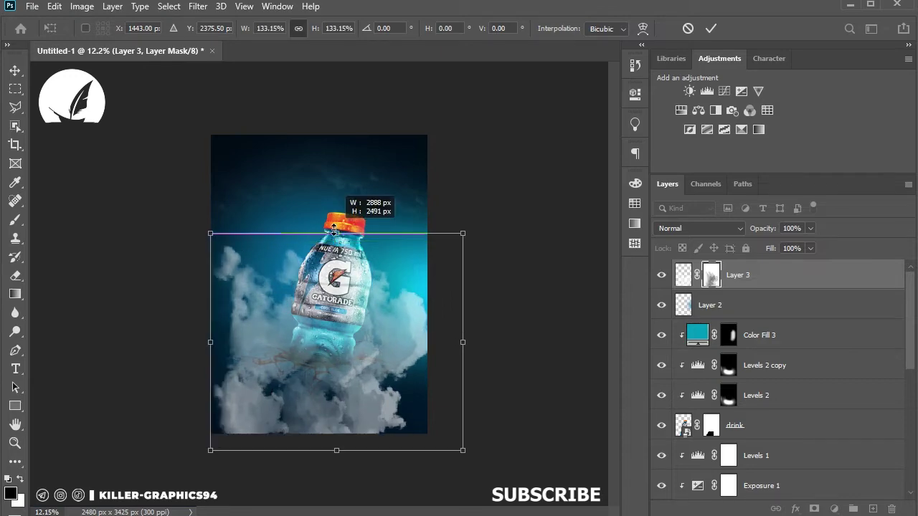
{"action": "left_click_drag", "start_coordinate": [336, 254], "coordinate": [327, 231]}
{"action": "left_click_drag", "start_coordinate": [451, 441], "coordinate": [469, 473]}
{"action": "left_click_drag", "start_coordinate": [467, 371], "coordinate": [478, 364]}
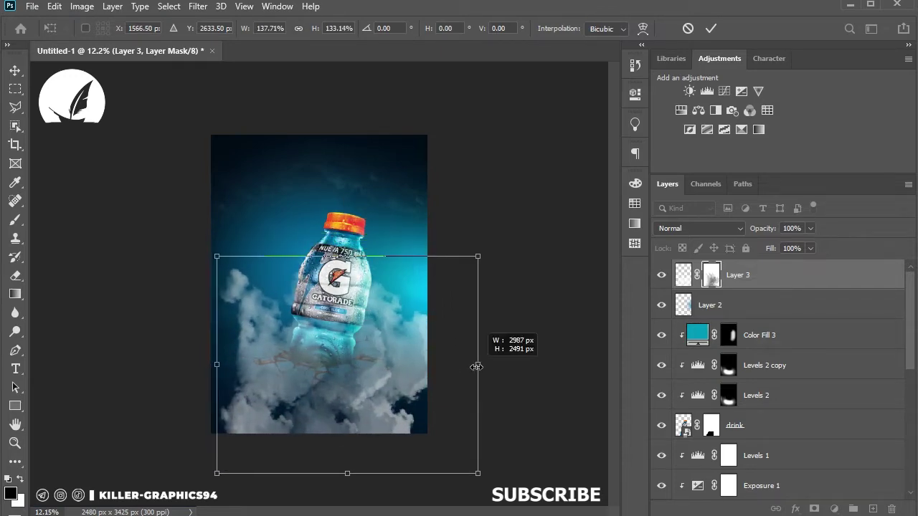
{"action": "left_click_drag", "start_coordinate": [217, 364], "coordinate": [209, 367]}
{"action": "key", "text": "Return"}
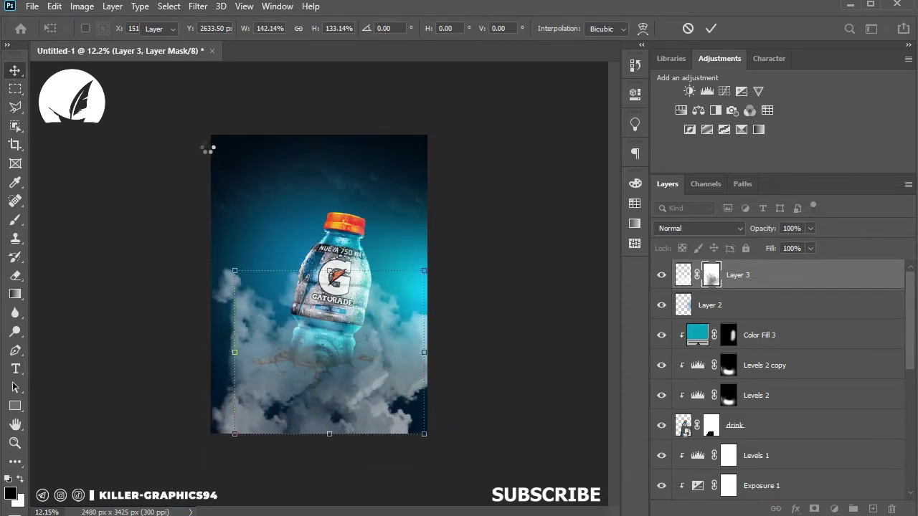
{"action": "left_click_drag", "start_coordinate": [759, 236], "coordinate": [737, 243]}
{"action": "left_click", "coordinate": [715, 228]}
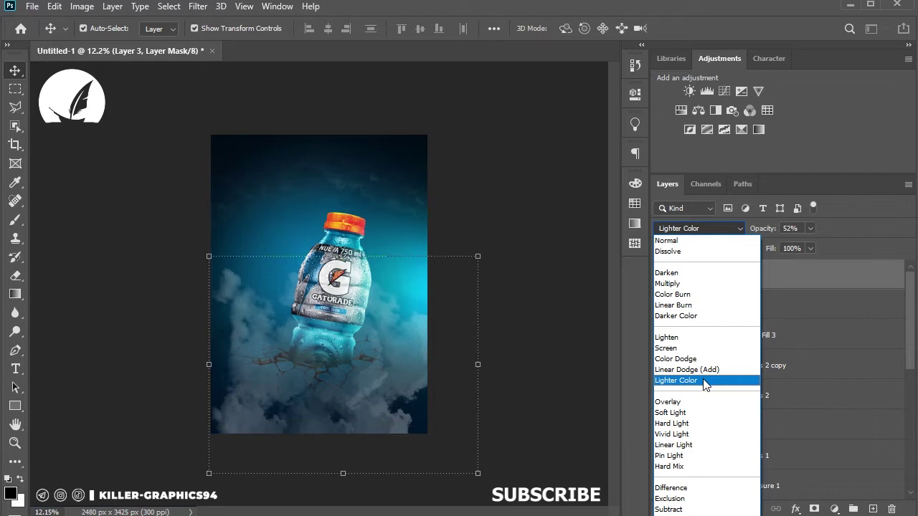
Set Layer 3 to Overlay blend mode and slightly stretch and nudge the smoke into place
{"action": "left_click", "coordinate": [706, 403]}
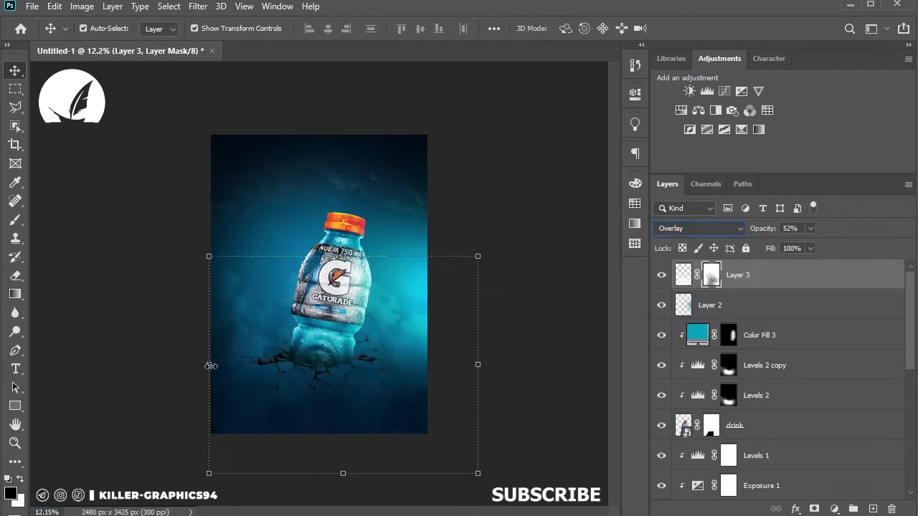
{"action": "left_click_drag", "start_coordinate": [211, 366], "coordinate": [199, 364]}
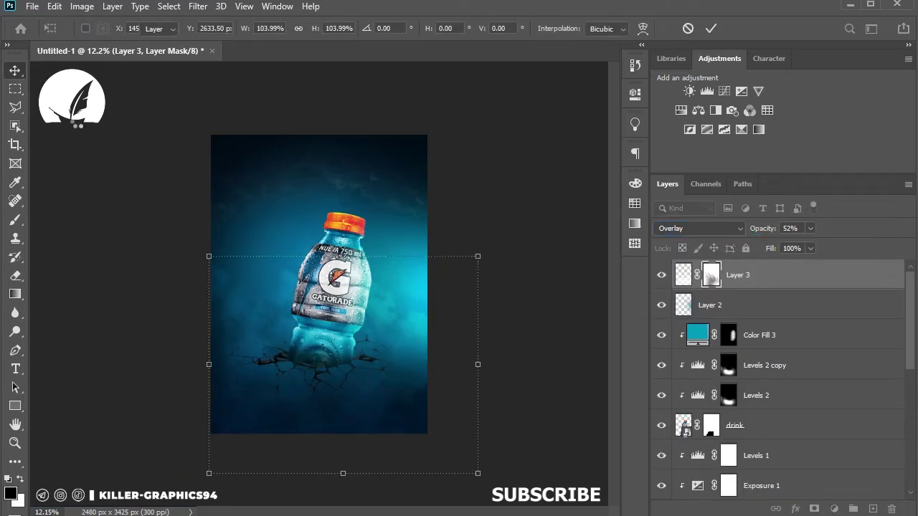
{"action": "key", "text": "Return"}
{"action": "left_click", "coordinate": [113, 161]}
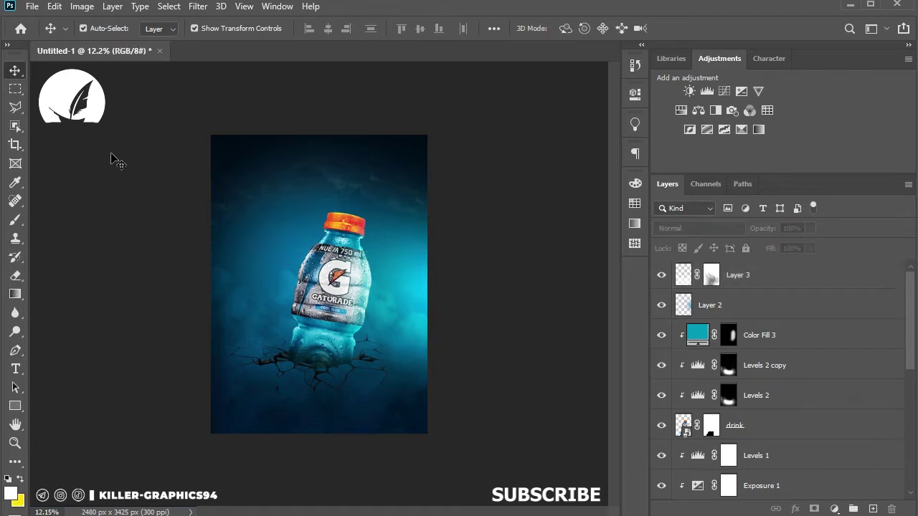
{"action": "left_click", "coordinate": [242, 349]}
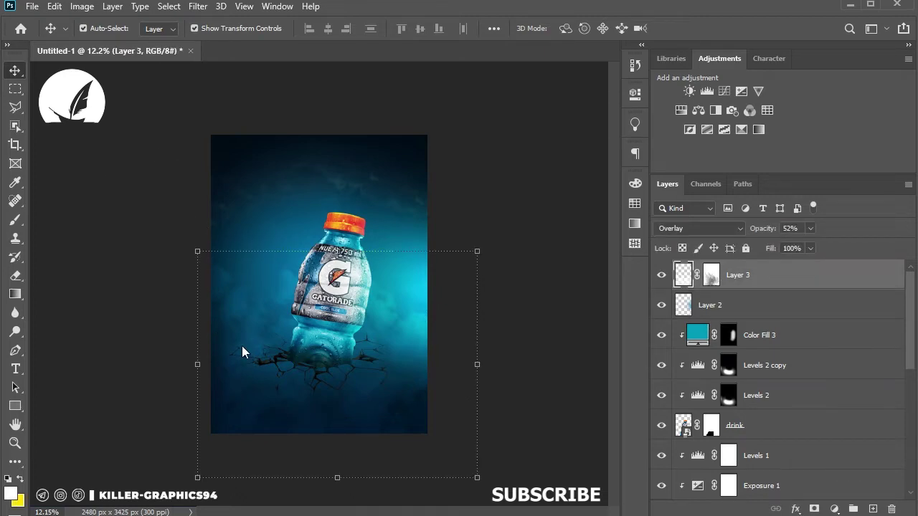
{"action": "left_click_drag", "start_coordinate": [242, 348], "coordinate": [241, 346]}
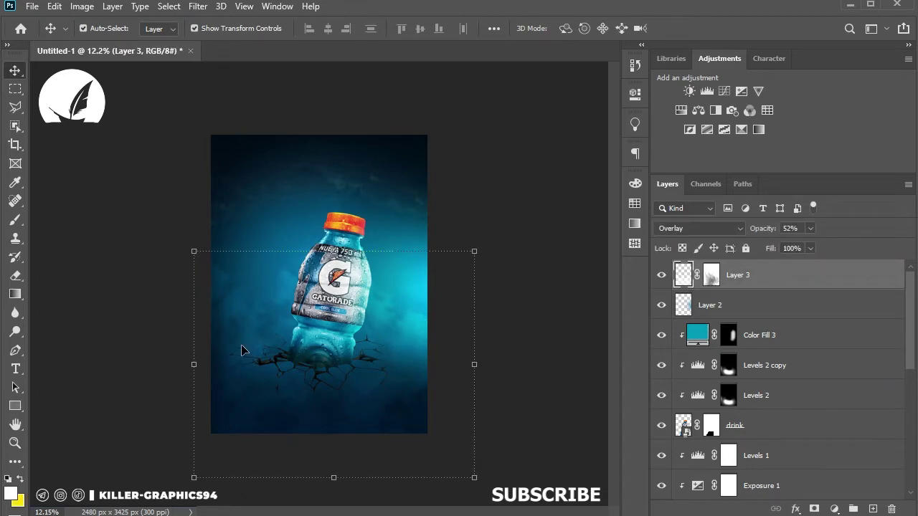
{"action": "left_click", "coordinate": [576, 208]}
{"action": "scroll", "coordinate": [293, 273], "scroll_direction": "up", "scroll_amount": 2}
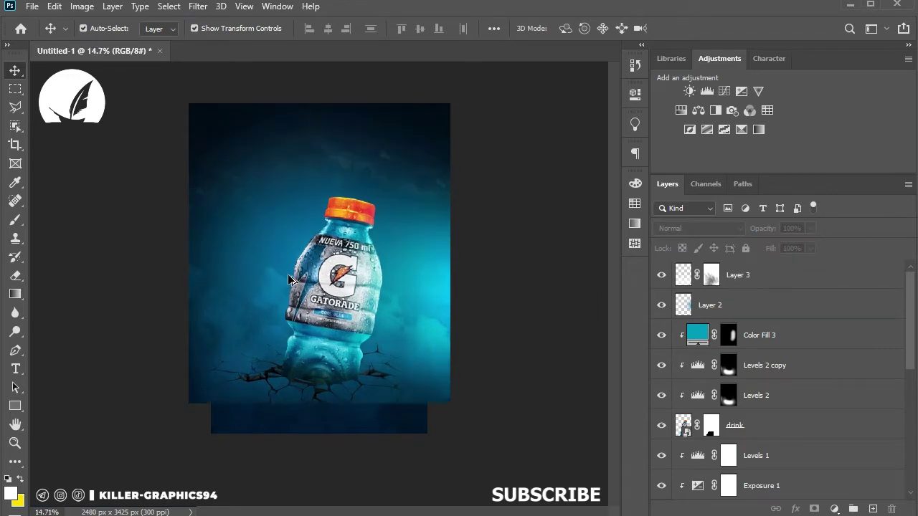
{"action": "left_click", "coordinate": [33, 7]}
Place the thunder image and shrink it into the upper-left sky above the bottle
{"action": "left_click", "coordinate": [65, 289]}
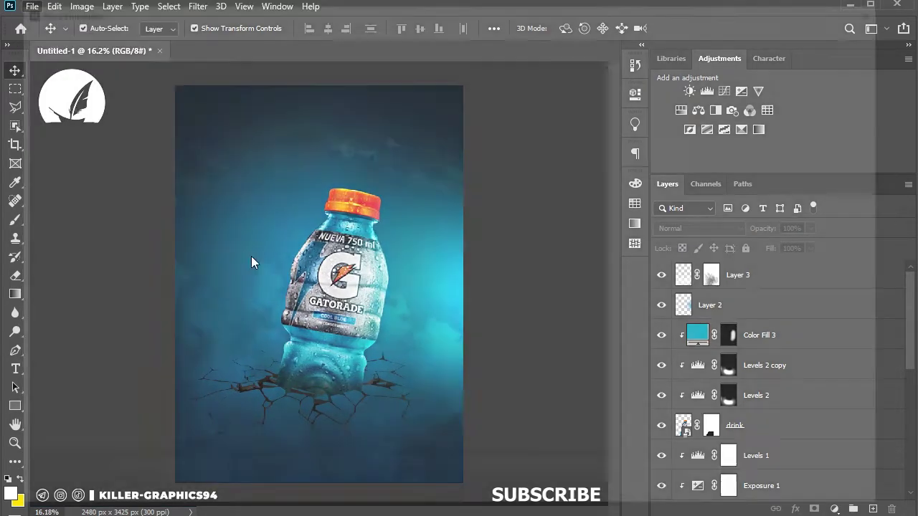
{"action": "left_click", "coordinate": [624, 114]}
{"action": "left_click", "coordinate": [777, 498]}
{"action": "scroll", "coordinate": [322, 287], "scroll_direction": "up", "scroll_amount": 2}
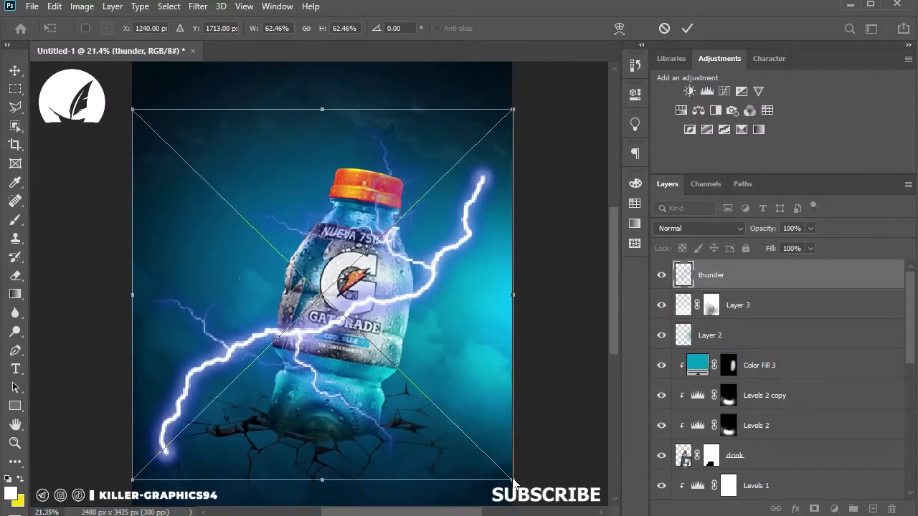
{"action": "left_click_drag", "start_coordinate": [512, 480], "coordinate": [440, 400]}
{"action": "mouse_move", "coordinate": [364, 297]}
{"action": "left_mouse_down"}
{"action": "mouse_move", "coordinate": [307, 167]}
{"action": "mouse_move", "coordinate": [373, 154]}
{"action": "left_mouse_up"}
{"action": "left_click_drag", "start_coordinate": [204, 237], "coordinate": [256, 204]}
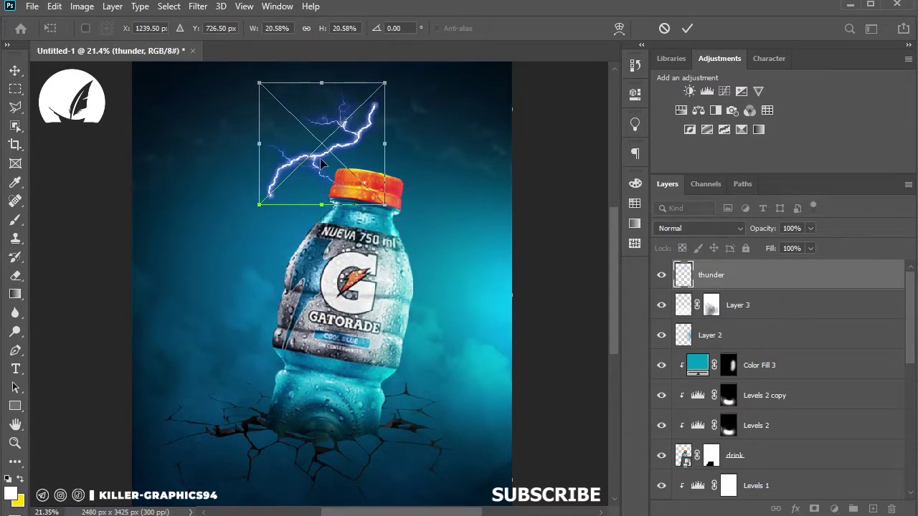
{"action": "left_click_drag", "start_coordinate": [316, 143], "coordinate": [244, 129]}
{"action": "left_click_drag", "start_coordinate": [307, 194], "coordinate": [353, 231]}
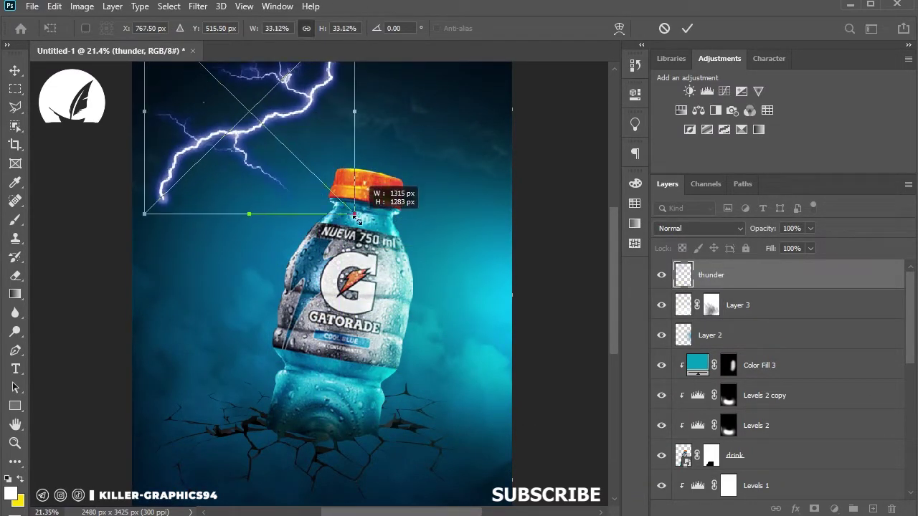
Warp the lightning bolt into a new curve and move it higher
{"action": "right_click", "coordinate": [290, 117]}
{"action": "left_click", "coordinate": [304, 271]}
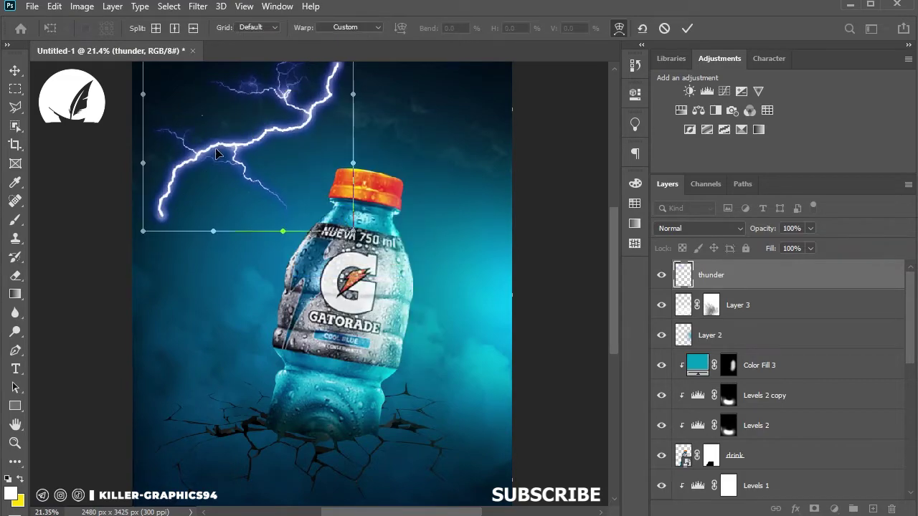
{"action": "left_click_drag", "start_coordinate": [324, 134], "coordinate": [313, 127]}
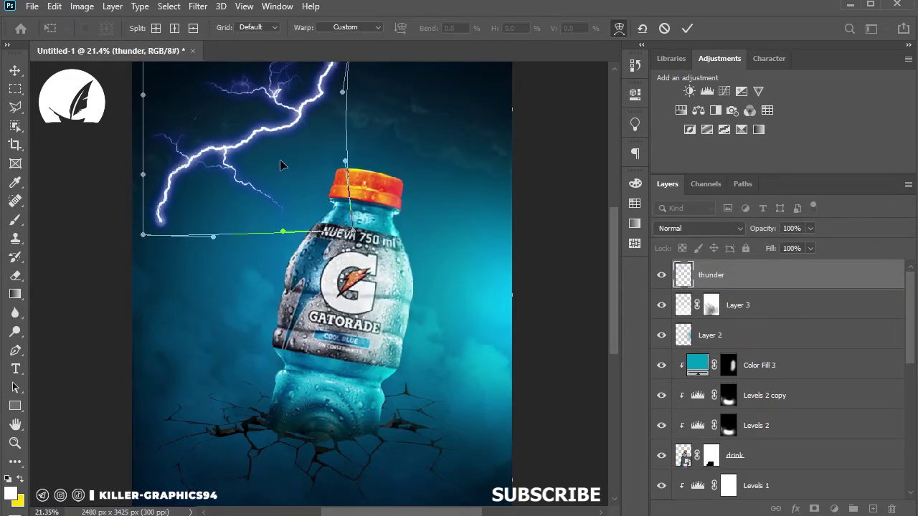
{"action": "key", "text": "Return"}
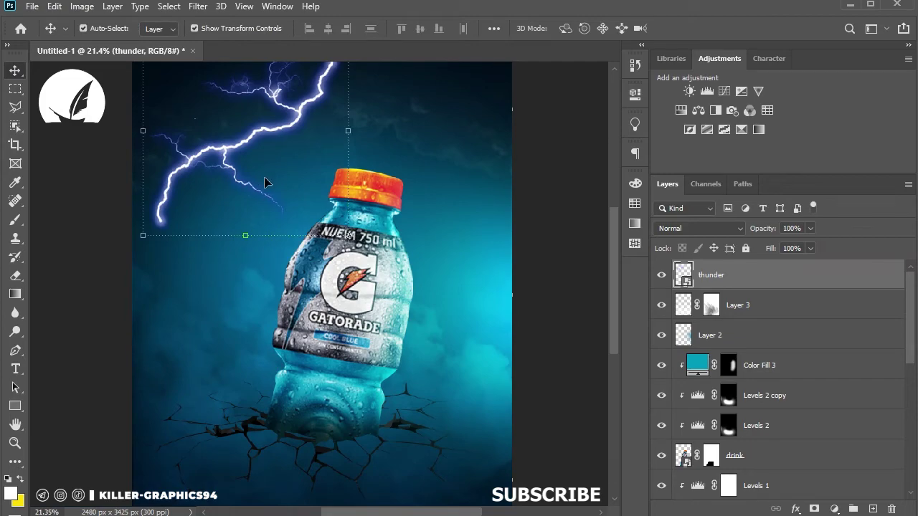
{"action": "left_click_drag", "start_coordinate": [265, 182], "coordinate": [388, 242]}
{"action": "scroll", "coordinate": [323, 201], "scroll_direction": "up", "scroll_amount": 2}
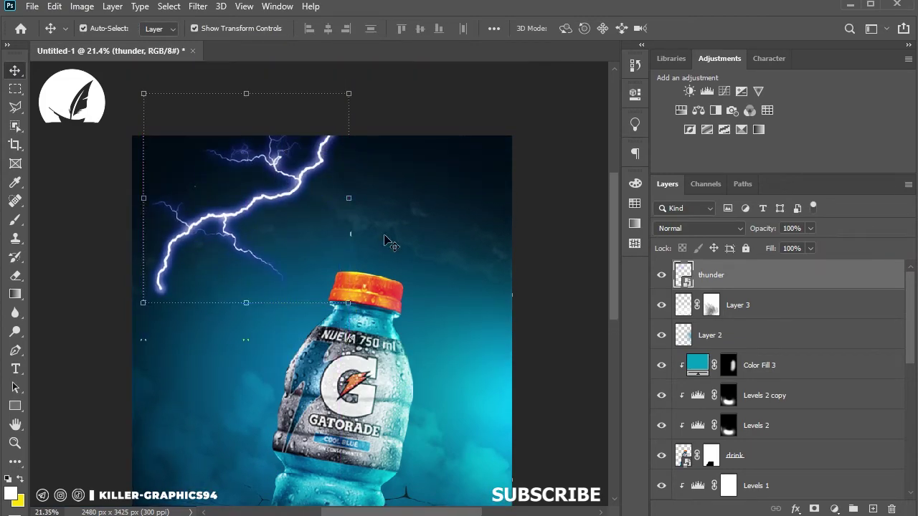
Add a layer mask to the thunder layer, undoing the mask mistakenly added to Layer 3
{"action": "key", "text": "b"}
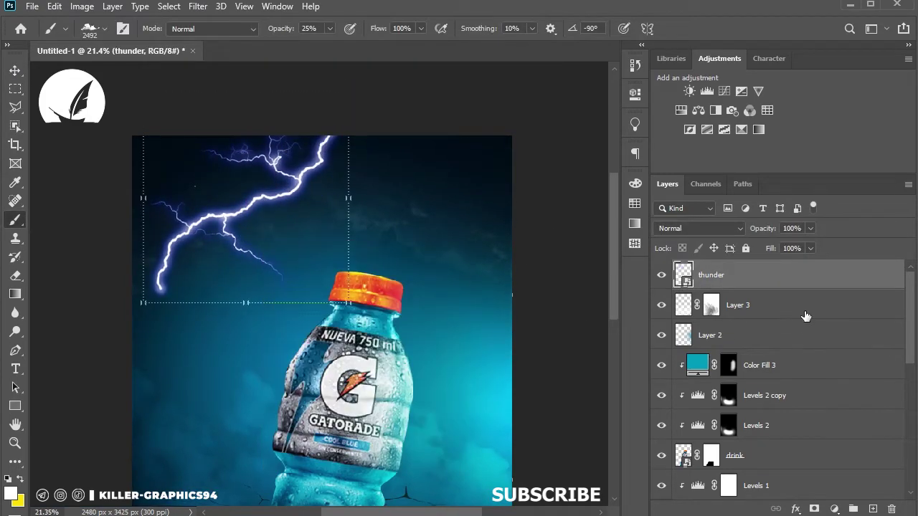
{"action": "left_click", "coordinate": [807, 317]}
{"action": "left_click", "coordinate": [814, 509]}
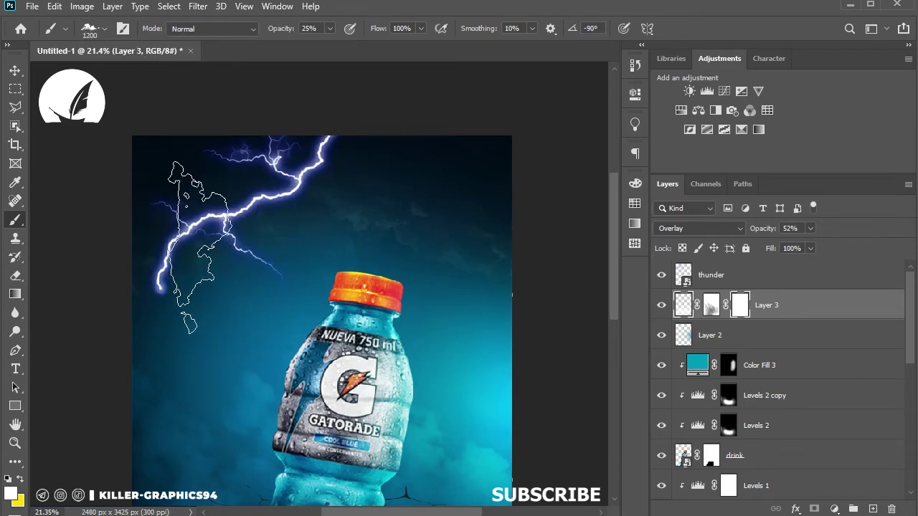
{"action": "key", "text": "ctrl+z"}
{"action": "left_click", "coordinate": [739, 275]}
{"action": "left_click", "coordinate": [814, 509]}
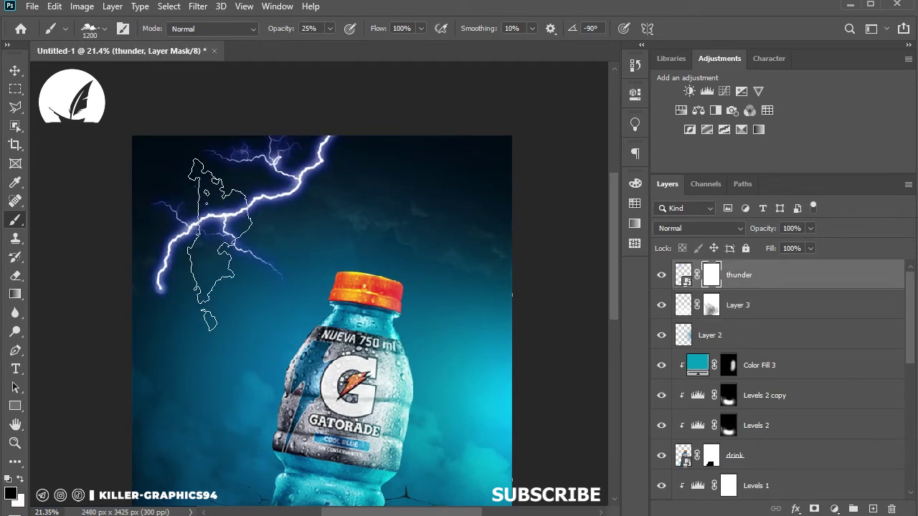
Paint the thunder mask with a cloud brush rotated to -47° to fade the lower-left tip
{"action": "right_click", "coordinate": [332, 231]}
{"action": "left_click_drag", "start_coordinate": [371, 286], "coordinate": [384, 283]}
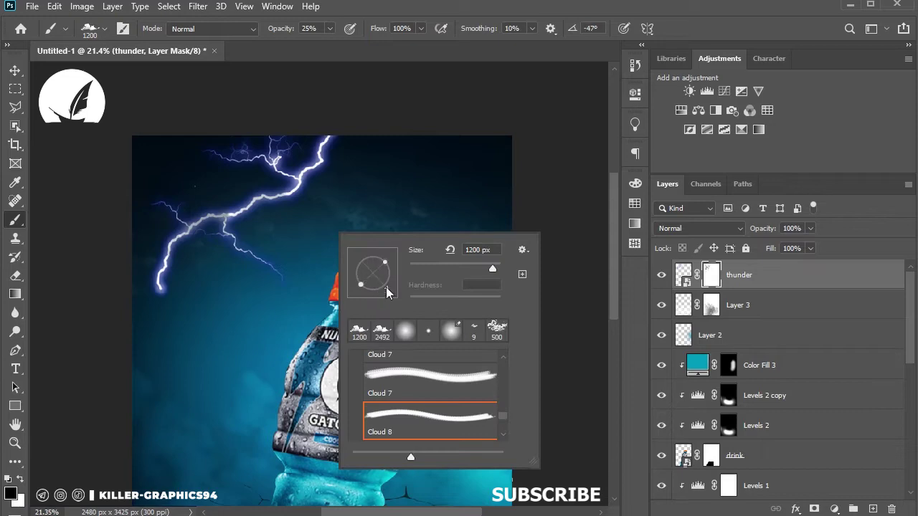
{"action": "key", "text": "Return"}
{"action": "left_click", "coordinate": [149, 297]}
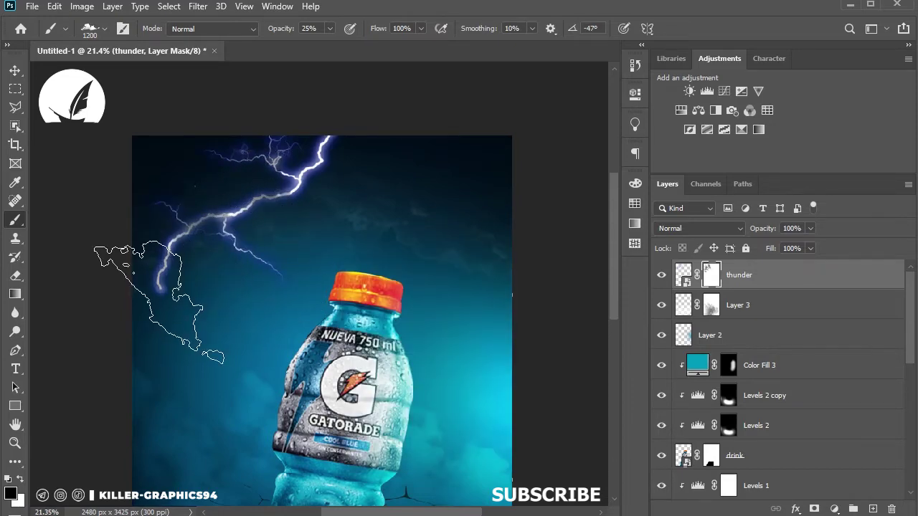
{"action": "left_click", "coordinate": [301, 29]}
{"action": "type", "text": "46"}
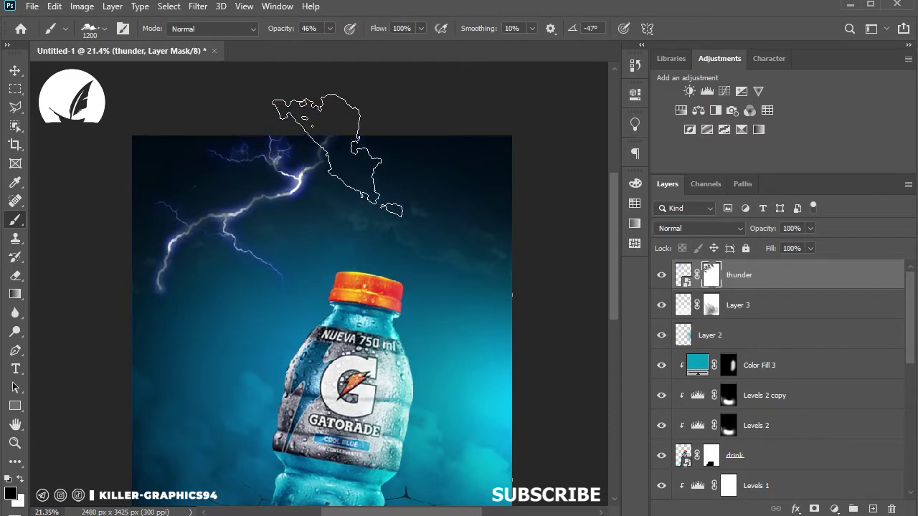
Lower the thunder layer's opacity to 68% and set its blend mode to Soft Light
{"action": "key", "text": "v"}
{"action": "left_click_drag", "start_coordinate": [759, 231], "coordinate": [746, 232]}
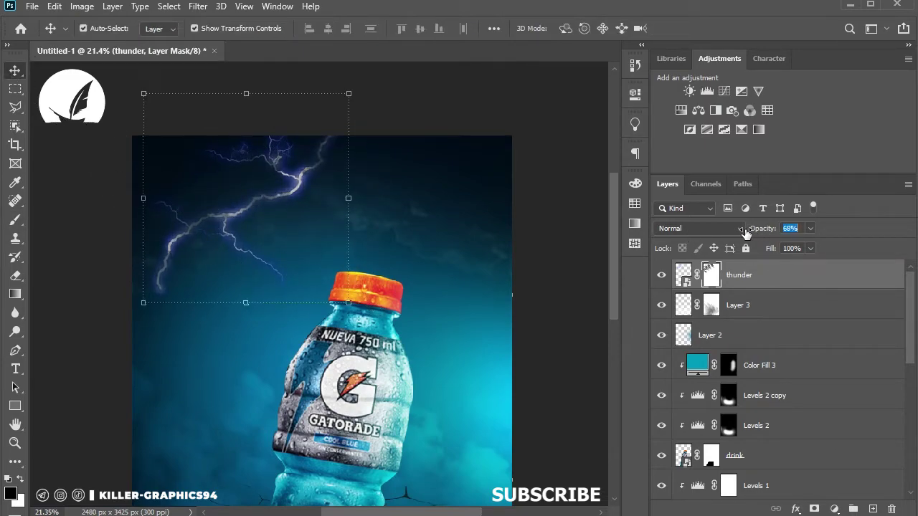
{"action": "scroll", "coordinate": [436, 106], "scroll_direction": "down", "scroll_amount": 2, "text": "alt"}
{"action": "scroll", "coordinate": [436, 106], "scroll_direction": "up", "scroll_amount": 1, "text": "alt"}
{"action": "left_click", "coordinate": [683, 275]}
{"action": "left_click", "coordinate": [700, 229]}
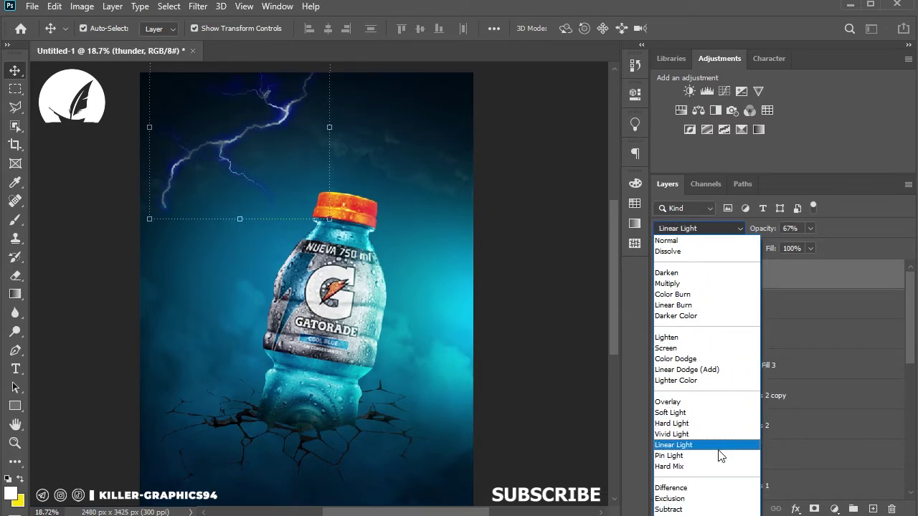
{"action": "left_click", "coordinate": [703, 412]}
{"action": "left_click", "coordinate": [250, 141]}
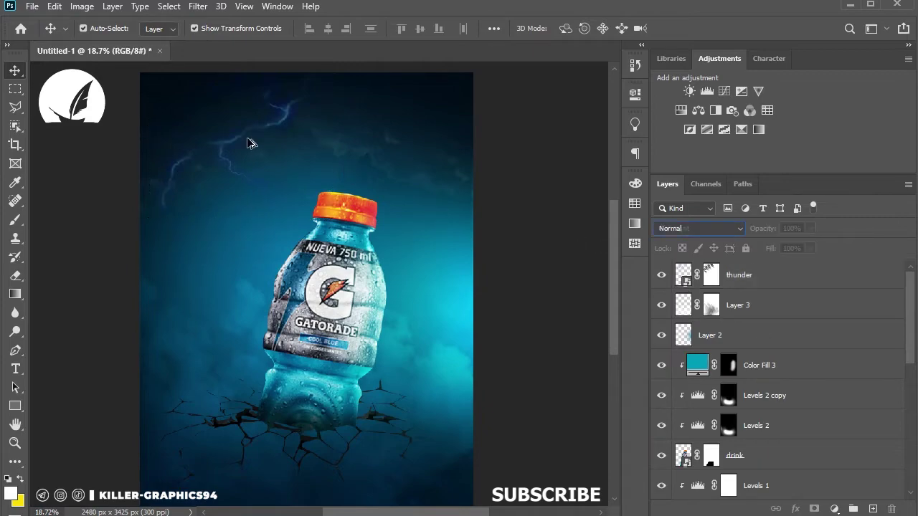
{"action": "scroll", "coordinate": [255, 131], "scroll_direction": "up", "scroll_amount": 1, "text": "alt"}
Duplicate the lightning, flip the copy horizontally and place it in the upper-right sky
{"action": "left_click_drag", "start_coordinate": [255, 131], "coordinate": [498, 112]}
{"action": "key", "text": "ctrl+t"}
{"action": "right_click", "coordinate": [474, 145]}
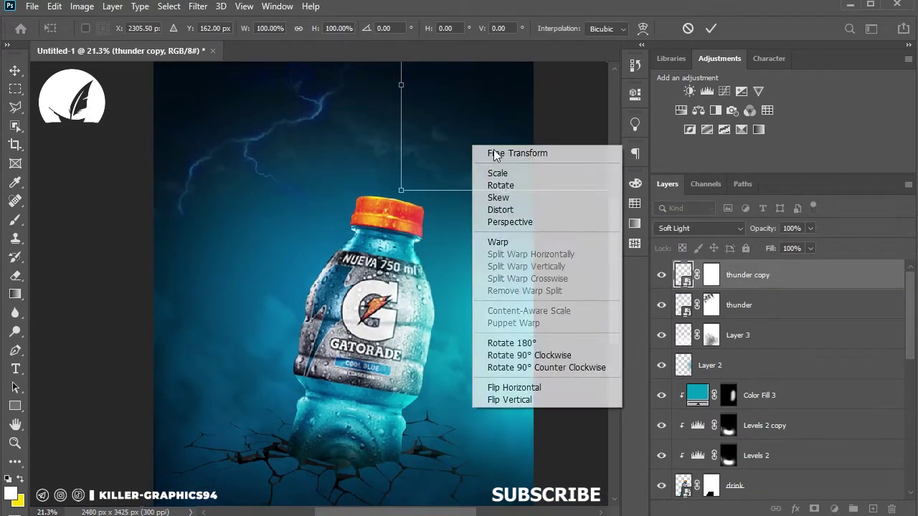
{"action": "left_click", "coordinate": [495, 404]}
{"action": "mouse_move", "coordinate": [522, 146]}
{"action": "left_mouse_down"}
{"action": "mouse_move", "coordinate": [465, 148]}
{"action": "mouse_move", "coordinate": [510, 105]}
{"action": "left_mouse_up"}
{"action": "key", "text": "Return"}
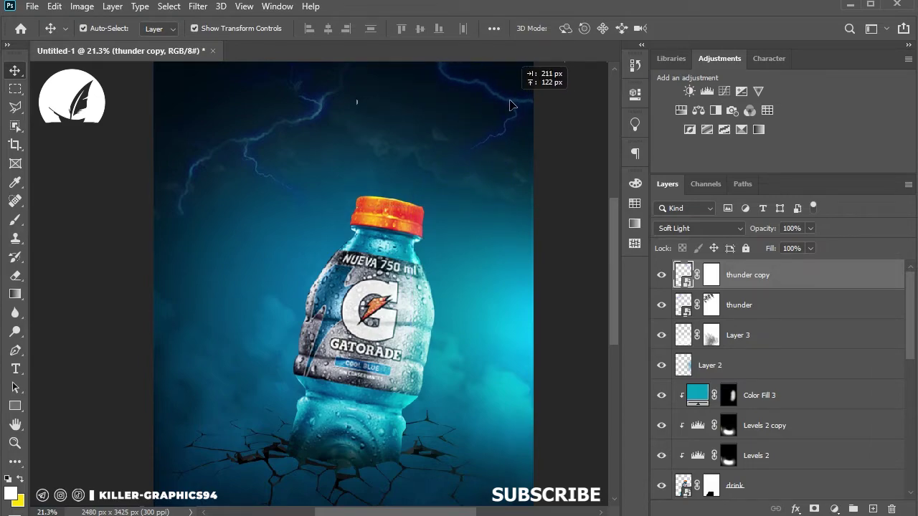
{"action": "left_click", "coordinate": [570, 298]}
{"action": "scroll", "coordinate": [500, 213], "scroll_direction": "down", "scroll_amount": 2}
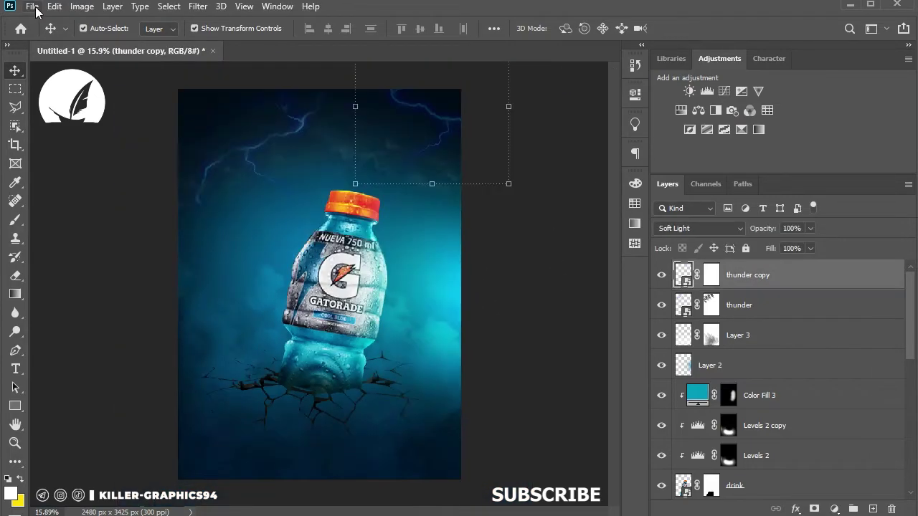
{"action": "left_click", "coordinate": [33, 7]}
Embed maxresdefault (1) scaled over the whole poster in Lighten mode, with a Levels layer above
{"action": "left_click", "coordinate": [44, 289]}
{"action": "left_click", "coordinate": [780, 495]}
{"action": "left_click_drag", "start_coordinate": [429, 479], "coordinate": [465, 502]}
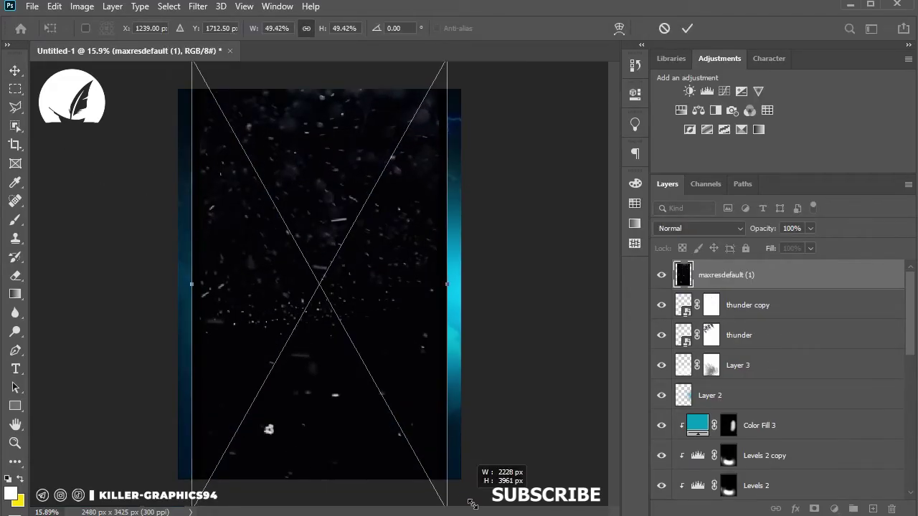
{"action": "key", "text": "shift+alt+f"}
{"action": "key", "text": "Return"}
{"action": "left_click", "coordinate": [700, 228]}
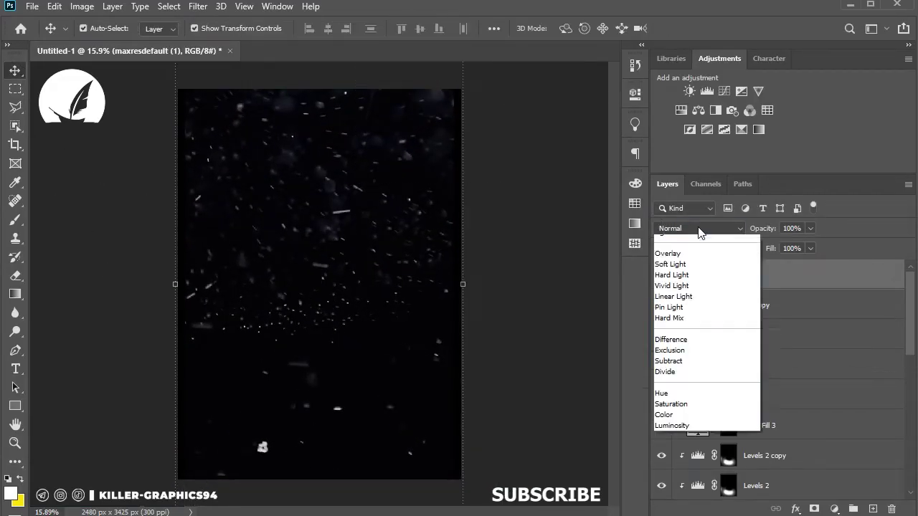
{"action": "left_click", "coordinate": [704, 341]}
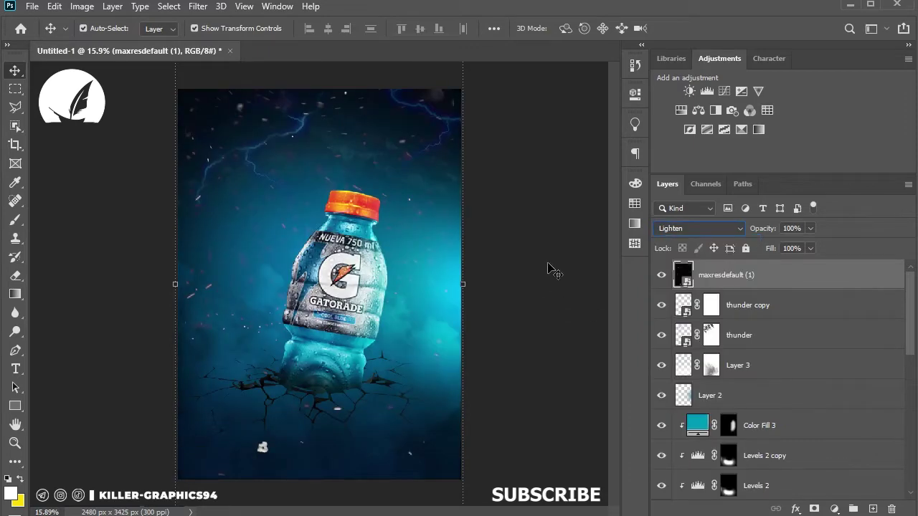
{"action": "left_click", "coordinate": [705, 103]}
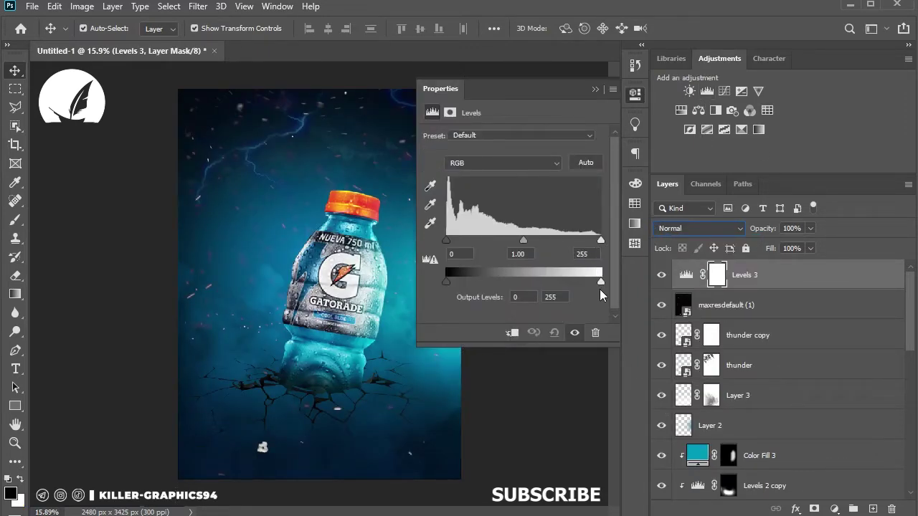
Clip Levels 3 to the particles and set its inputs to about 51/221
{"action": "mouse_move", "coordinate": [597, 240]}
{"action": "left_mouse_down"}
{"action": "mouse_move", "coordinate": [568, 239]}
{"action": "mouse_move", "coordinate": [580, 240]}
{"action": "left_mouse_up"}
{"action": "left_click", "coordinate": [512, 333]}
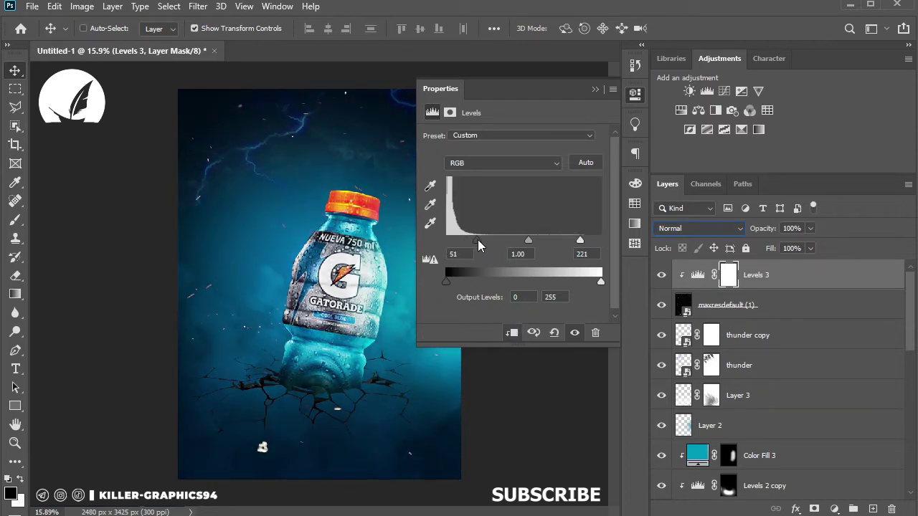
{"action": "left_click_drag", "start_coordinate": [477, 240], "coordinate": [479, 239]}
{"action": "left_click", "coordinate": [595, 91]}
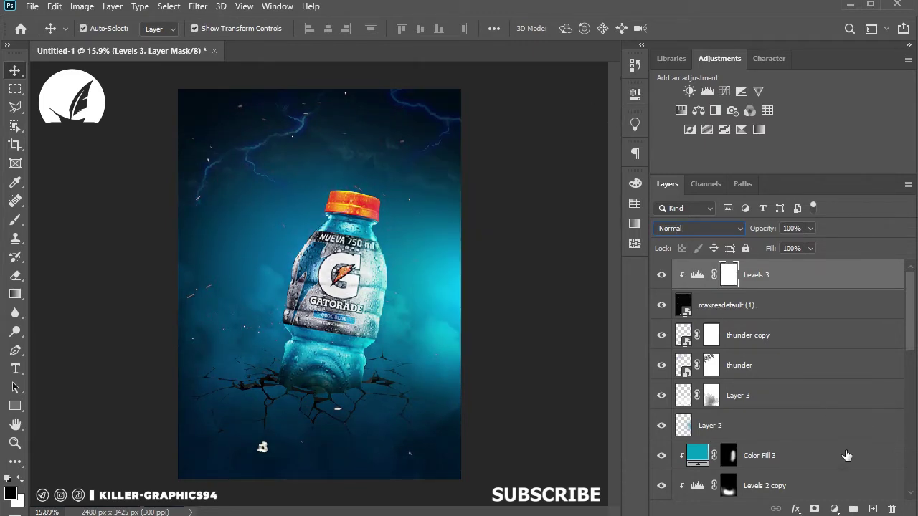
Add a clipped Hue/Saturation with Colorize, Hue 204, Saturation 100, Lightness -4
{"action": "left_click", "coordinate": [681, 111]}
{"action": "left_click", "coordinate": [498, 266]}
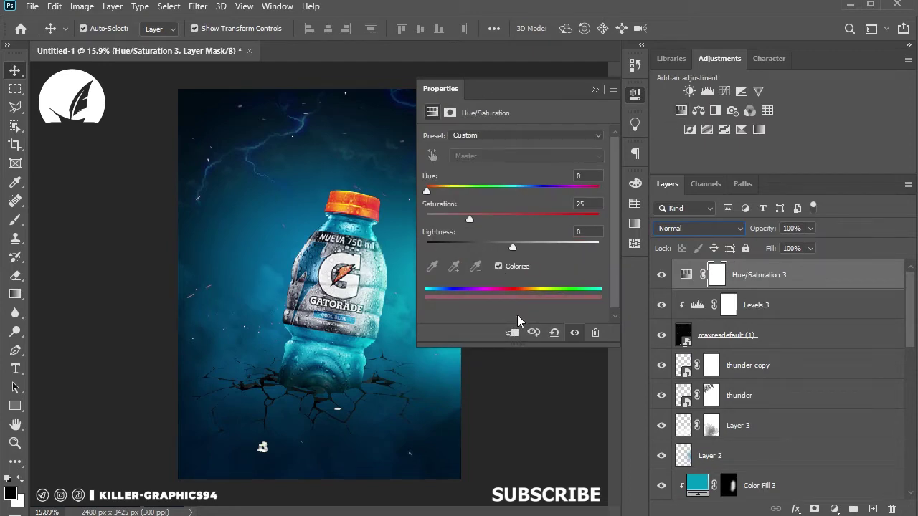
{"action": "left_click", "coordinate": [513, 333]}
{"action": "left_click", "coordinate": [513, 333]}
{"action": "left_click", "coordinate": [513, 332]}
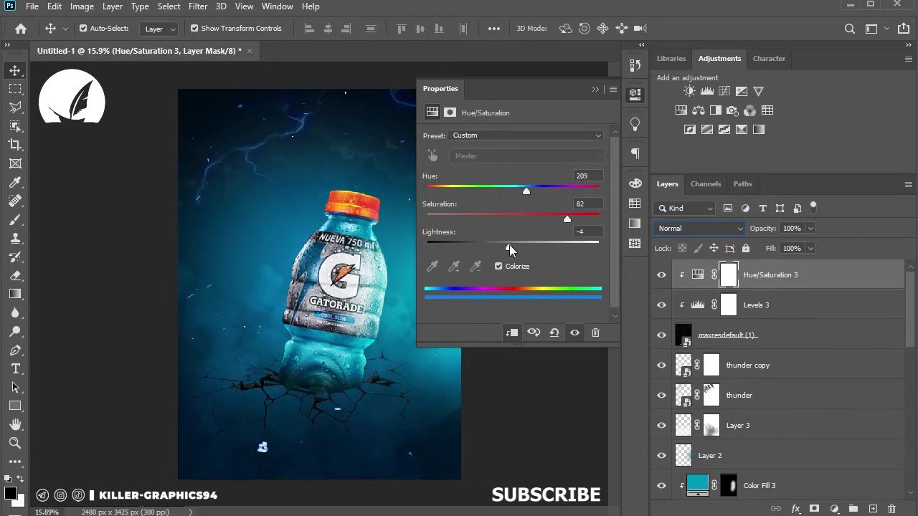
{"action": "left_click_drag", "start_coordinate": [567, 219], "coordinate": [611, 227]}
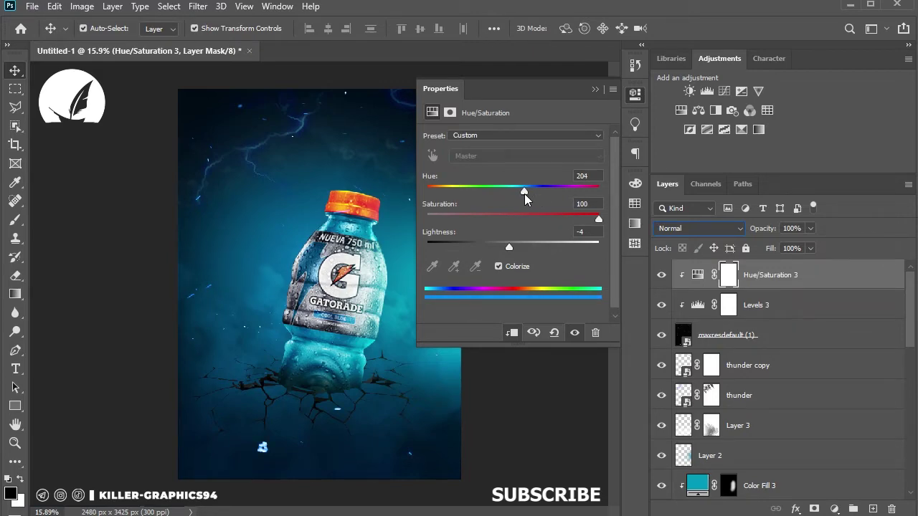
{"action": "left_click", "coordinate": [595, 89]}
{"action": "left_click", "coordinate": [512, 185]}
{"action": "scroll", "coordinate": [393, 170], "scroll_direction": "up", "scroll_amount": 2}
Embed the second particle image and stretch it to cover the canvas width
{"action": "scroll", "coordinate": [380, 215], "scroll_direction": "down", "scroll_amount": 2}
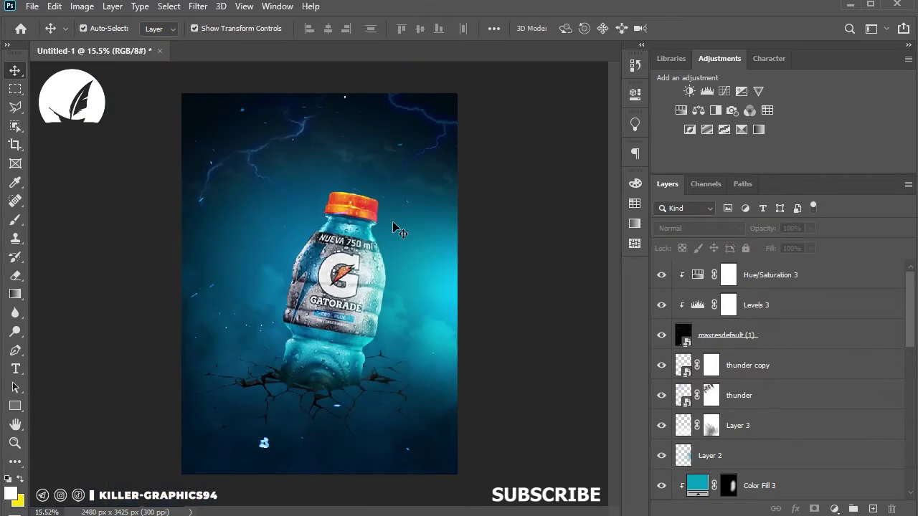
{"action": "scroll", "coordinate": [365, 240], "scroll_direction": "up", "scroll_amount": 1}
{"action": "scroll", "coordinate": [361, 237], "scroll_direction": "up", "scroll_amount": 1}
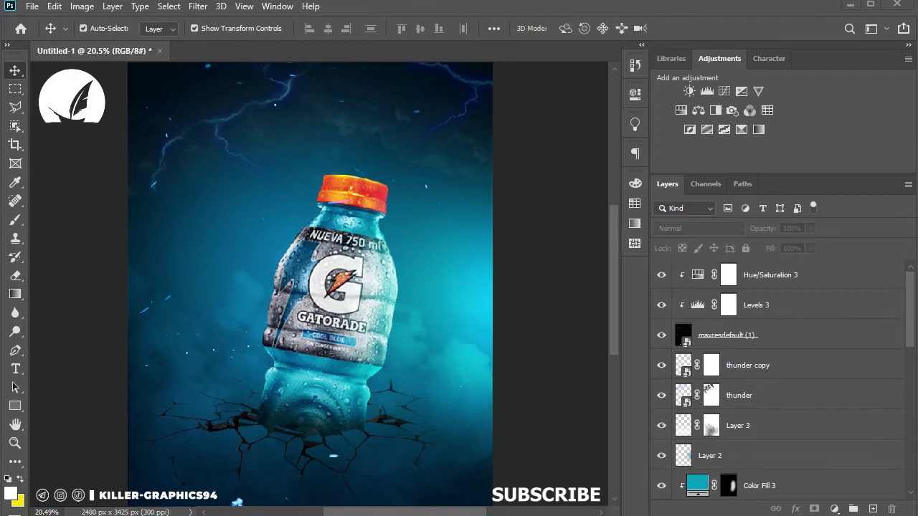
{"action": "scroll", "coordinate": [330, 216], "scroll_direction": "down", "scroll_amount": 1}
{"action": "left_click", "coordinate": [32, 6]}
{"action": "left_click", "coordinate": [93, 291]}
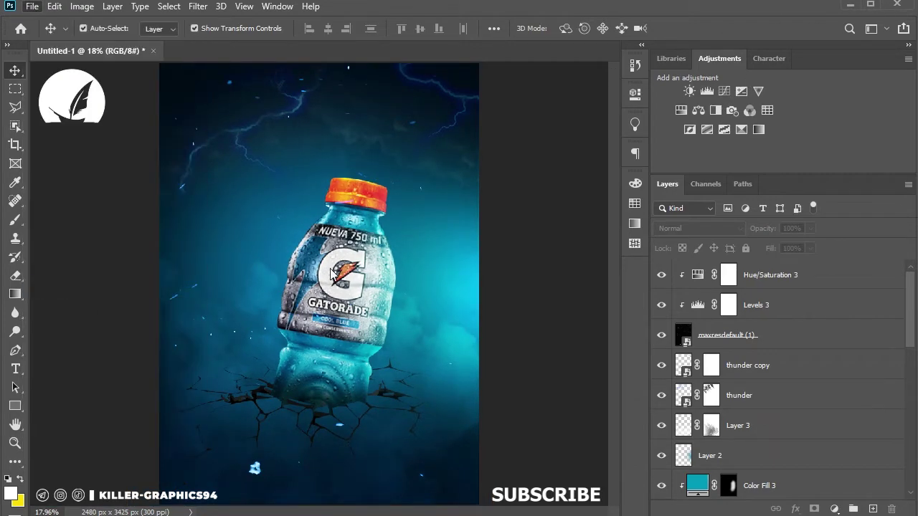
{"action": "left_click", "coordinate": [719, 115]}
{"action": "left_click", "coordinate": [773, 499]}
{"action": "left_click_drag", "start_coordinate": [446, 278], "coordinate": [479, 279]}
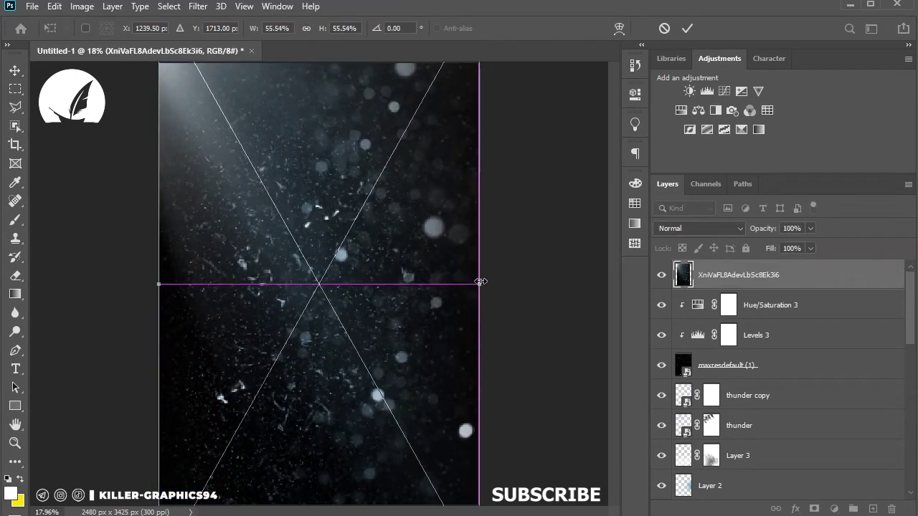
{"action": "key", "text": "Return"}
Set the particle image to Screen and add a clipped Levels with black input 73
{"action": "left_click", "coordinate": [727, 228]}
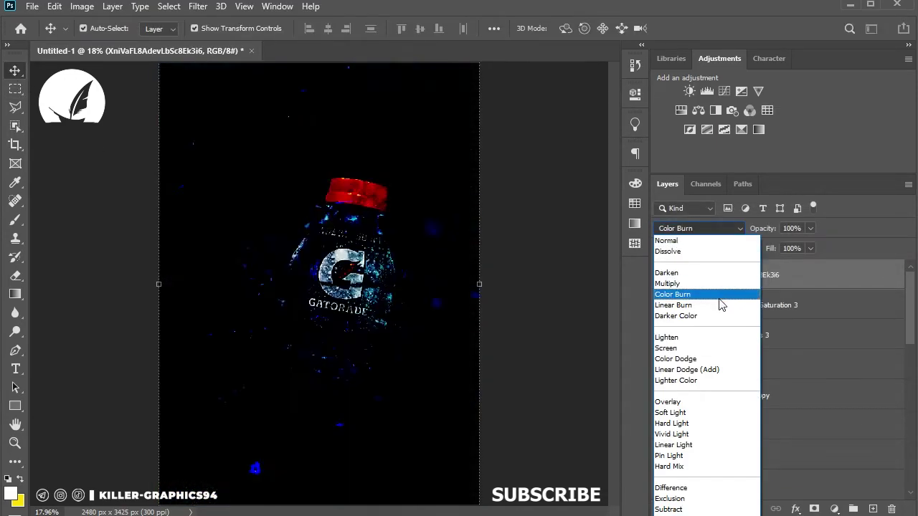
{"action": "left_click", "coordinate": [710, 348]}
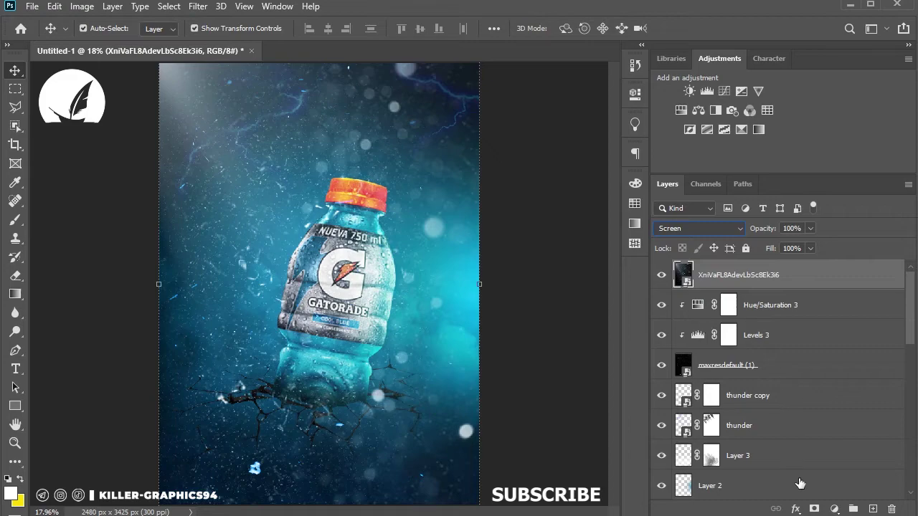
{"action": "left_click", "coordinate": [711, 94]}
{"action": "left_click", "coordinate": [512, 333]}
{"action": "left_click_drag", "start_coordinate": [446, 240], "coordinate": [490, 243]}
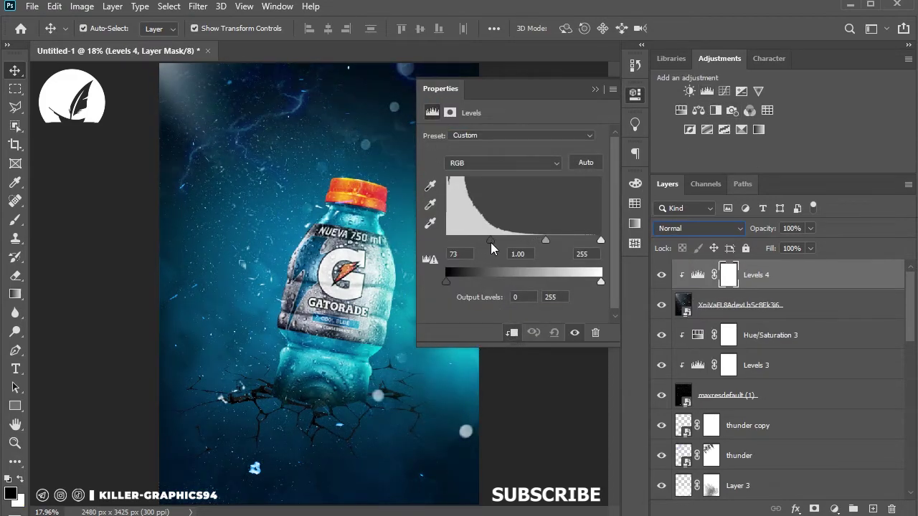
Add a colorized Hue/Saturation layer above Levels 4, tinting blue at hue 209, saturation 73
{"action": "left_click", "coordinate": [595, 88]}
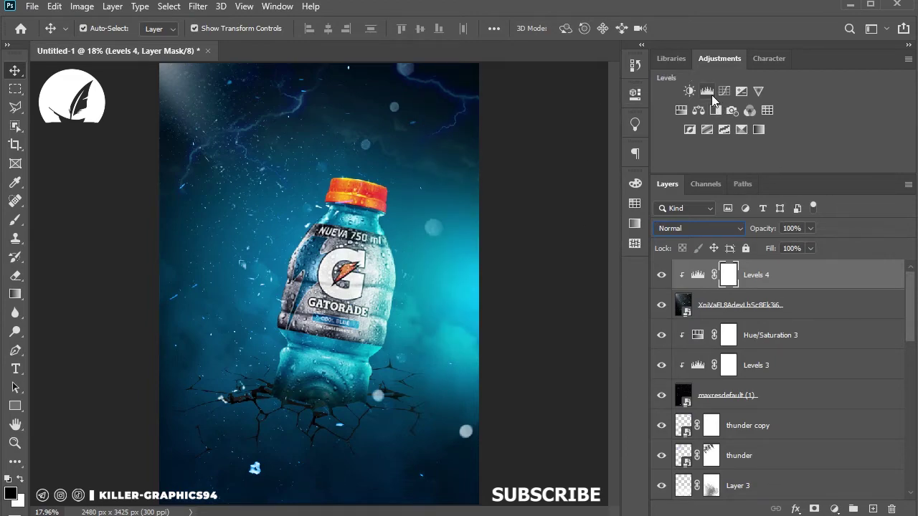
{"action": "left_click", "coordinate": [681, 110]}
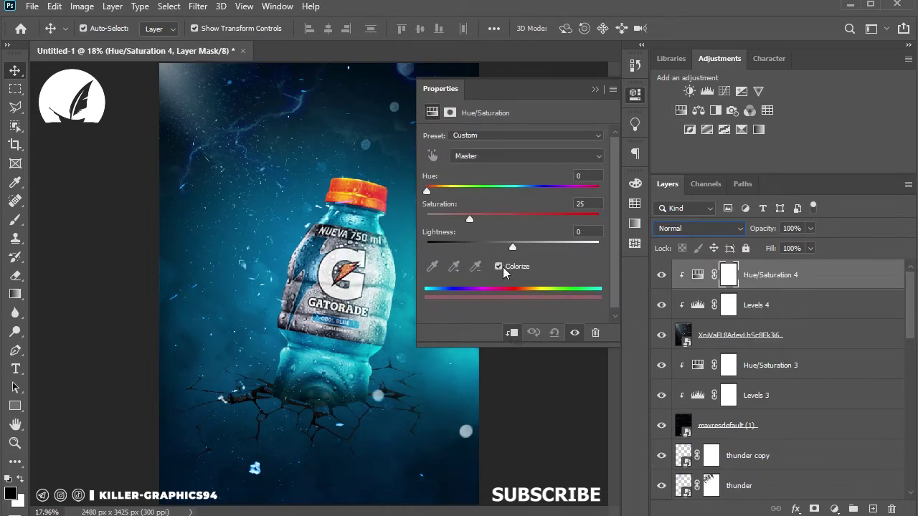
{"action": "left_click_drag", "start_coordinate": [427, 191], "coordinate": [529, 193]}
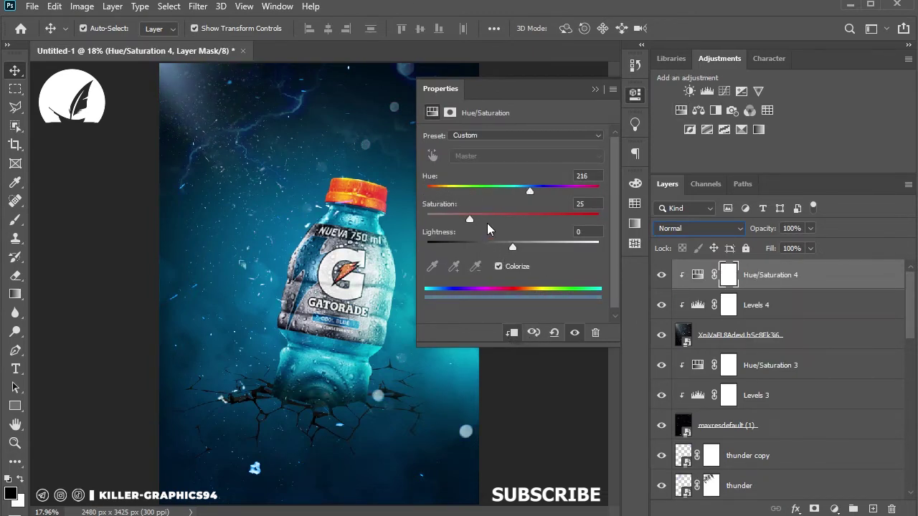
{"action": "left_click_drag", "start_coordinate": [467, 219], "coordinate": [595, 225]}
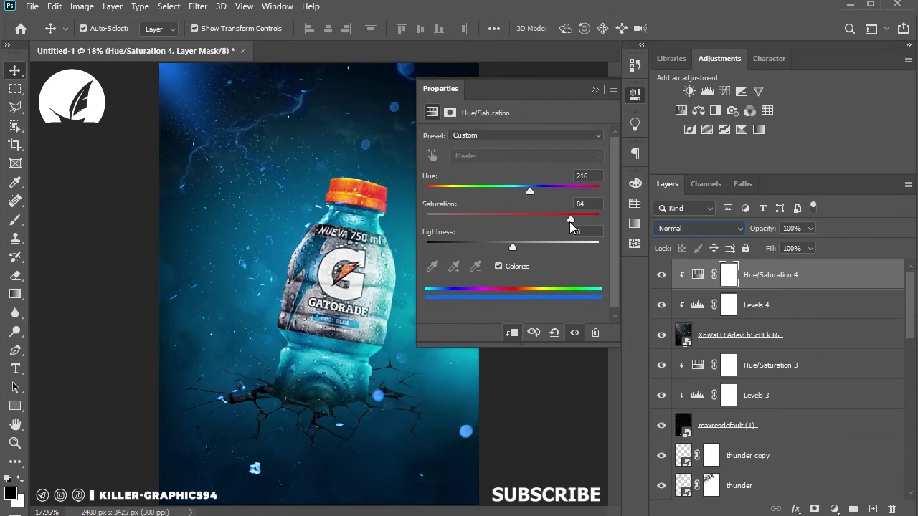
{"action": "left_click_drag", "start_coordinate": [529, 192], "coordinate": [527, 199]}
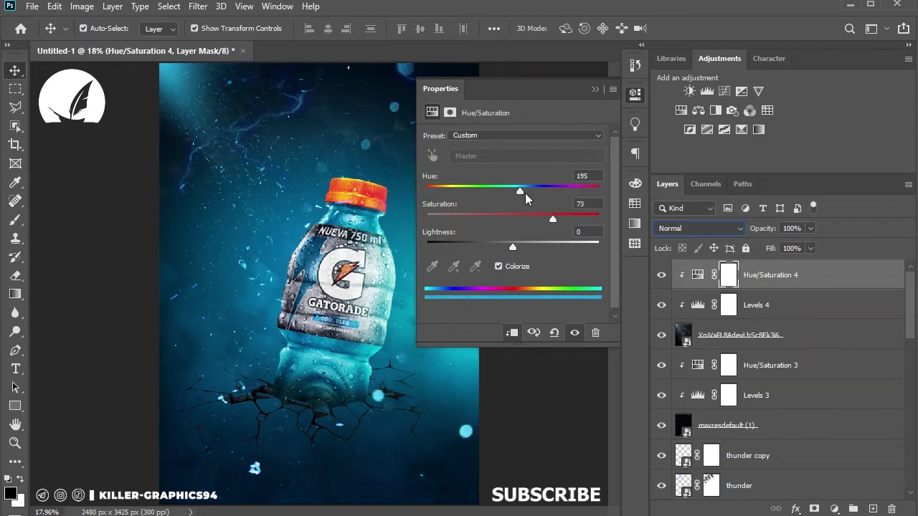
{"action": "left_click", "coordinate": [596, 105]}
{"action": "key", "text": "ctrl+alt+shift+e"}
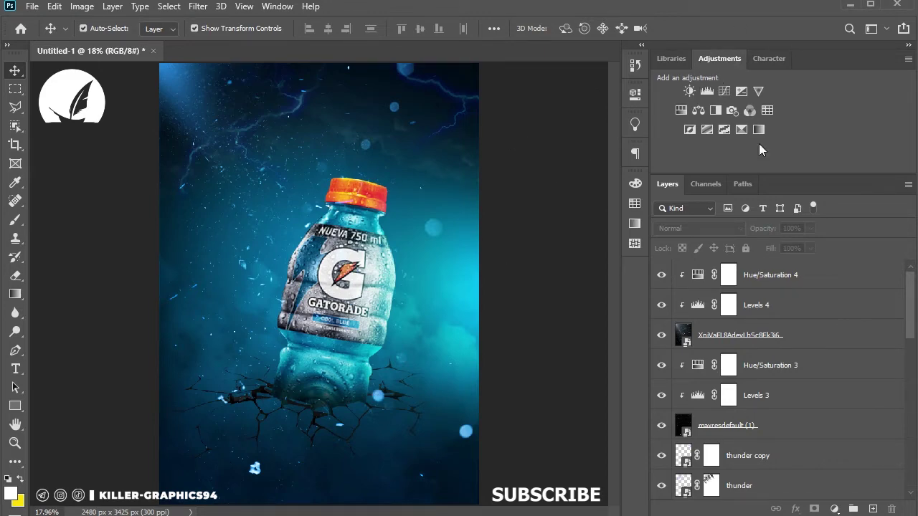
Select every layer from Hue/Saturation 4 down to Color Fill 1 and group them as Group 2
{"action": "left_click", "coordinate": [835, 282]}
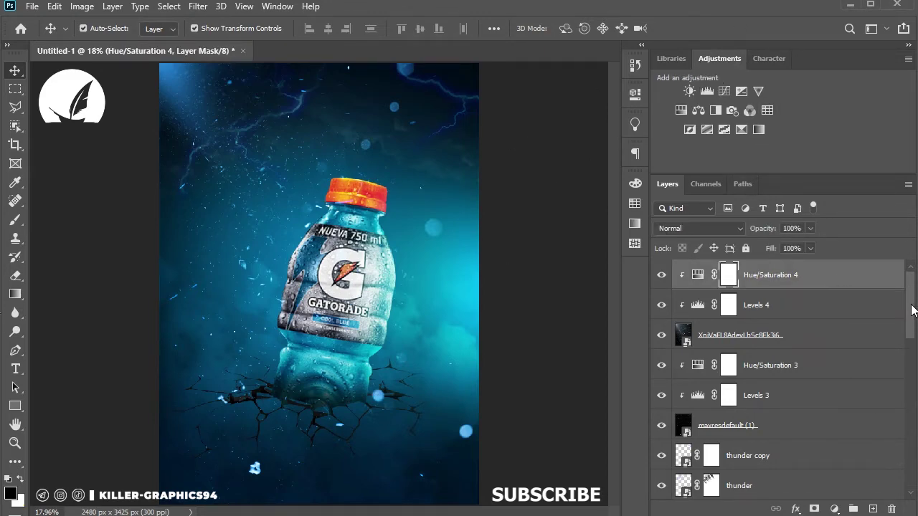
{"action": "left_click_drag", "start_coordinate": [910, 310], "coordinate": [910, 479]}
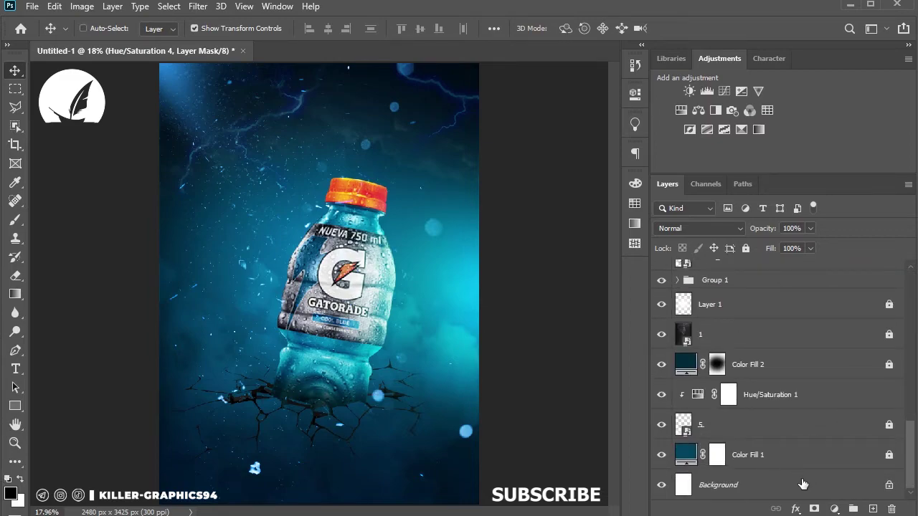
{"action": "left_click", "coordinate": [805, 463]}
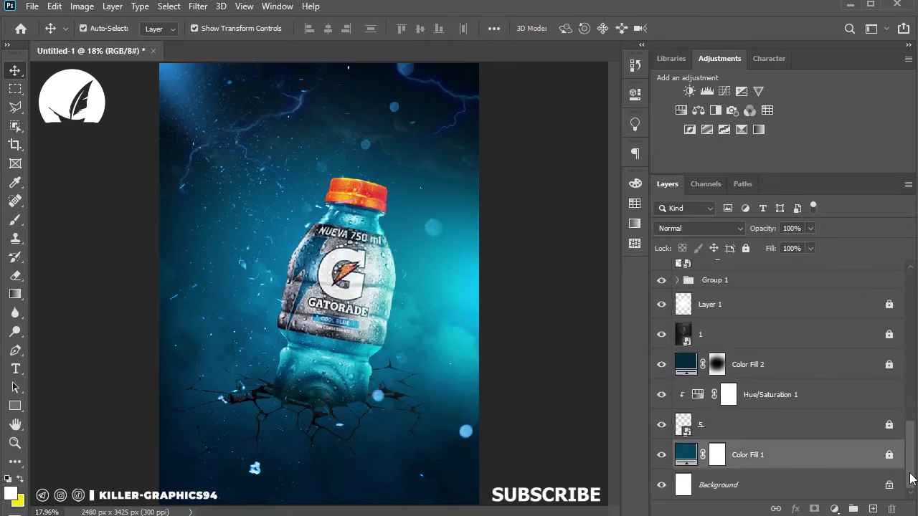
{"action": "left_click_drag", "start_coordinate": [913, 479], "coordinate": [909, 301]}
{"action": "left_click", "coordinate": [839, 305], "text": "shift"}
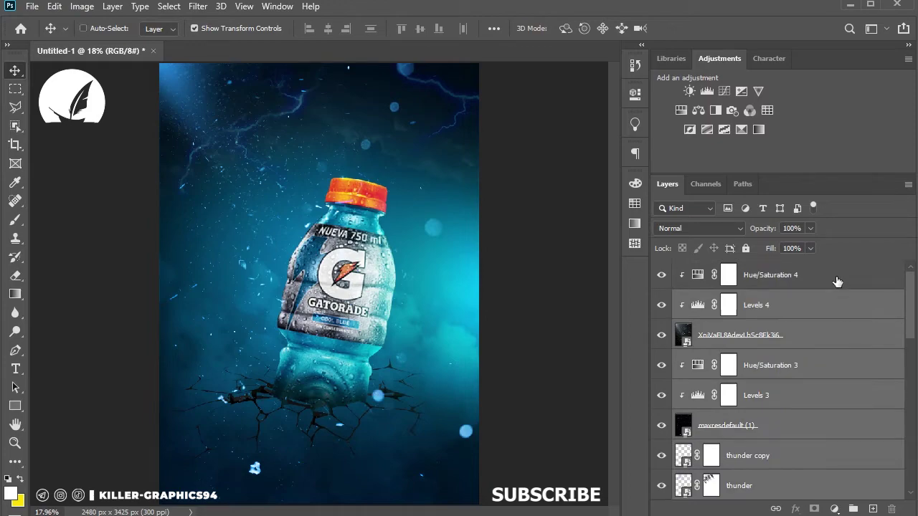
{"action": "left_click_drag", "start_coordinate": [837, 281], "coordinate": [853, 509]}
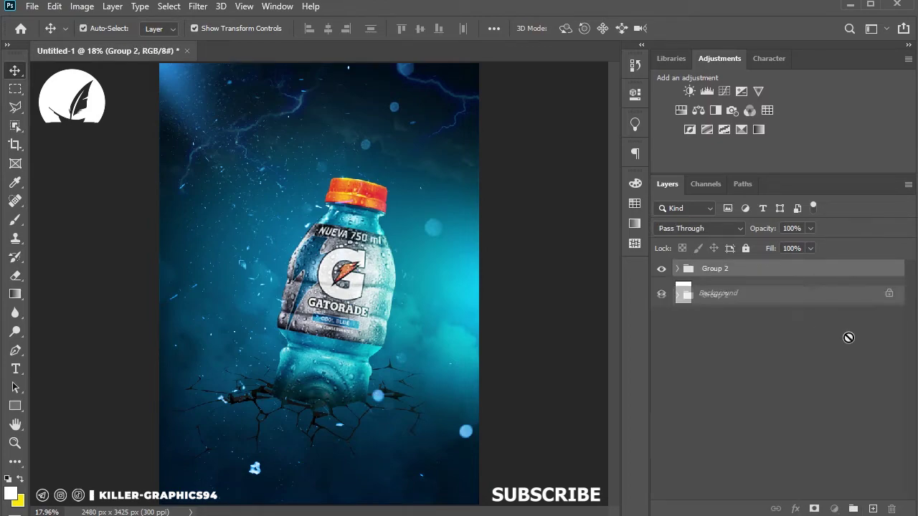
Duplicate Group 2 as a smart object and unlock the Background into Layer 0
{"action": "left_click_drag", "start_coordinate": [817, 279], "coordinate": [873, 509]}
{"action": "right_click", "coordinate": [816, 268]}
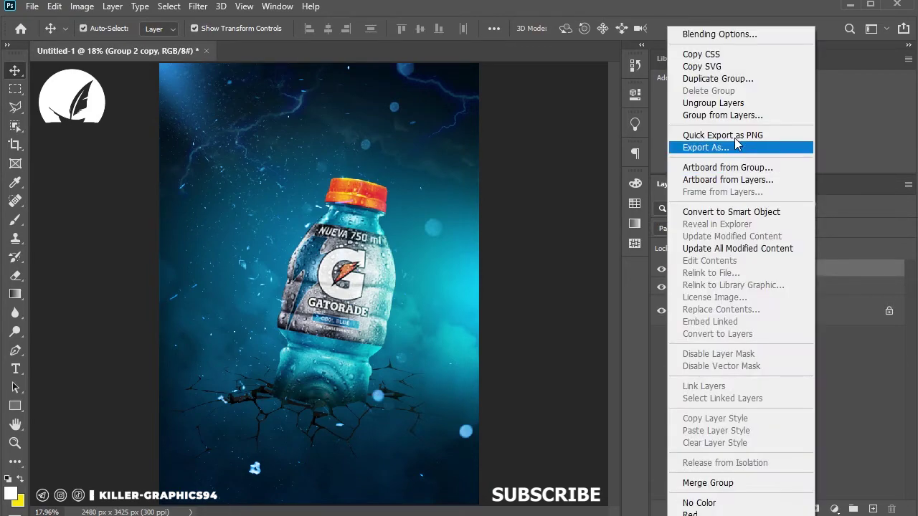
{"action": "left_click", "coordinate": [730, 213]}
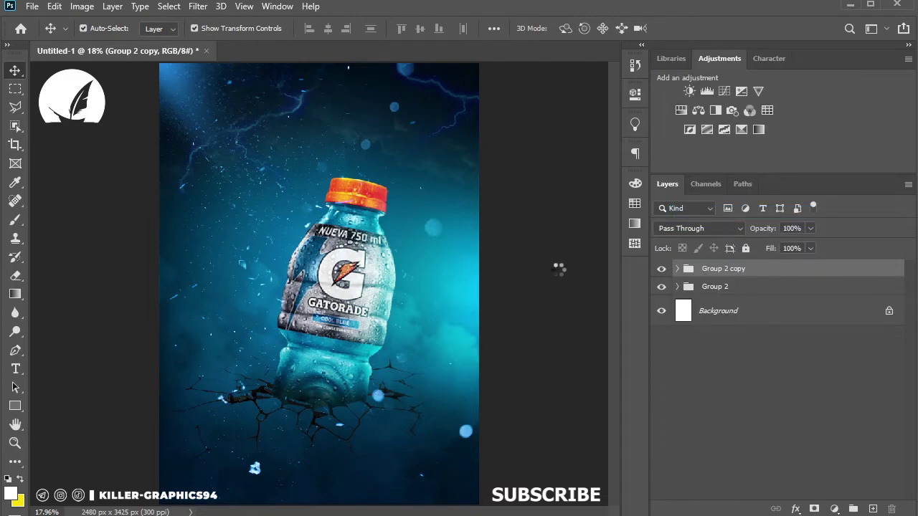
{"action": "left_click", "coordinate": [703, 324]}
{"action": "left_click", "coordinate": [889, 323]}
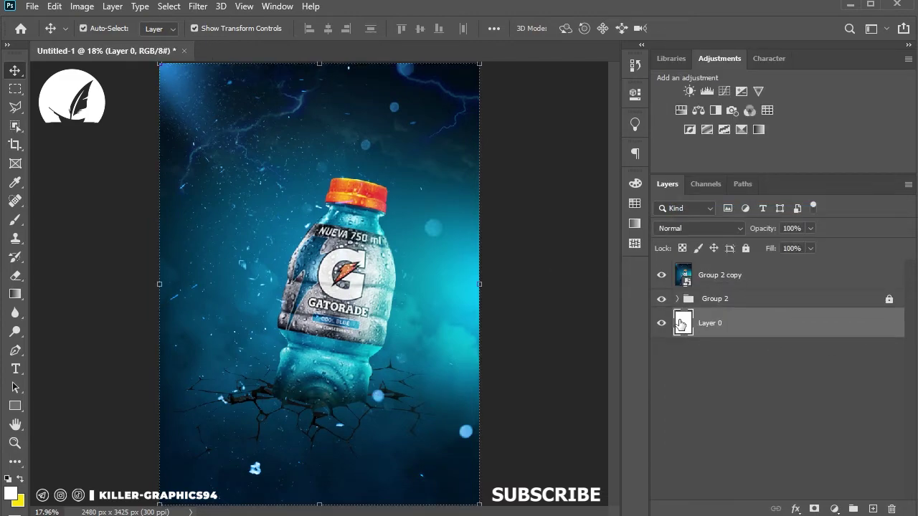
{"action": "left_click", "coordinate": [681, 325], "text": "ctrl"}
Add a layer mask to Group 2 copy and convert it into a smart object again
{"action": "left_click", "coordinate": [737, 278]}
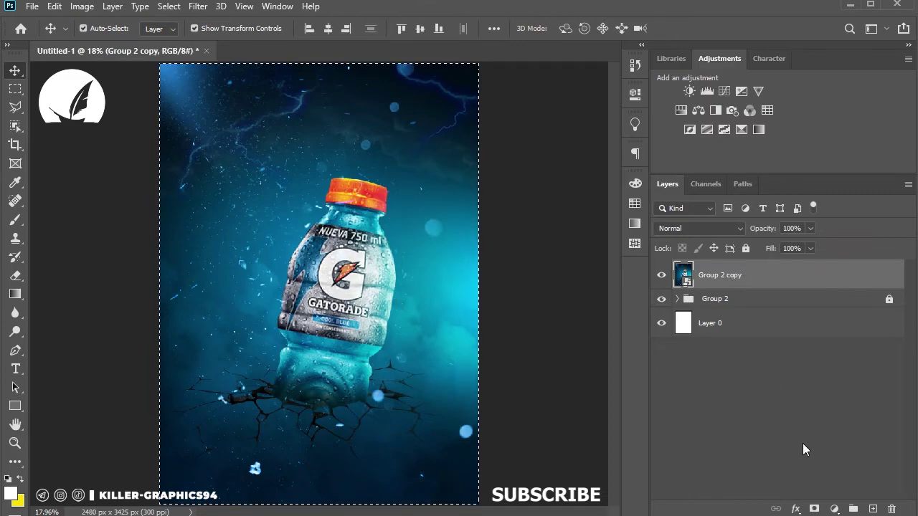
{"action": "left_click", "coordinate": [814, 508]}
{"action": "right_click", "coordinate": [805, 285]}
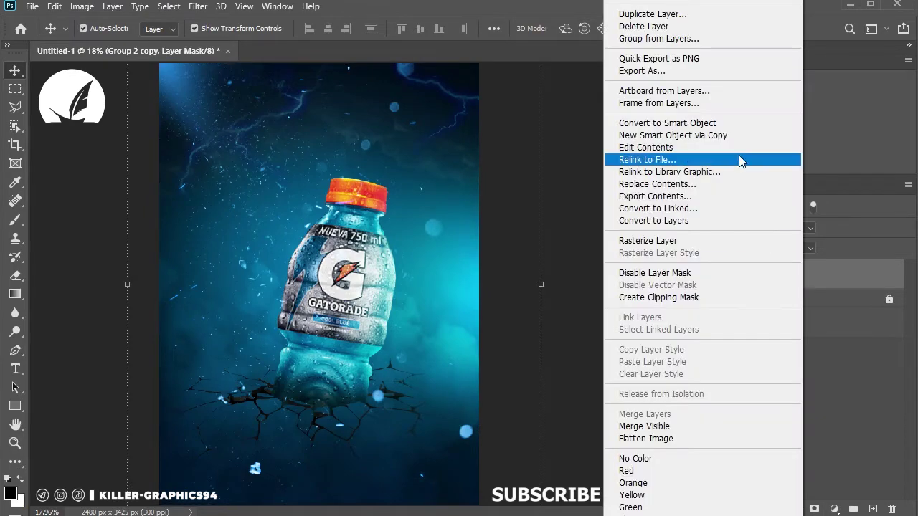
{"action": "left_click", "coordinate": [724, 123]}
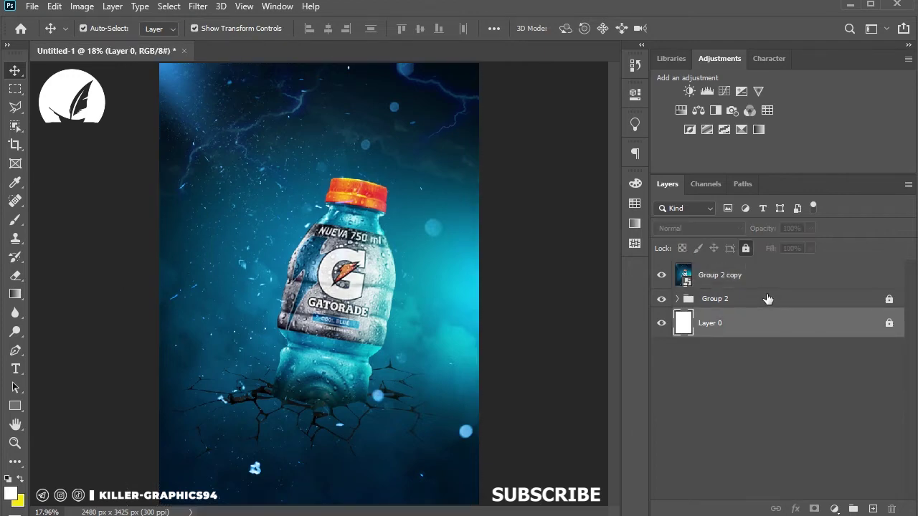
{"action": "left_click", "coordinate": [198, 7]}
{"action": "left_click", "coordinate": [553, 222]}
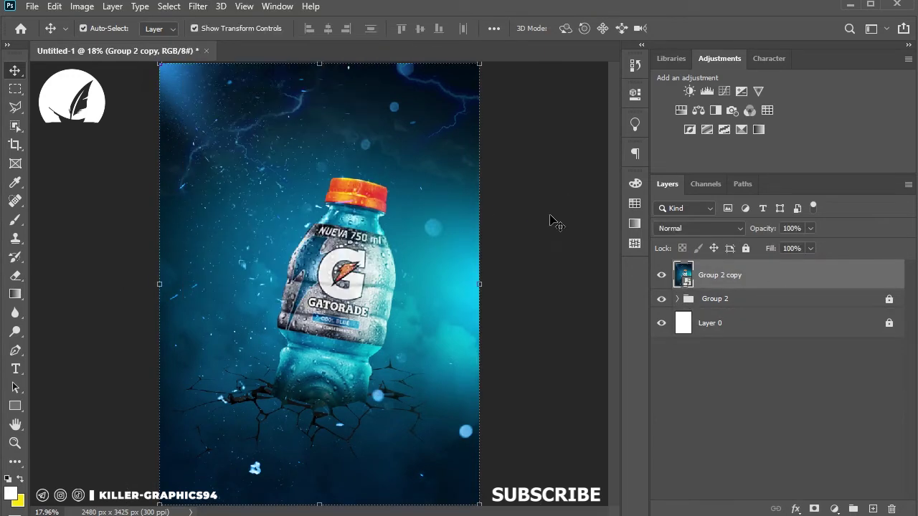
Add a 'gatorade' text layer and scale it up near the top of the poster
{"action": "left_click", "coordinate": [231, 304]}
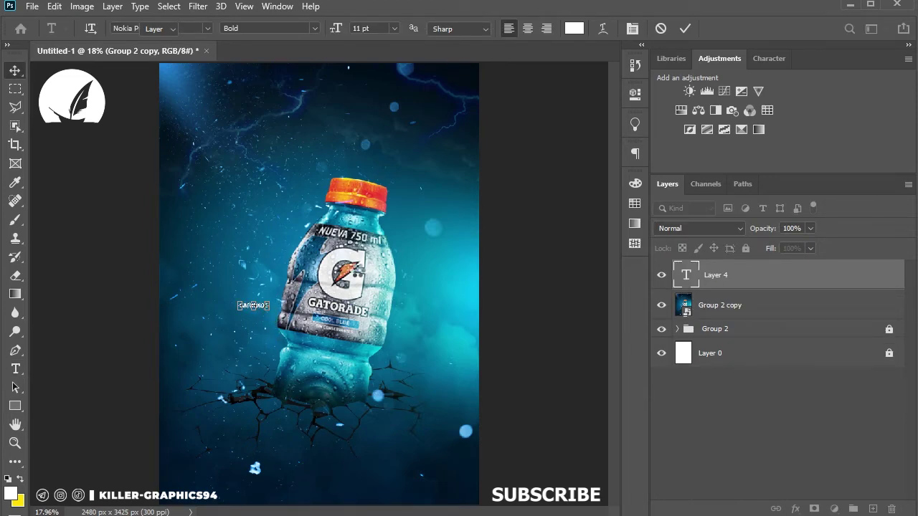
{"action": "type", "text": "gatorade"}
{"action": "key", "text": "ctrl+Return"}
{"action": "key", "text": "ctrl+t"}
{"action": "mouse_move", "coordinate": [269, 311]}
{"action": "left_mouse_down"}
{"action": "mouse_move", "coordinate": [325, 323]}
{"action": "mouse_move", "coordinate": [302, 125]}
{"action": "mouse_move", "coordinate": [285, 159]}
{"action": "left_mouse_up"}
{"action": "key", "text": "Return"}
Create an ENERGY text line and a DRINK line duplicated below it
{"action": "double_click", "coordinate": [301, 157]}
{"action": "type", "text": "ENERGY DRINK"}
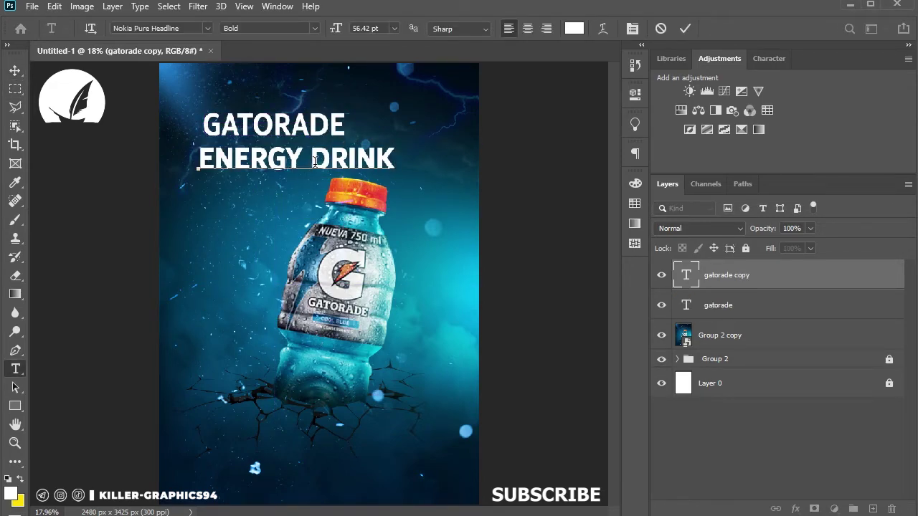
{"action": "double_click", "coordinate": [352, 157]}
{"action": "right_click", "coordinate": [371, 158]}
{"action": "left_click", "coordinate": [387, 185]}
{"action": "left_click", "coordinate": [15, 70]}
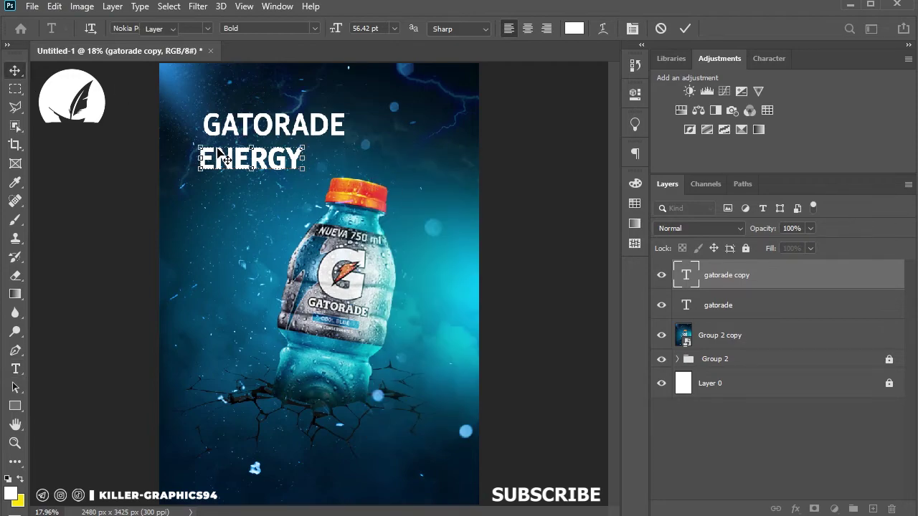
{"action": "left_click_drag", "start_coordinate": [251, 158], "coordinate": [251, 187]}
{"action": "double_click", "coordinate": [251, 186]}
{"action": "type", "text": "DRINK"}
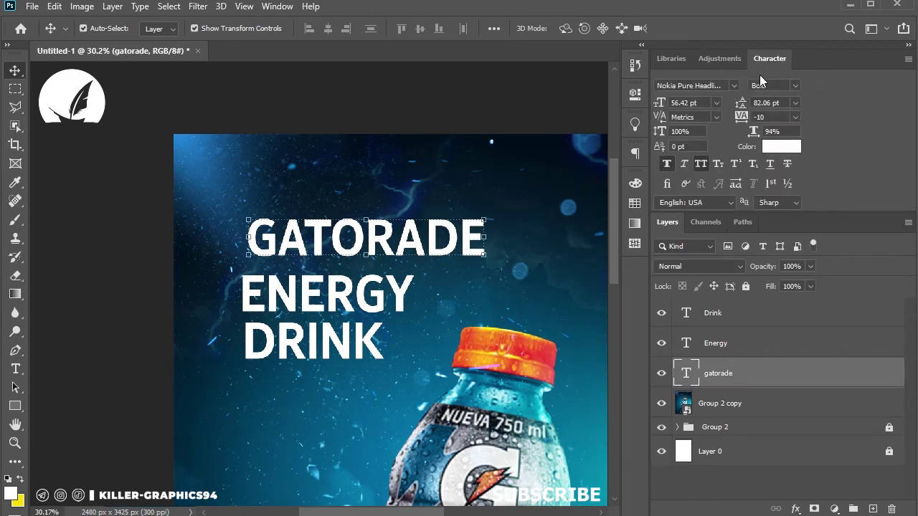
Set GATORADE to Montserrat Black with -25 tracking, shrink it to about 71.5%, and reposition it
{"action": "left_click", "coordinate": [735, 86]}
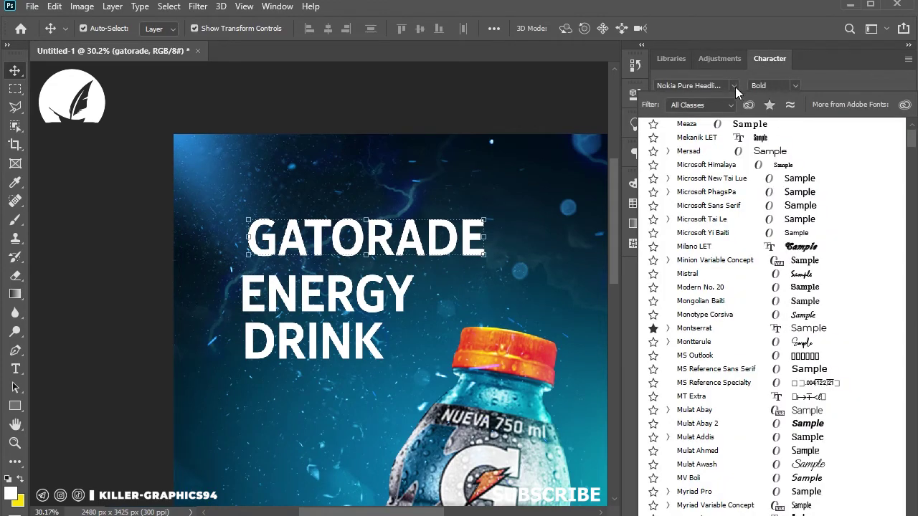
{"action": "key", "text": "Down"}
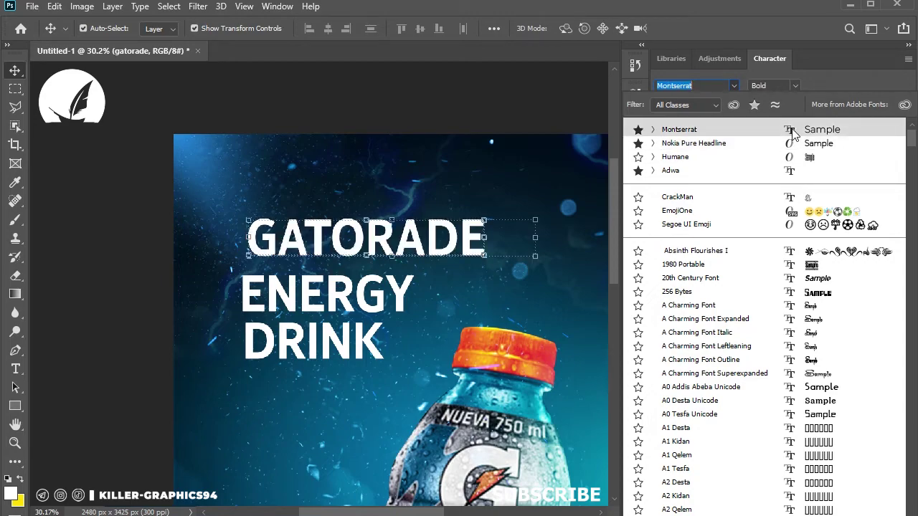
{"action": "left_click", "coordinate": [718, 129]}
{"action": "left_click", "coordinate": [792, 88]}
{"action": "left_click", "coordinate": [775, 284]}
{"action": "left_click", "coordinate": [795, 117]}
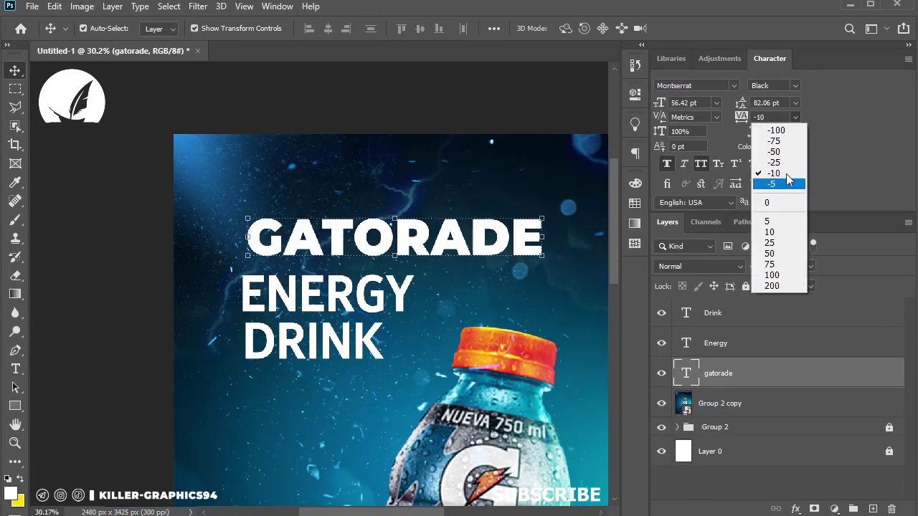
{"action": "left_click", "coordinate": [786, 174]}
{"action": "left_click_drag", "start_coordinate": [540, 237], "coordinate": [452, 244]}
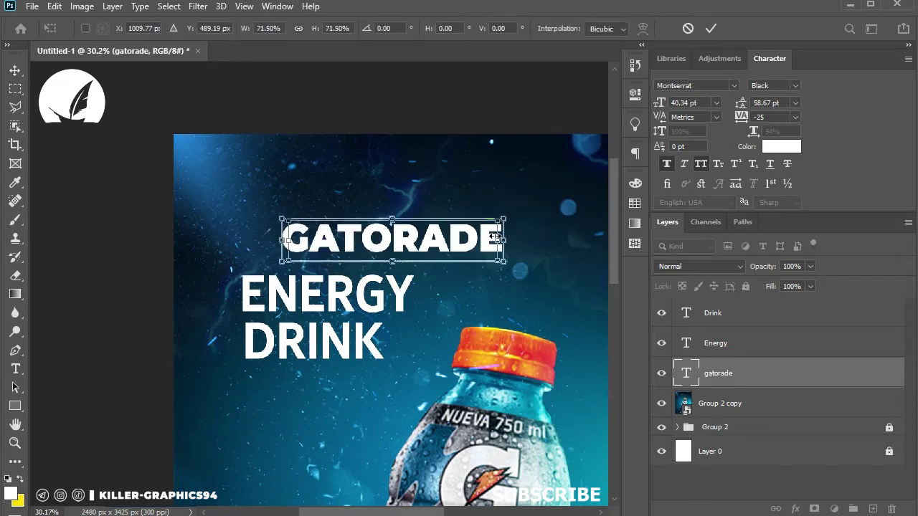
{"action": "left_click_drag", "start_coordinate": [366, 240], "coordinate": [256, 280]}
{"action": "key", "text": "Return"}
Move DRINK and ENERGY lower, and set ENERGY in Humane with 0 tracking
{"action": "left_click_drag", "start_coordinate": [313, 340], "coordinate": [307, 423]}
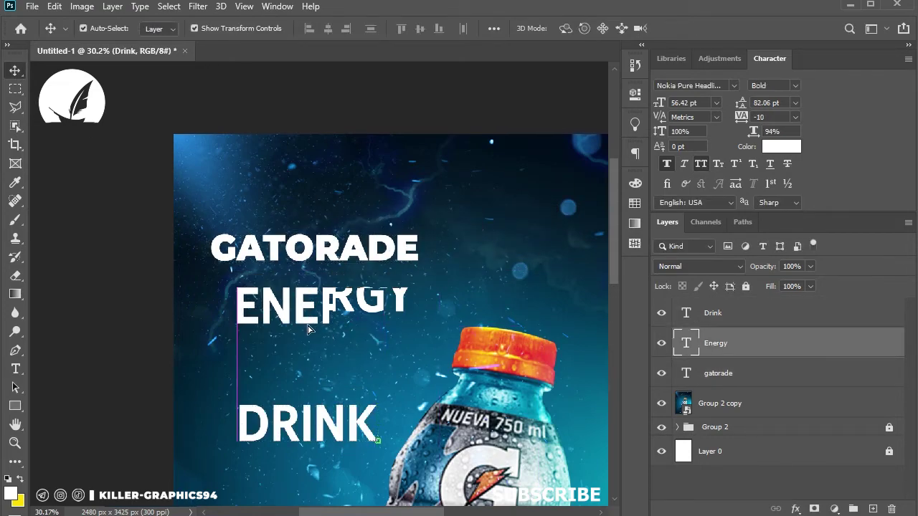
{"action": "left_click_drag", "start_coordinate": [327, 294], "coordinate": [313, 312]}
{"action": "left_click", "coordinate": [733, 86]}
{"action": "left_click", "coordinate": [749, 158]}
{"action": "left_click", "coordinate": [795, 117]}
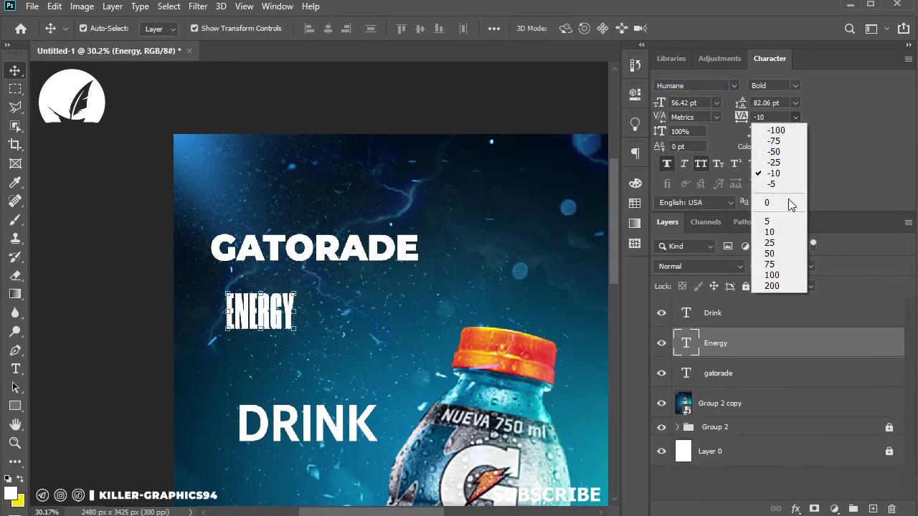
{"action": "left_click", "coordinate": [788, 198]}
Enlarge ENERGY to about 194 pt and line GATORADE up with it
{"action": "key", "text": "ctrl+t"}
{"action": "left_click_drag", "start_coordinate": [291, 330], "coordinate": [404, 366]}
{"action": "key", "text": "Return"}
{"action": "key", "text": "ctrl+t"}
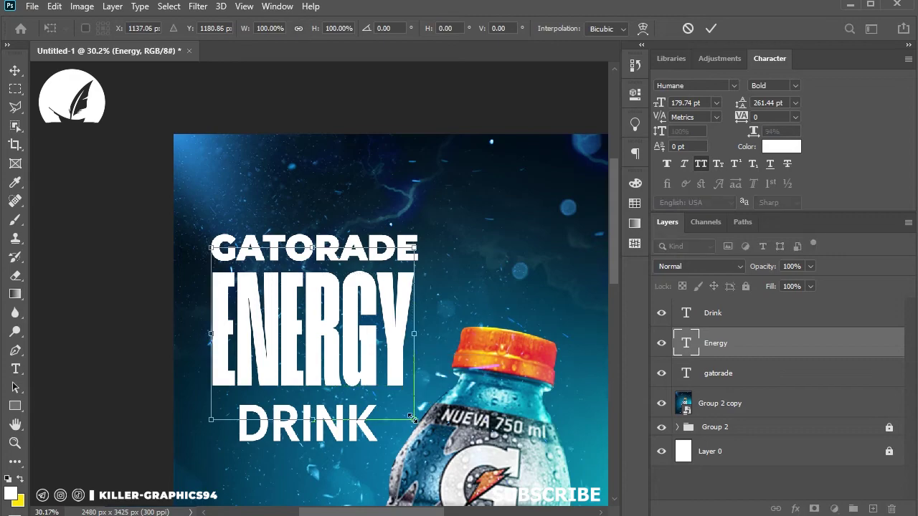
{"action": "left_click_drag", "start_coordinate": [214, 272], "coordinate": [199, 264]}
{"action": "key", "text": "Return"}
{"action": "left_click_drag", "start_coordinate": [313, 332], "coordinate": [323, 337]}
{"action": "scroll", "coordinate": [343, 208], "scroll_direction": "up", "scroll_amount": 2}
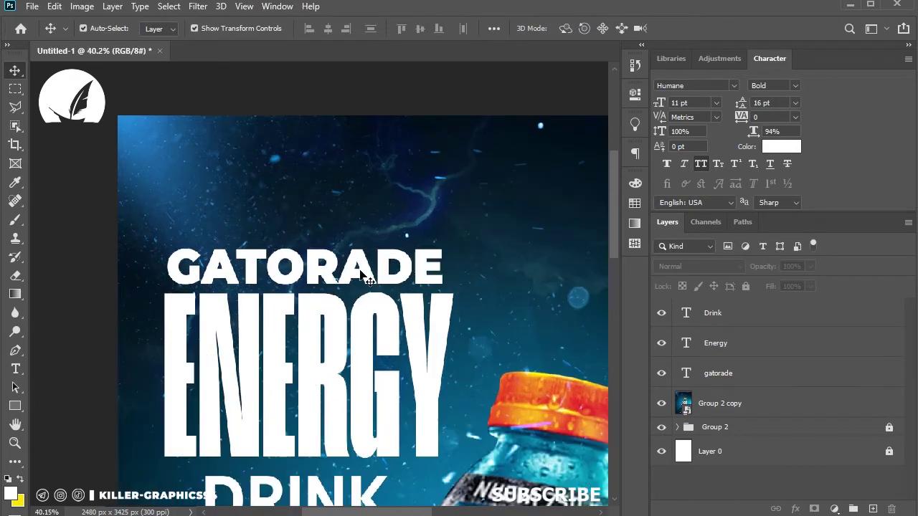
{"action": "left_click_drag", "start_coordinate": [366, 269], "coordinate": [363, 270]}
{"action": "scroll", "coordinate": [394, 200], "scroll_direction": "down", "scroll_amount": 2}
{"action": "left_click", "coordinate": [430, 294]}
Try bottle-cap orange as ENERGY's solid text colour, then cancel the change
{"action": "left_click", "coordinate": [248, 307]}
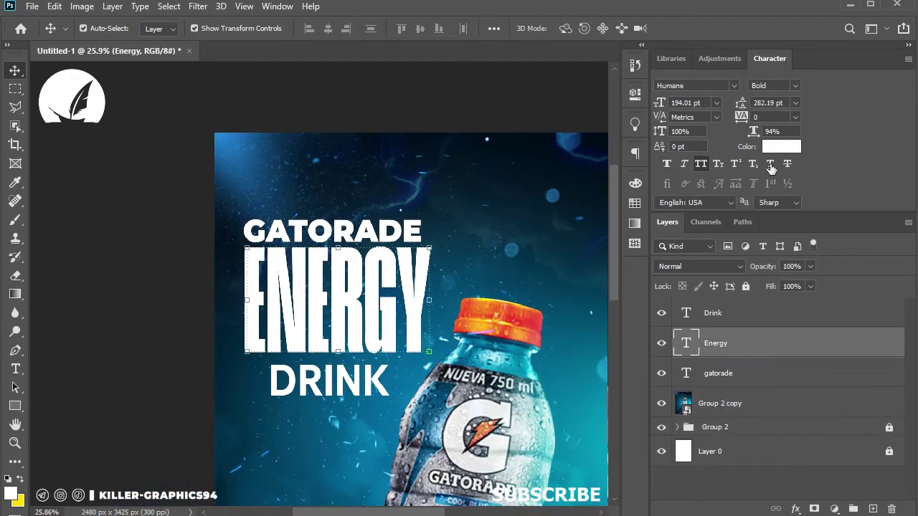
{"action": "left_click", "coordinate": [781, 147]}
{"action": "left_click_drag", "start_coordinate": [592, 151], "coordinate": [787, 142]}
{"action": "left_click", "coordinate": [479, 324]}
{"action": "left_click_drag", "start_coordinate": [481, 323], "coordinate": [535, 307]}
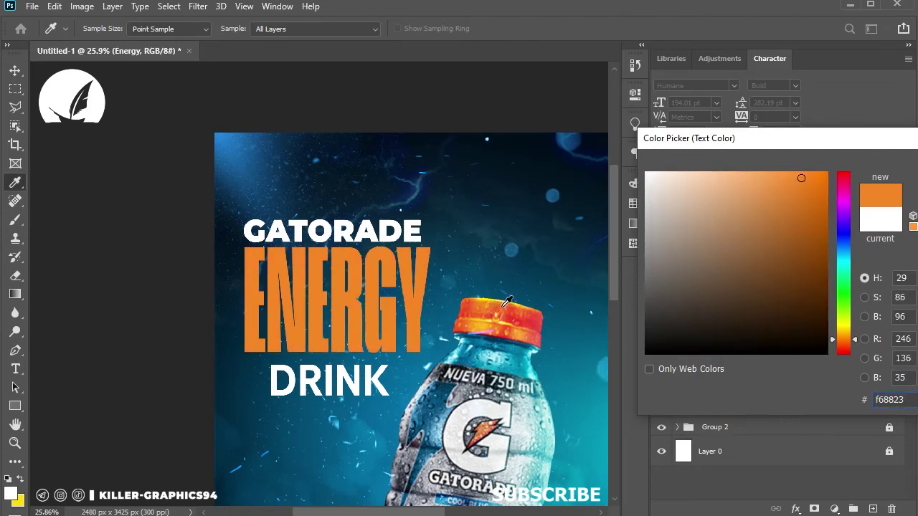
{"action": "left_click_drag", "start_coordinate": [666, 144], "coordinate": [510, 144]}
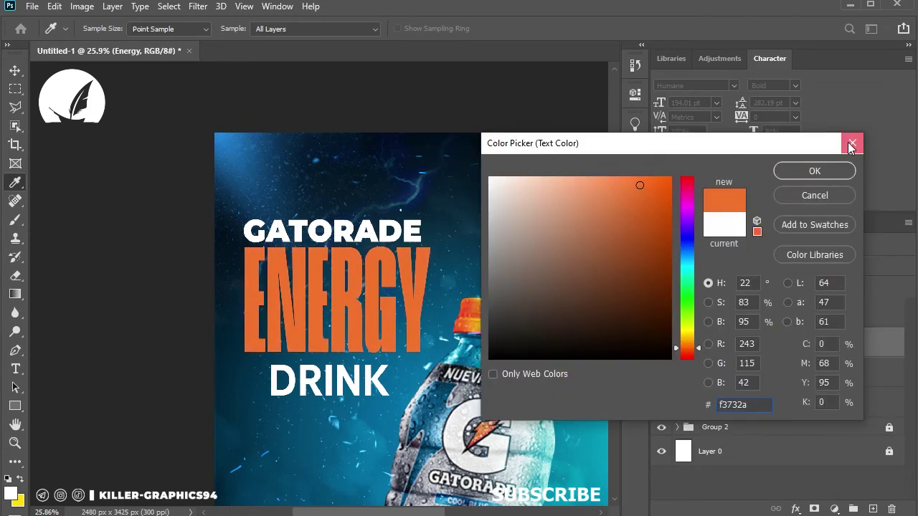
{"action": "left_click", "coordinate": [813, 195]}
Apply a reversed yellow-to-cap-red Gradient Overlay to ENERGY
{"action": "left_click", "coordinate": [796, 509]}
{"action": "left_click", "coordinate": [822, 460]}
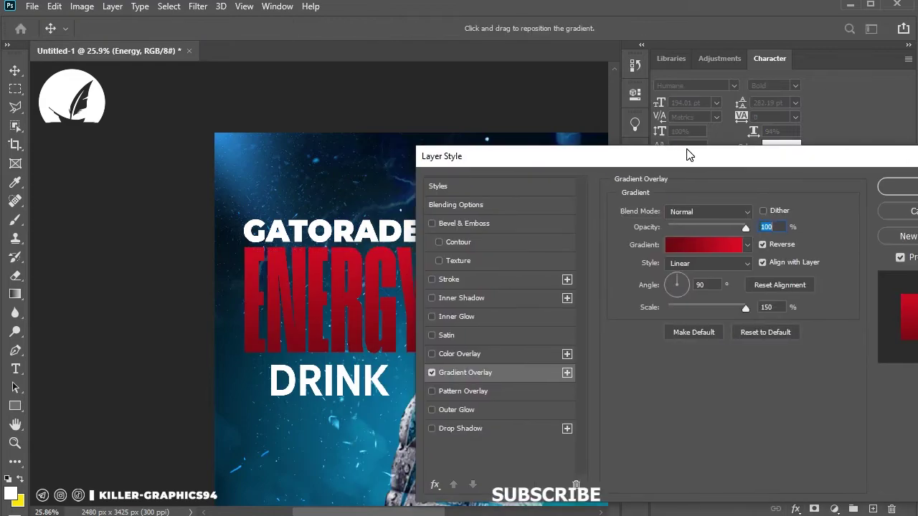
{"action": "left_click_drag", "start_coordinate": [686, 154], "coordinate": [781, 83]}
{"action": "left_click", "coordinate": [836, 158]}
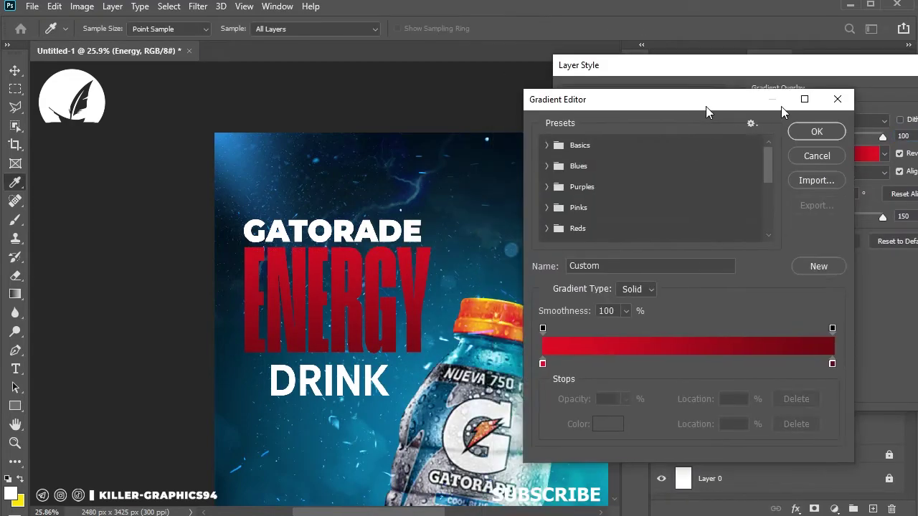
{"action": "left_click_drag", "start_coordinate": [706, 106], "coordinate": [790, 106]}
{"action": "left_click", "coordinate": [620, 364]}
{"action": "left_click", "coordinate": [488, 337]}
{"action": "left_click", "coordinate": [910, 364]}
{"action": "left_click", "coordinate": [534, 320]}
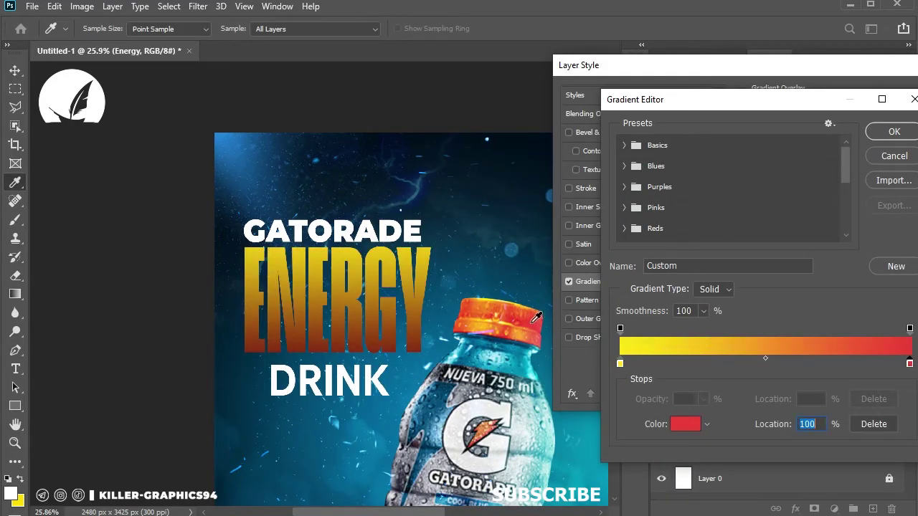
{"action": "left_click", "coordinate": [885, 133]}
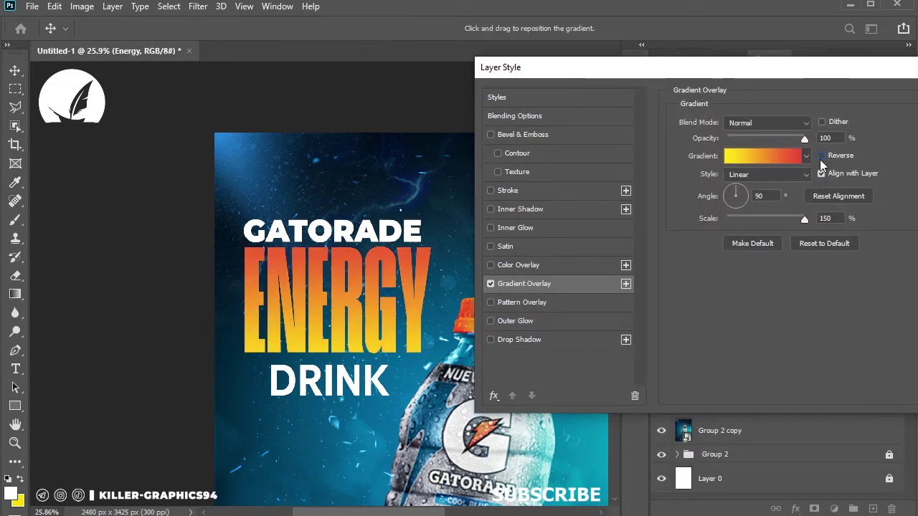
{"action": "left_click", "coordinate": [819, 159]}
{"action": "left_click", "coordinate": [727, 137]}
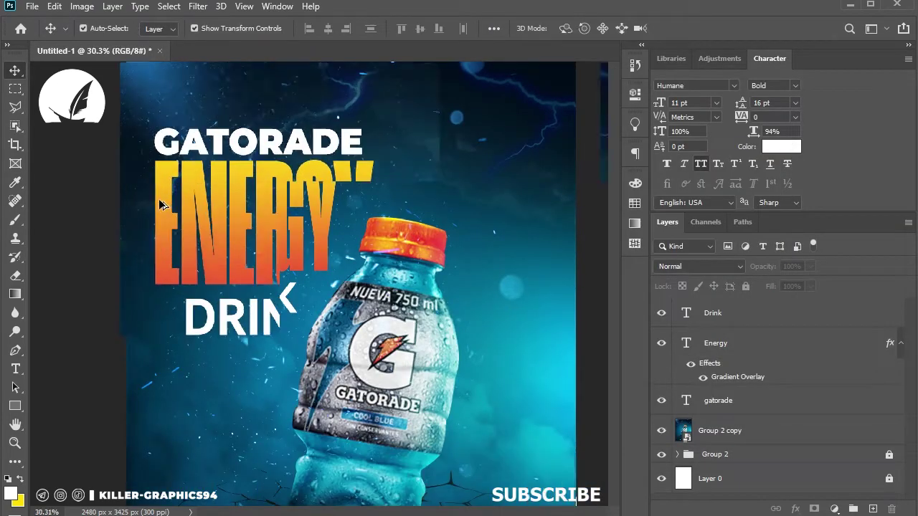
Set GATORADE to 43 pt and shrink it to sit snugly above ENERGY
{"action": "scroll", "coordinate": [447, 175], "scroll_direction": "up", "scroll_amount": 4}
{"action": "left_click_drag", "start_coordinate": [442, 170], "coordinate": [442, 182]}
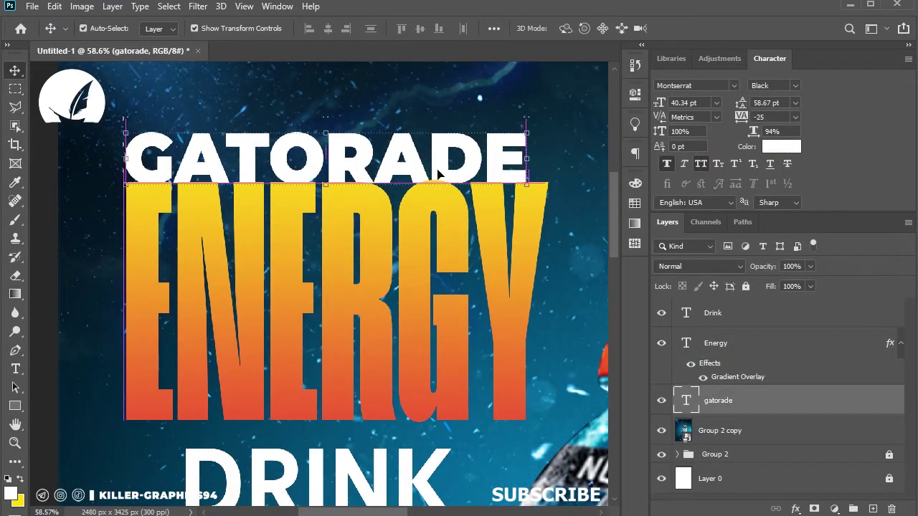
{"action": "scroll", "coordinate": [429, 156], "scroll_direction": "up", "scroll_amount": 1}
{"action": "type", "text": "43"}
{"action": "key", "text": "Return"}
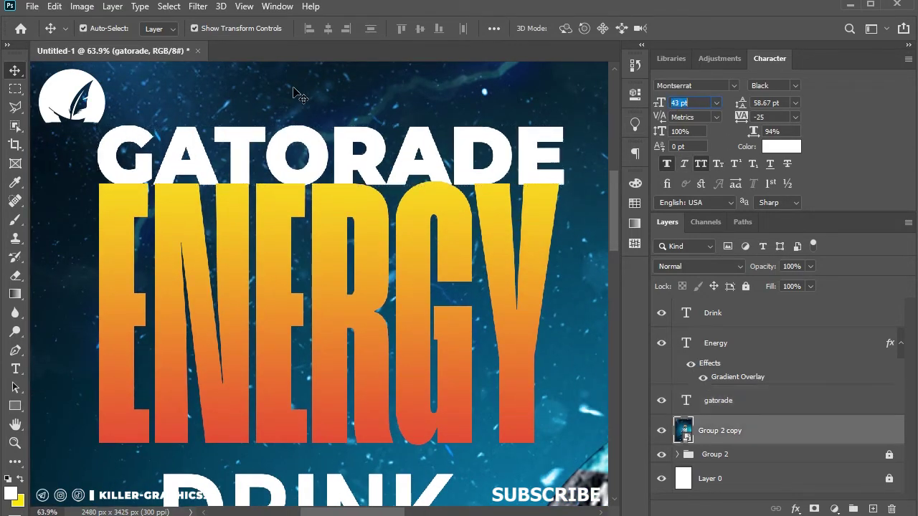
{"action": "scroll", "coordinate": [503, 215], "scroll_direction": "up", "scroll_amount": 1}
{"action": "key", "text": "ctrl+t"}
{"action": "left_click_drag", "start_coordinate": [594, 192], "coordinate": [563, 188]}
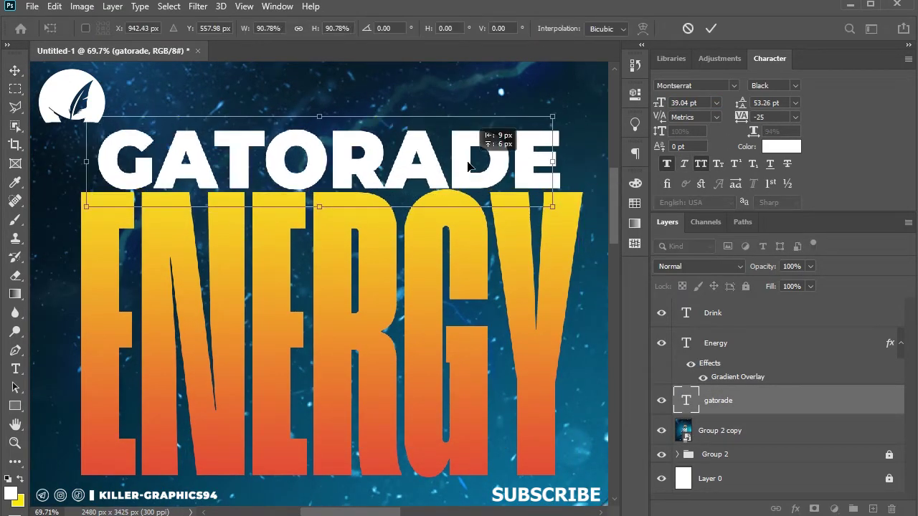
{"action": "left_click_drag", "start_coordinate": [474, 171], "coordinate": [459, 165]}
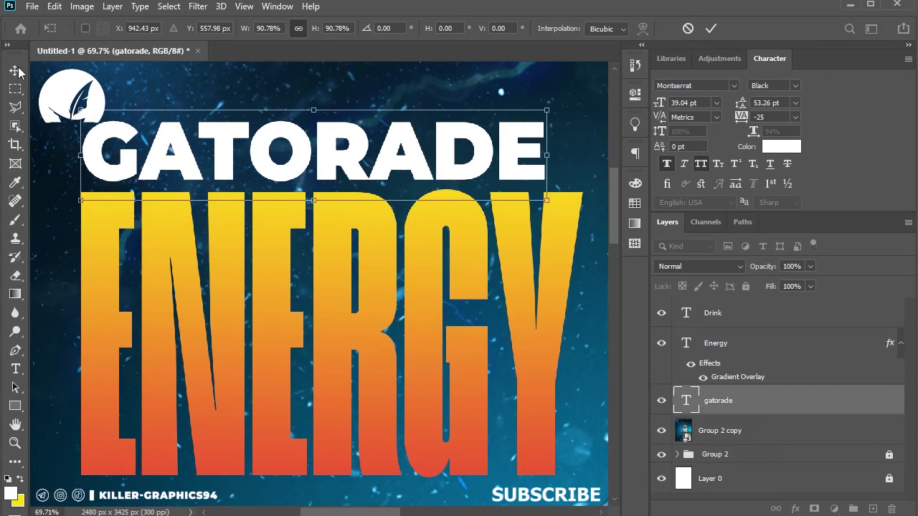
{"action": "key", "text": "Return"}
{"action": "left_click", "coordinate": [459, 165]}
Restyle the Drink text in the Montterule script font
{"action": "scroll", "coordinate": [439, 391], "scroll_direction": "down", "scroll_amount": 3}
{"action": "left_click", "coordinate": [439, 391]}
{"action": "left_click", "coordinate": [734, 85]}
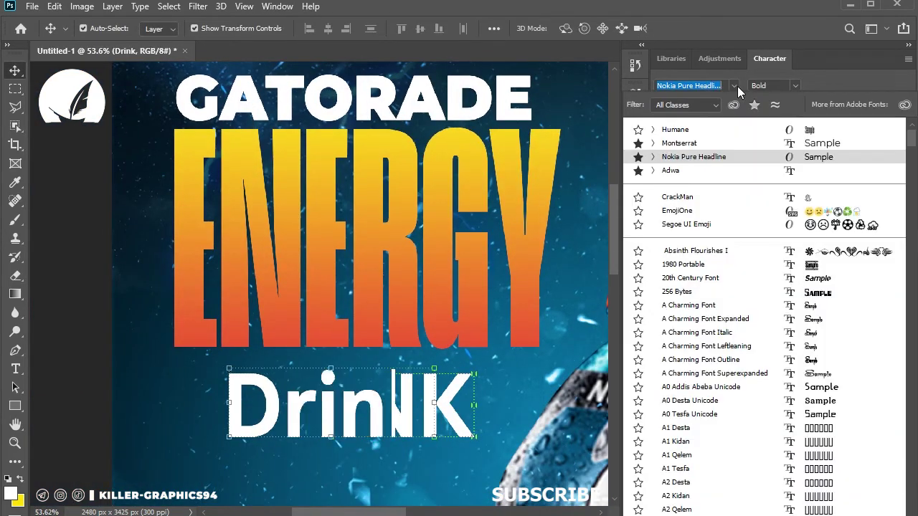
{"action": "left_click", "coordinate": [781, 154]}
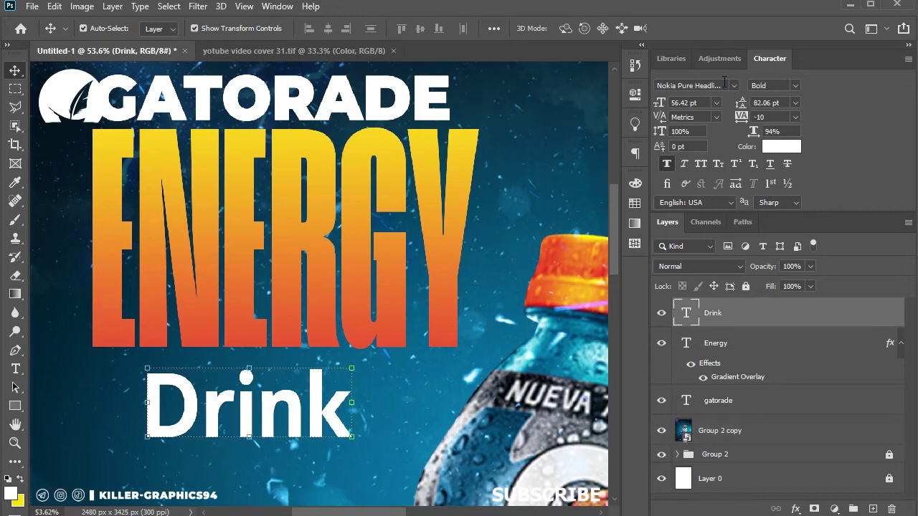
{"action": "left_click", "coordinate": [725, 81]}
{"action": "type", "text": "Montterule"}
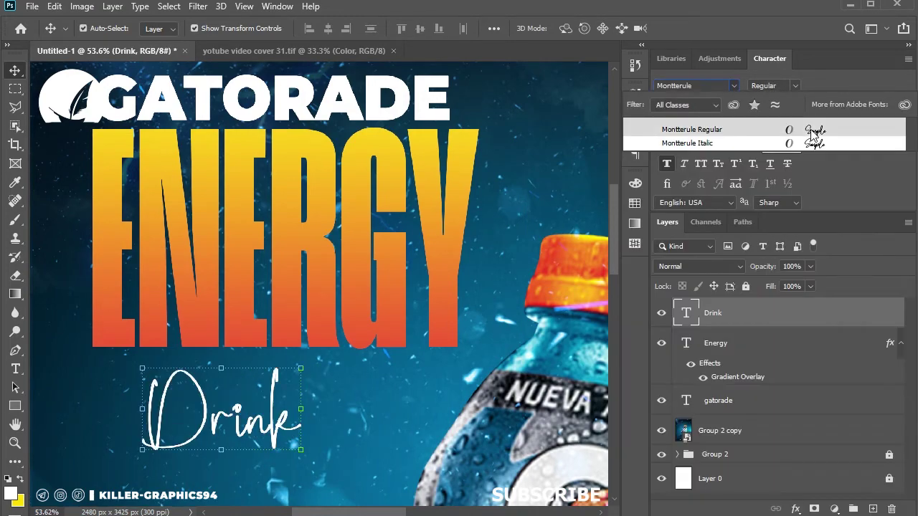
{"action": "key", "text": "Return"}
Enlarge Drink and move it up over ENERGY's lower edge
{"action": "left_click_drag", "start_coordinate": [317, 409], "coordinate": [349, 418]}
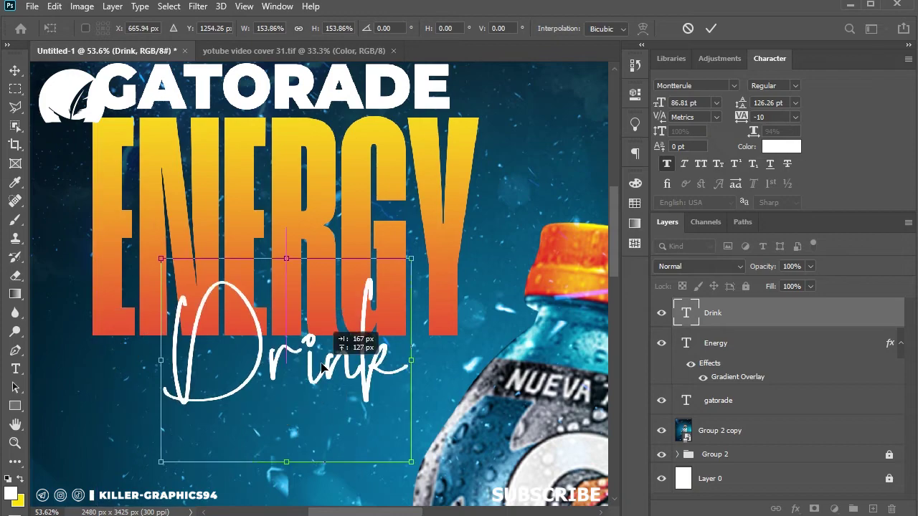
{"action": "left_click_drag", "start_coordinate": [251, 420], "coordinate": [344, 367]}
{"action": "key", "text": "Return"}
{"action": "left_click", "coordinate": [504, 207]}
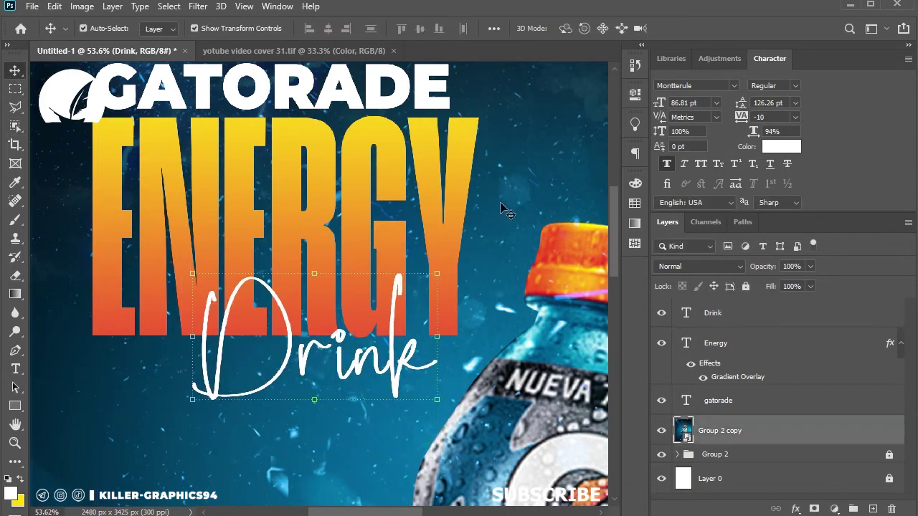
{"action": "left_click", "coordinate": [707, 343]}
Load the Drink letters as a selection and expand it twice by 3 pixels
{"action": "left_click", "coordinate": [402, 384]}
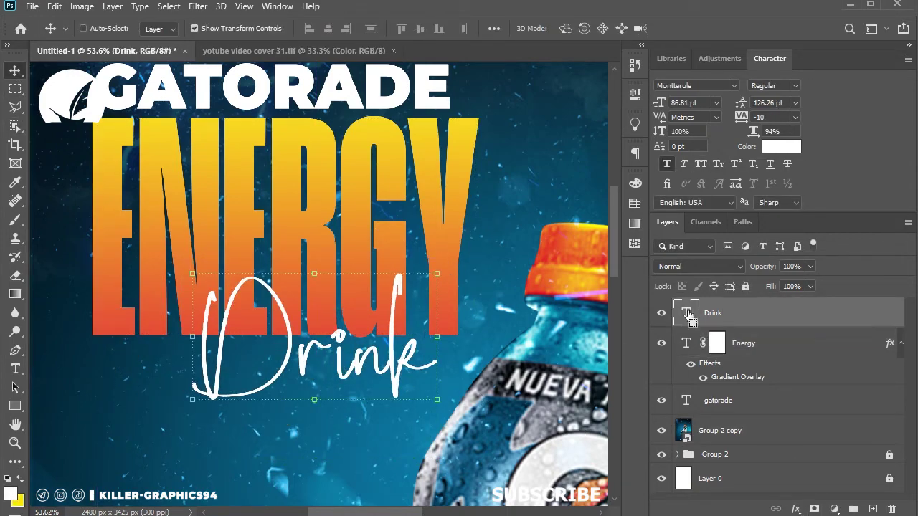
{"action": "left_click", "coordinate": [686, 313], "text": "ctrl"}
{"action": "left_click", "coordinate": [169, 6]}
{"action": "left_click", "coordinate": [328, 240]}
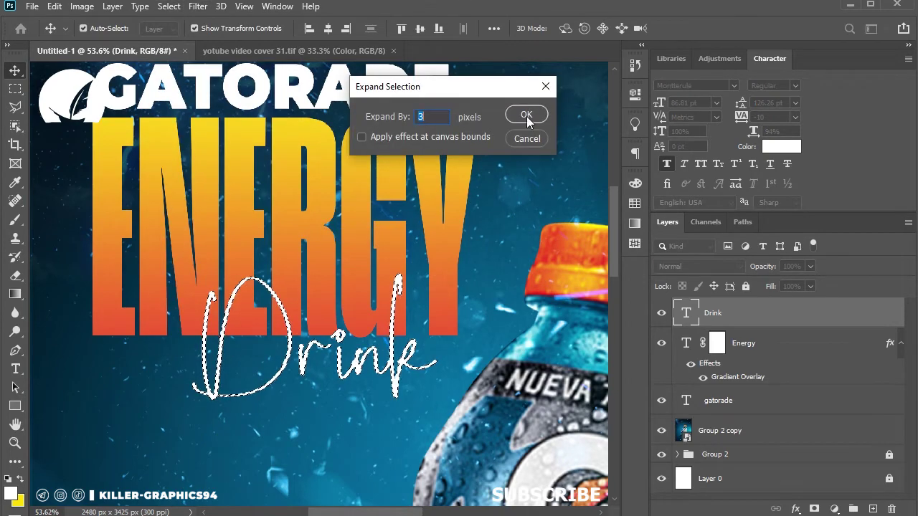
{"action": "left_click", "coordinate": [528, 115]}
{"action": "left_click", "coordinate": [168, 6]}
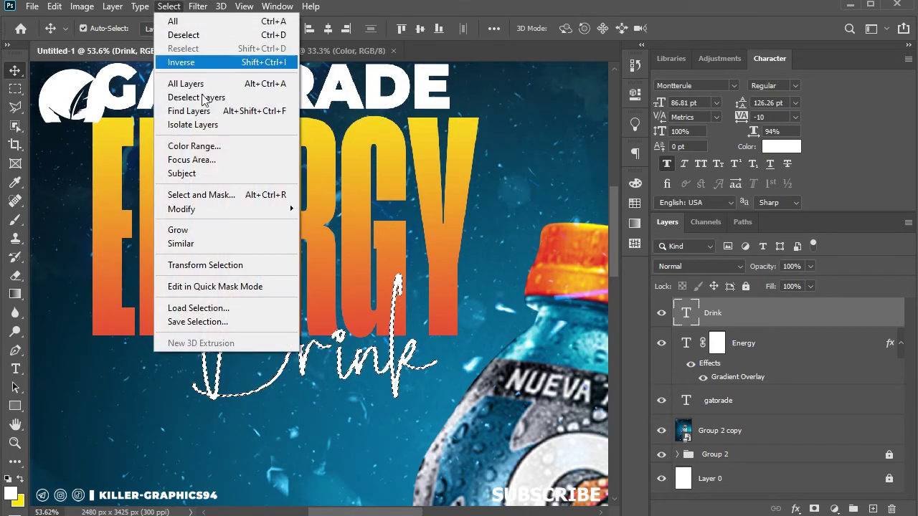
{"action": "left_click", "coordinate": [327, 236]}
{"action": "left_click", "coordinate": [524, 113]}
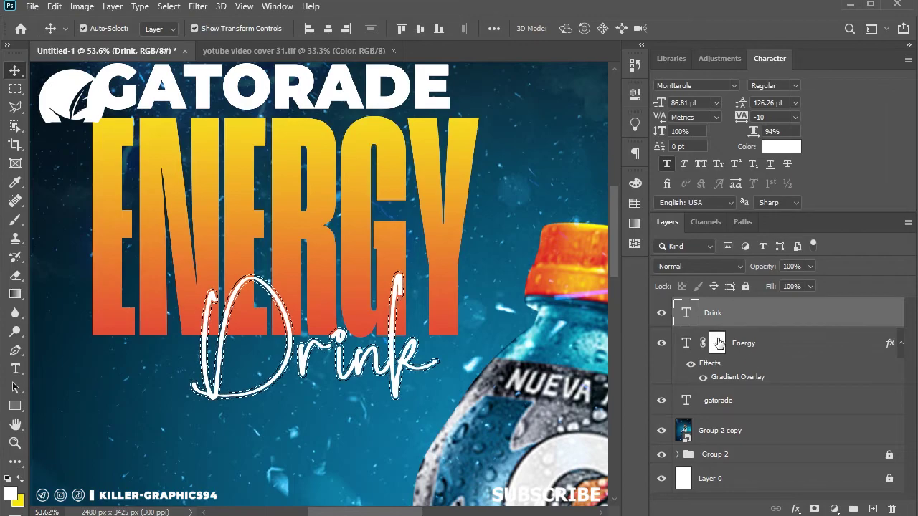
Target ENERGY's mask with a smaller soft round brush at 100% opacity
{"action": "left_click", "coordinate": [717, 343]}
{"action": "key", "text": "b"}
{"action": "right_click", "coordinate": [352, 182]}
{"action": "left_click", "coordinate": [440, 277]}
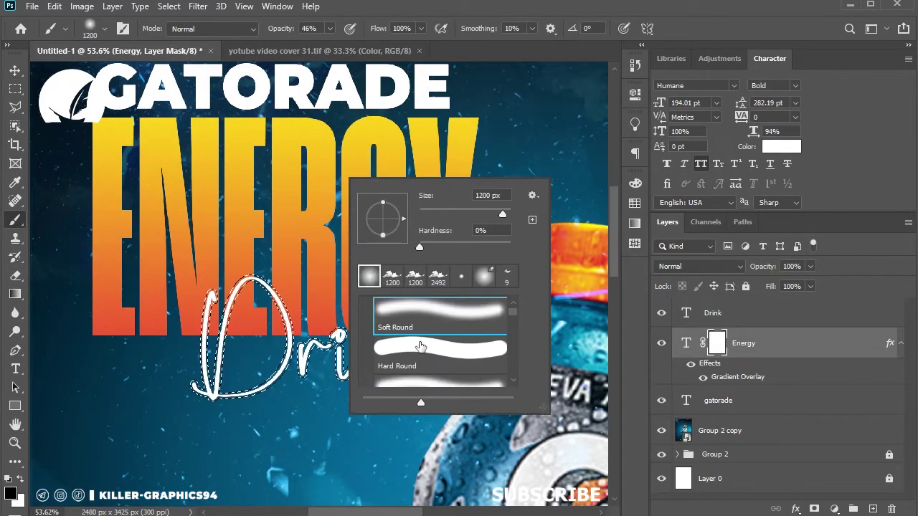
{"action": "left_click_drag", "start_coordinate": [287, 32], "coordinate": [326, 32]}
{"action": "key", "text": "bracketleft"}
{"action": "key", "text": "bracketleft"}
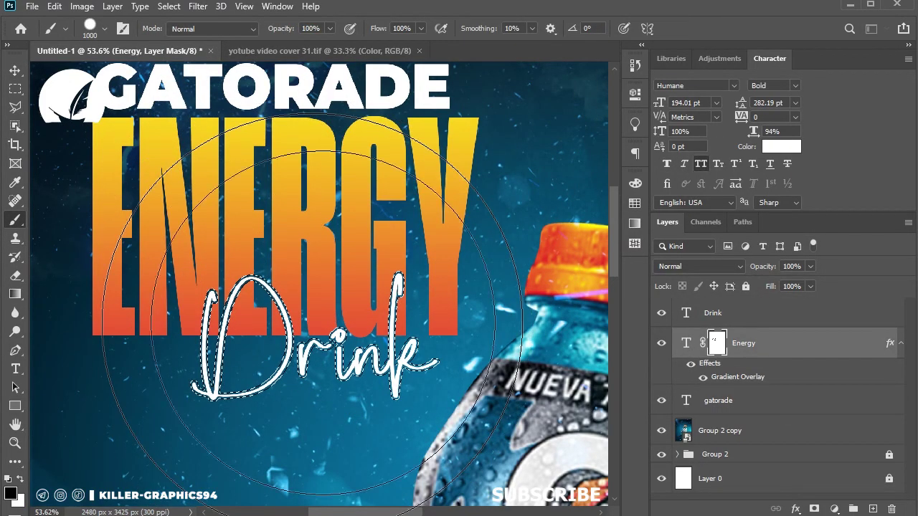
{"action": "key", "text": "bracketleft"}
{"action": "key", "text": "bracketleft"}
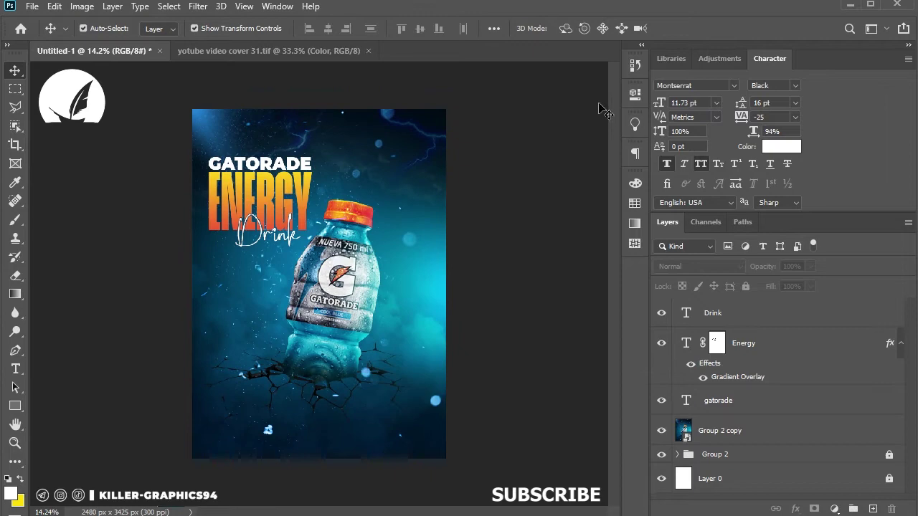
Duplicate GATORADE near the poster bottom as the caption 'Energy Drink Poster Design'
{"action": "scroll", "coordinate": [314, 177], "scroll_direction": "up", "scroll_amount": 2}
{"action": "left_click_drag", "start_coordinate": [350, 435], "coordinate": [354, 478]}
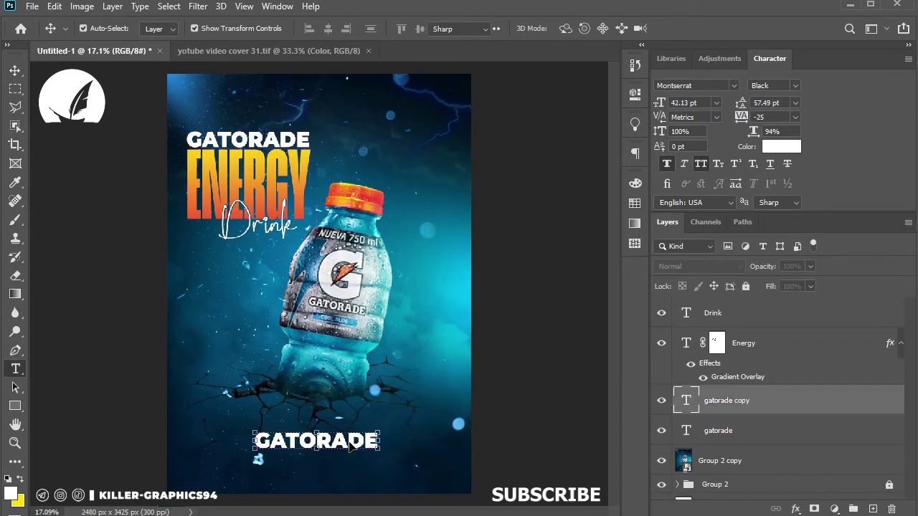
{"action": "key", "text": "t"}
{"action": "left_click", "coordinate": [16, 72]}
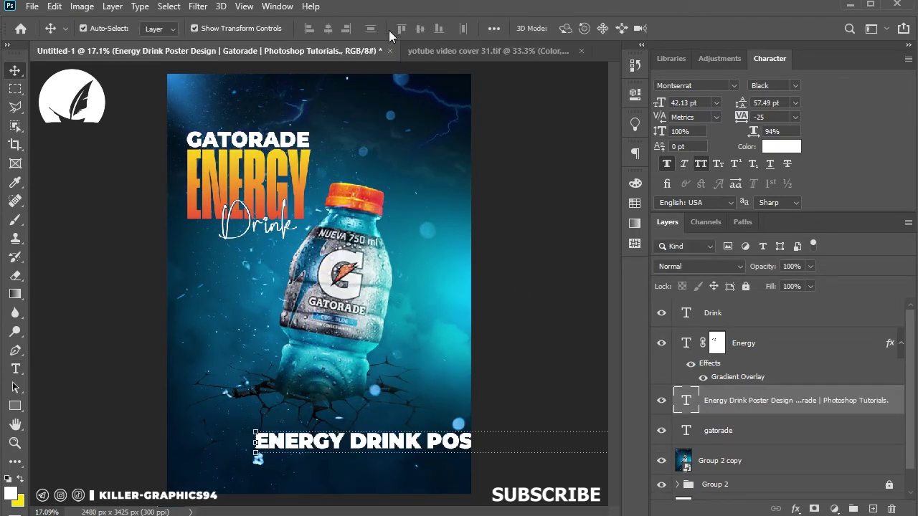
Shrink the bottom caption to 14 pt
{"action": "left_click", "coordinate": [716, 103]}
{"action": "left_click", "coordinate": [688, 200]}
{"action": "scroll", "coordinate": [337, 402], "scroll_direction": "up", "scroll_amount": 3}
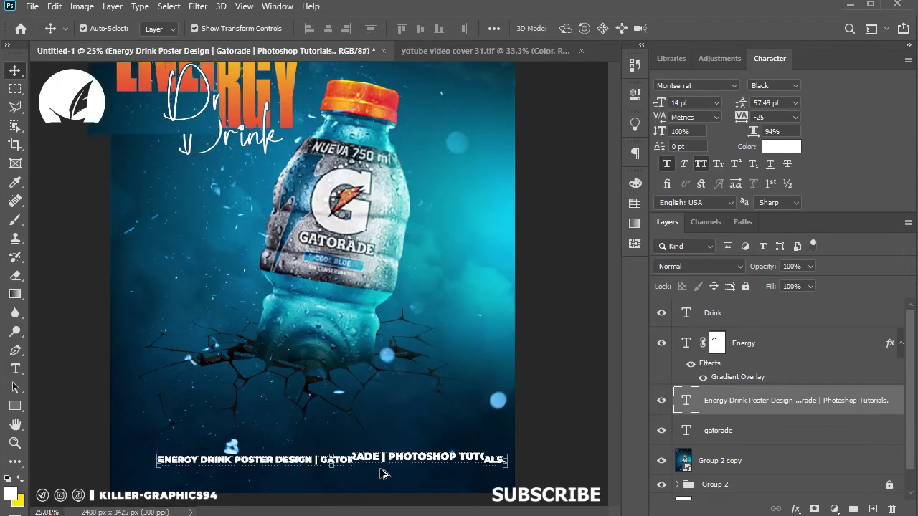
{"action": "scroll", "coordinate": [373, 459], "scroll_direction": "down", "scroll_amount": 2}
Centre-align the two-line caption with 22 pt line spacing and 0 letter spacing
{"action": "double_click", "coordinate": [342, 435]}
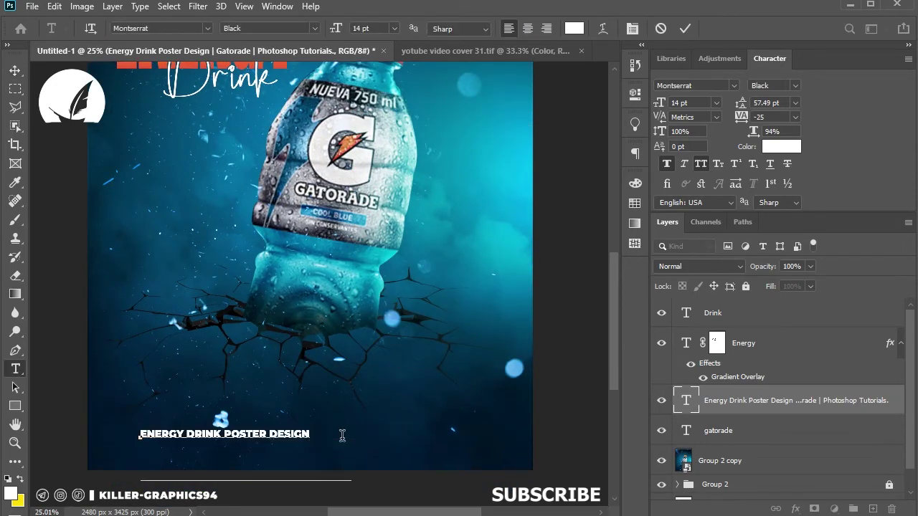
{"action": "key", "text": "ctrl+a"}
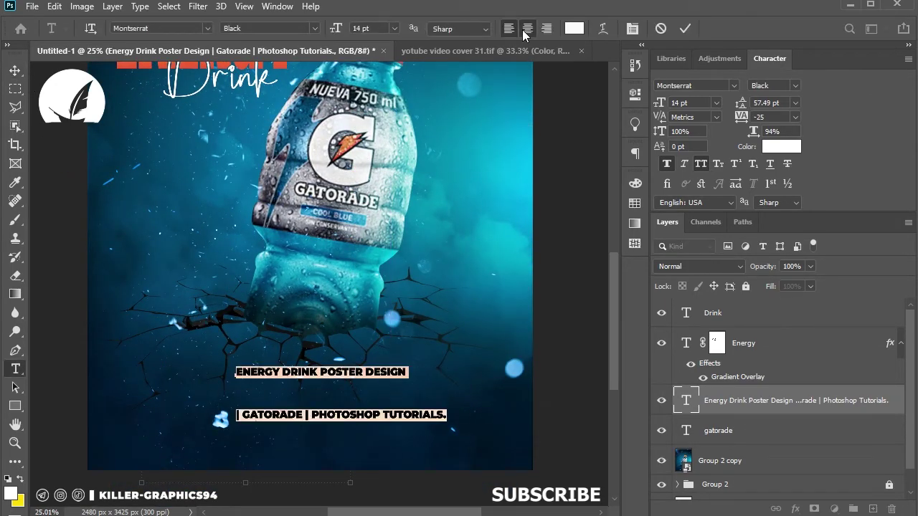
{"action": "left_click", "coordinate": [527, 28]}
{"action": "left_click", "coordinate": [766, 103]}
{"action": "type", "text": "46"}
{"action": "key", "text": "Return"}
{"action": "key", "text": "shift+Down"}
{"action": "key", "text": "shift+Down"}
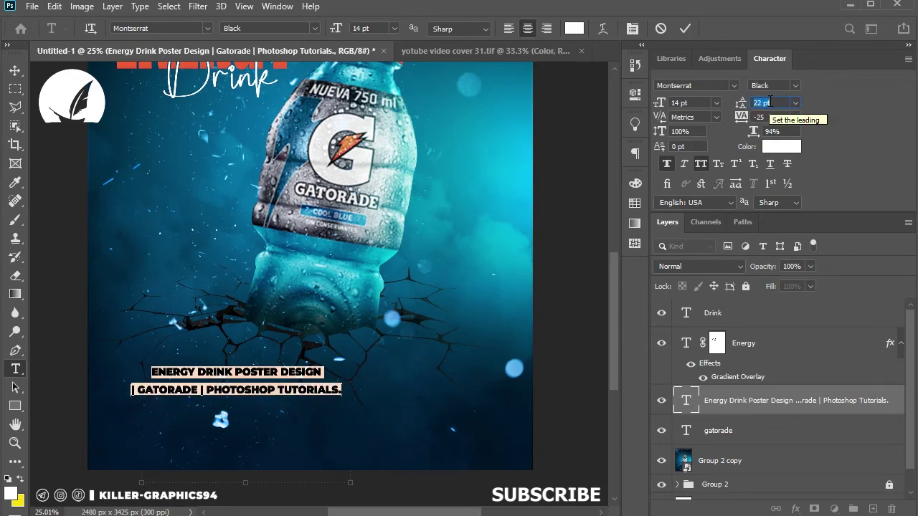
{"action": "type", "text": "18"}
{"action": "left_click", "coordinate": [795, 117]}
{"action": "left_click", "coordinate": [764, 198]}
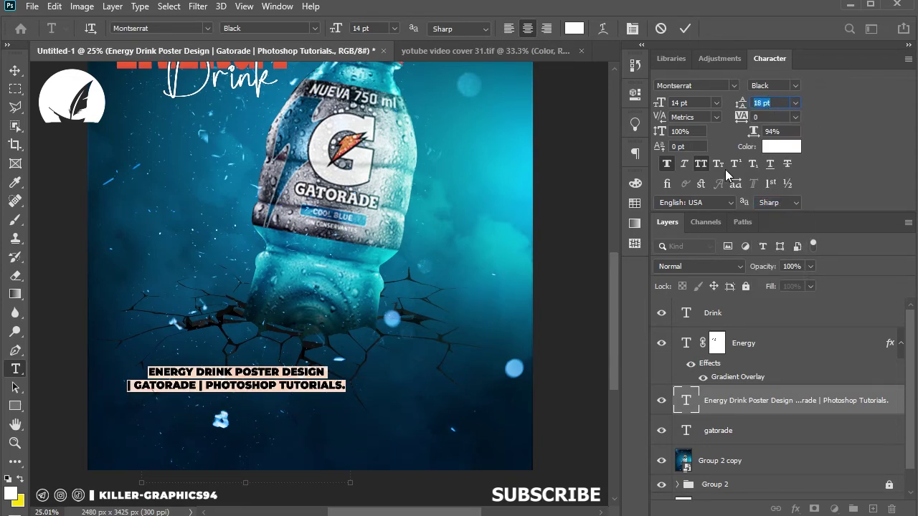
{"action": "left_click", "coordinate": [15, 70]}
Delete the stray '|' bar before GATORADE in the subtitle
{"action": "left_click_drag", "start_coordinate": [237, 381], "coordinate": [297, 403]}
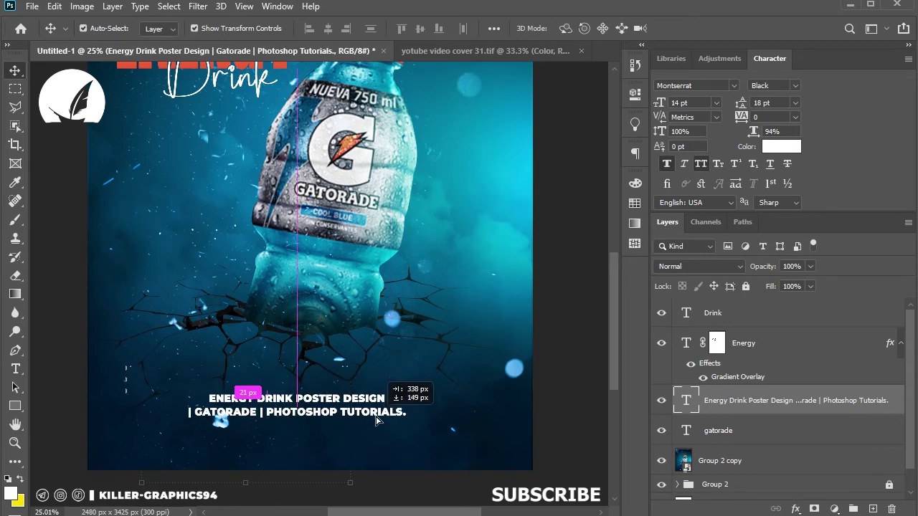
{"action": "left_click", "coordinate": [397, 443]}
{"action": "scroll", "coordinate": [397, 477], "scroll_direction": "down", "scroll_amount": 1}
{"action": "scroll", "coordinate": [211, 434], "scroll_direction": "up", "scroll_amount": 3}
{"action": "key", "text": "t"}
{"action": "left_click", "coordinate": [179, 327]}
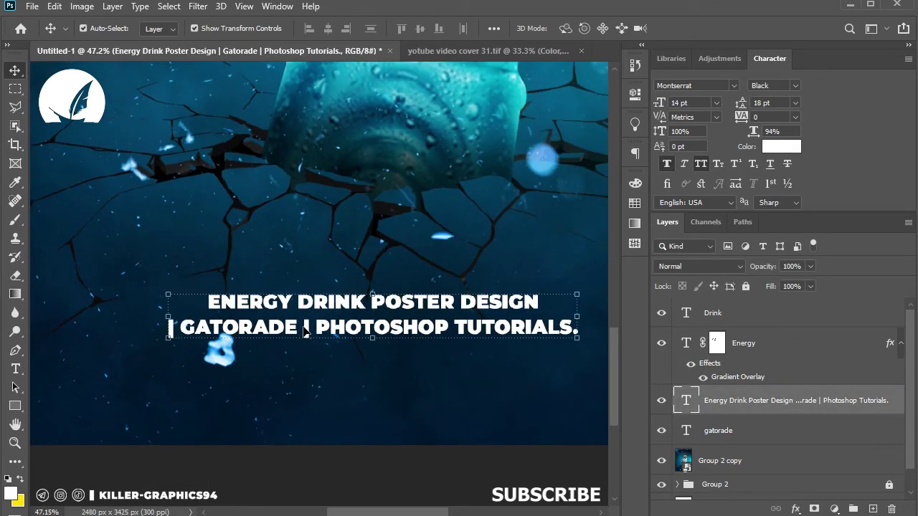
{"action": "left_click_drag", "start_coordinate": [179, 327], "coordinate": [137, 335]}
{"action": "key", "text": "BackSpace"}
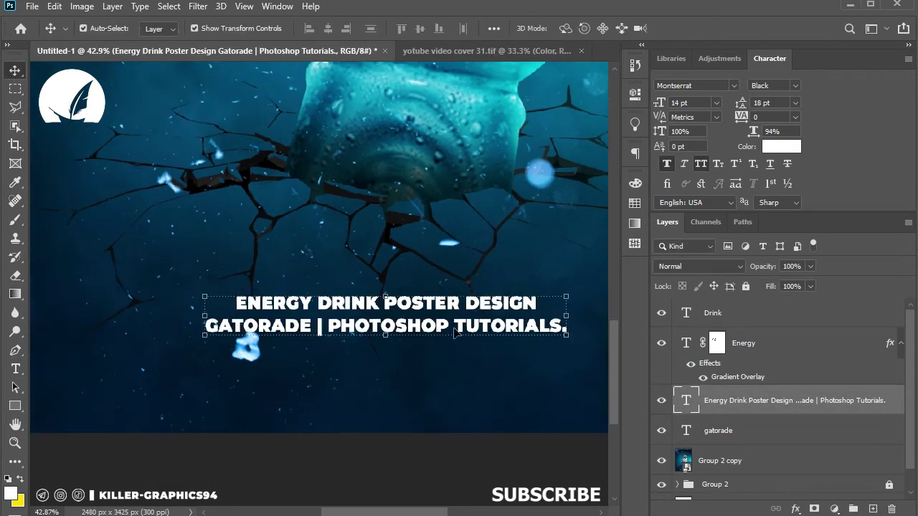
{"action": "key", "text": "t"}
{"action": "left_click", "coordinate": [324, 326]}
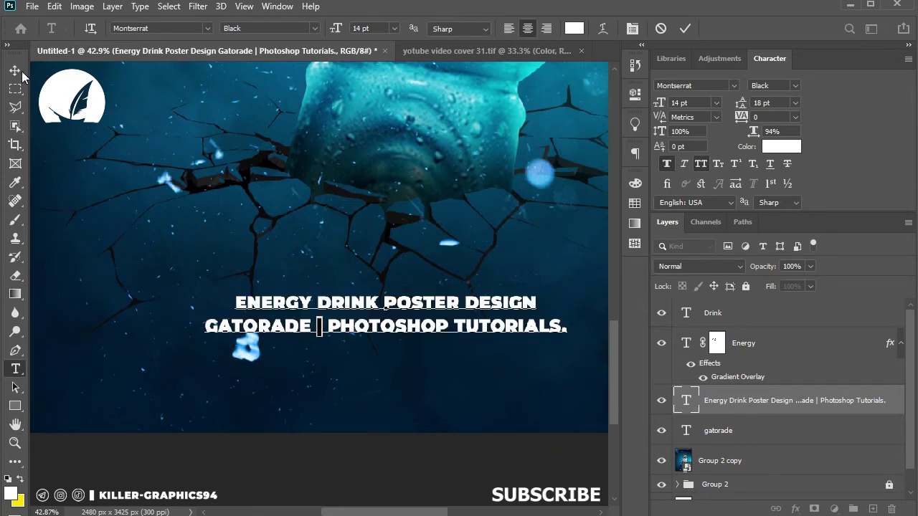
{"action": "left_click", "coordinate": [15, 70]}
Move the subtitle lower beneath the bottle and widen its tracking to 100
{"action": "scroll", "coordinate": [404, 390], "scroll_direction": "down", "scroll_amount": 1}
{"action": "scroll", "coordinate": [404, 389], "scroll_direction": "down", "scroll_amount": 2}
{"action": "scroll", "coordinate": [404, 389], "scroll_direction": "down", "scroll_amount": 1}
{"action": "mouse_move", "coordinate": [361, 387]}
{"action": "left_mouse_down"}
{"action": "mouse_move", "coordinate": [360, 473]}
{"action": "mouse_move", "coordinate": [342, 343]}
{"action": "left_mouse_up"}
{"action": "scroll", "coordinate": [361, 470], "scroll_direction": "up", "scroll_amount": 2}
{"action": "scroll", "coordinate": [359, 430], "scroll_direction": "up", "scroll_amount": 2}
{"action": "scroll", "coordinate": [350, 369], "scroll_direction": "up", "scroll_amount": 1}
{"action": "left_click", "coordinate": [776, 116]}
{"action": "type", "text": "100"}
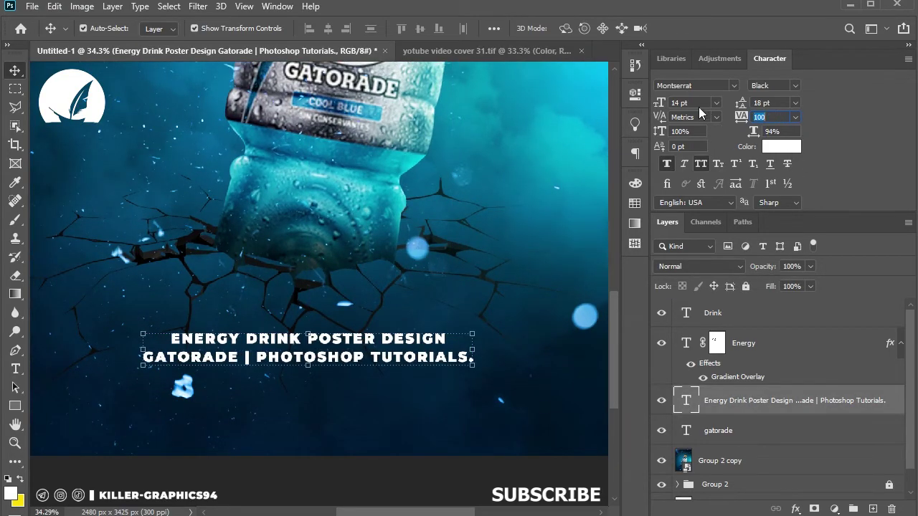
{"action": "key", "text": "Up"}
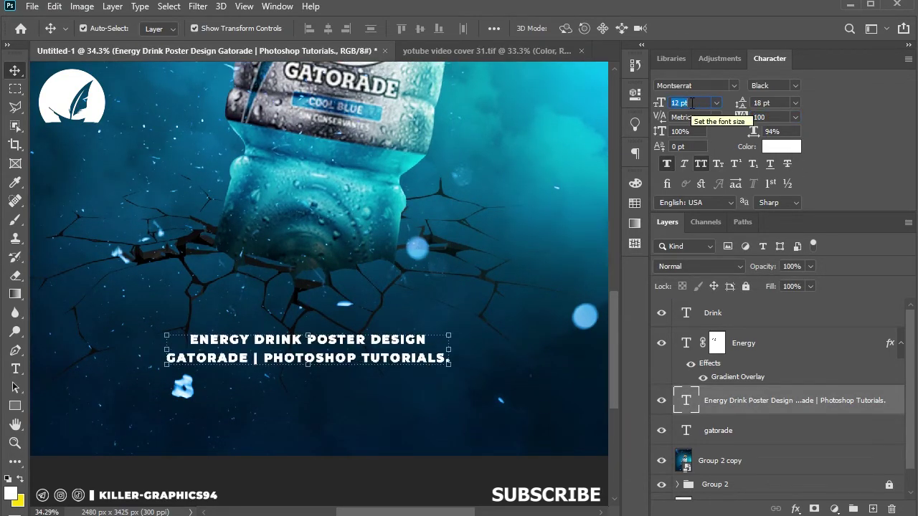
{"action": "left_click", "coordinate": [414, 470]}
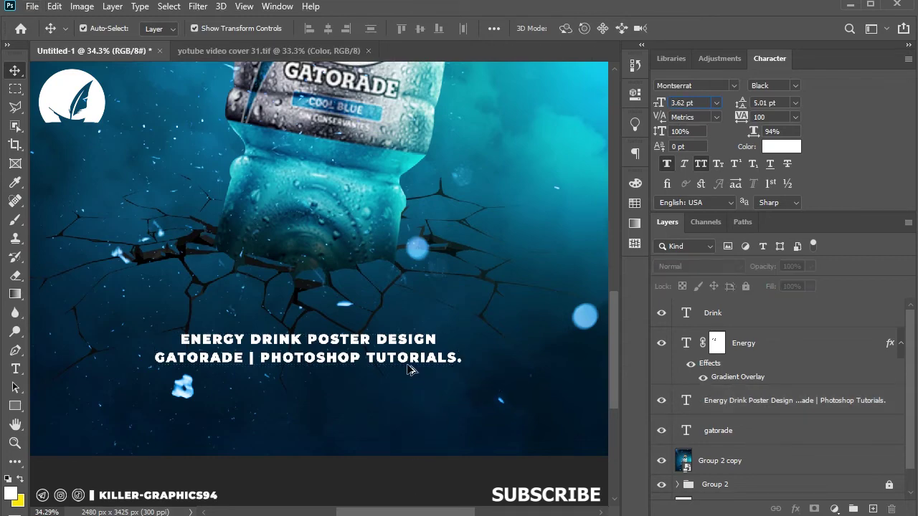
{"action": "scroll", "coordinate": [402, 395], "scroll_direction": "down", "scroll_amount": 5}
Place the 1212 social handle graphic into the poster
{"action": "left_click_drag", "start_coordinate": [792, 1], "coordinate": [353, 294]}
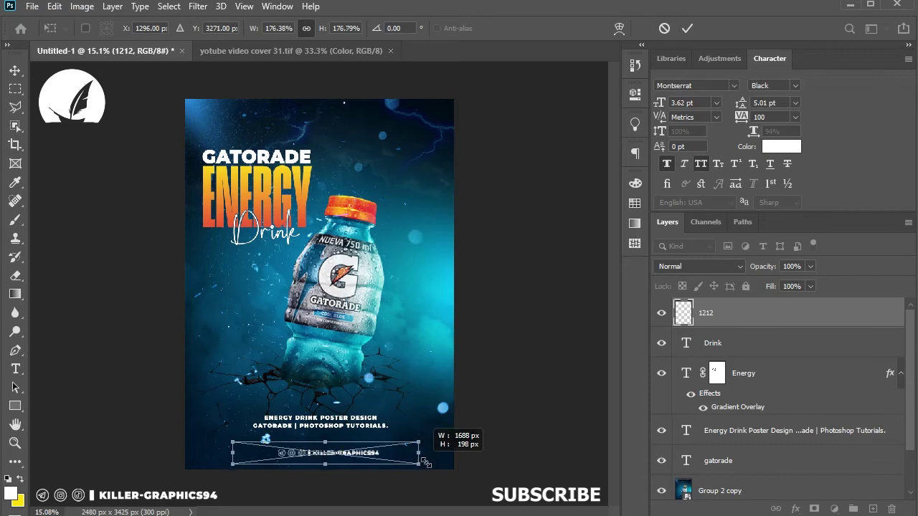
{"action": "key", "text": "Return"}
{"action": "scroll", "coordinate": [319, 436], "scroll_direction": "up", "scroll_amount": 5}
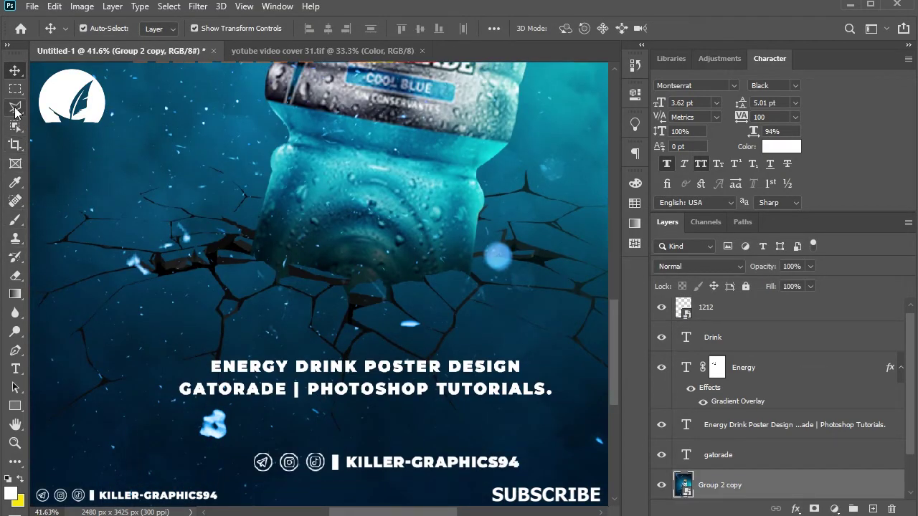
Rasterize the graphic layer and paint out the blue splash near the subtitle
{"action": "left_click", "coordinate": [15, 125]}
{"action": "left_click", "coordinate": [14, 201]}
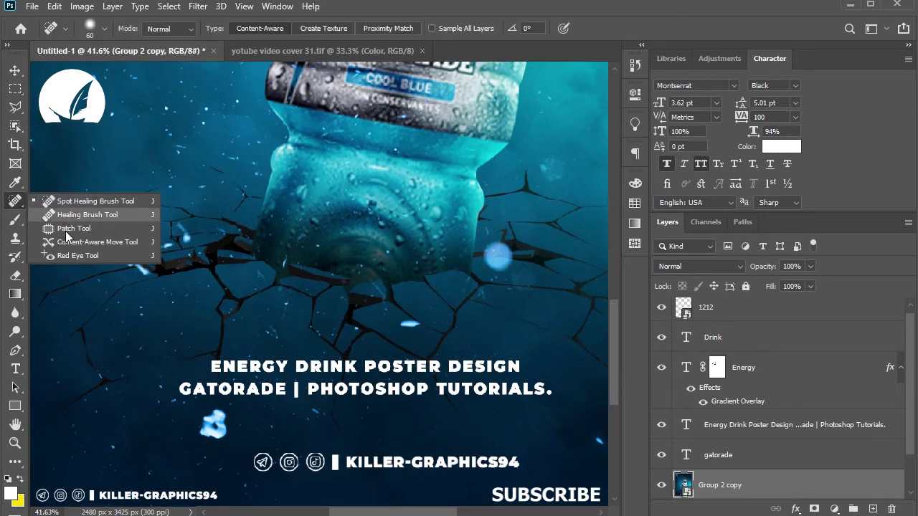
{"action": "left_click", "coordinate": [67, 228]}
{"action": "left_click", "coordinate": [215, 425]}
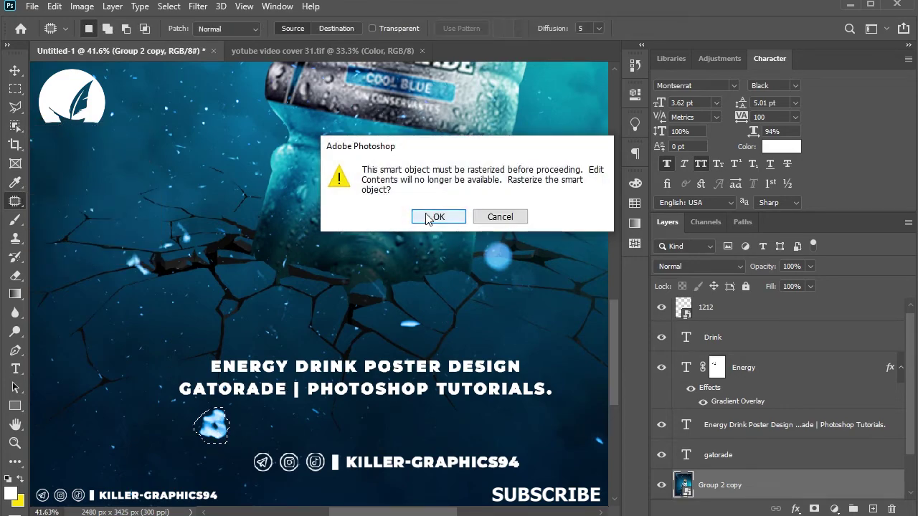
{"action": "left_click", "coordinate": [431, 215]}
{"action": "left_click", "coordinate": [12, 221]}
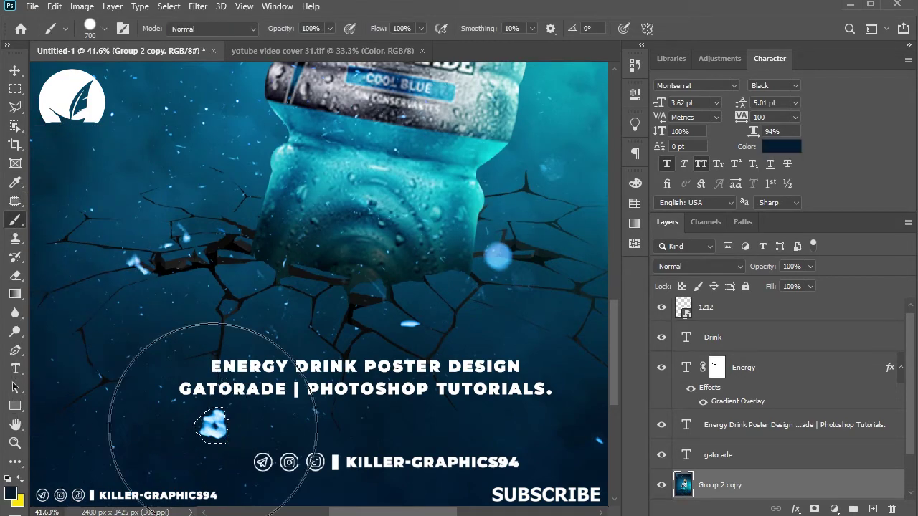
Move the title and social handle line up under the subtitle
{"action": "key", "text": "v"}
{"action": "scroll", "coordinate": [371, 349], "scroll_direction": "down", "scroll_amount": 2}
{"action": "left_click_drag", "start_coordinate": [372, 349], "coordinate": [372, 384]}
{"action": "left_click_drag", "start_coordinate": [394, 431], "coordinate": [385, 424]}
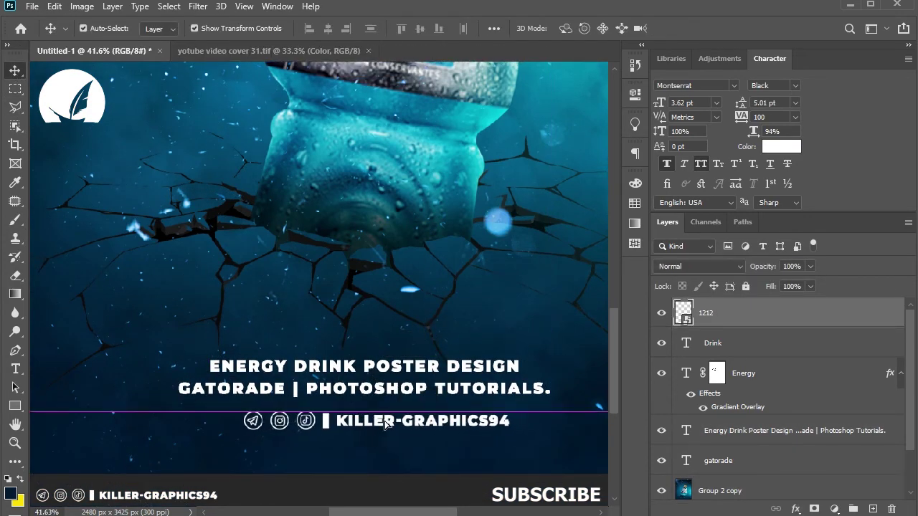
Set the subtitle's font style to Bold
{"action": "scroll", "coordinate": [386, 424], "scroll_direction": "down", "scroll_amount": 1}
{"action": "scroll", "coordinate": [385, 424], "scroll_direction": "down", "scroll_amount": 1}
{"action": "scroll", "coordinate": [385, 424], "scroll_direction": "up", "scroll_amount": 1}
{"action": "left_click", "coordinate": [351, 401]}
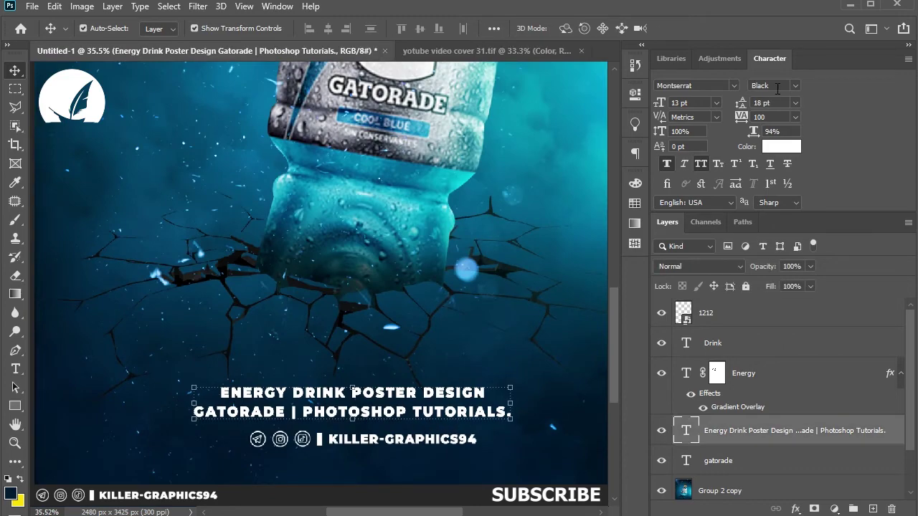
{"action": "left_click", "coordinate": [776, 86]}
{"action": "left_click", "coordinate": [779, 237]}
Scale the social handle line down with Free Transform
{"action": "left_click", "coordinate": [430, 335]}
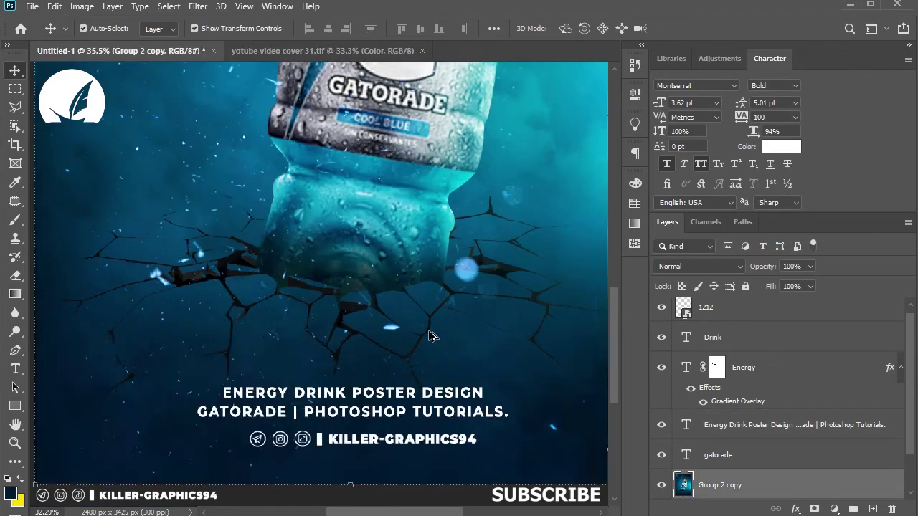
{"action": "scroll", "coordinate": [431, 336], "scroll_direction": "up", "scroll_amount": 2}
{"action": "left_click", "coordinate": [402, 367]}
{"action": "key", "text": "ctrl+t"}
{"action": "left_click_drag", "start_coordinate": [363, 392], "coordinate": [370, 379]}
{"action": "key", "text": "Return"}
Check the subtitle and social handle layers, then select the Group 2 copy layer
{"action": "scroll", "coordinate": [418, 459], "scroll_direction": "down", "scroll_amount": 3}
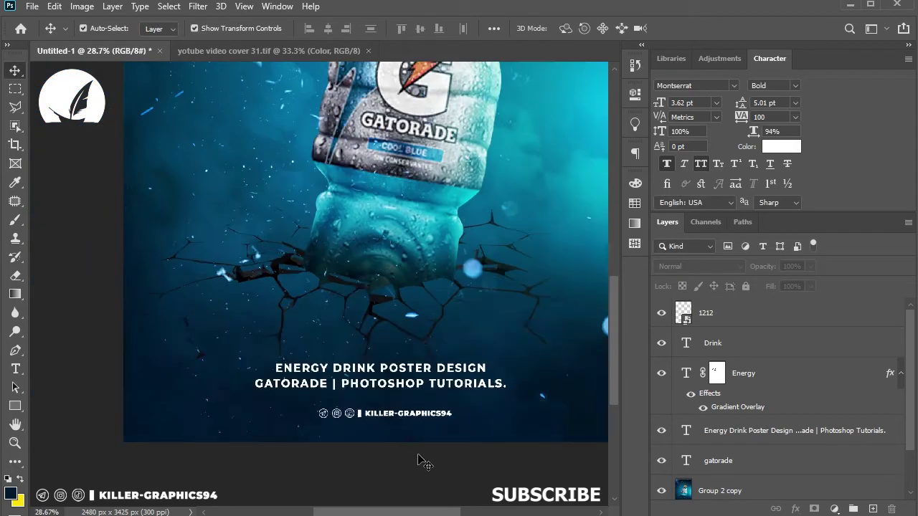
{"action": "scroll", "coordinate": [424, 463], "scroll_direction": "down", "scroll_amount": 2}
{"action": "left_click", "coordinate": [320, 466]}
{"action": "left_click", "coordinate": [323, 484]}
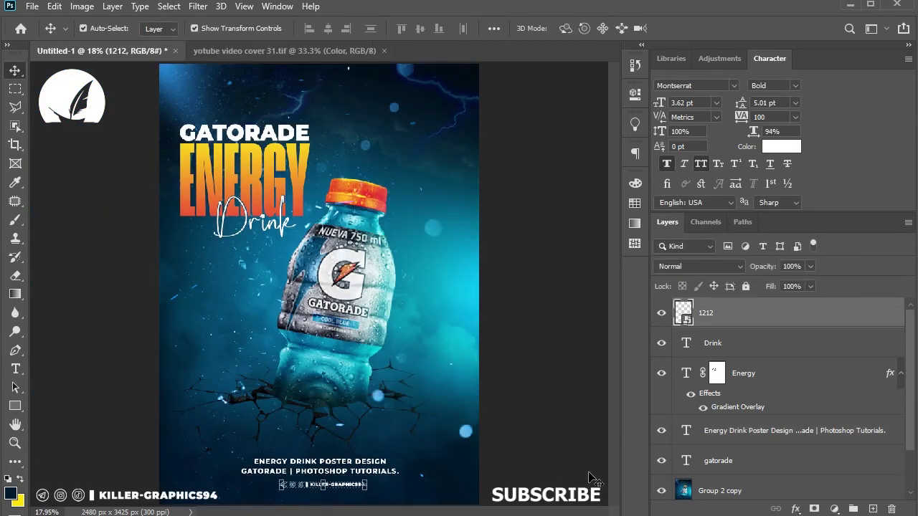
{"action": "left_click", "coordinate": [592, 479]}
{"action": "scroll", "coordinate": [383, 421], "scroll_direction": "down", "scroll_amount": 1}
{"action": "scroll", "coordinate": [327, 493], "scroll_direction": "up", "scroll_amount": 1}
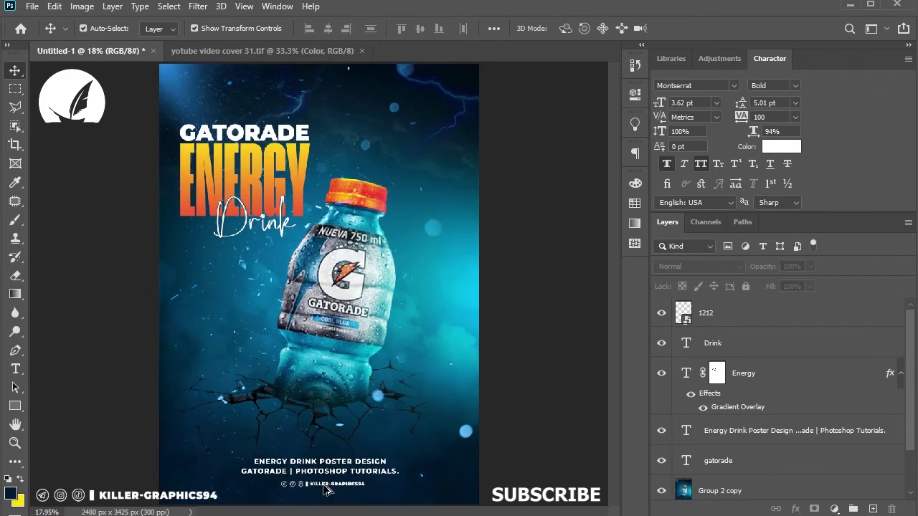
{"action": "scroll", "coordinate": [367, 484], "scroll_direction": "up", "scroll_amount": 1}
{"action": "scroll", "coordinate": [414, 437], "scroll_direction": "down", "scroll_amount": 1}
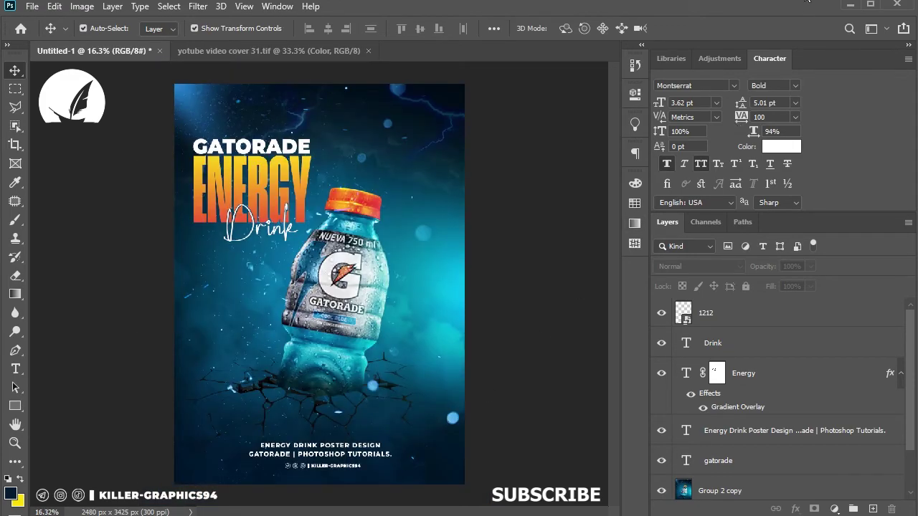
{"action": "left_click", "coordinate": [442, 129]}
Duplicate the top poster layers into a locked Group 3
{"action": "left_click", "coordinate": [707, 307]}
{"action": "left_click", "coordinate": [718, 454], "text": "shift"}
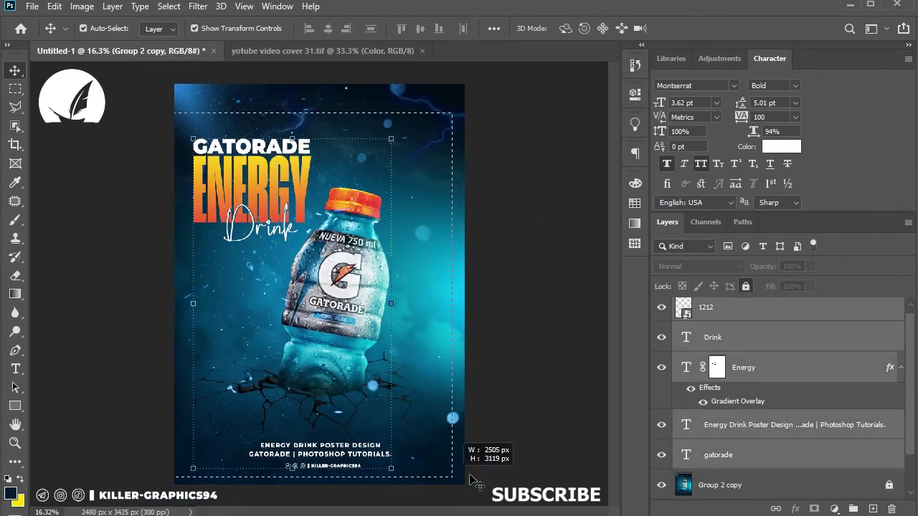
{"action": "key", "text": "ctrl+j"}
{"action": "left_click", "coordinate": [854, 508]}
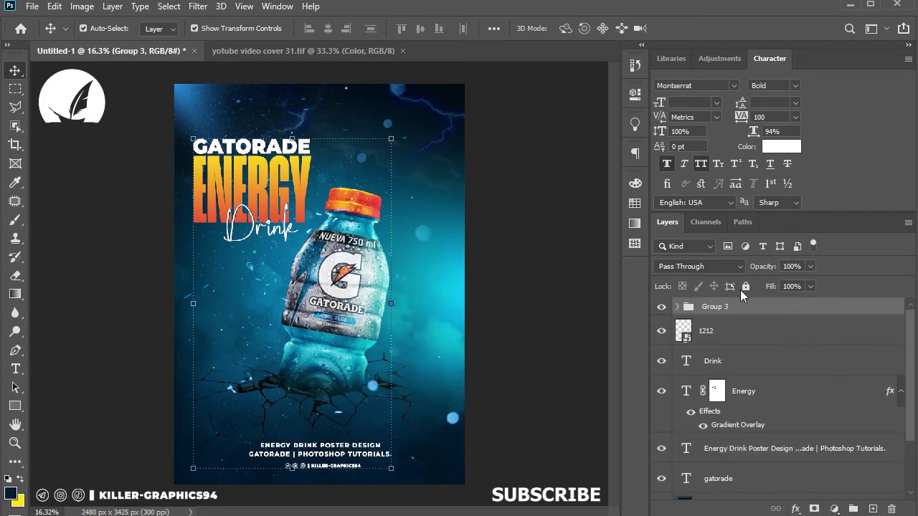
{"action": "left_click", "coordinate": [746, 286]}
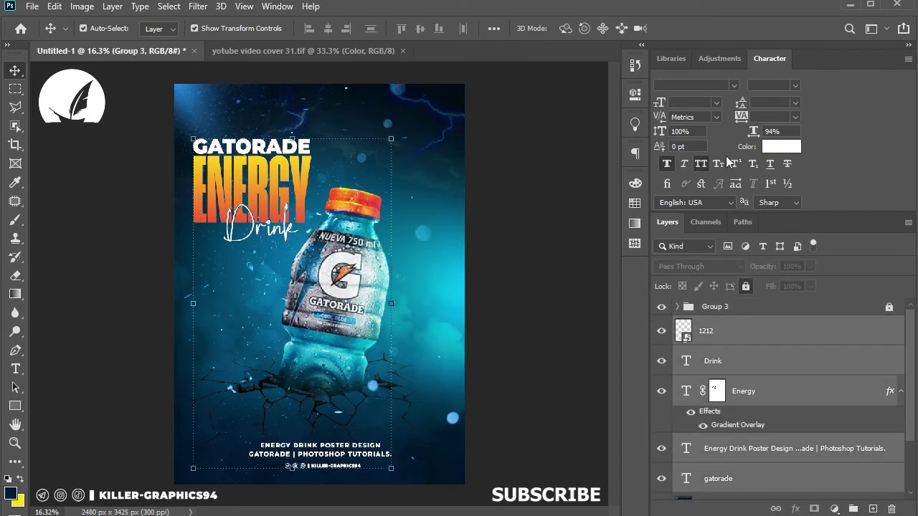
Convert the Group 2 copy layer into a smart object
{"action": "left_click", "coordinate": [235, 189]}
{"action": "right_click", "coordinate": [804, 467]}
{"action": "left_click", "coordinate": [692, 189]}
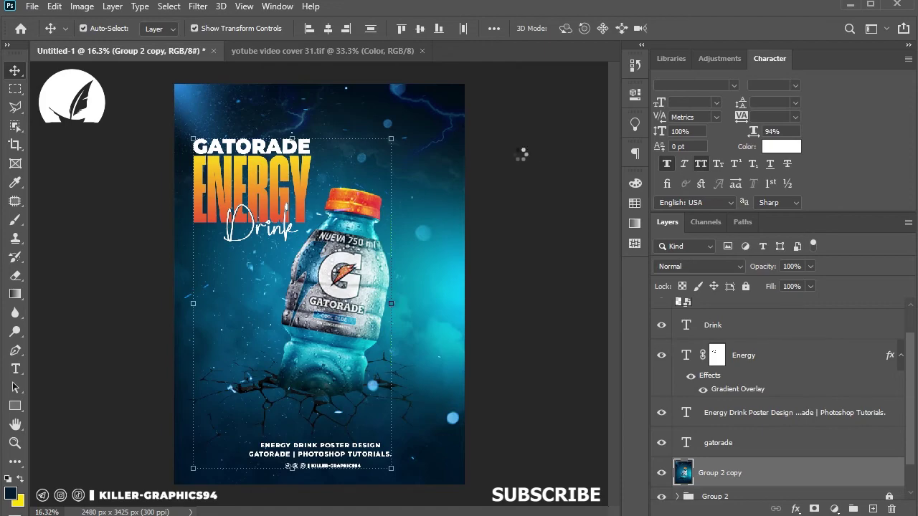
Preview the sicily Preset in the Camera Raw Filter
{"action": "left_click", "coordinate": [198, 7]}
{"action": "left_click", "coordinate": [228, 94]}
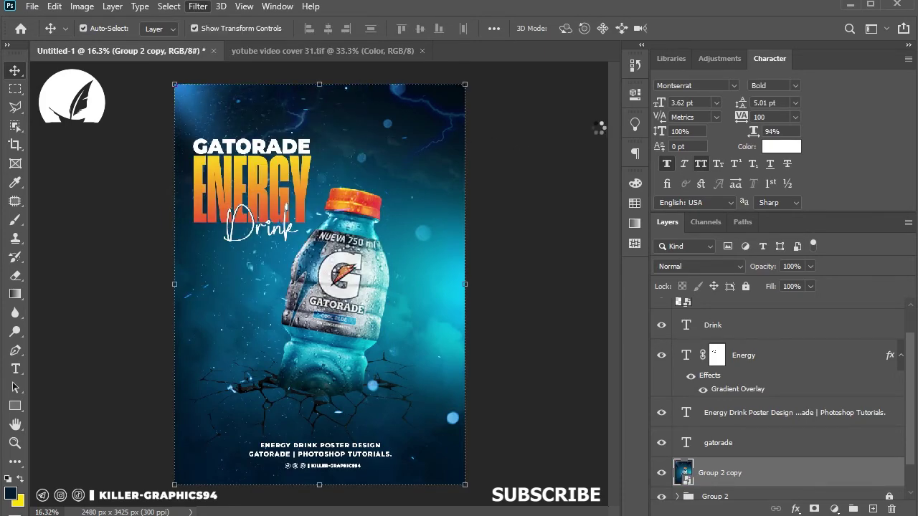
{"action": "left_click", "coordinate": [739, 402]}
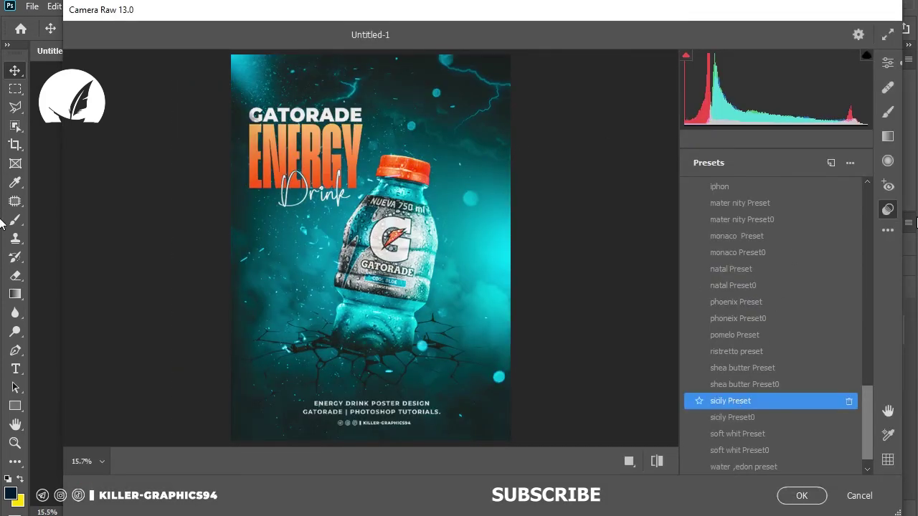
Set Highlights to -25, tweak Oranges saturation and Blues luminance, and apply the grade
{"action": "left_click", "coordinate": [893, 64]}
{"action": "left_click_drag", "start_coordinate": [729, 376], "coordinate": [755, 380]}
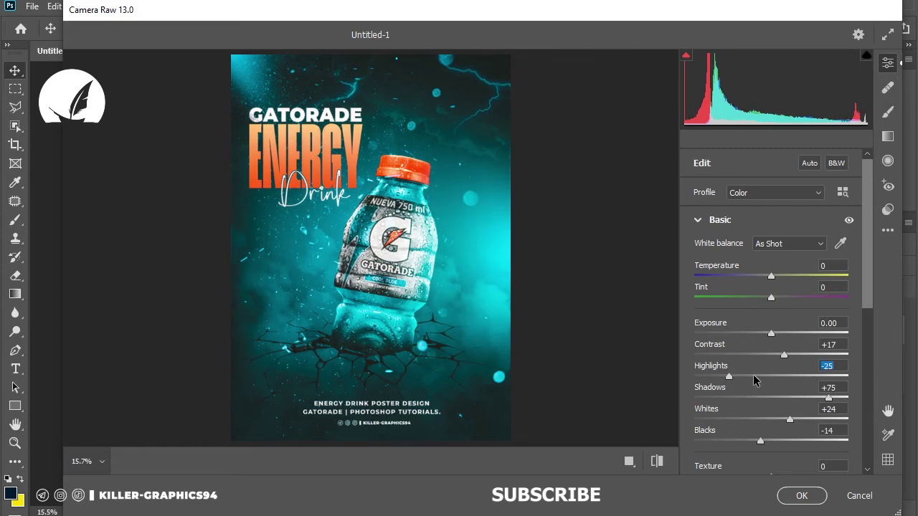
{"action": "scroll", "coordinate": [870, 300], "scroll_direction": "down", "scroll_amount": 10}
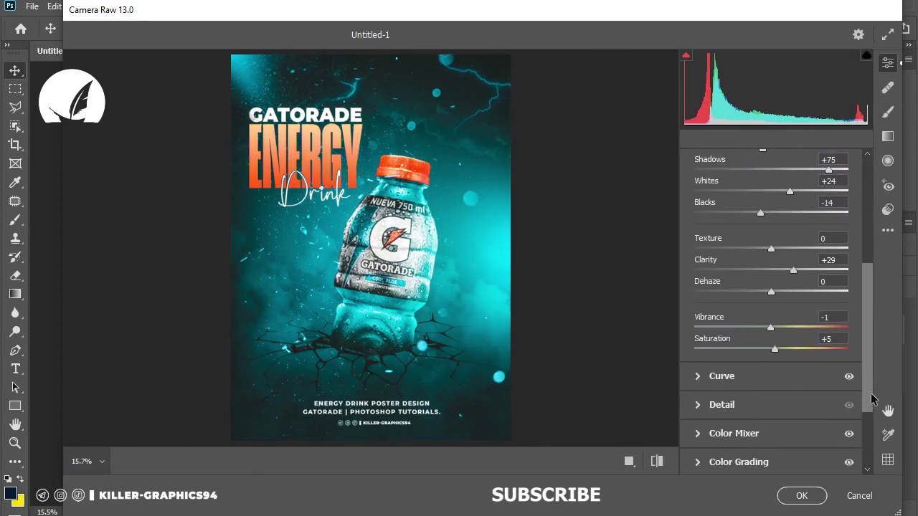
{"action": "left_click", "coordinate": [738, 334]}
{"action": "left_click", "coordinate": [741, 240]}
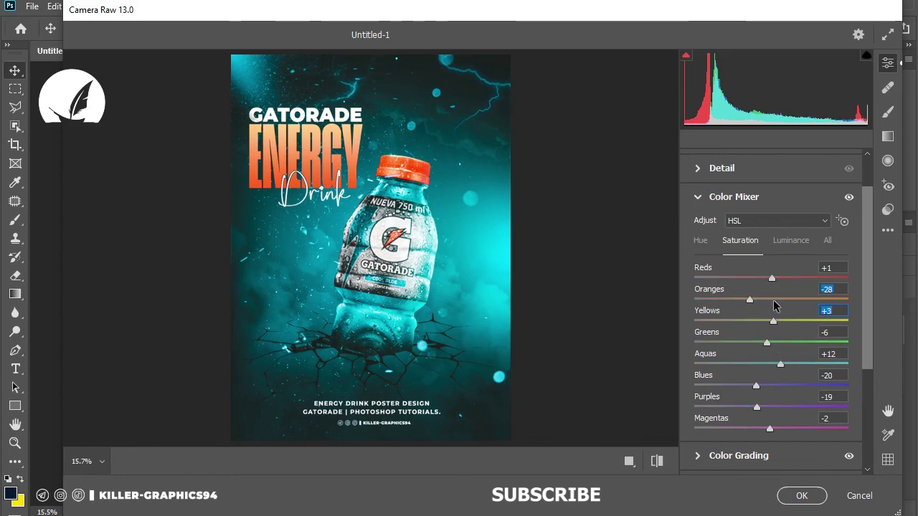
{"action": "left_click_drag", "start_coordinate": [775, 306], "coordinate": [779, 305]}
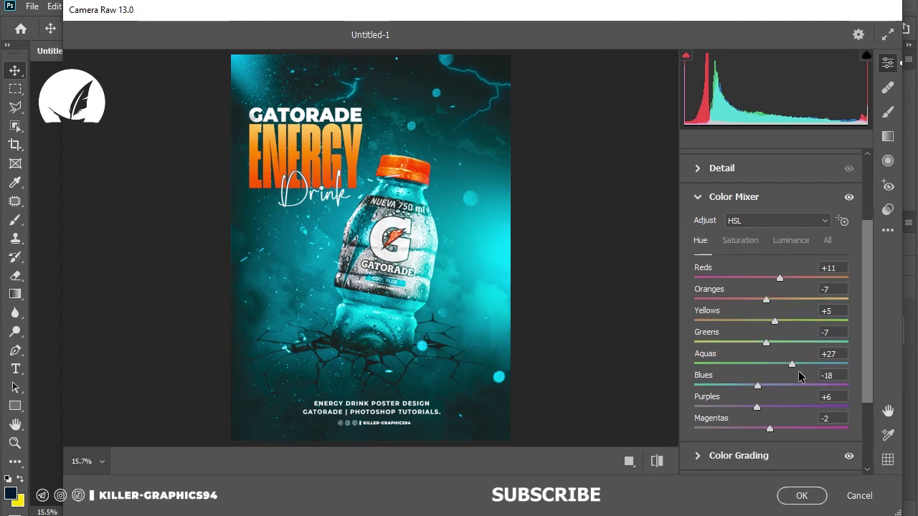
{"action": "left_click", "coordinate": [791, 241]}
{"action": "left_click_drag", "start_coordinate": [762, 386], "coordinate": [768, 387]}
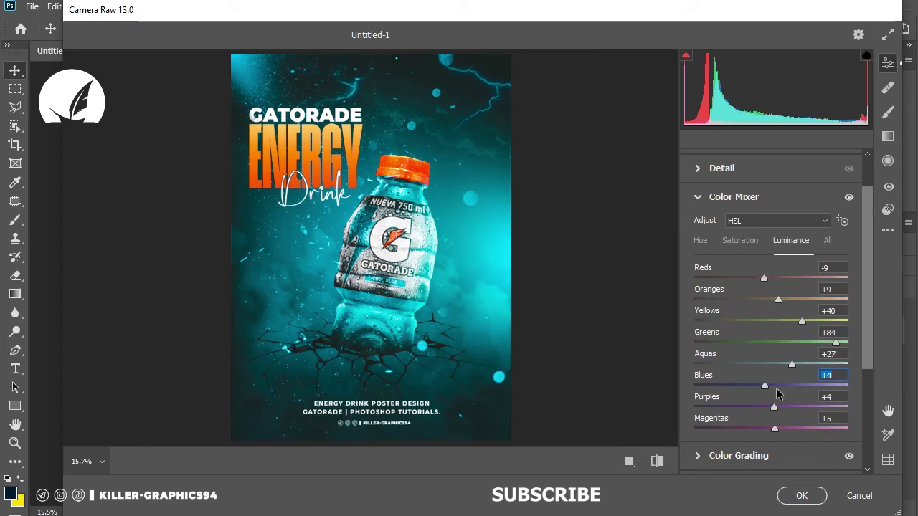
{"action": "key", "text": "Return"}
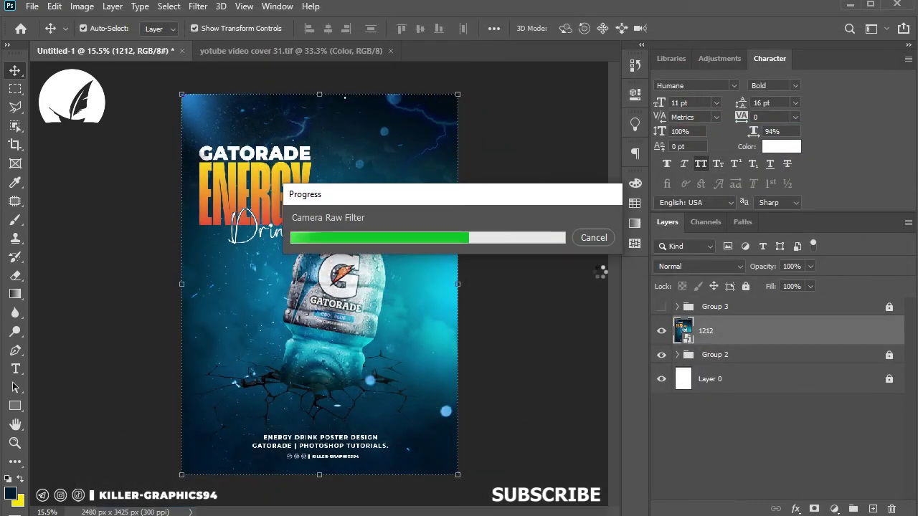